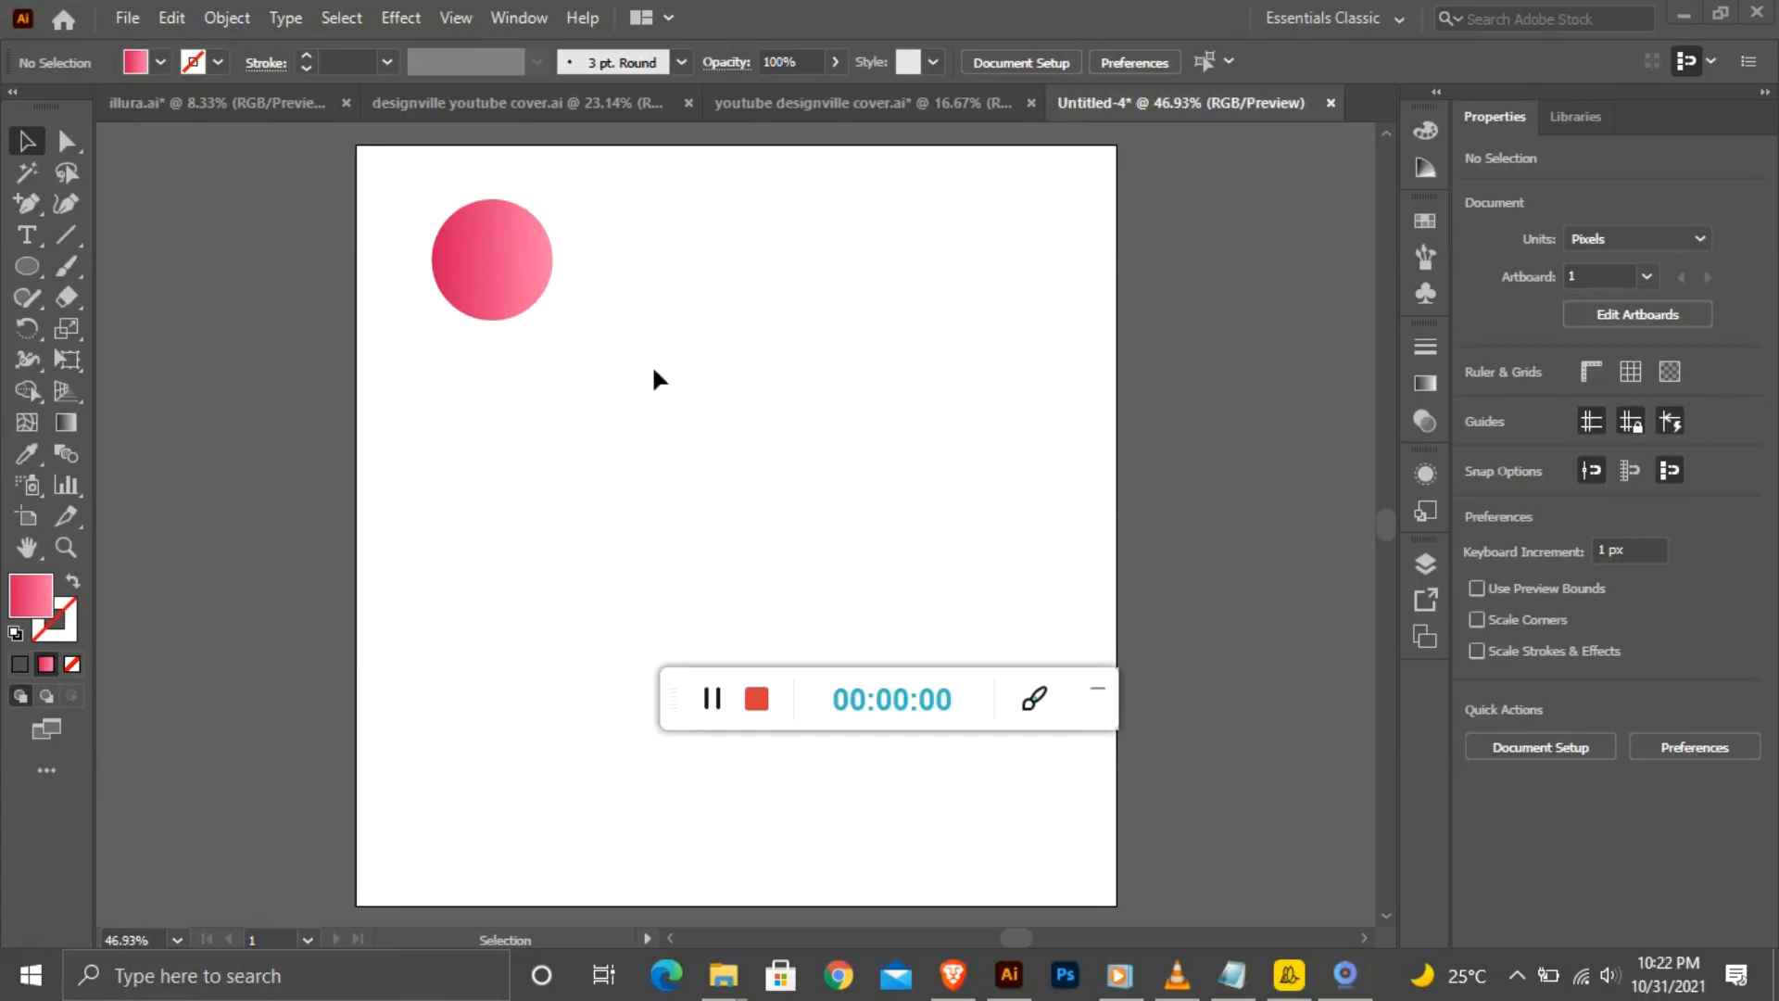
Move the pink gradient circle closer to the artboard's upper-left corner.
drag(1001, 695, 1523, 996)
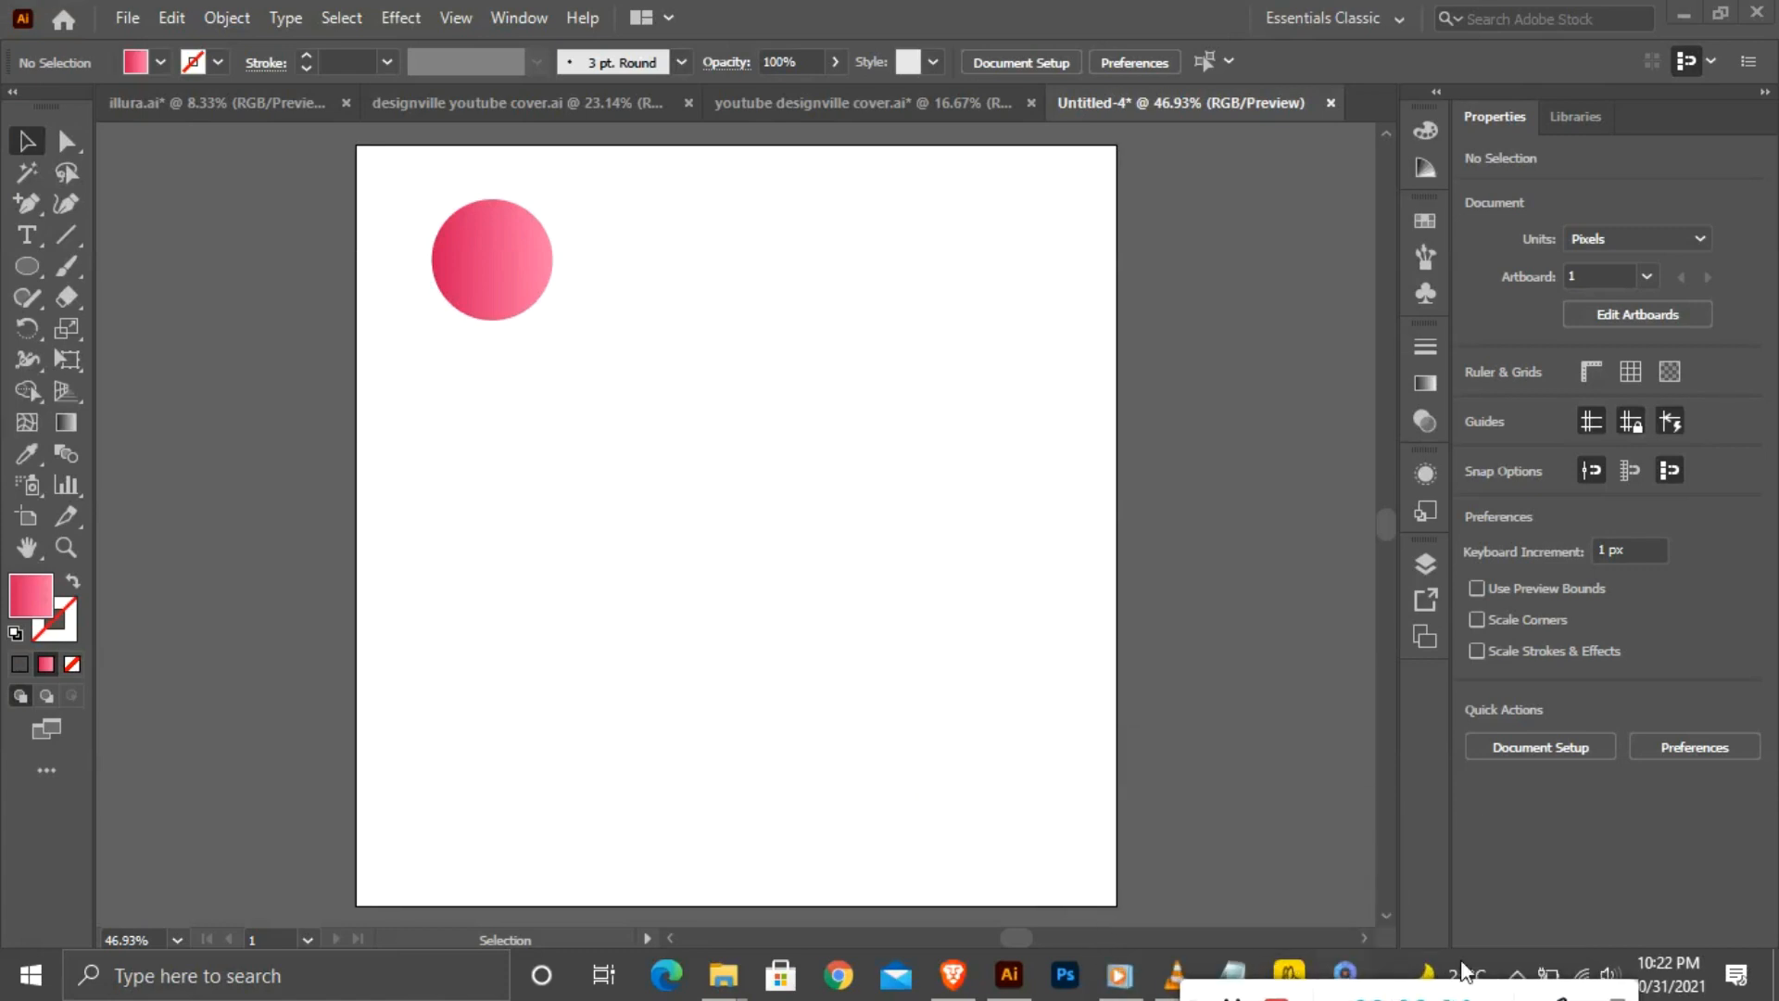
scroll(650, 304, up, 3)
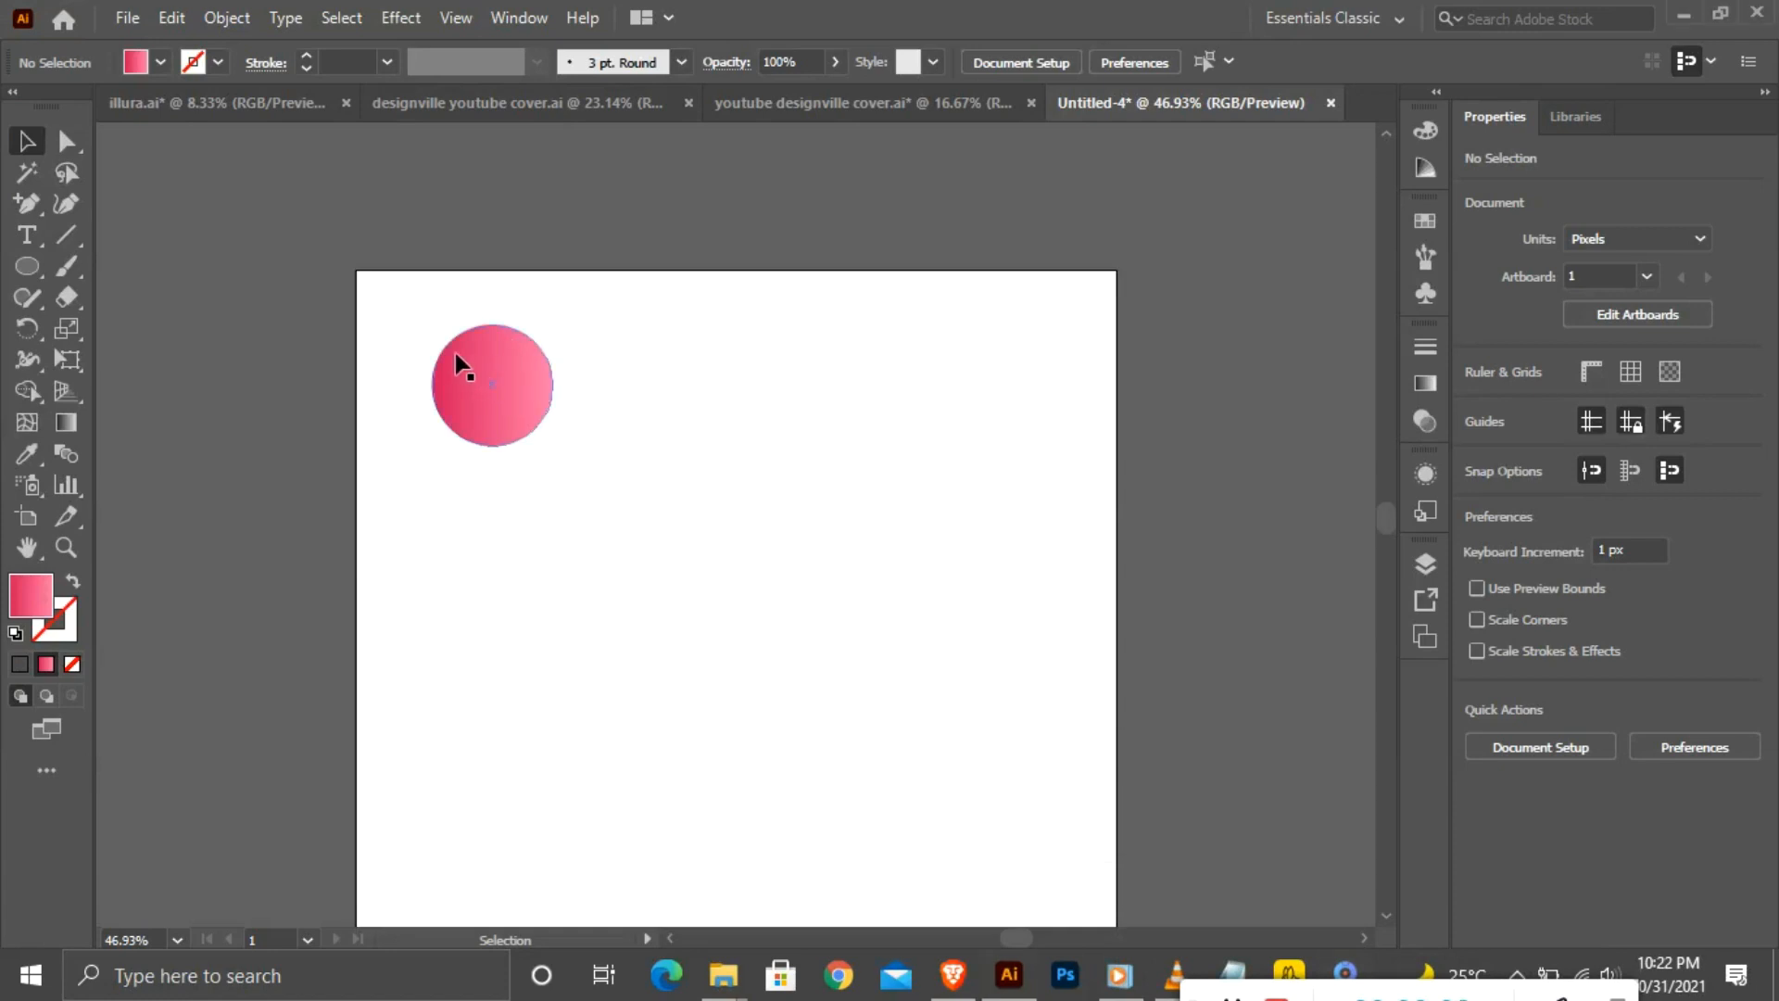
drag(489, 383, 451, 362)
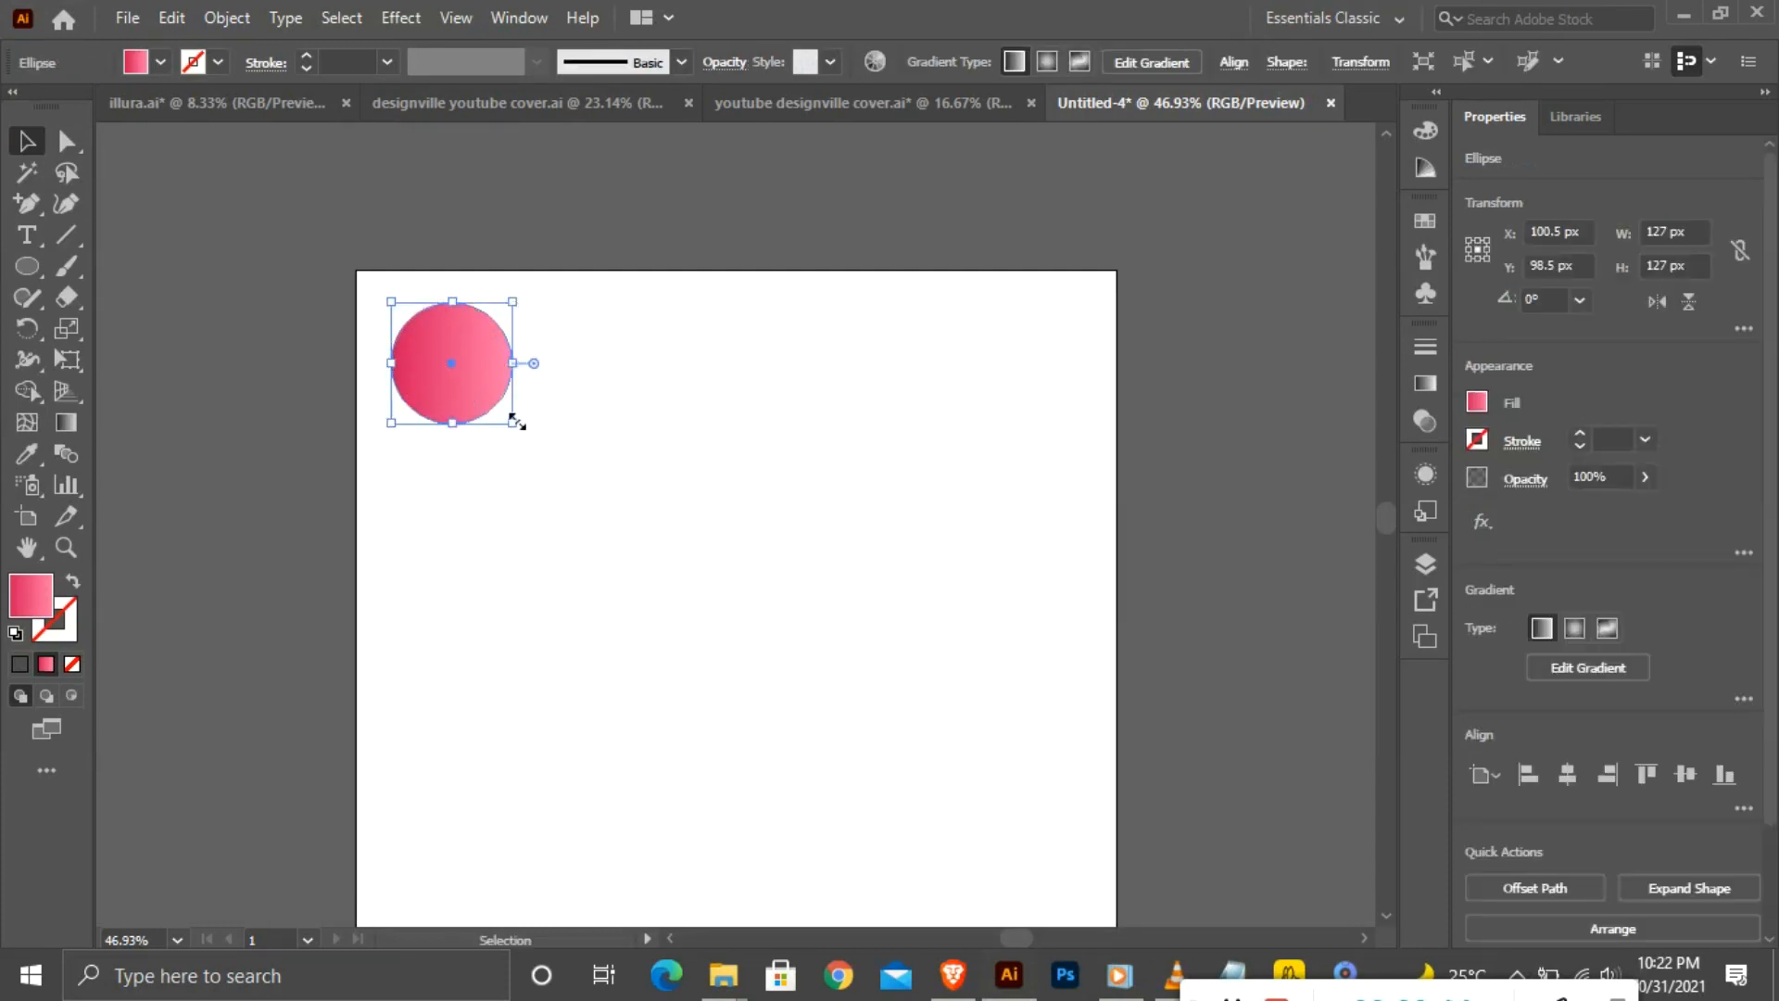
scroll(923, 426, down, 4)
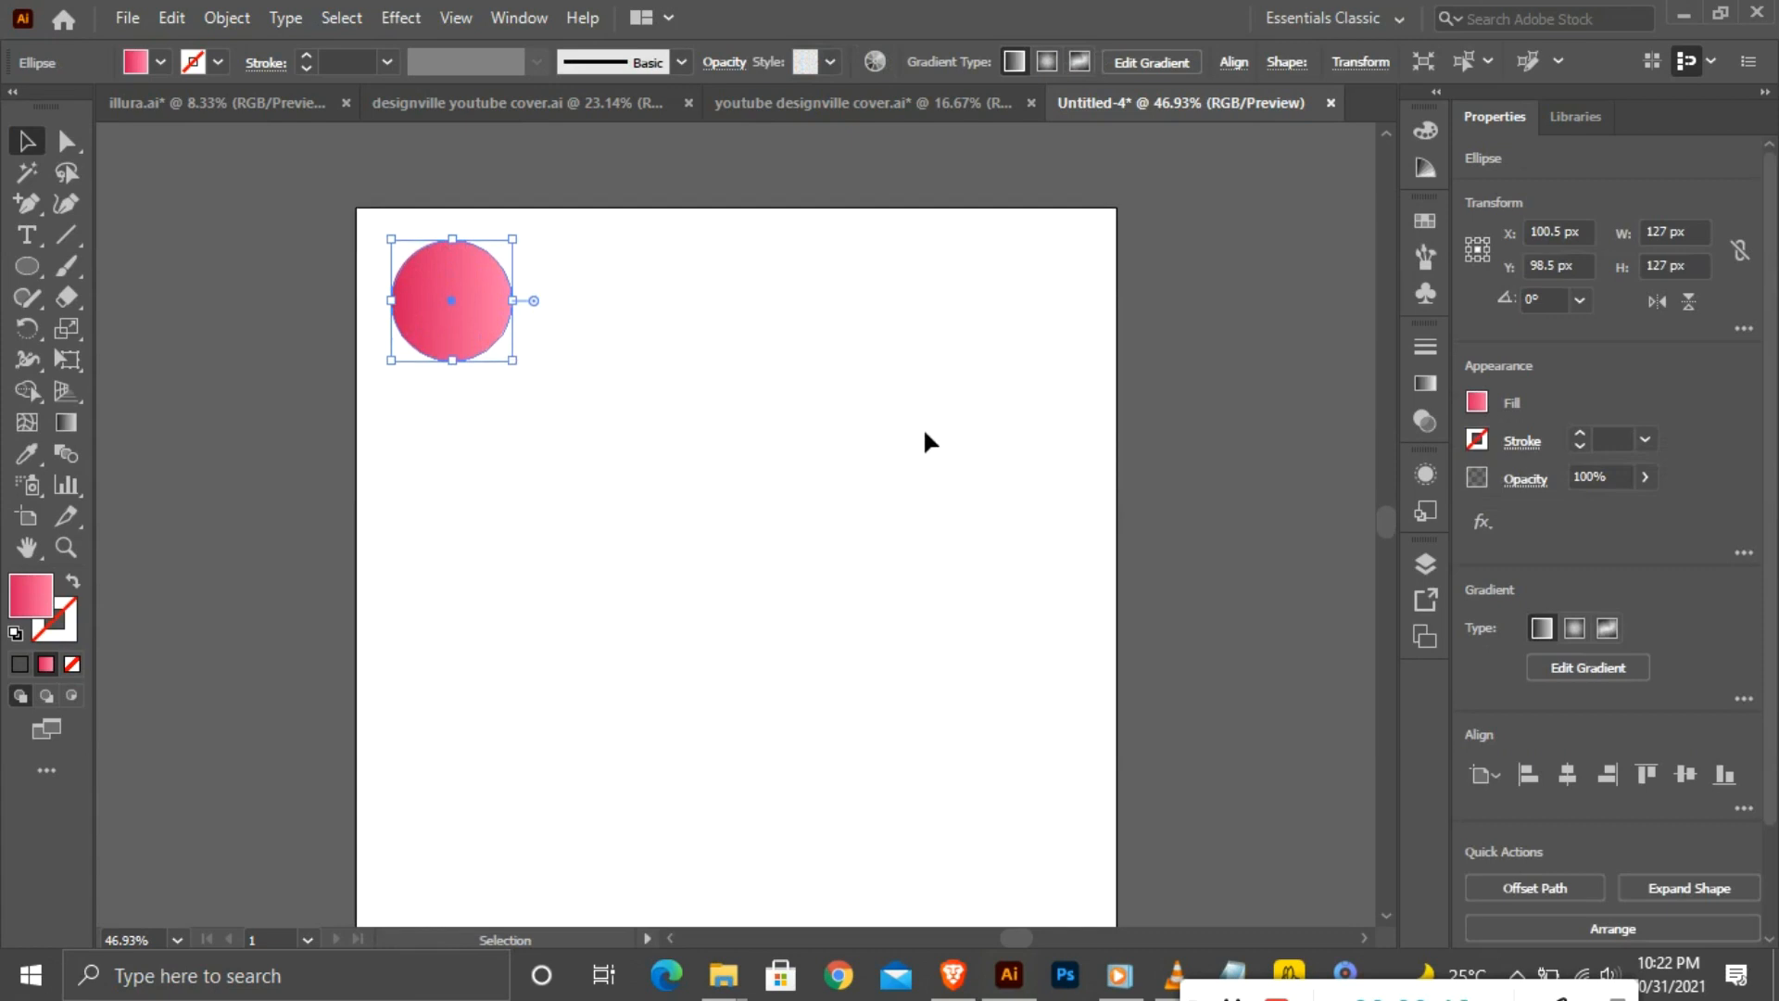
Create a polygon with 3 sides and a 50 px radius below the circle, on the artboard.
scroll(925, 433, up, 2)
click(27, 267)
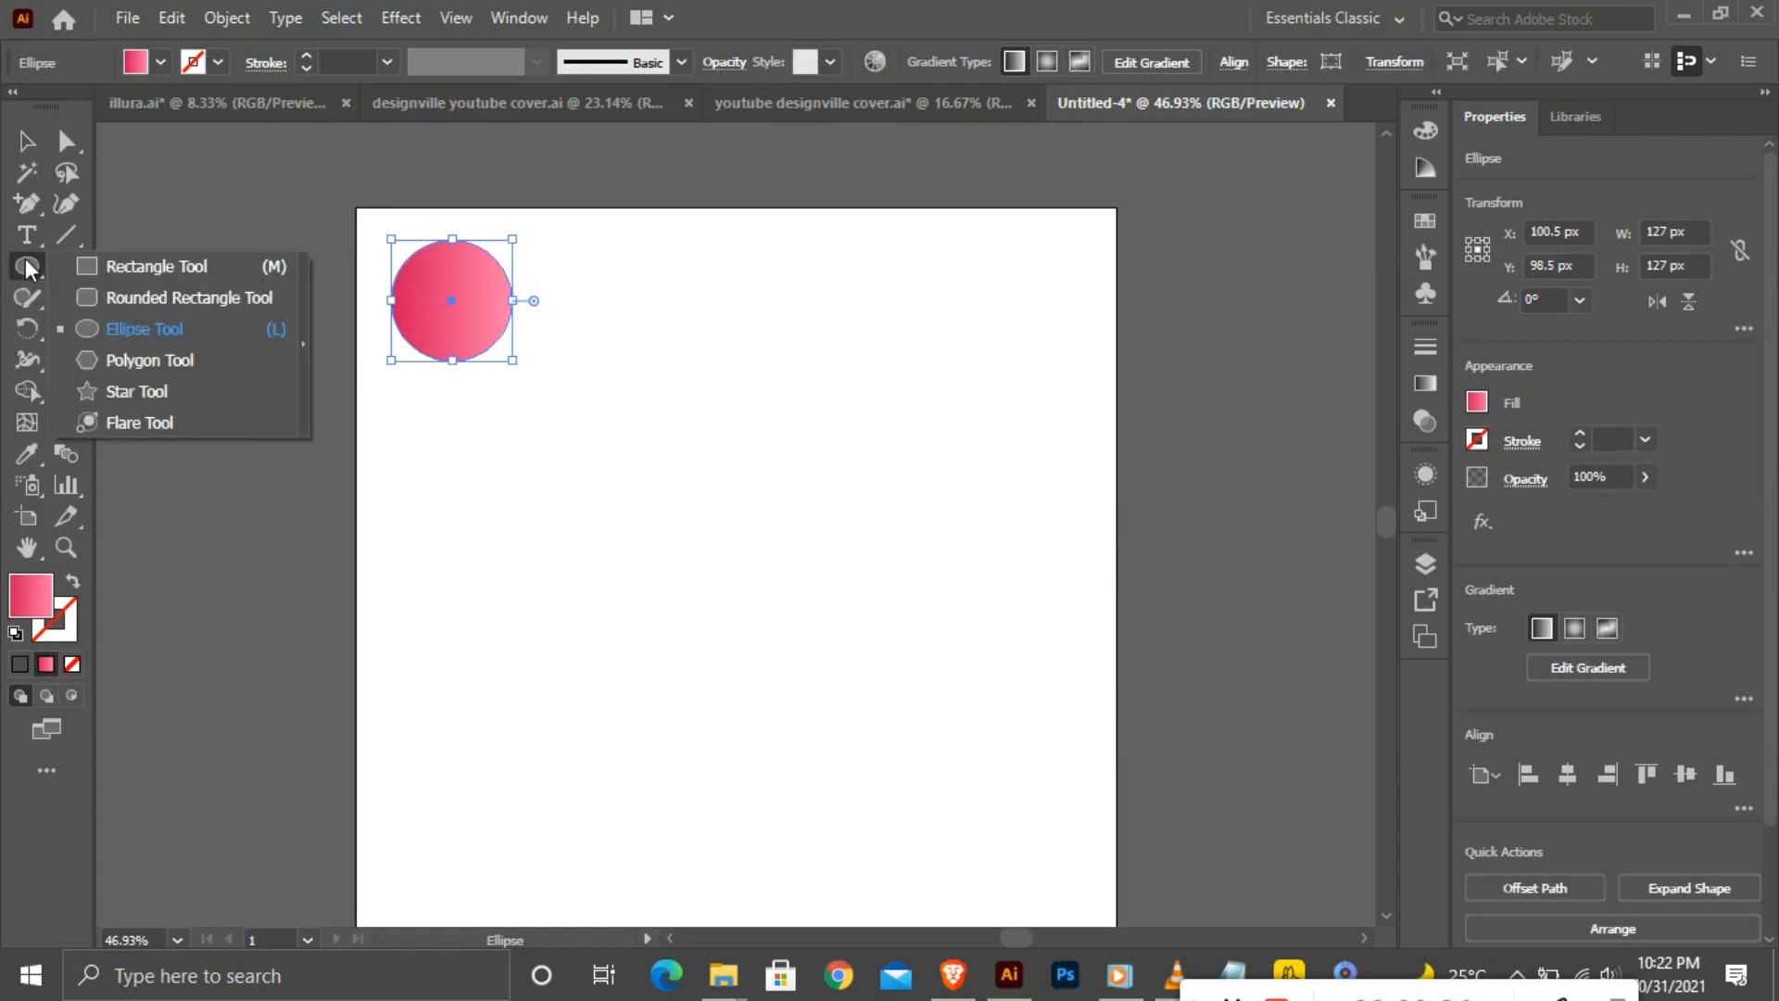
click(152, 363)
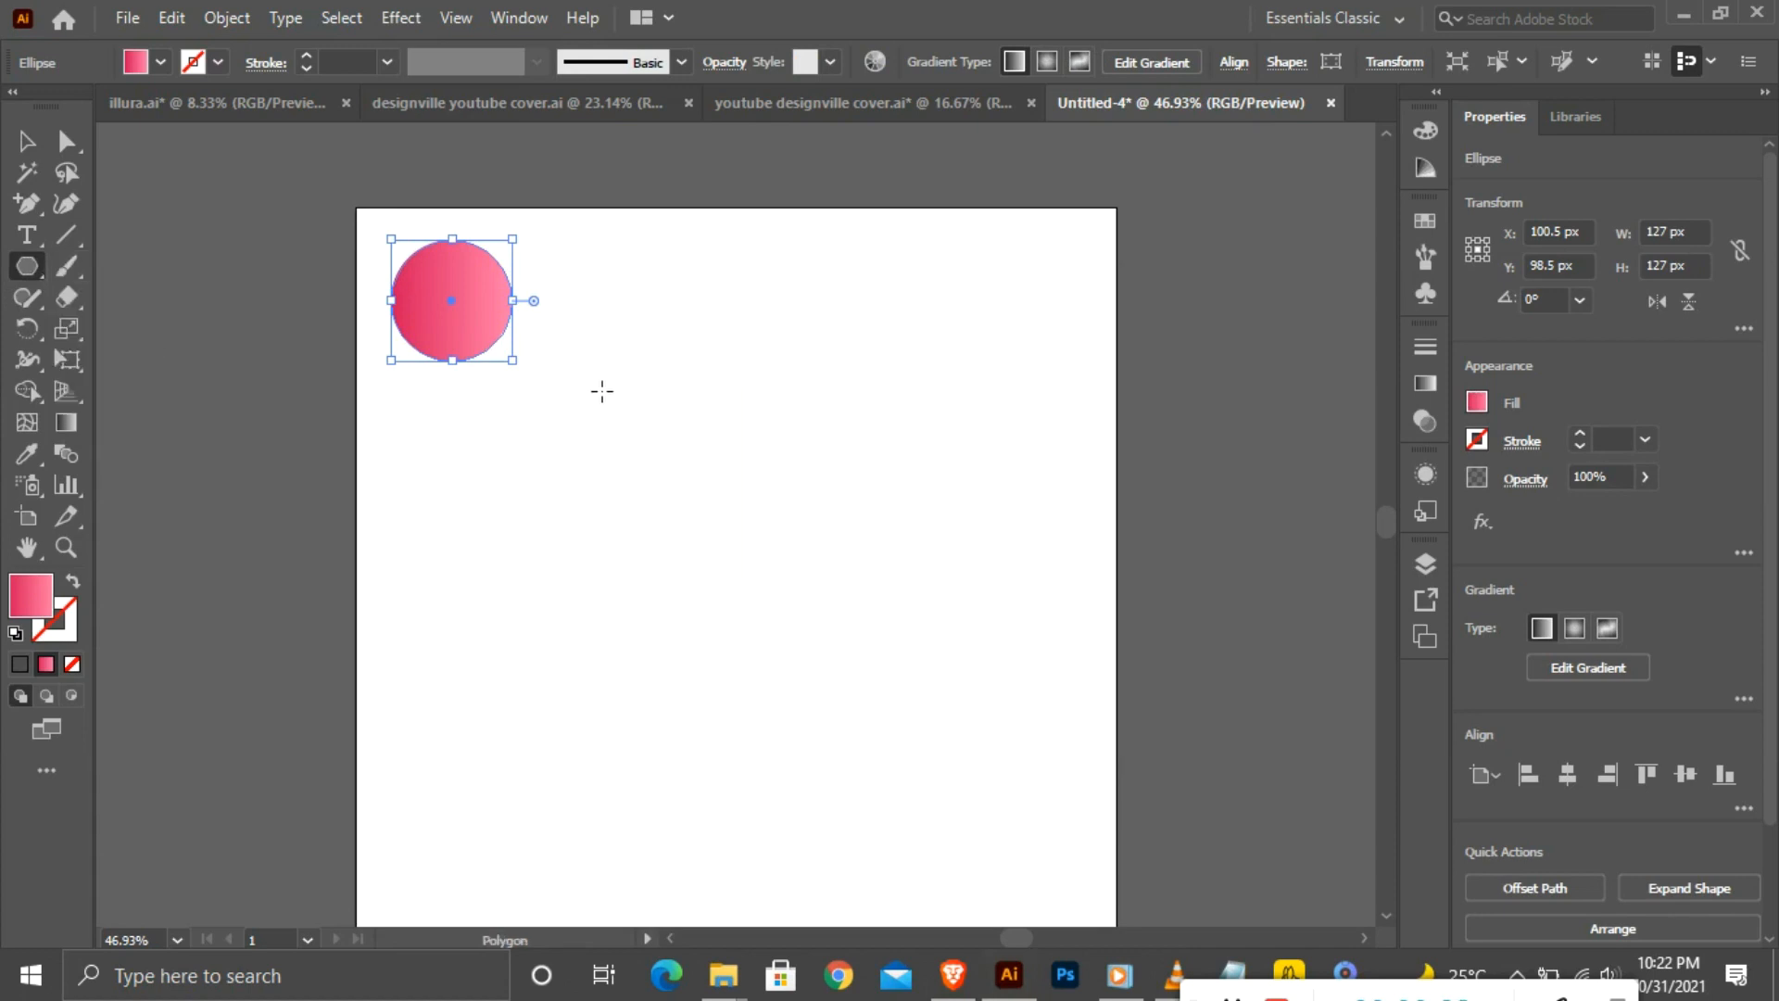
click(636, 479)
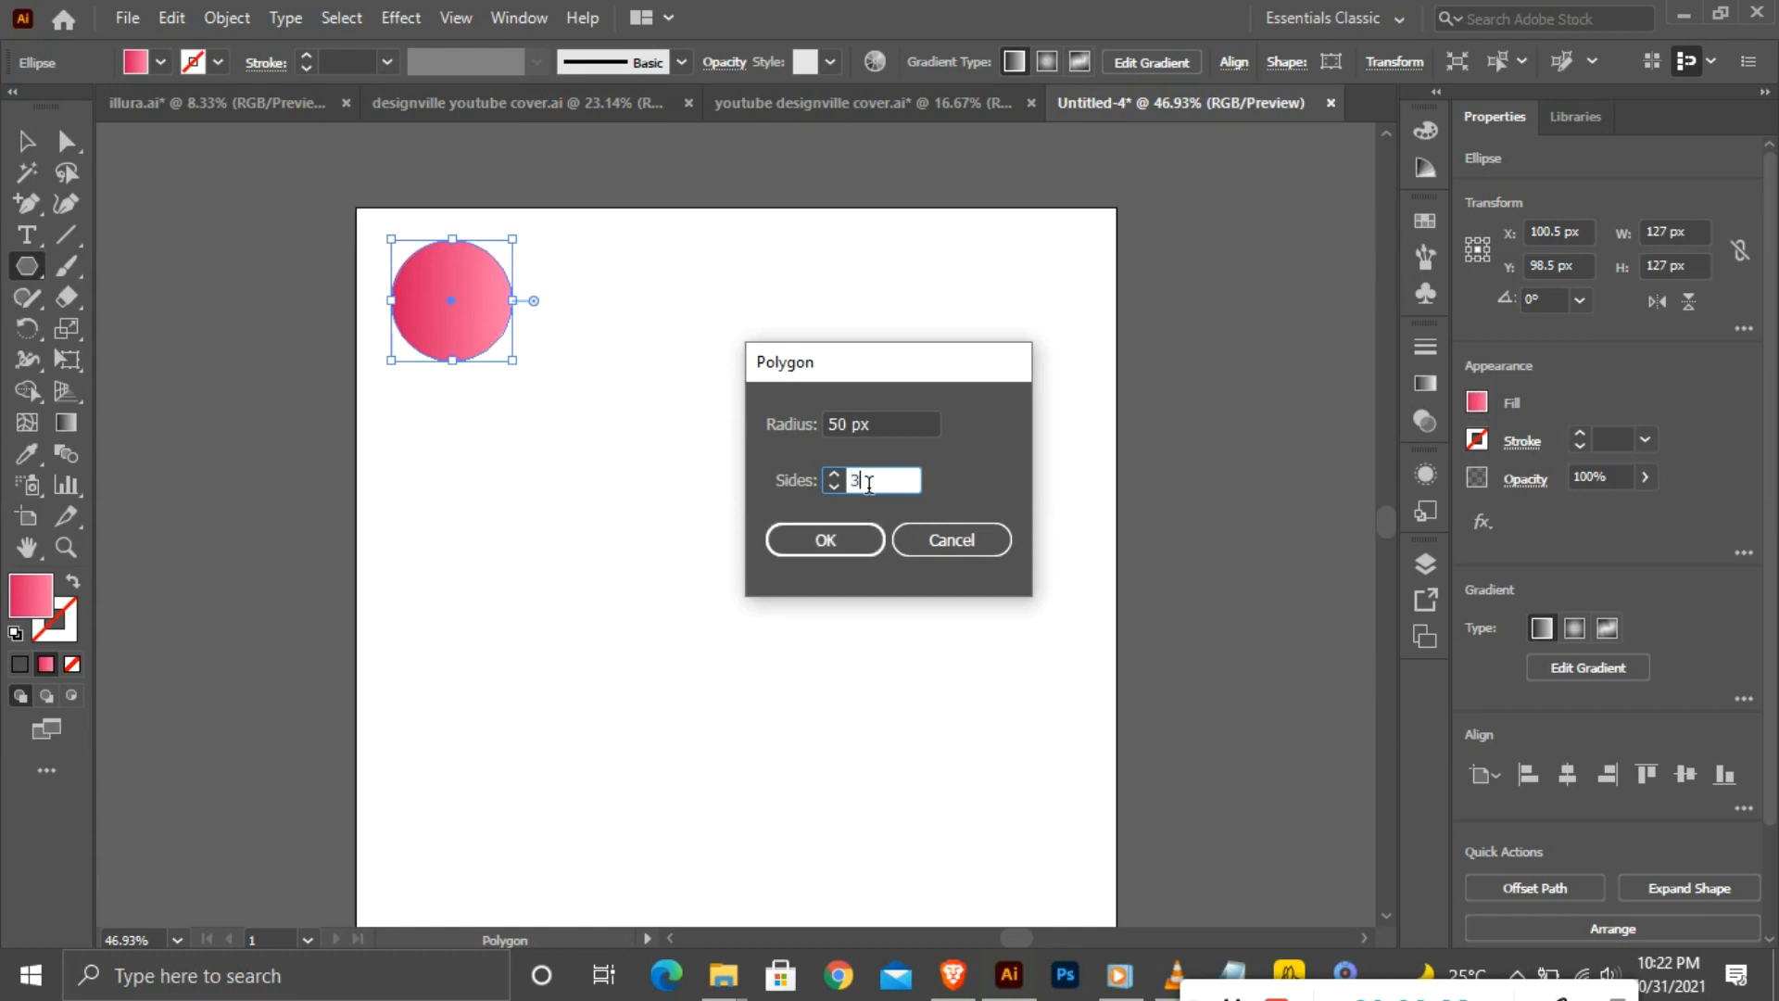
click(825, 542)
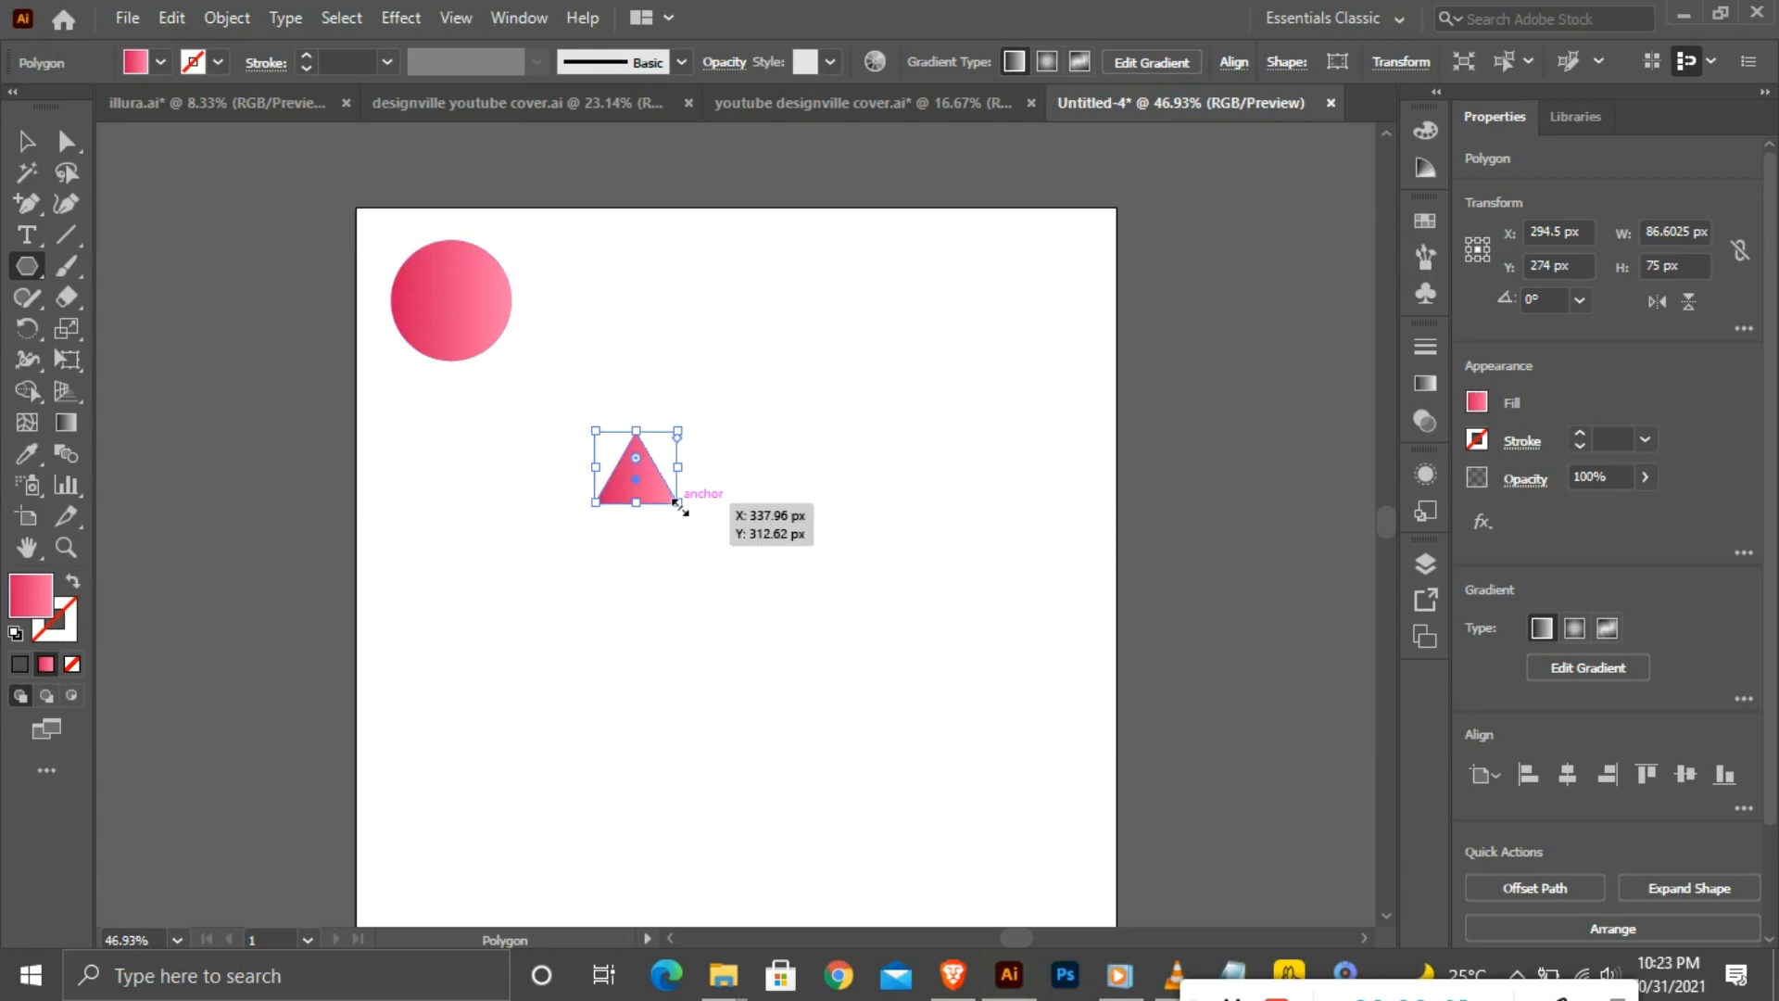
Enlarge the triangle to about 469 by 406 px near the artboard's centre and swap its fill and stroke.
drag(677, 503, 676, 502)
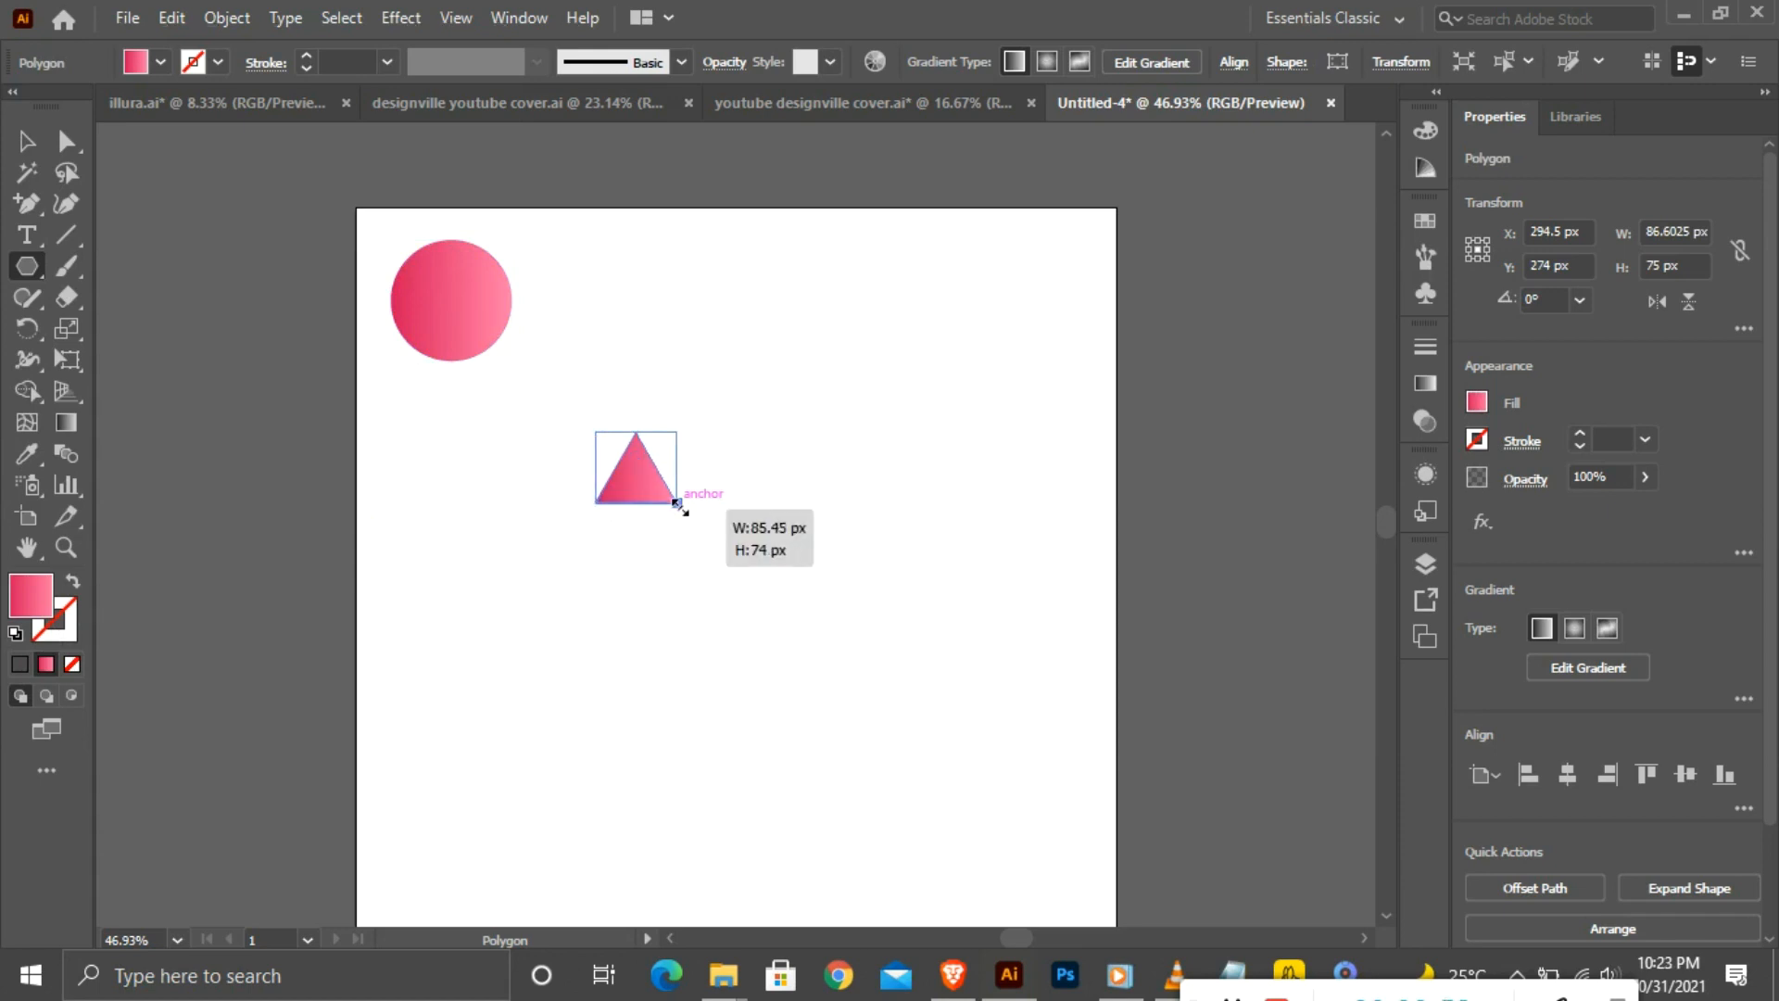
drag(676, 503, 837, 726)
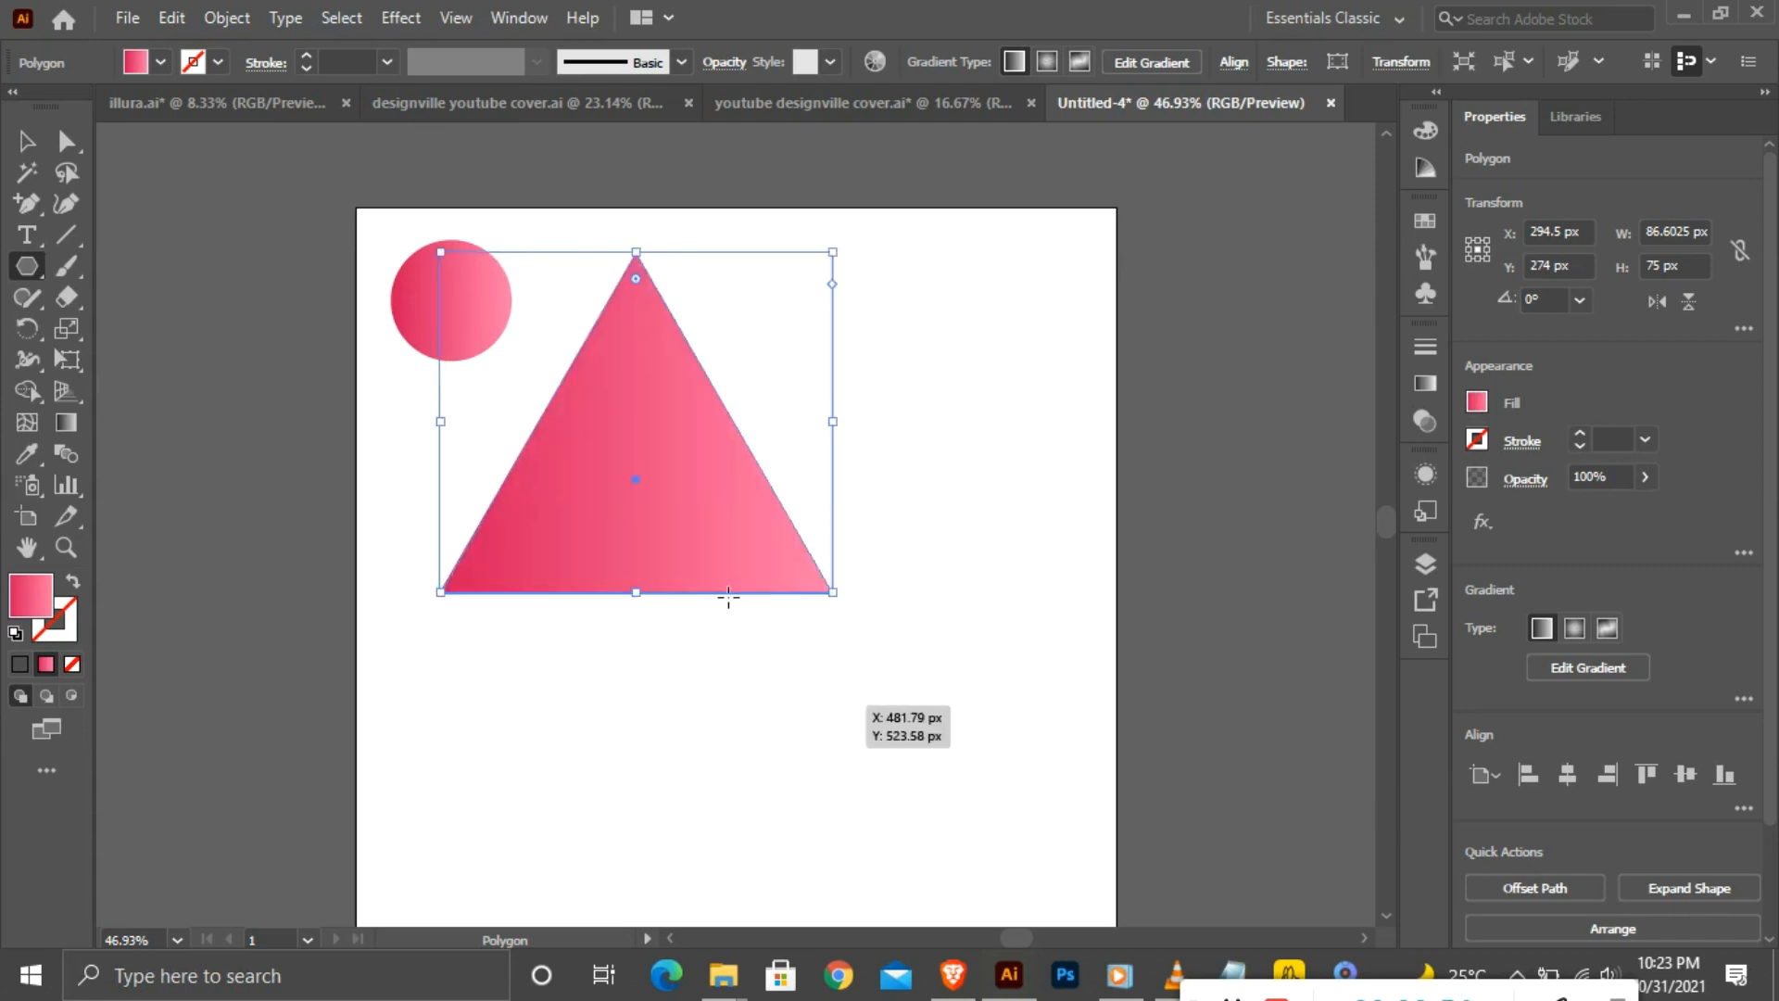
drag(637, 476, 697, 624)
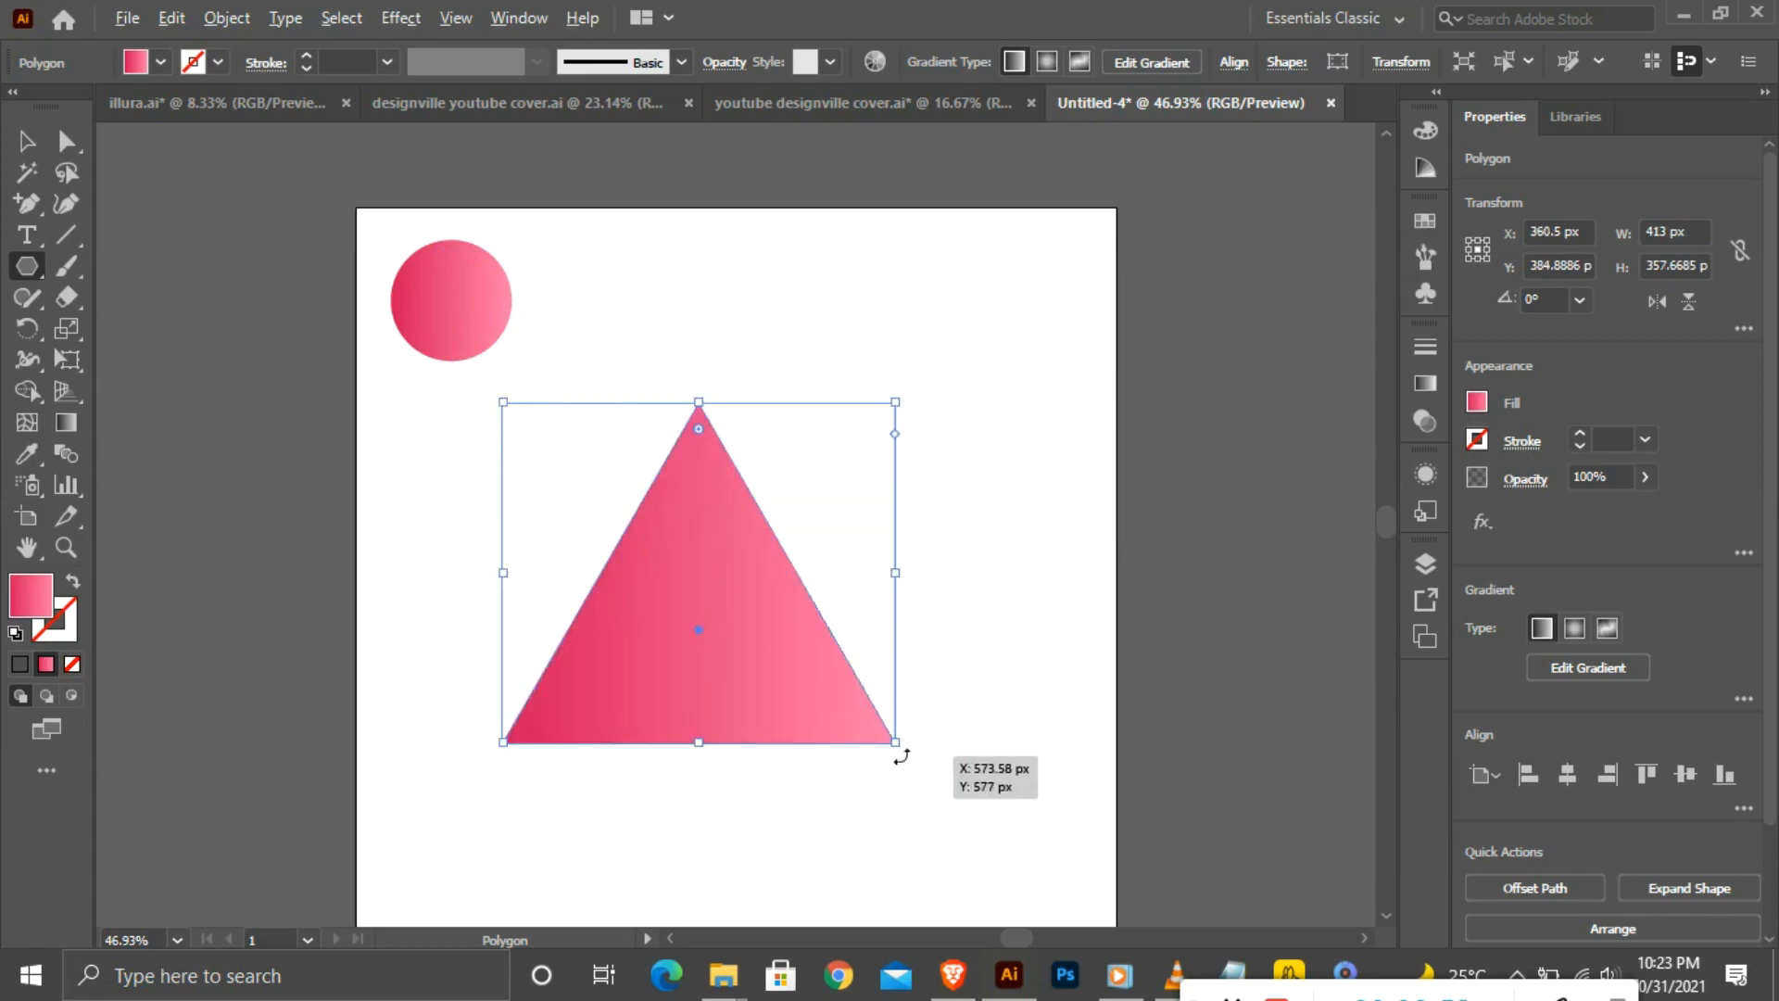
mouse_move(897, 744)
mouse_down()
mouse_move(921, 798)
mouse_move(914, 774)
mouse_up()
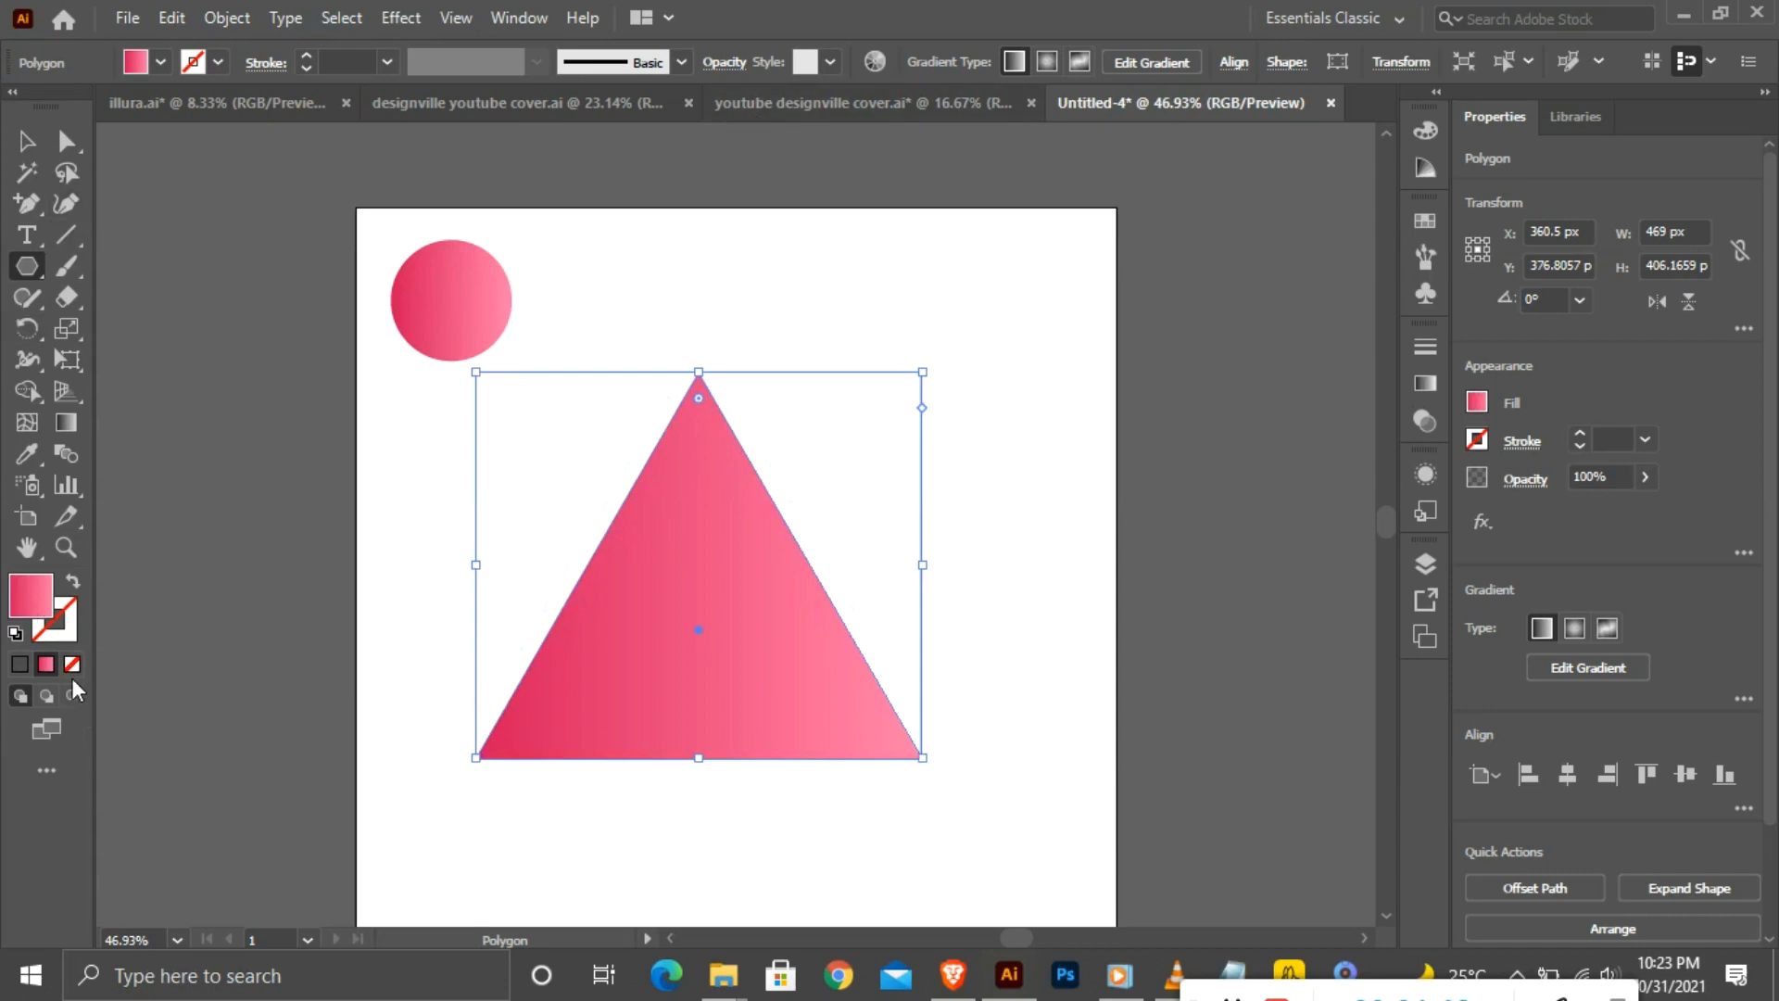
click(69, 582)
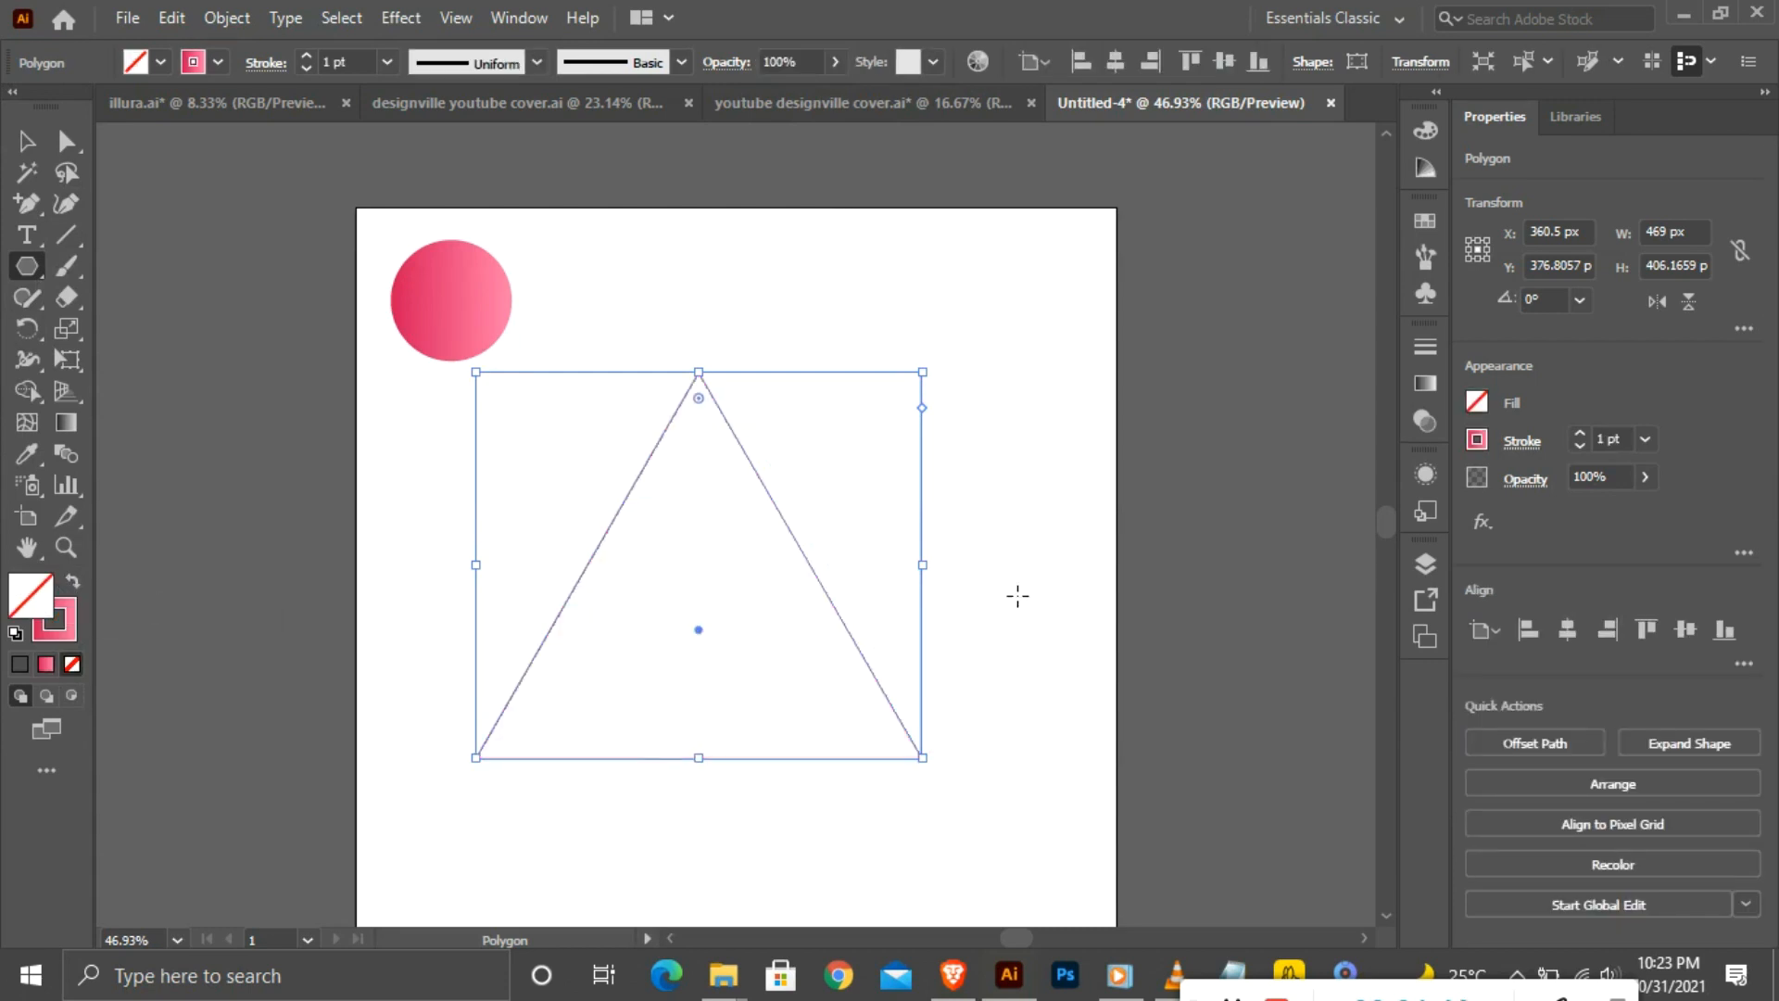
click(27, 142)
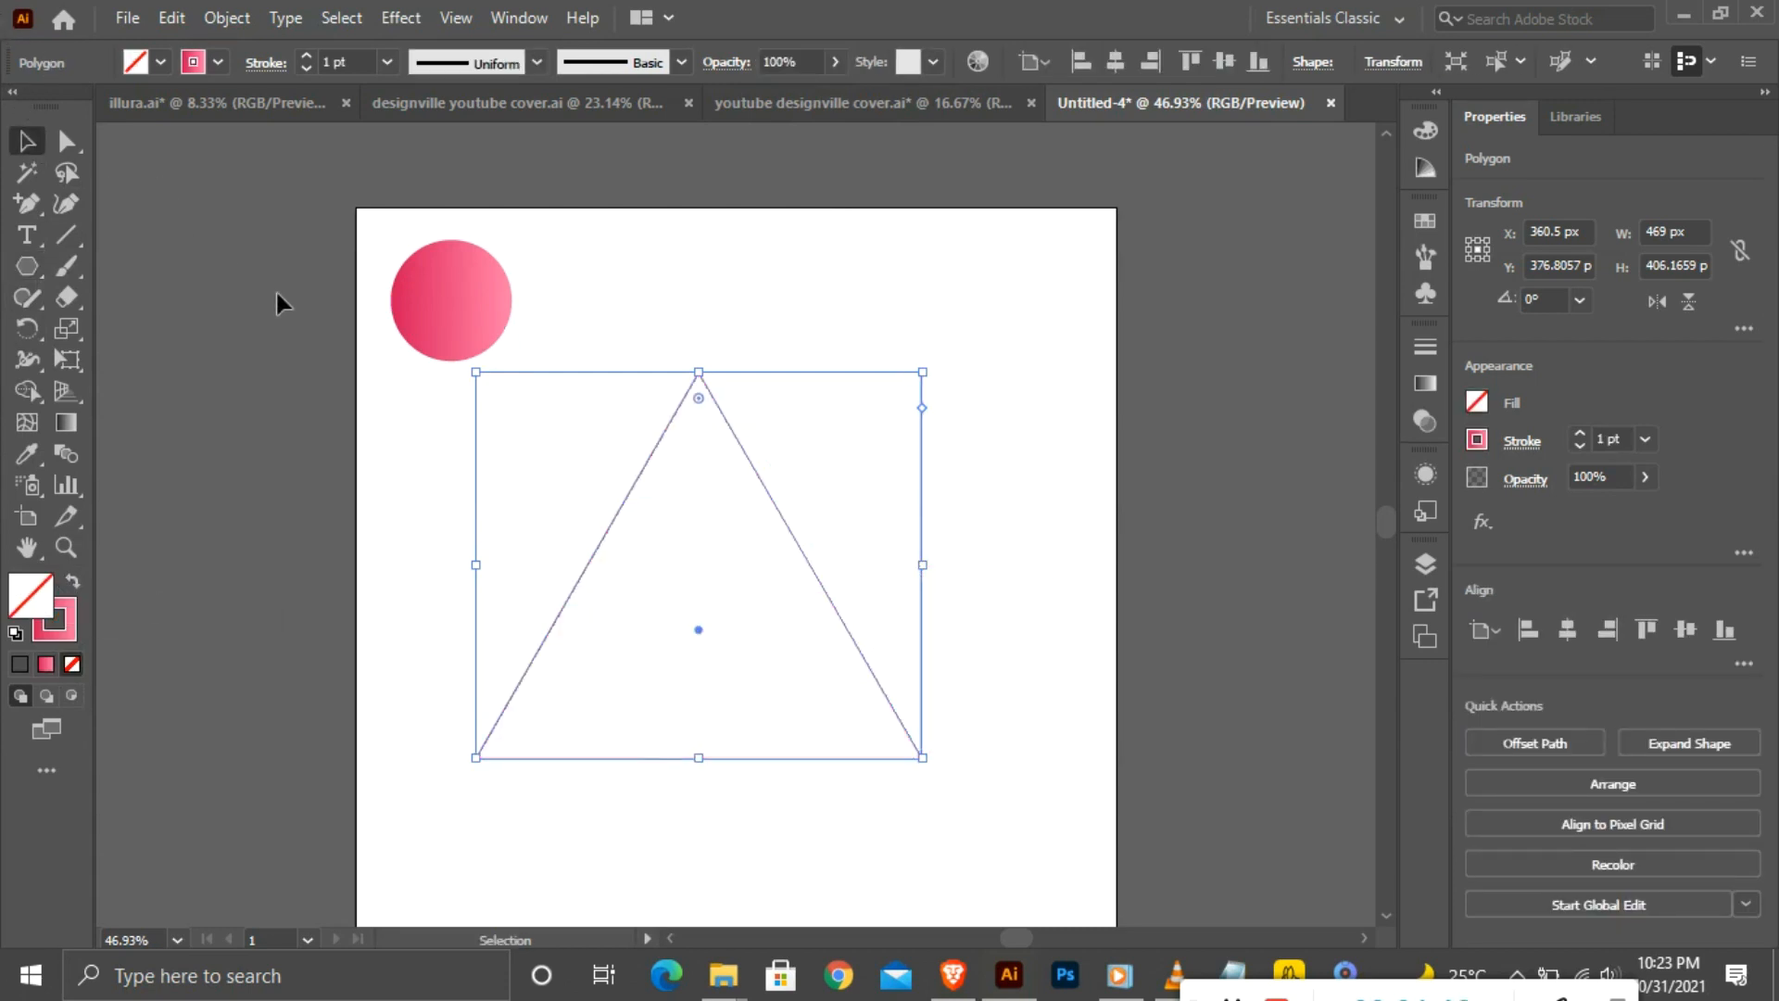
Add two anchor points on the triangle's bottom edge, both between its midpoint and the right corner.
click(24, 211)
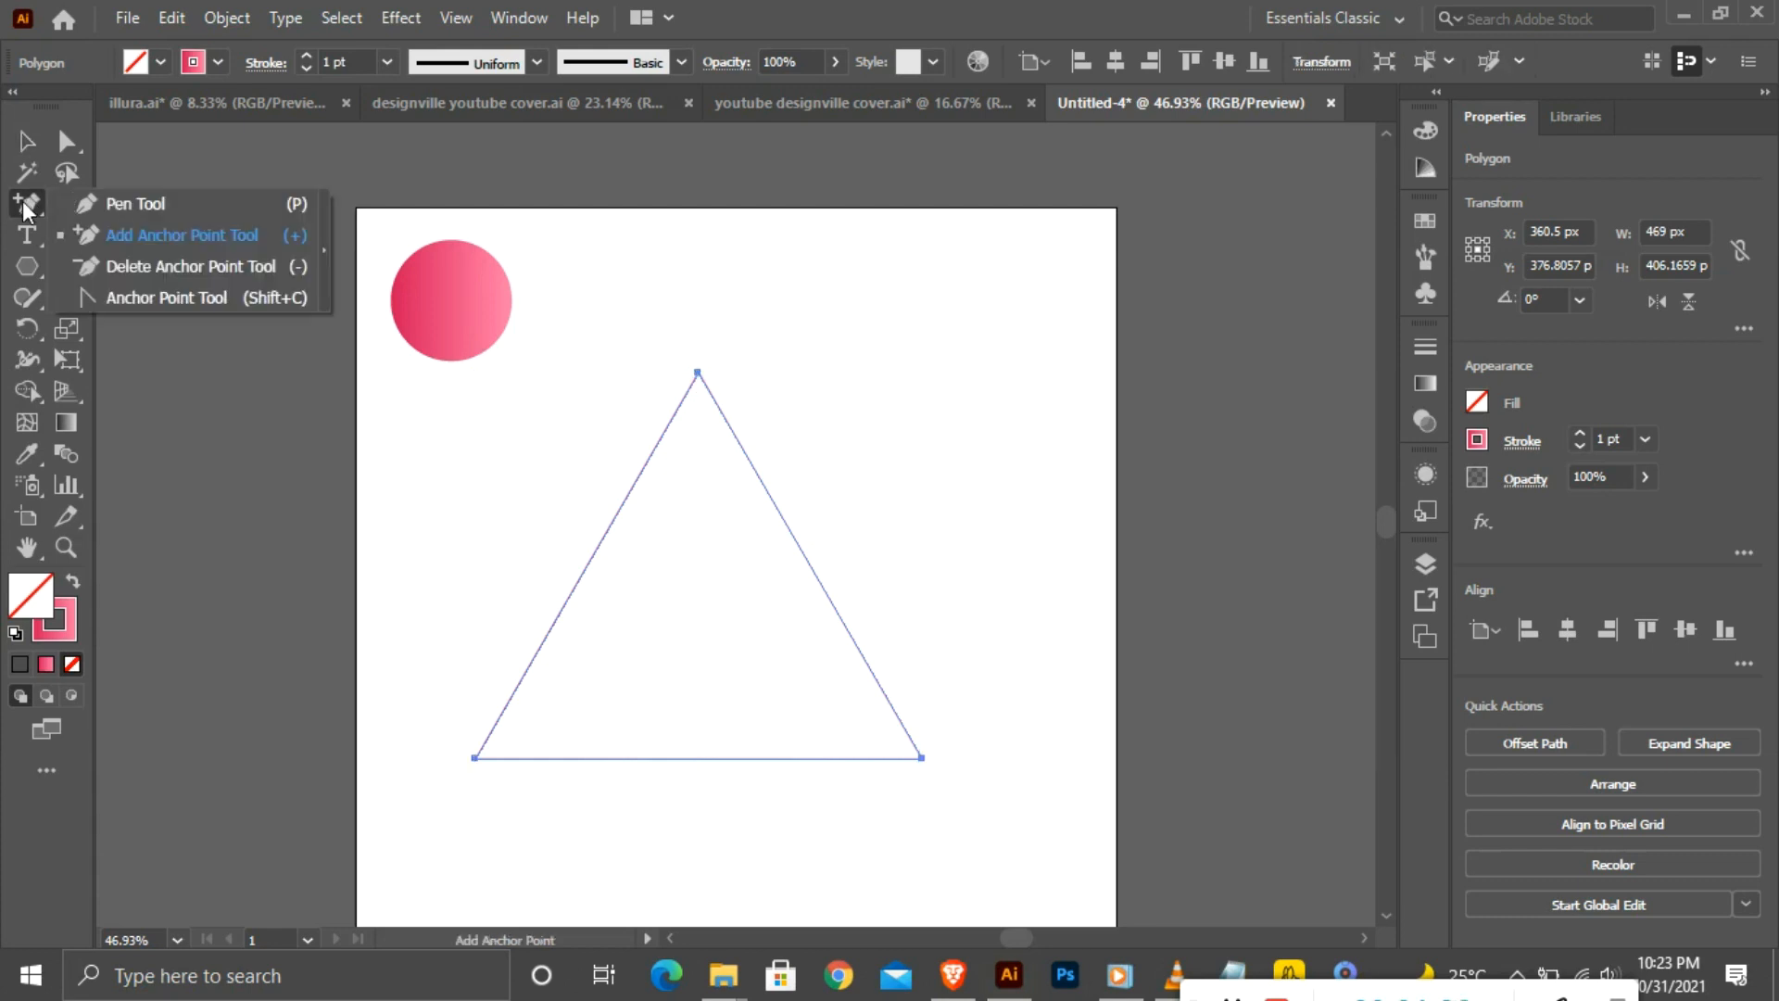
click(187, 231)
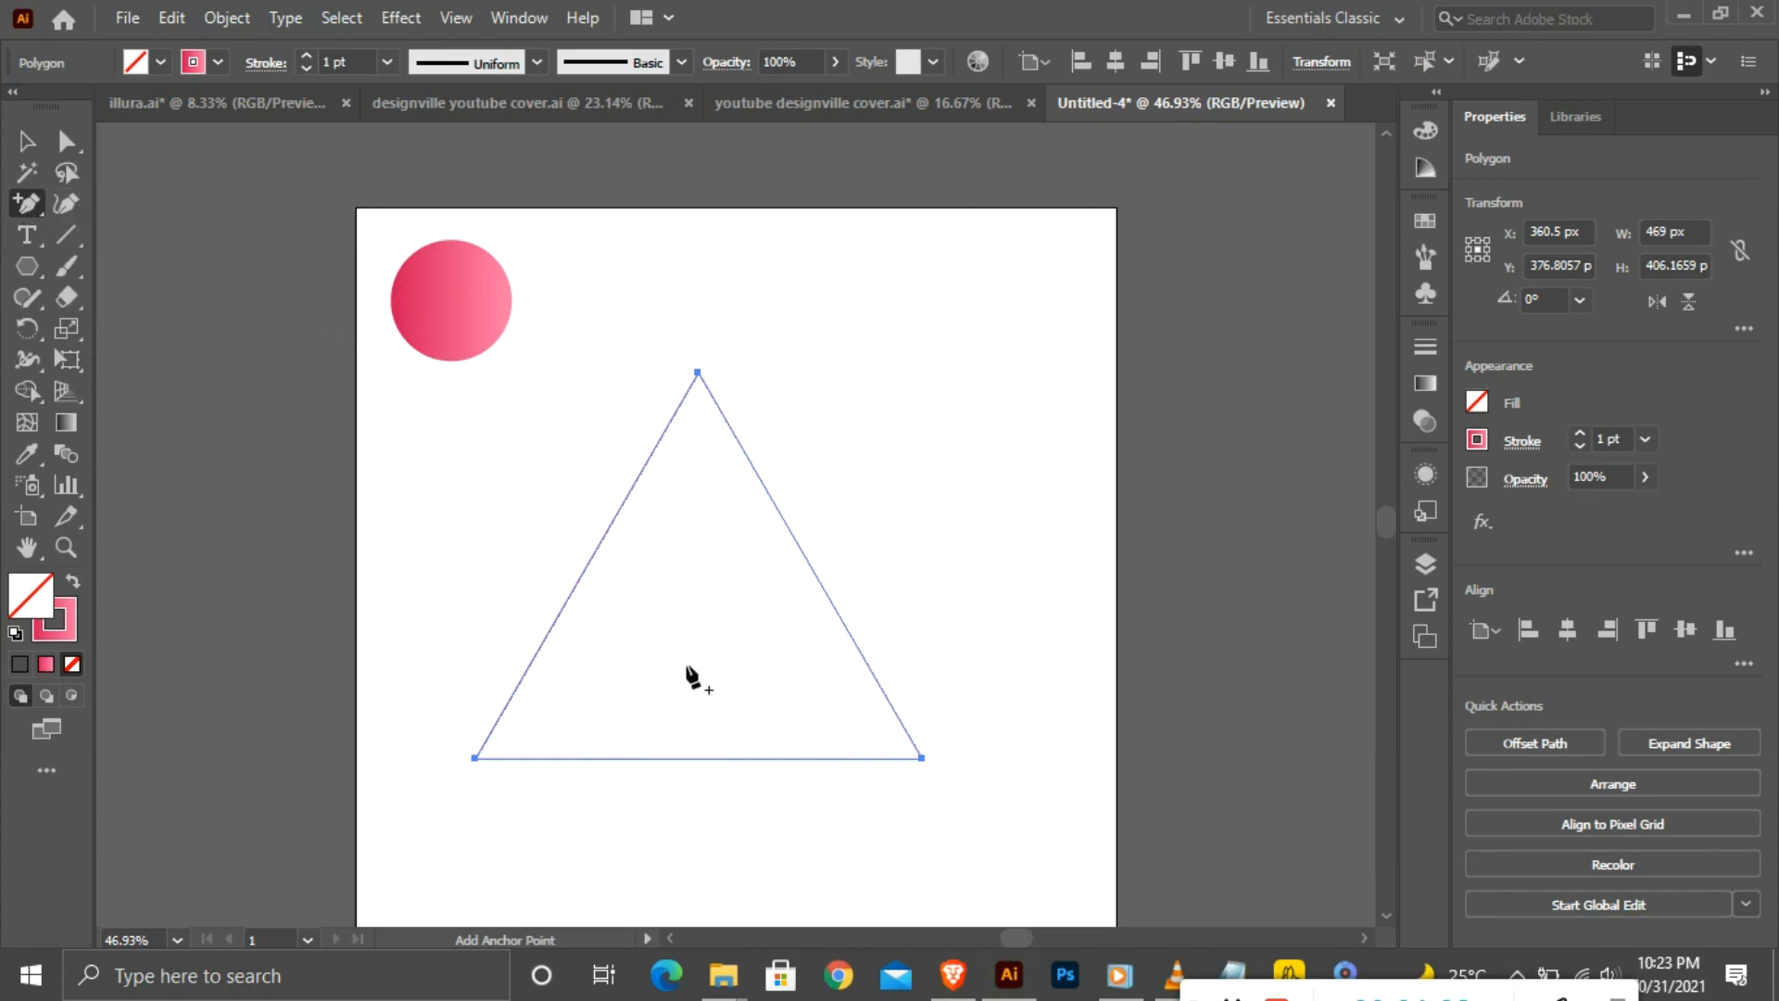
click(752, 759)
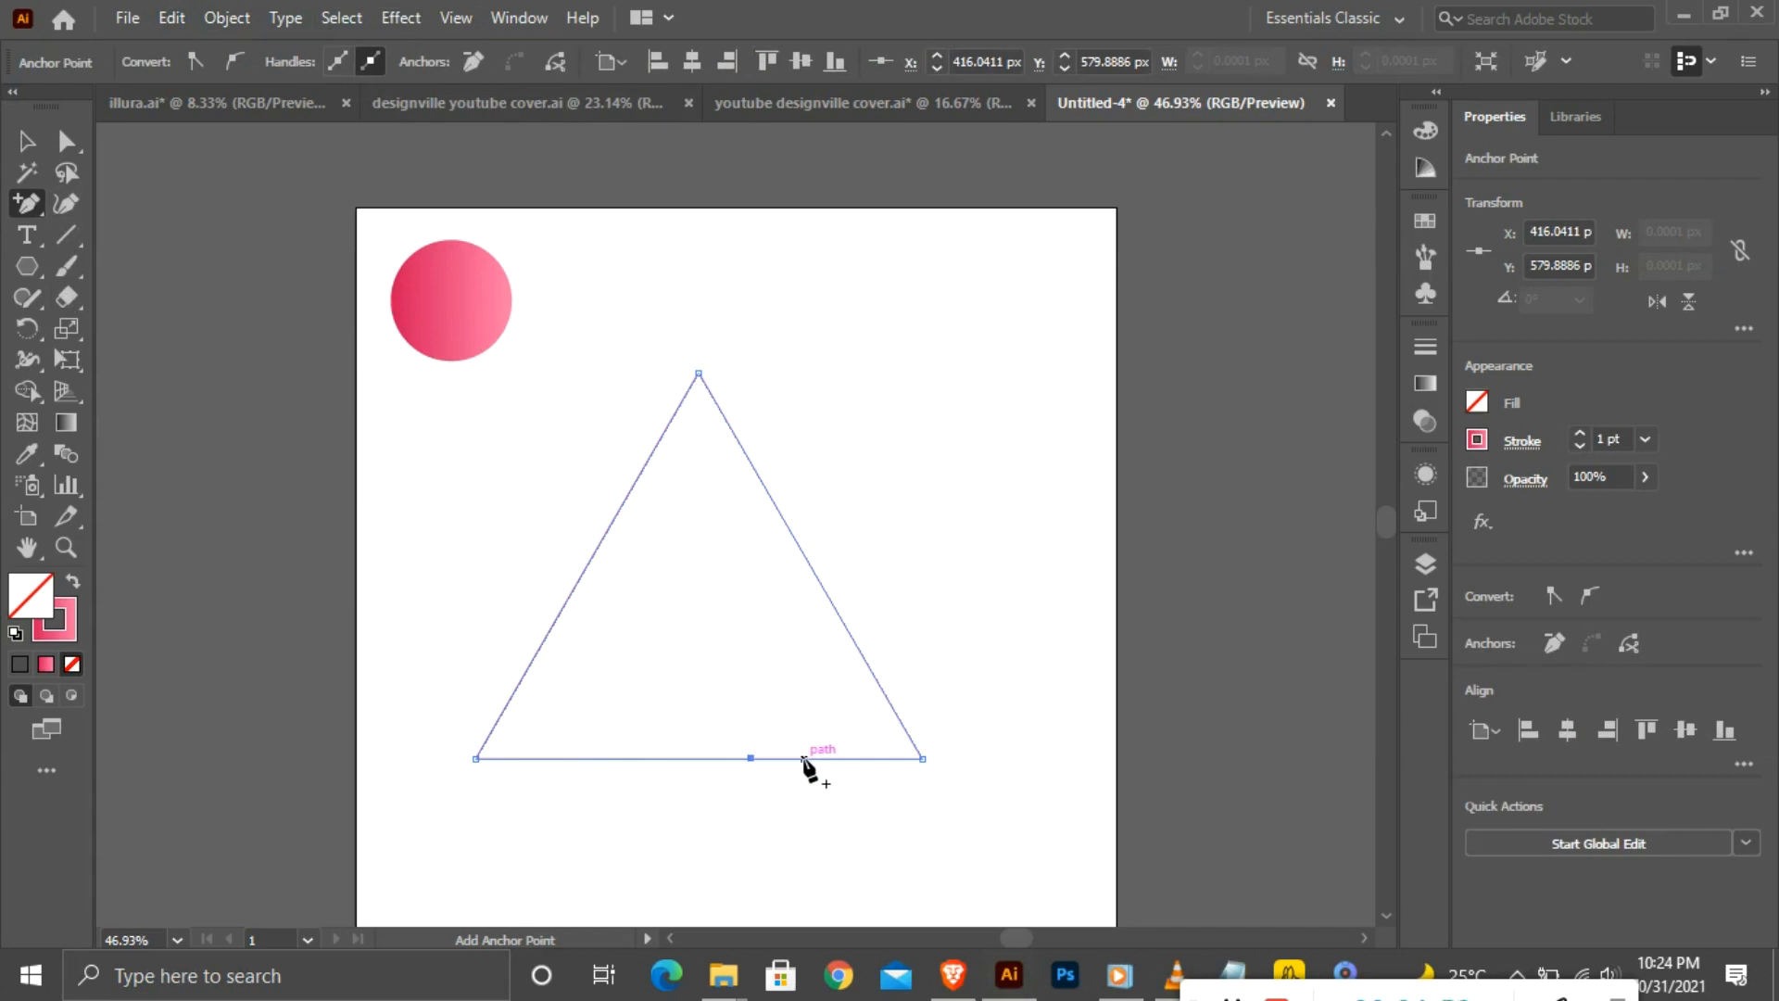
click(803, 758)
Delete the right one of the two added anchor points to open a gap in the triangle's base.
click(68, 148)
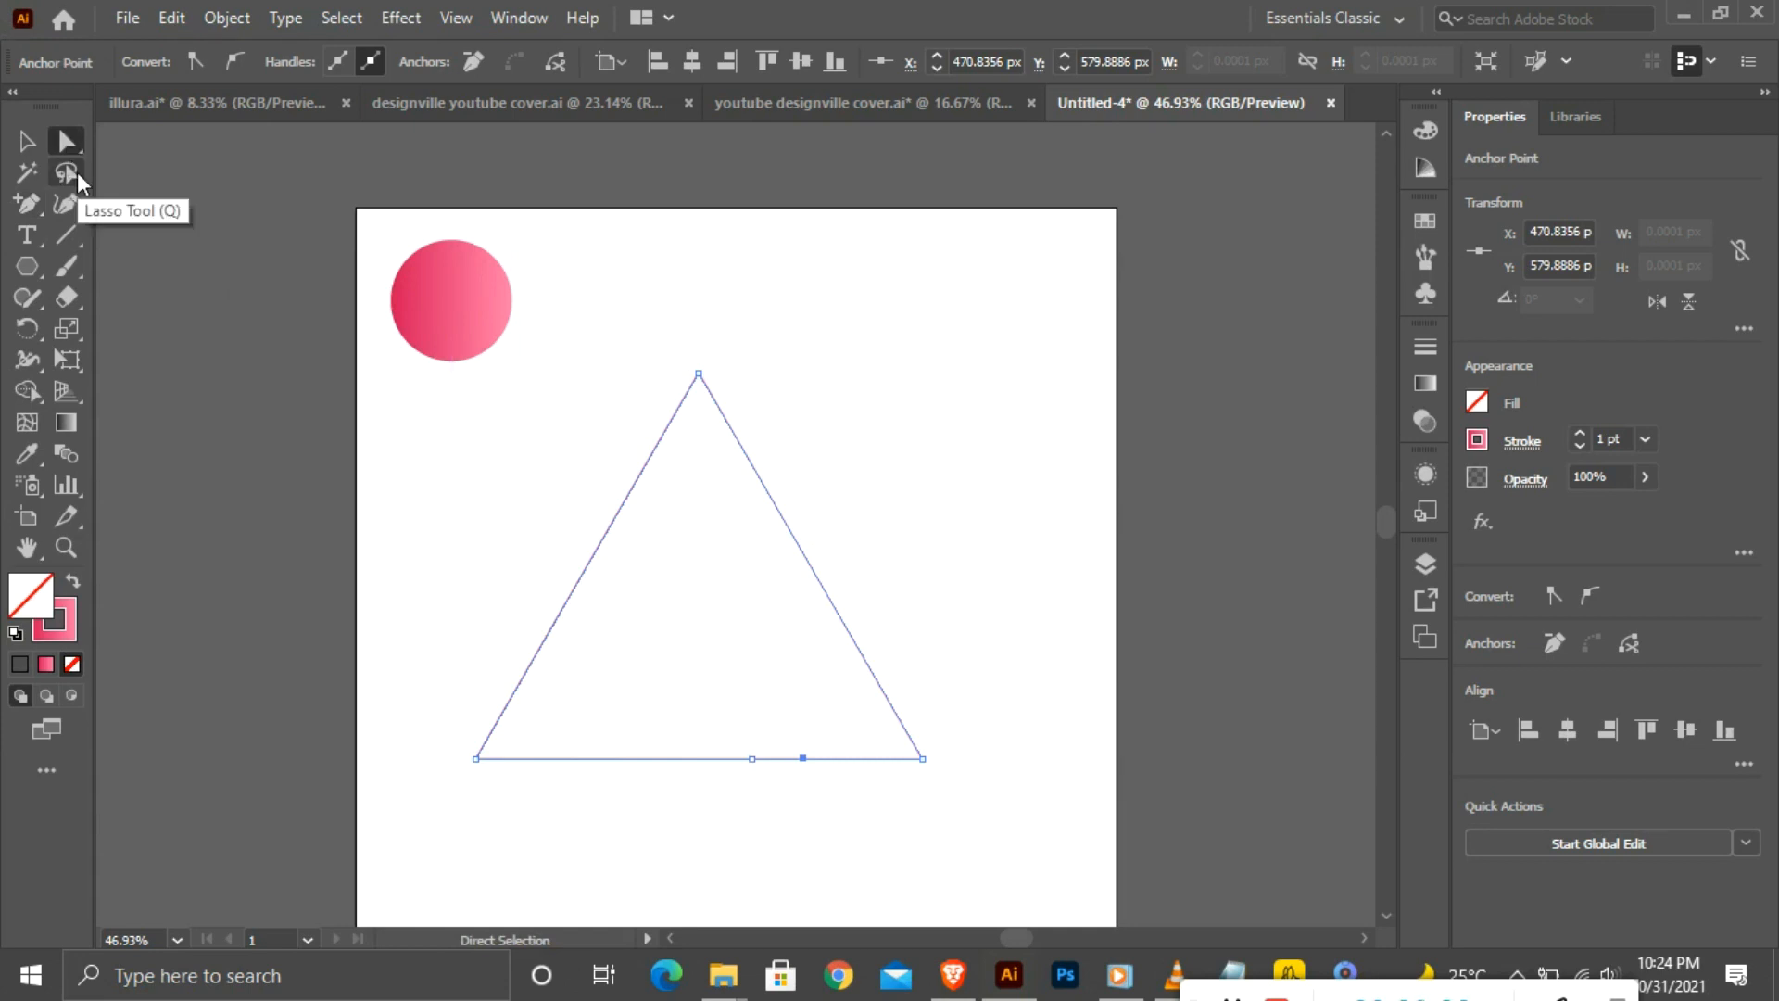
drag(803, 761, 804, 765)
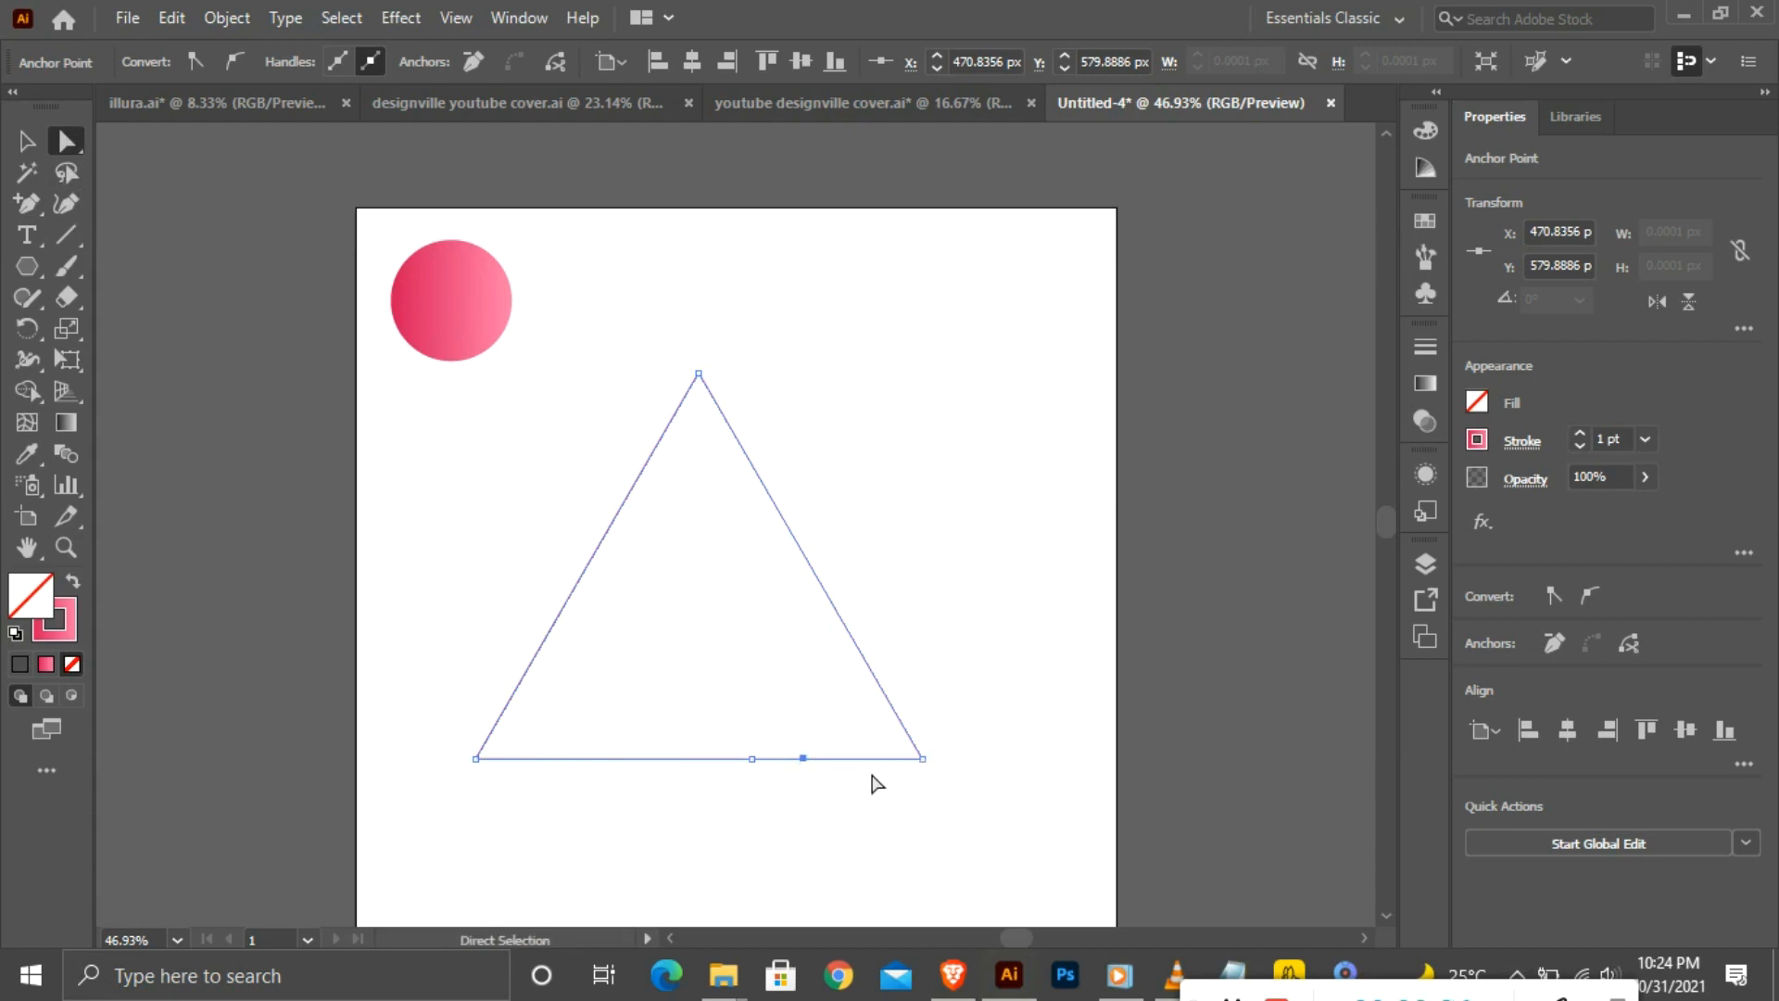
key(Delete)
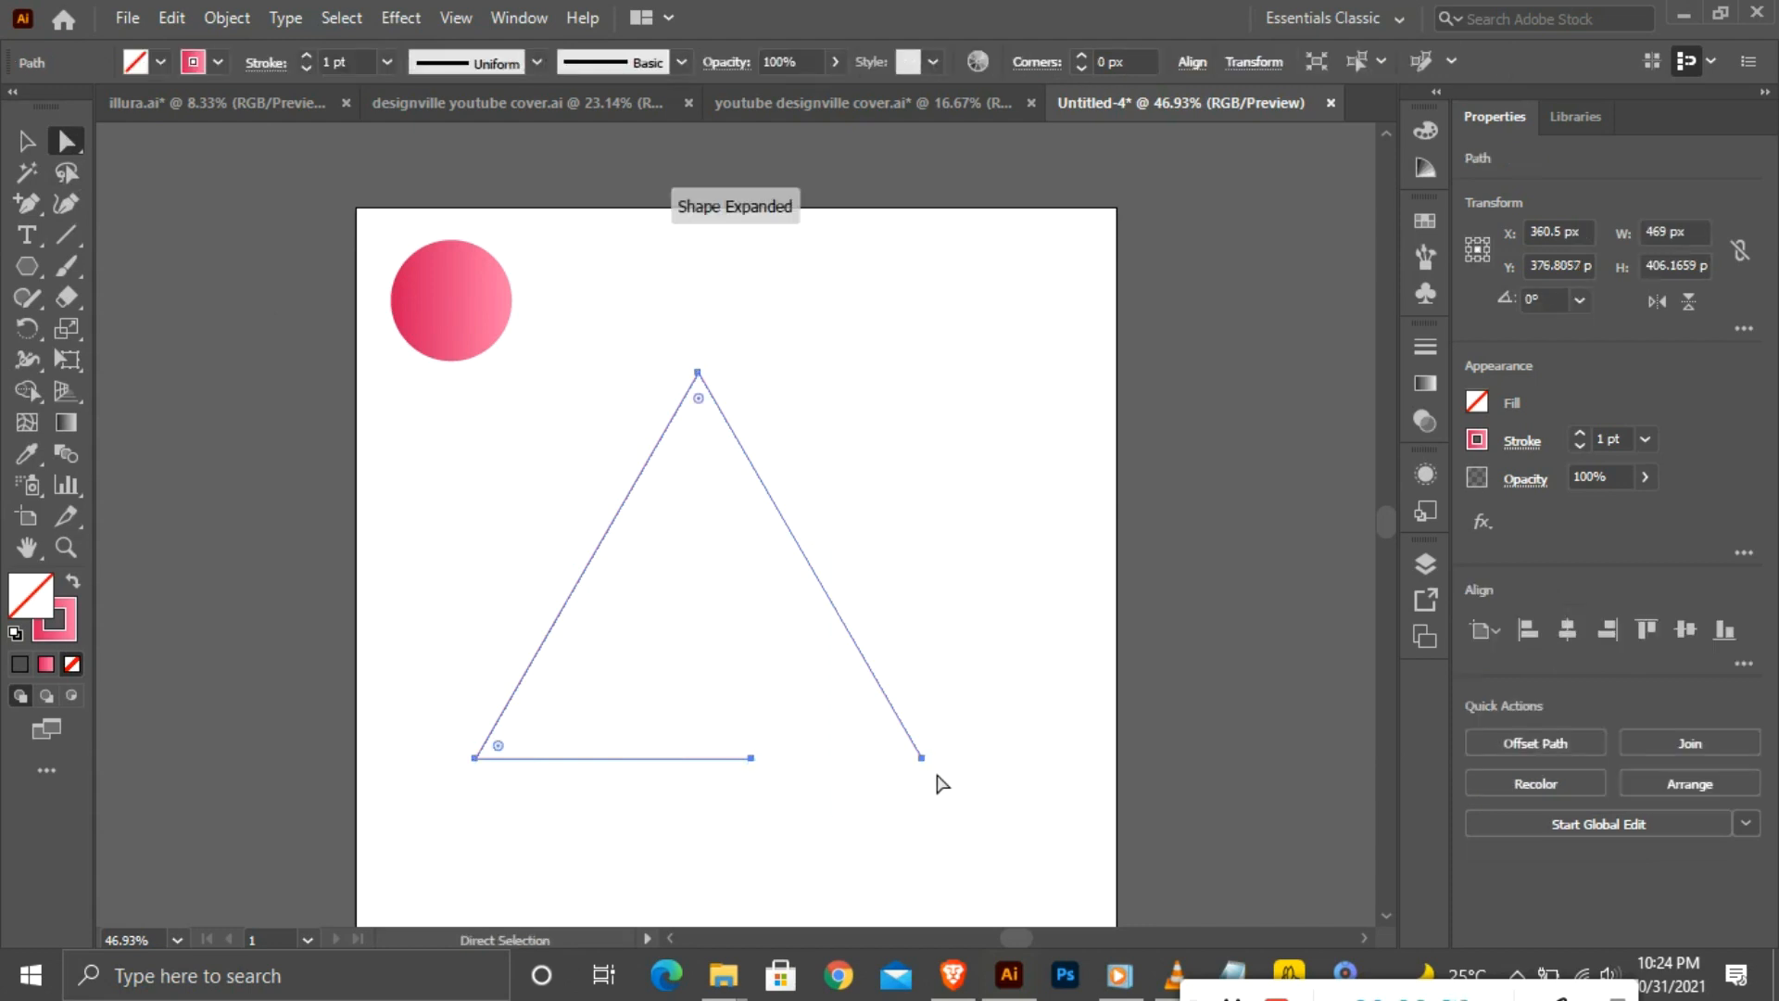
click(926, 766)
Move the open triangle path slightly left and down on the artboard.
click(28, 142)
key(ctrl+j)
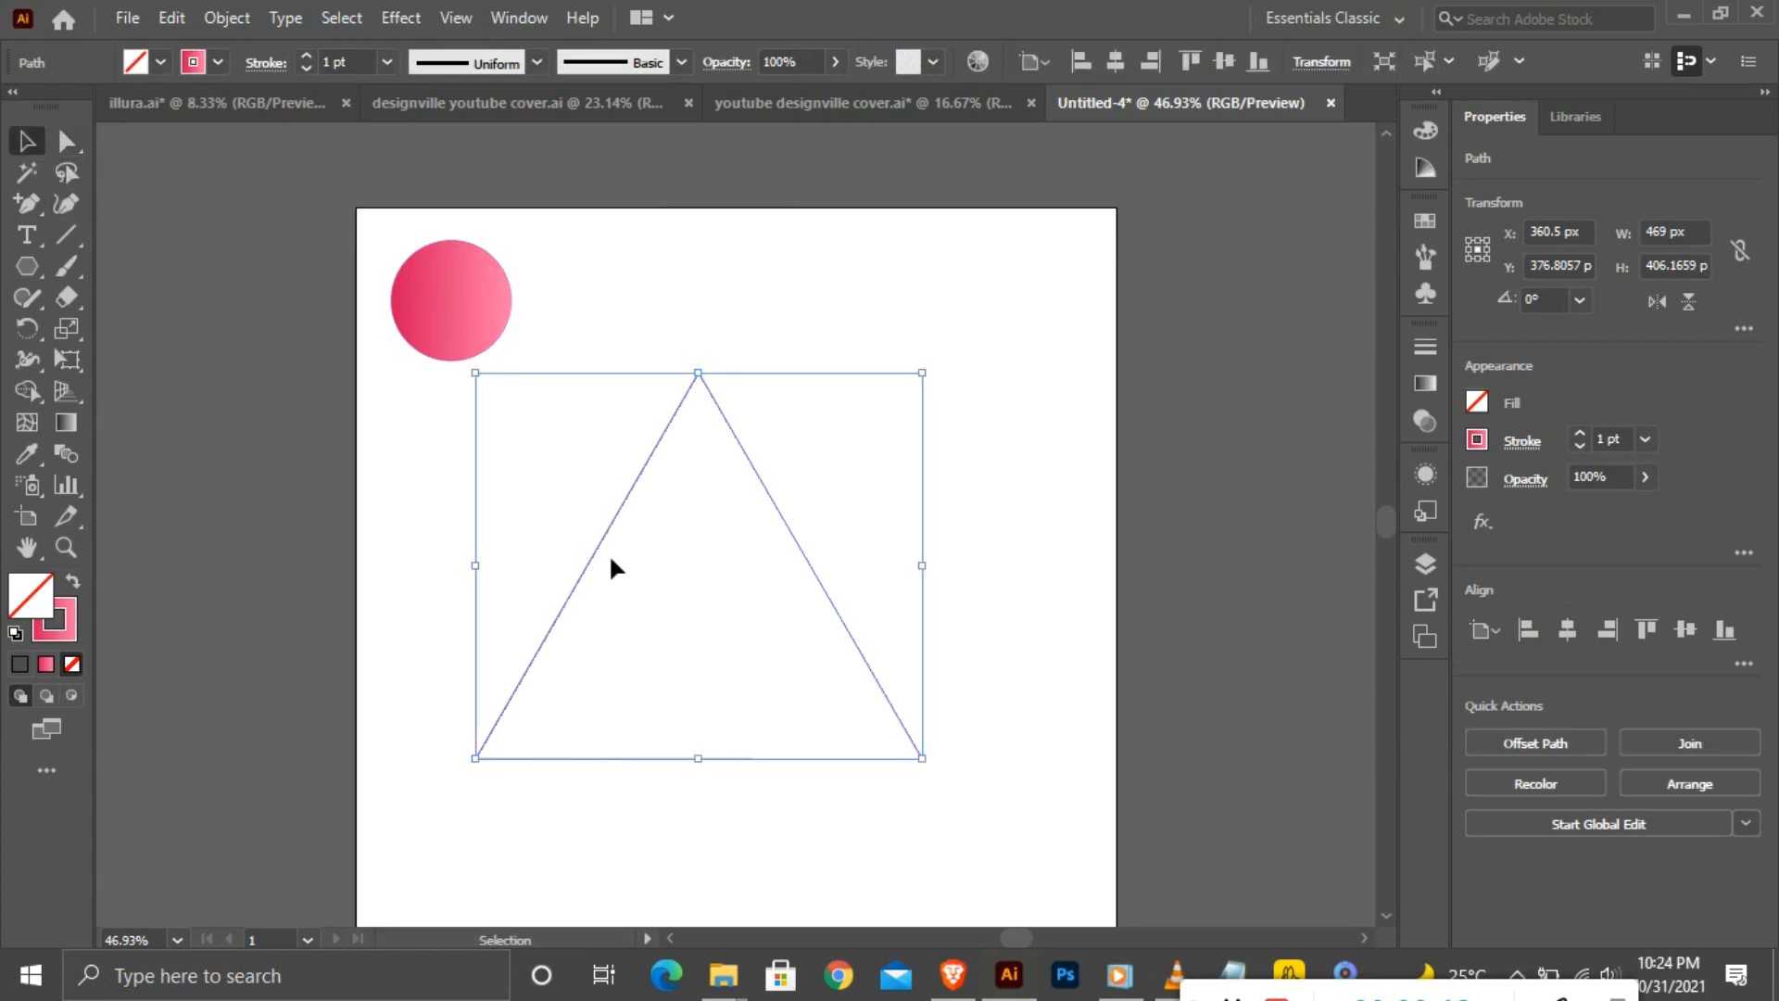
drag(609, 530, 596, 536)
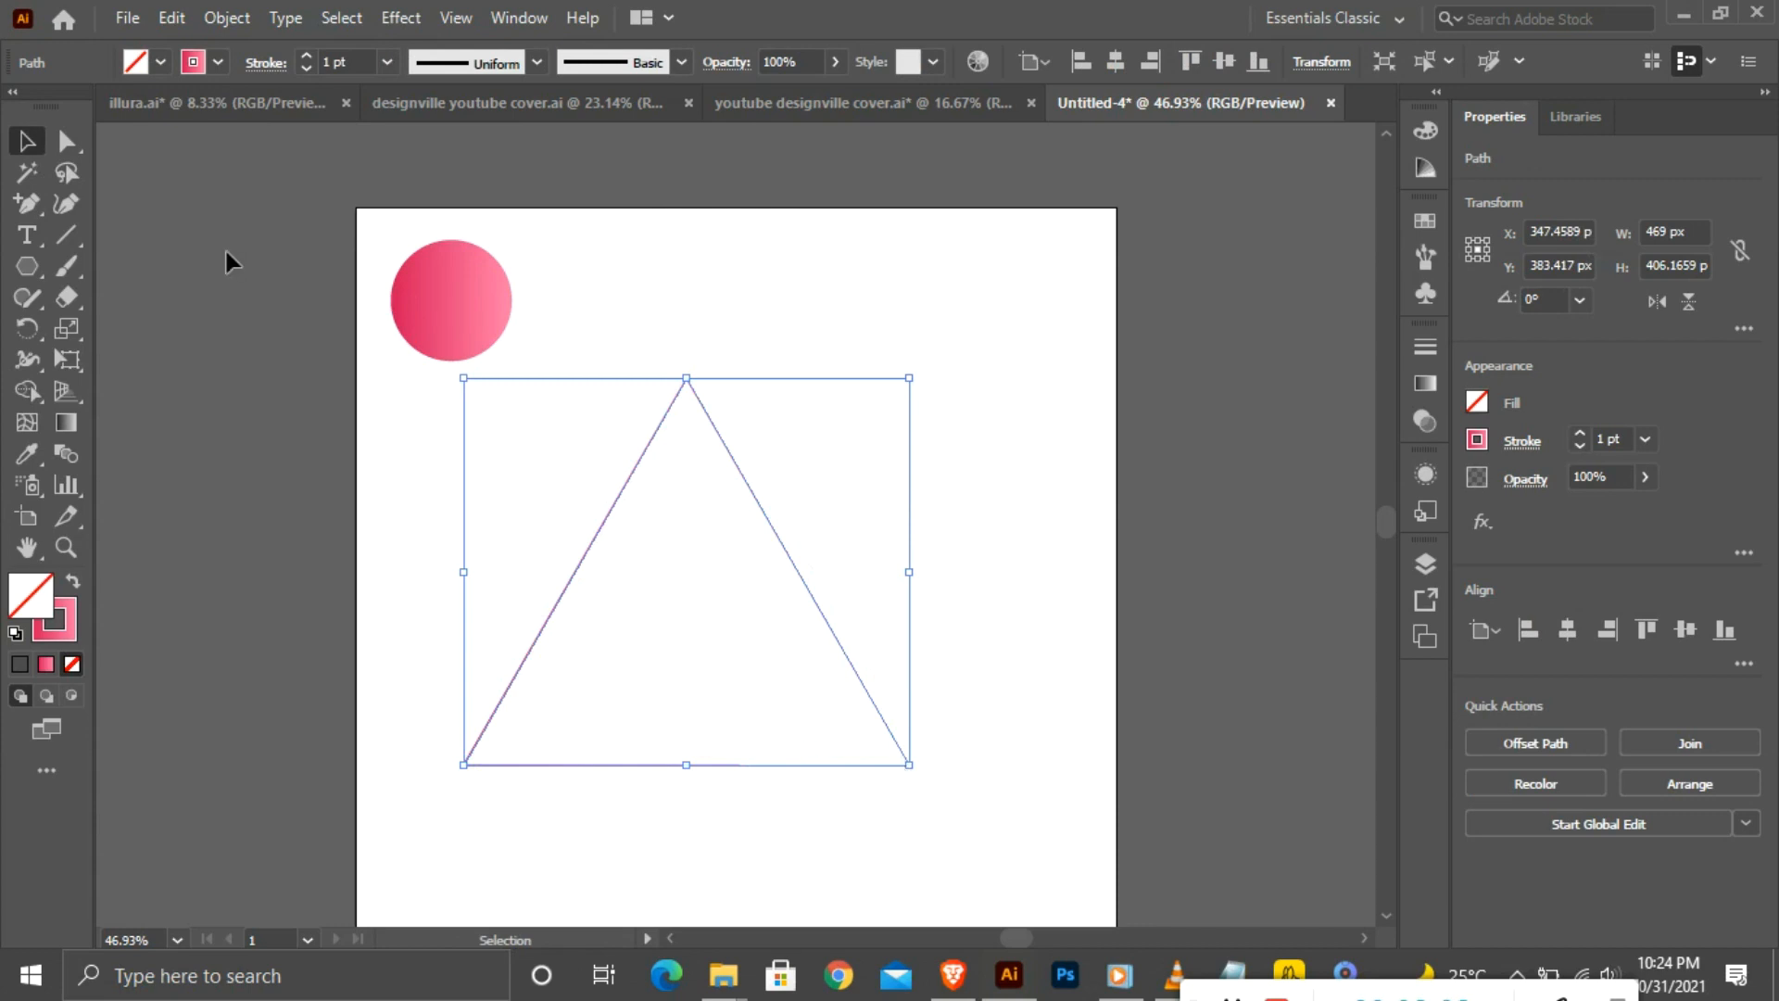
Round the open triangle's top and lower-left corners to a radius of about 33 px.
key(a)
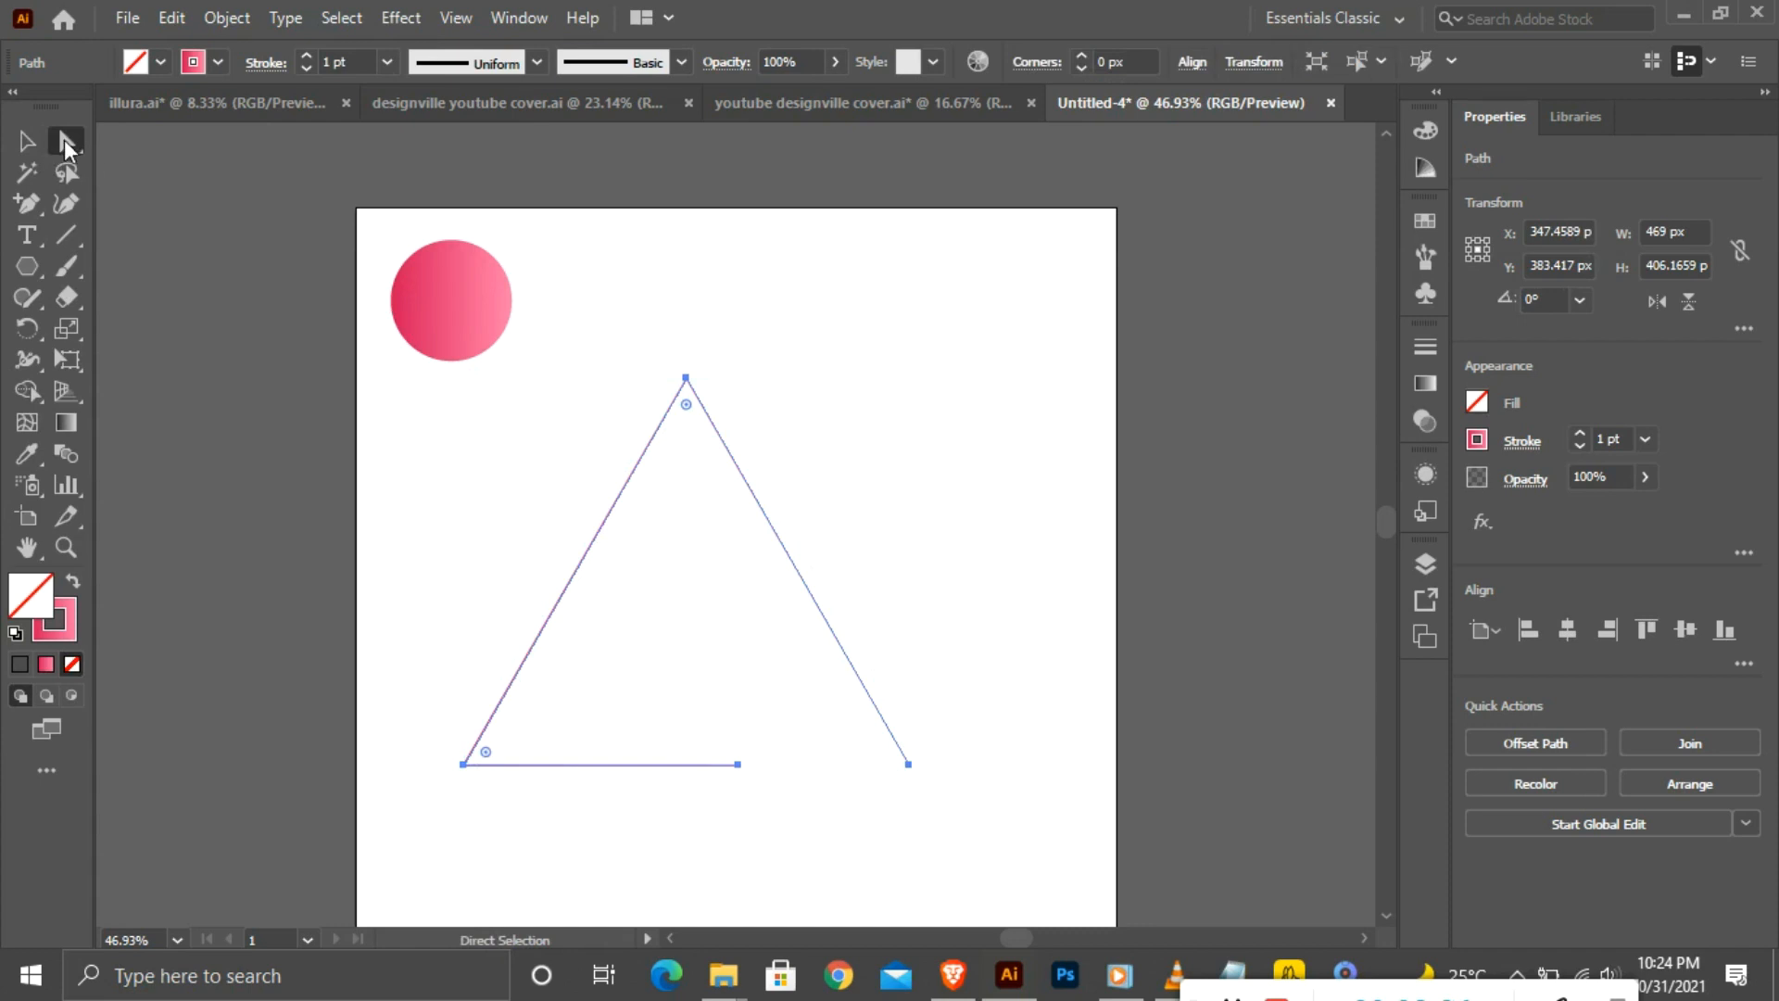
click(687, 407)
drag(687, 408, 687, 412)
key(ctrl+z)
drag(688, 408, 686, 448)
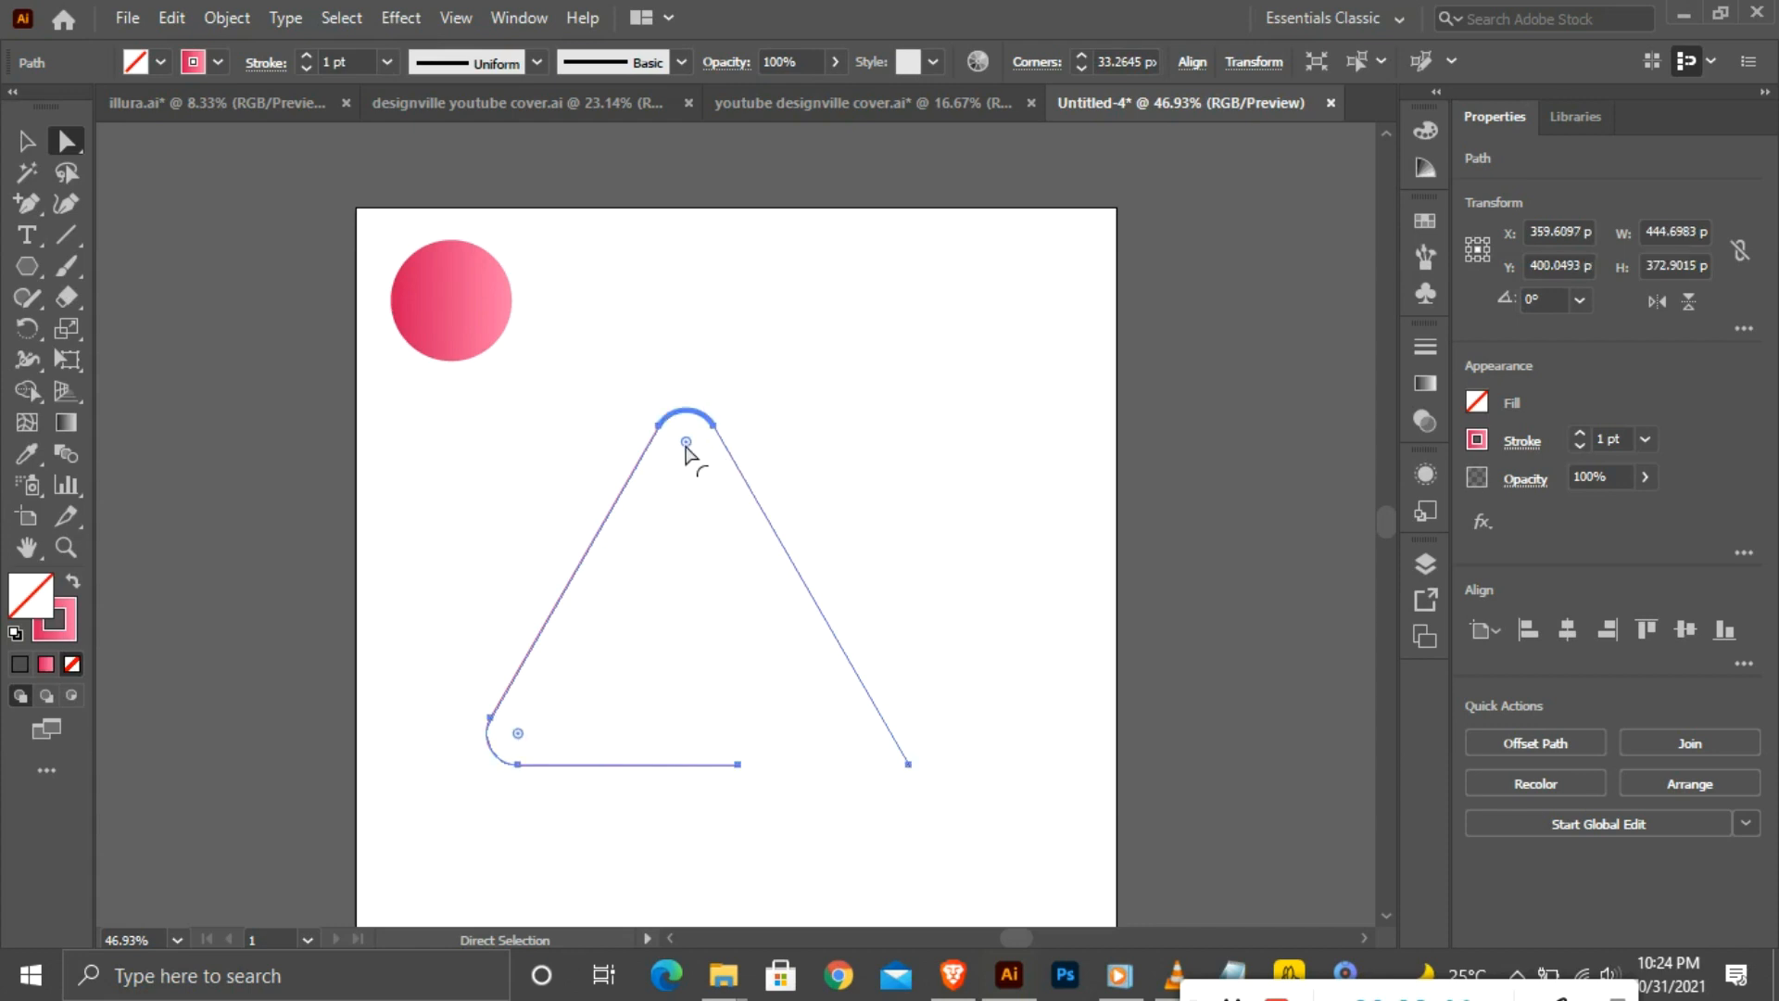
Move the pink gradient circle off the artboard, beyond its upper-left corner.
click(26, 141)
drag(480, 319, 185, 245)
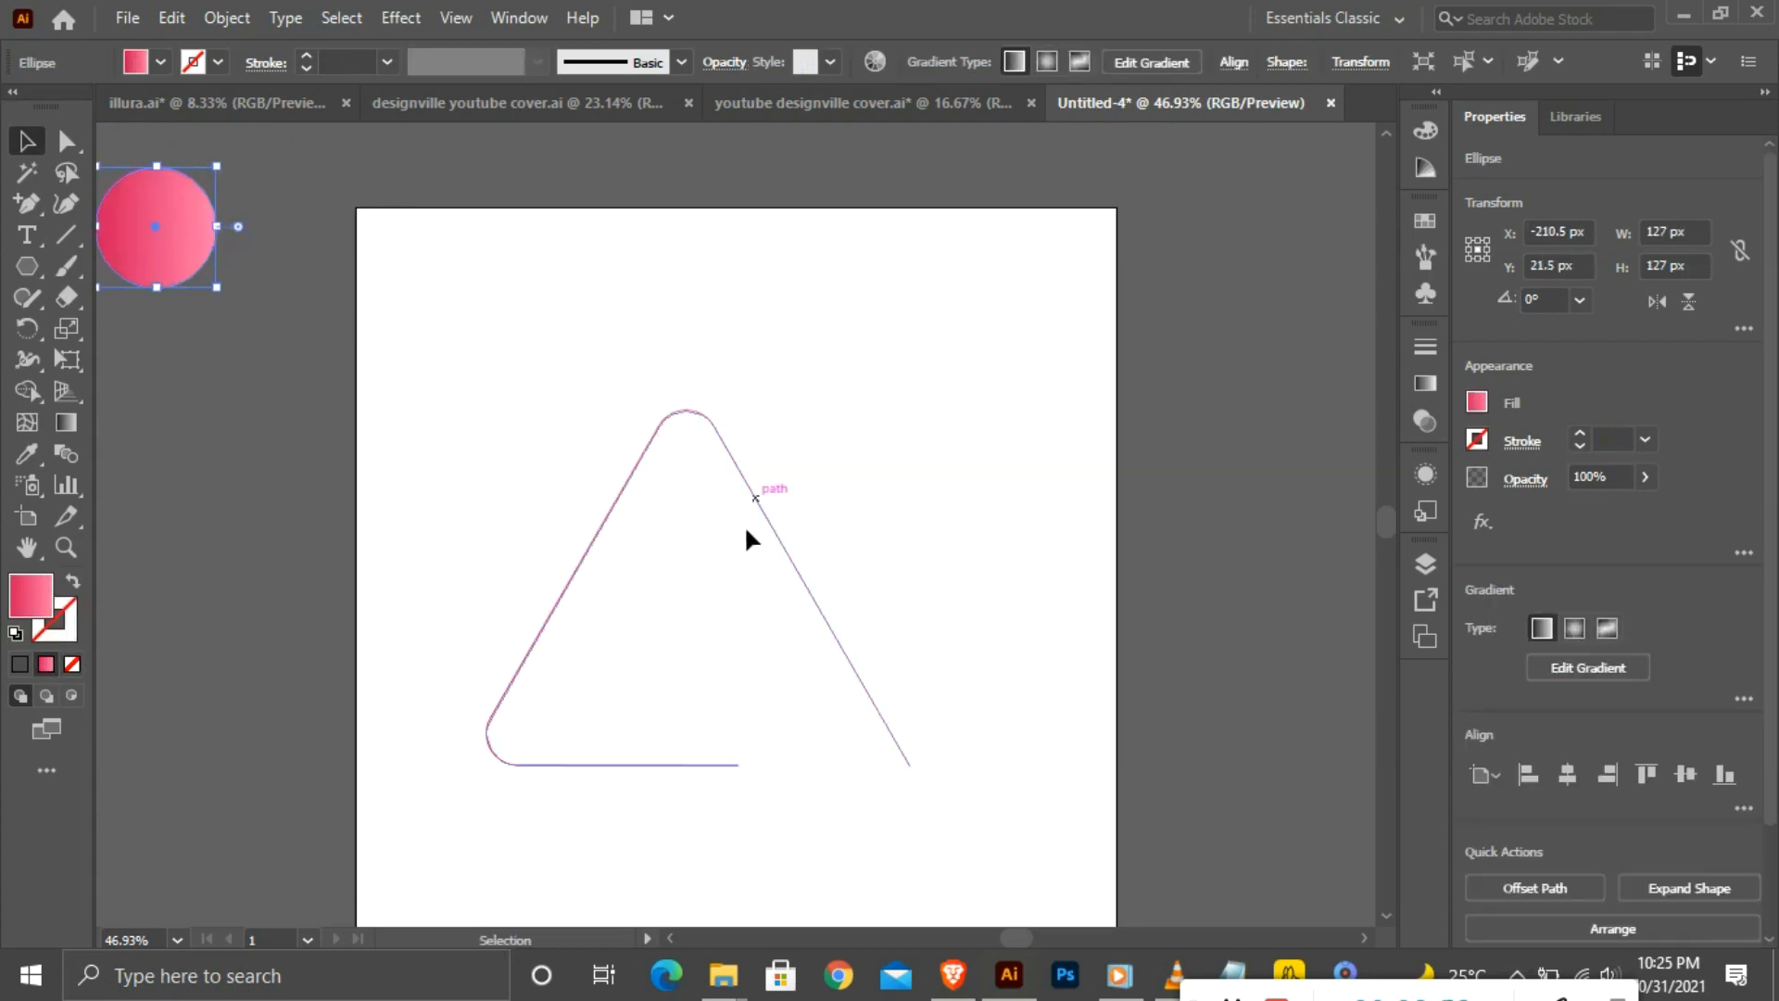
Set the stroke colour of the open triangle path to black.
click(894, 736)
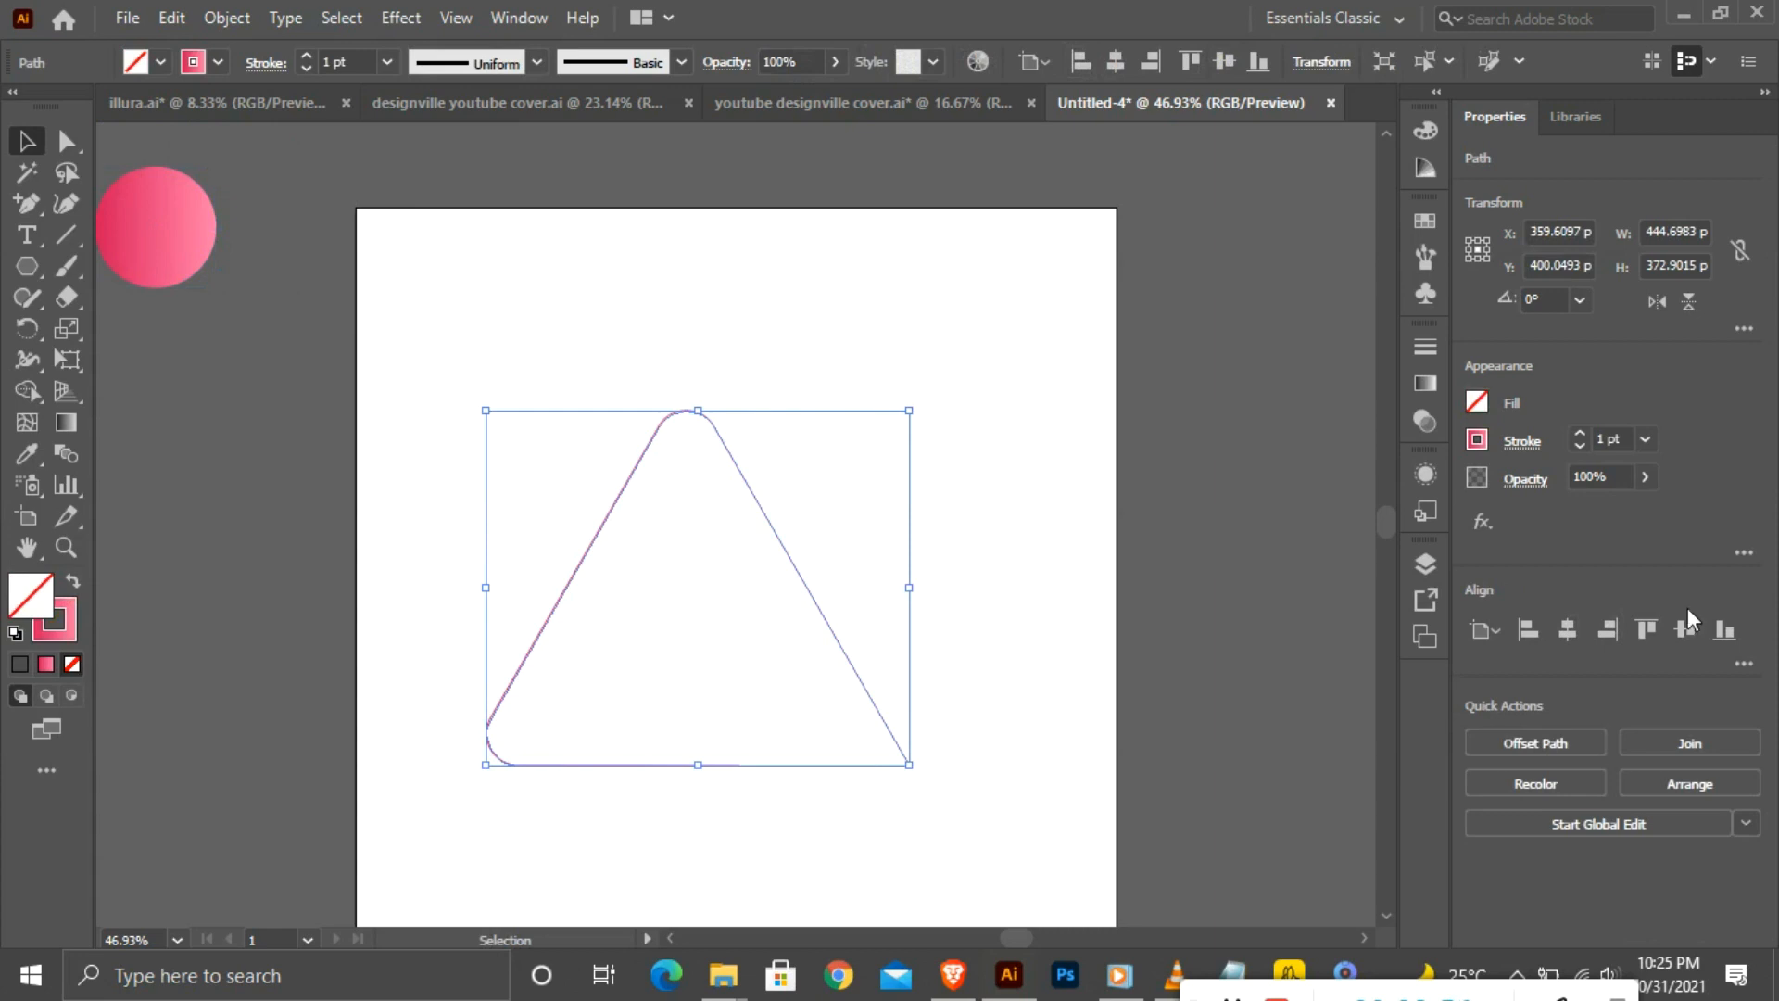
click(1477, 439)
click(1248, 533)
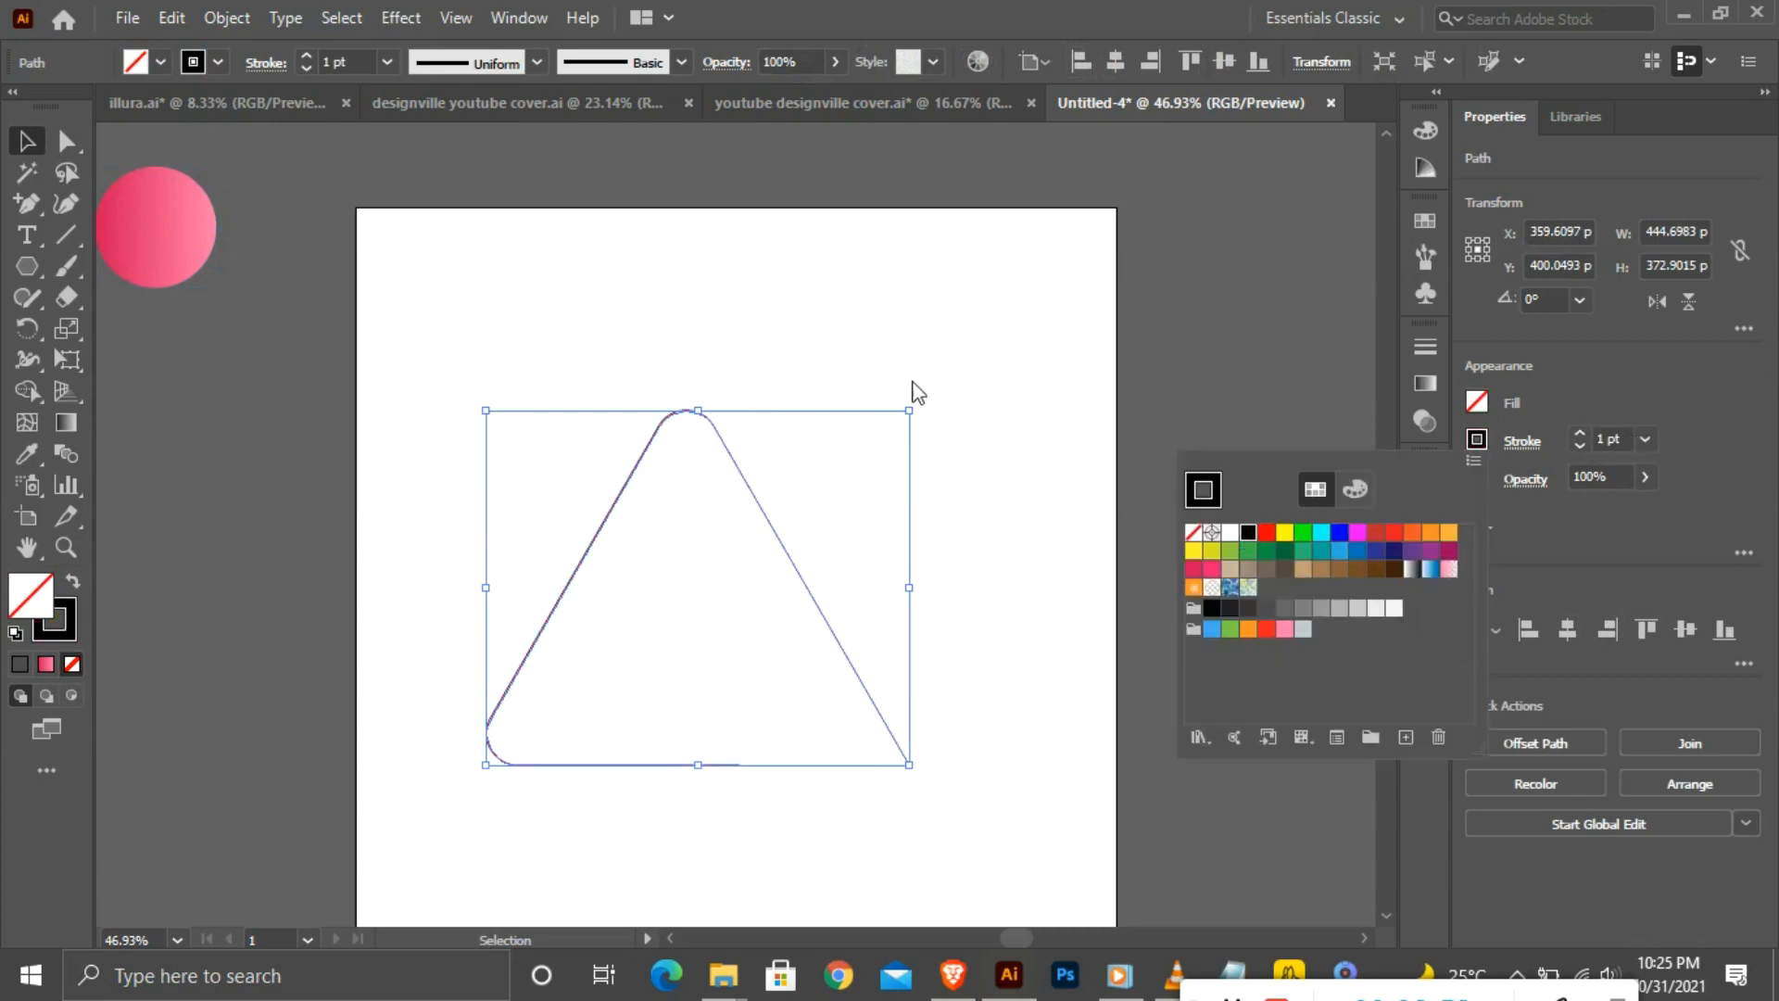
Draw a circle about 100 px in diameter near the artboard's upper-left corner with the Ellipse tool.
click(148, 212)
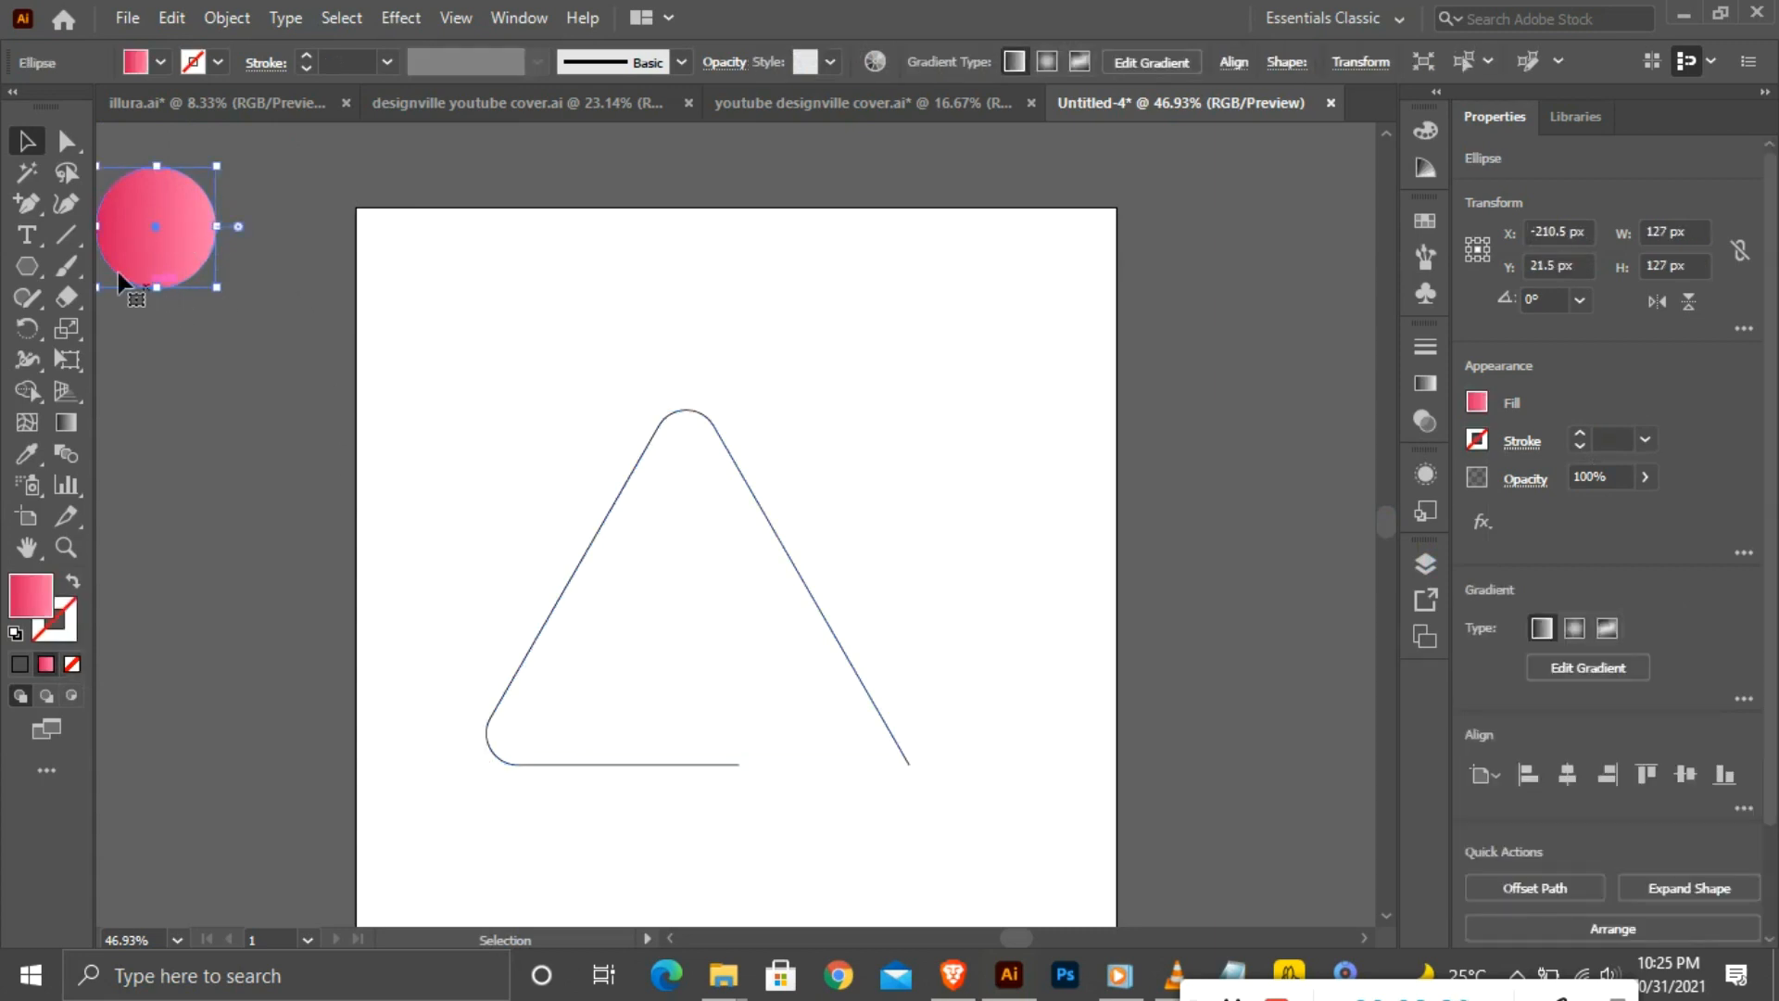
click(26, 268)
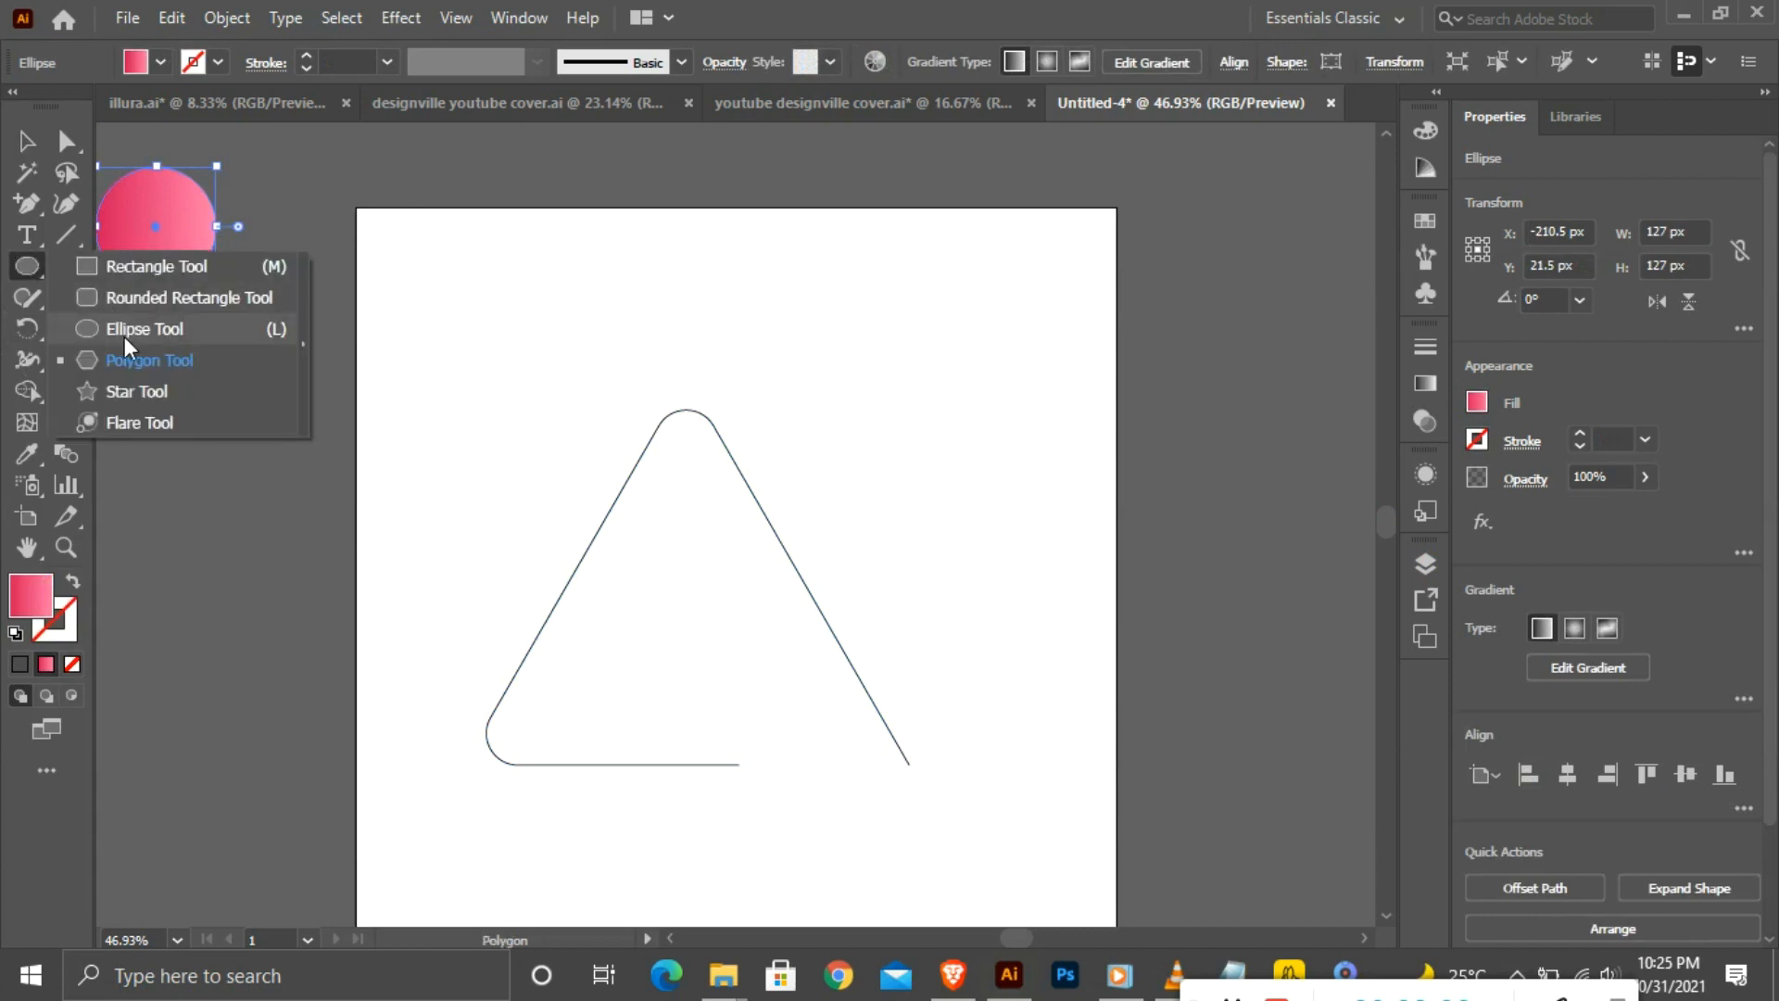
click(124, 336)
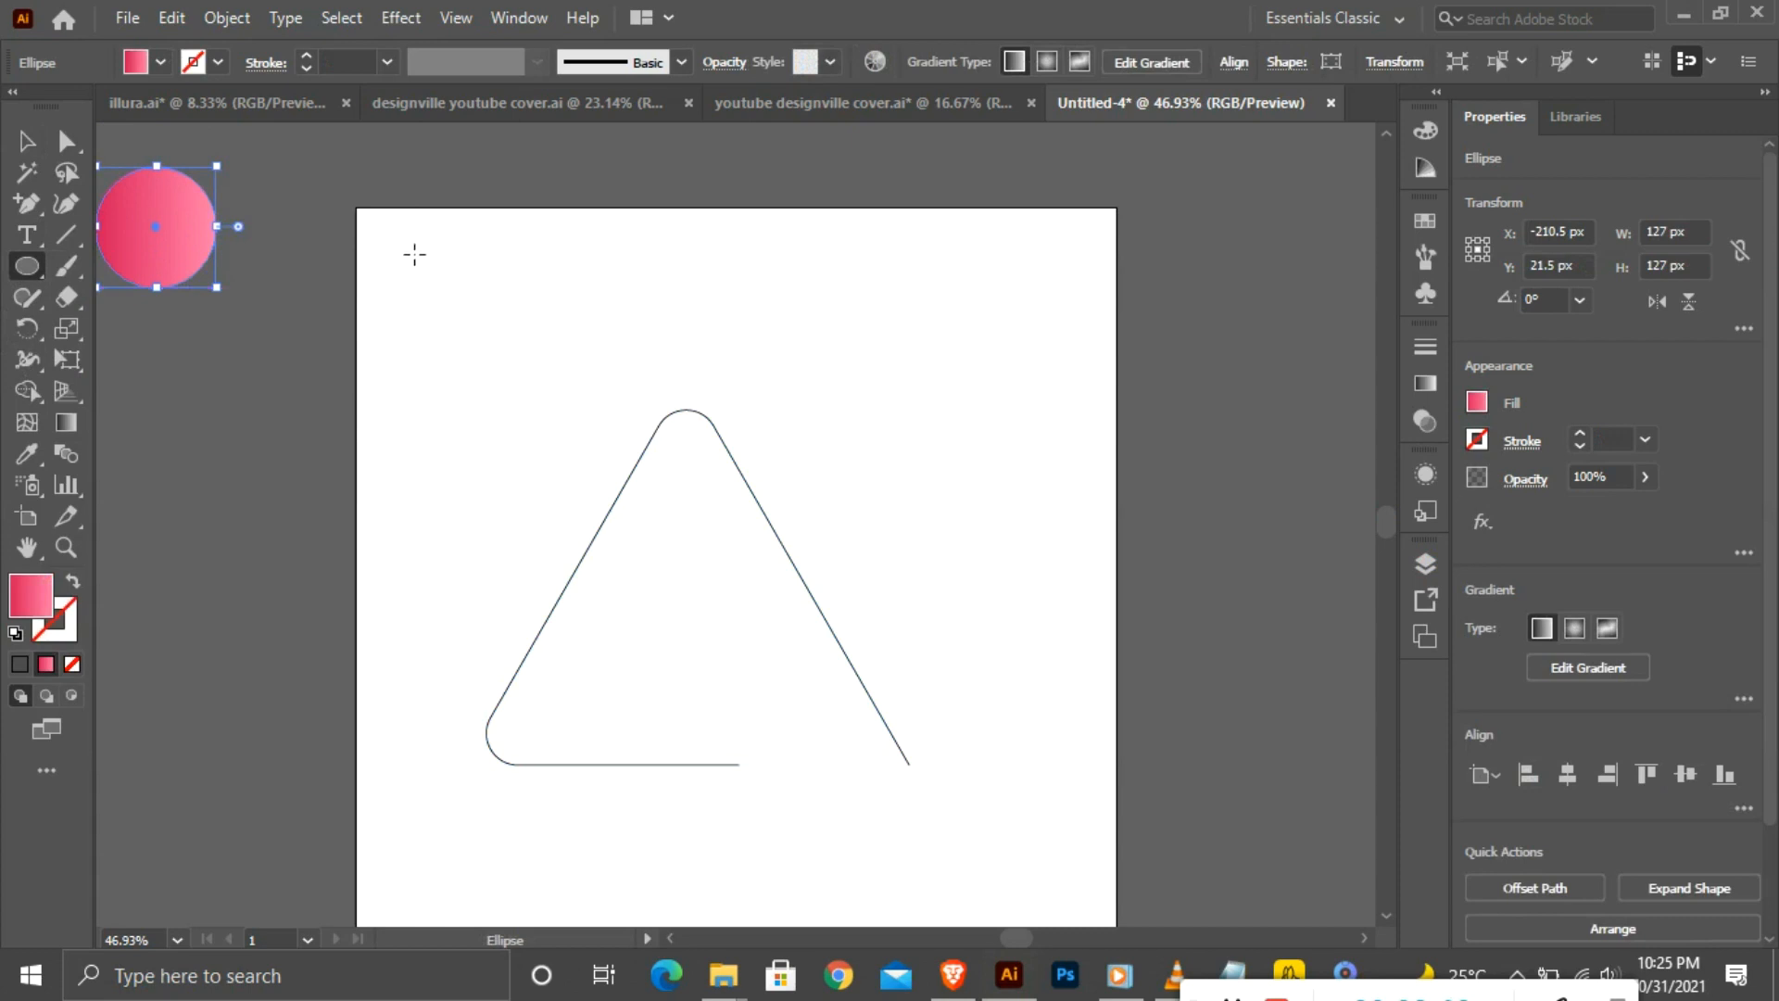
drag(414, 255, 507, 353)
key(v)
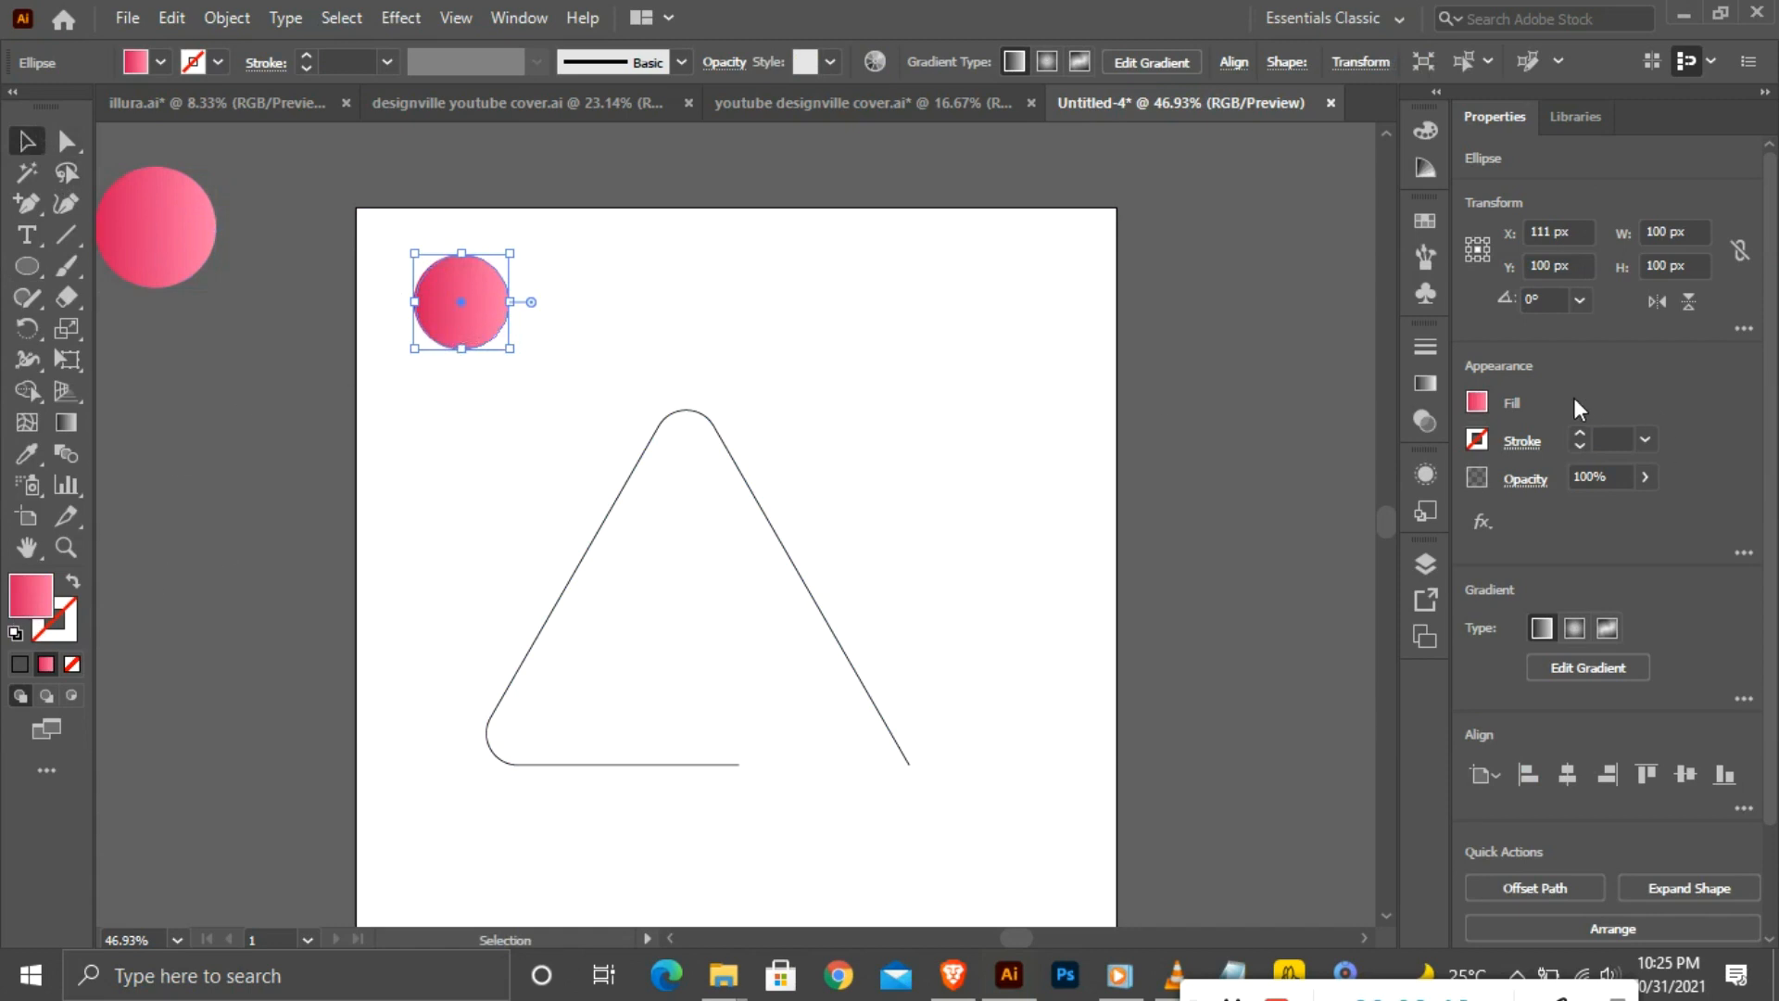
Change the new circle's fill to white.
click(1477, 402)
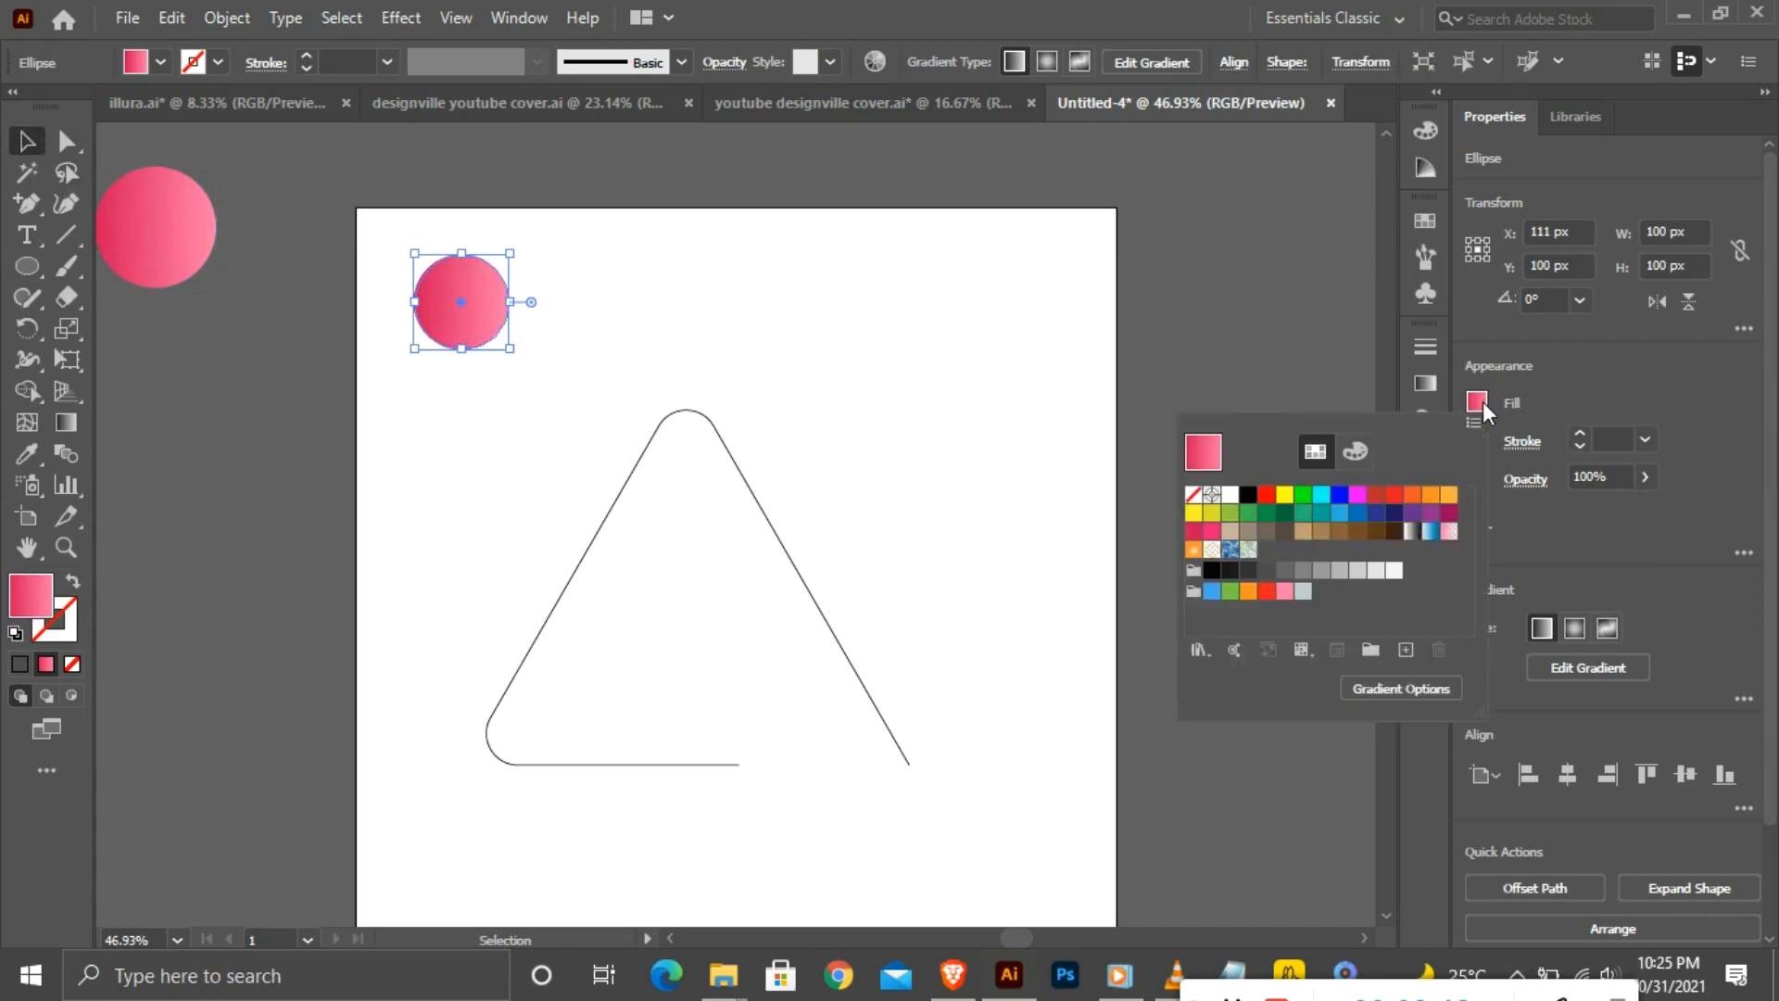
click(1230, 494)
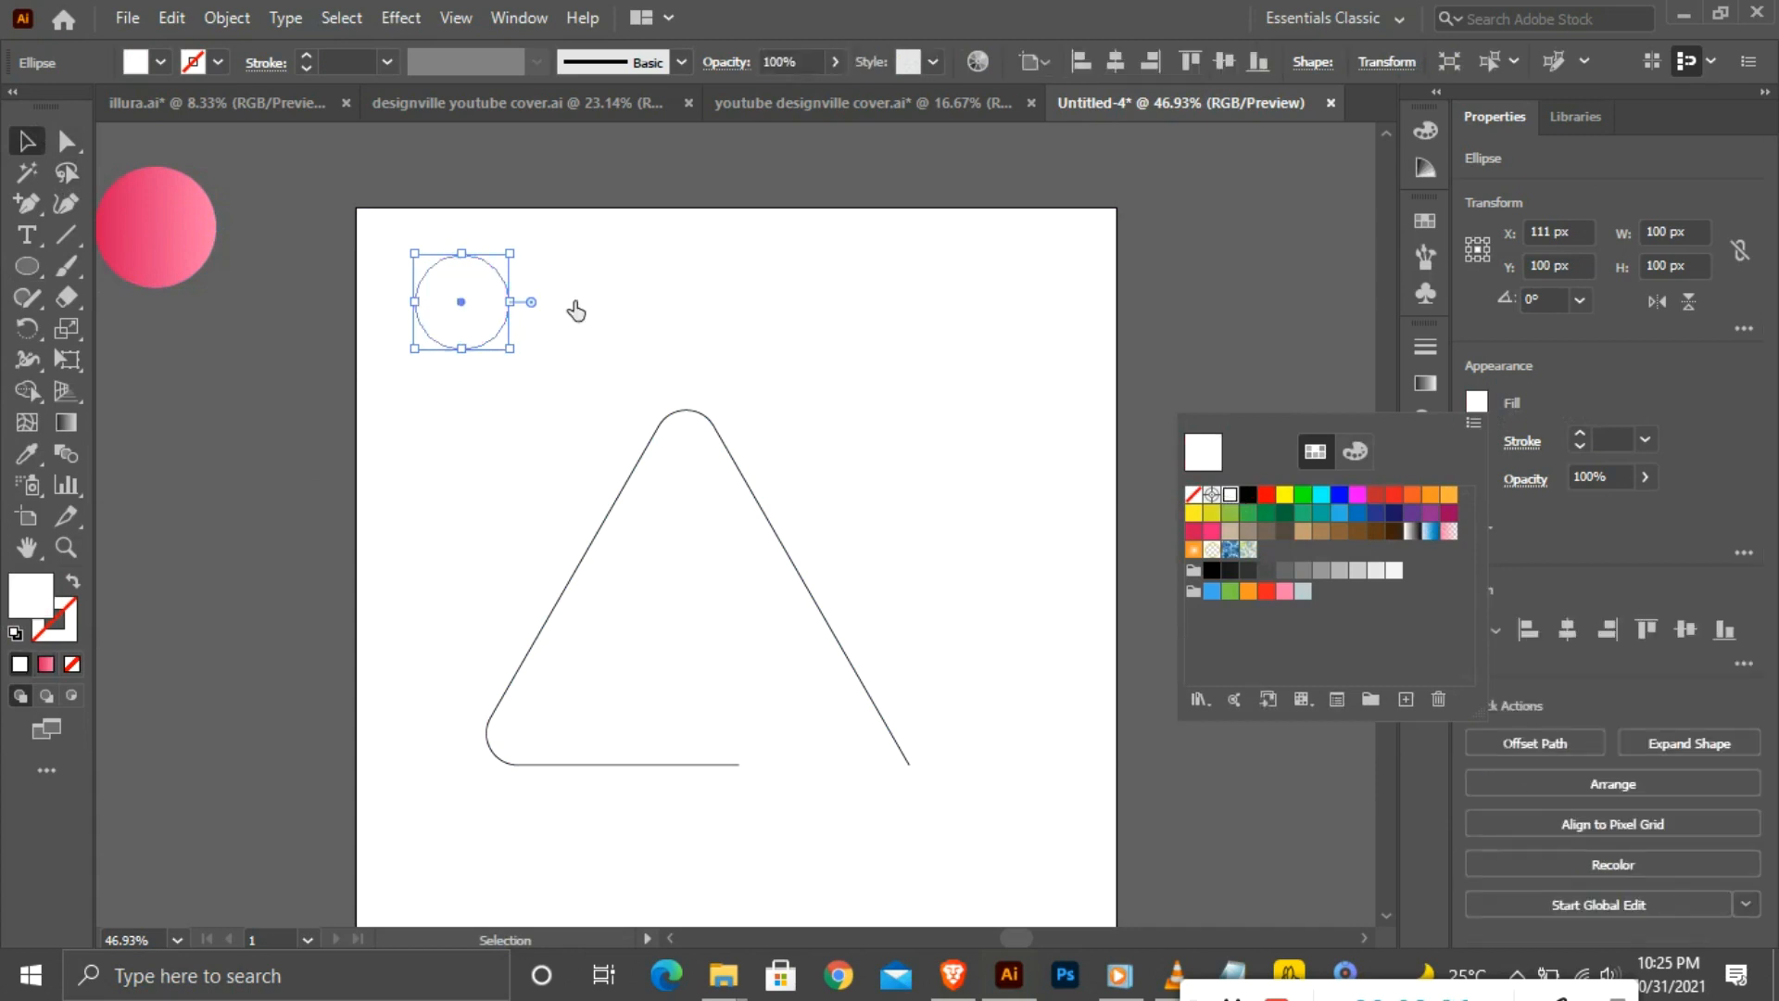
click(922, 338)
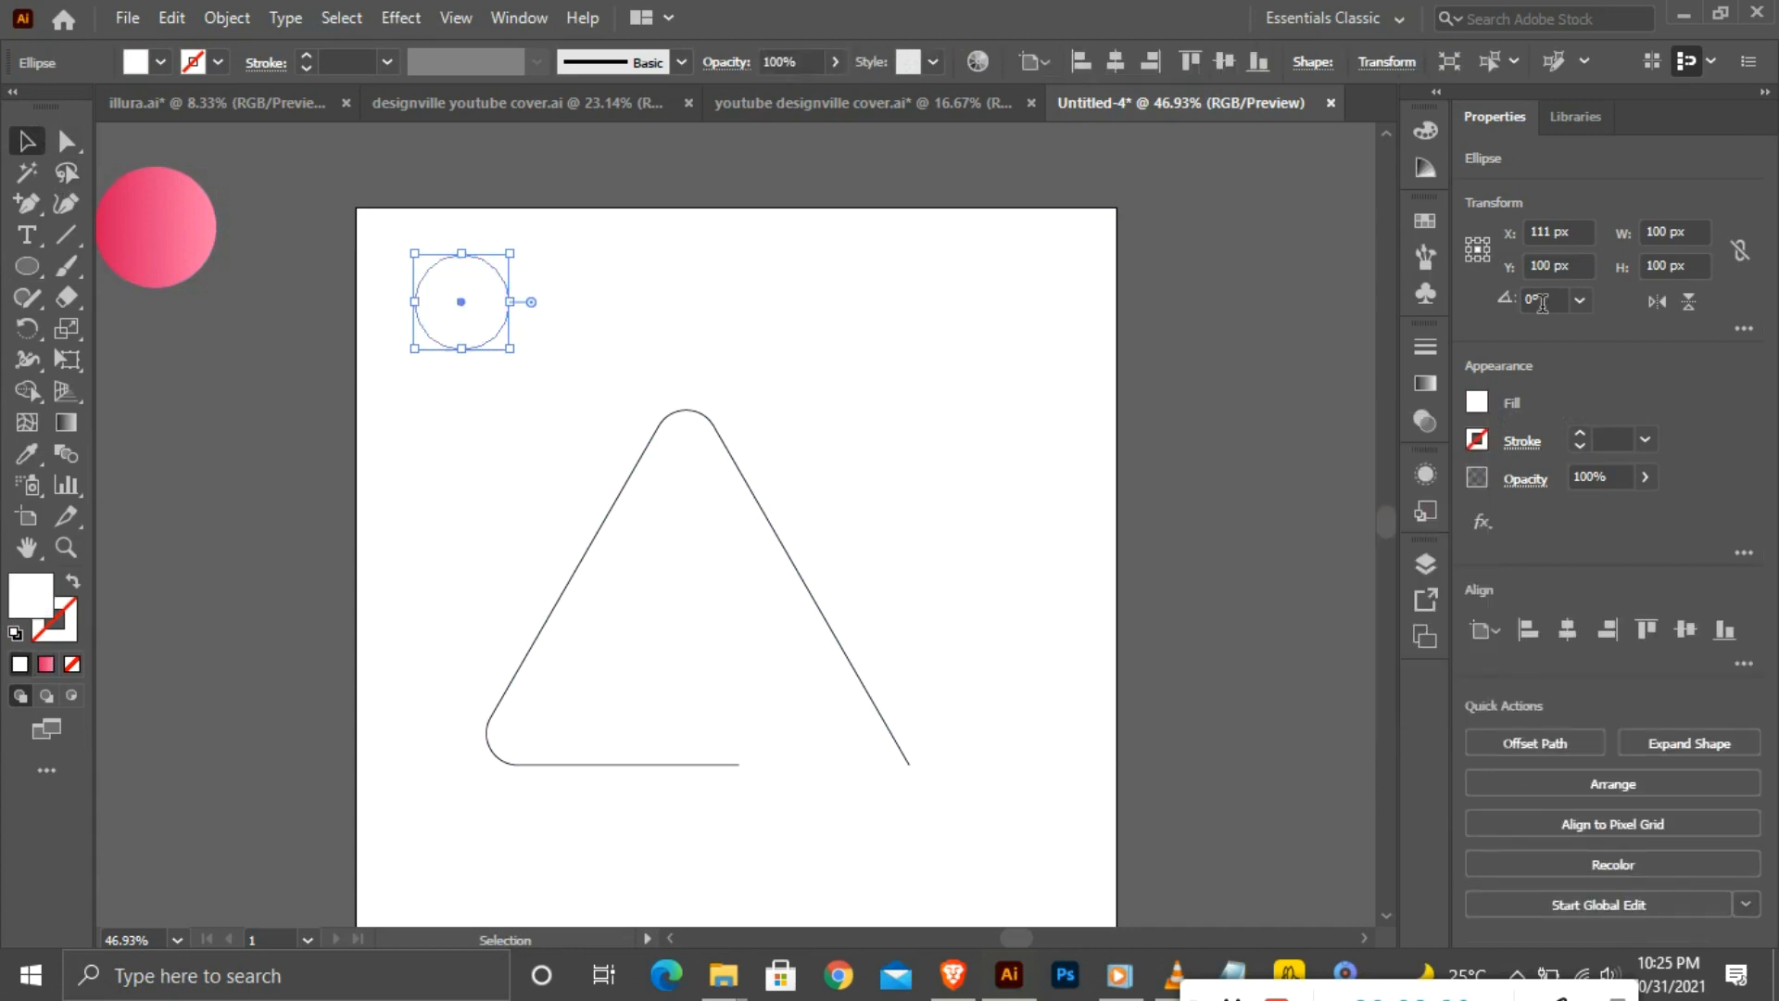
Copy the off-artboard circle's pink gradient onto the white circle, and place a duplicate about 166 px to its right.
click(26, 454)
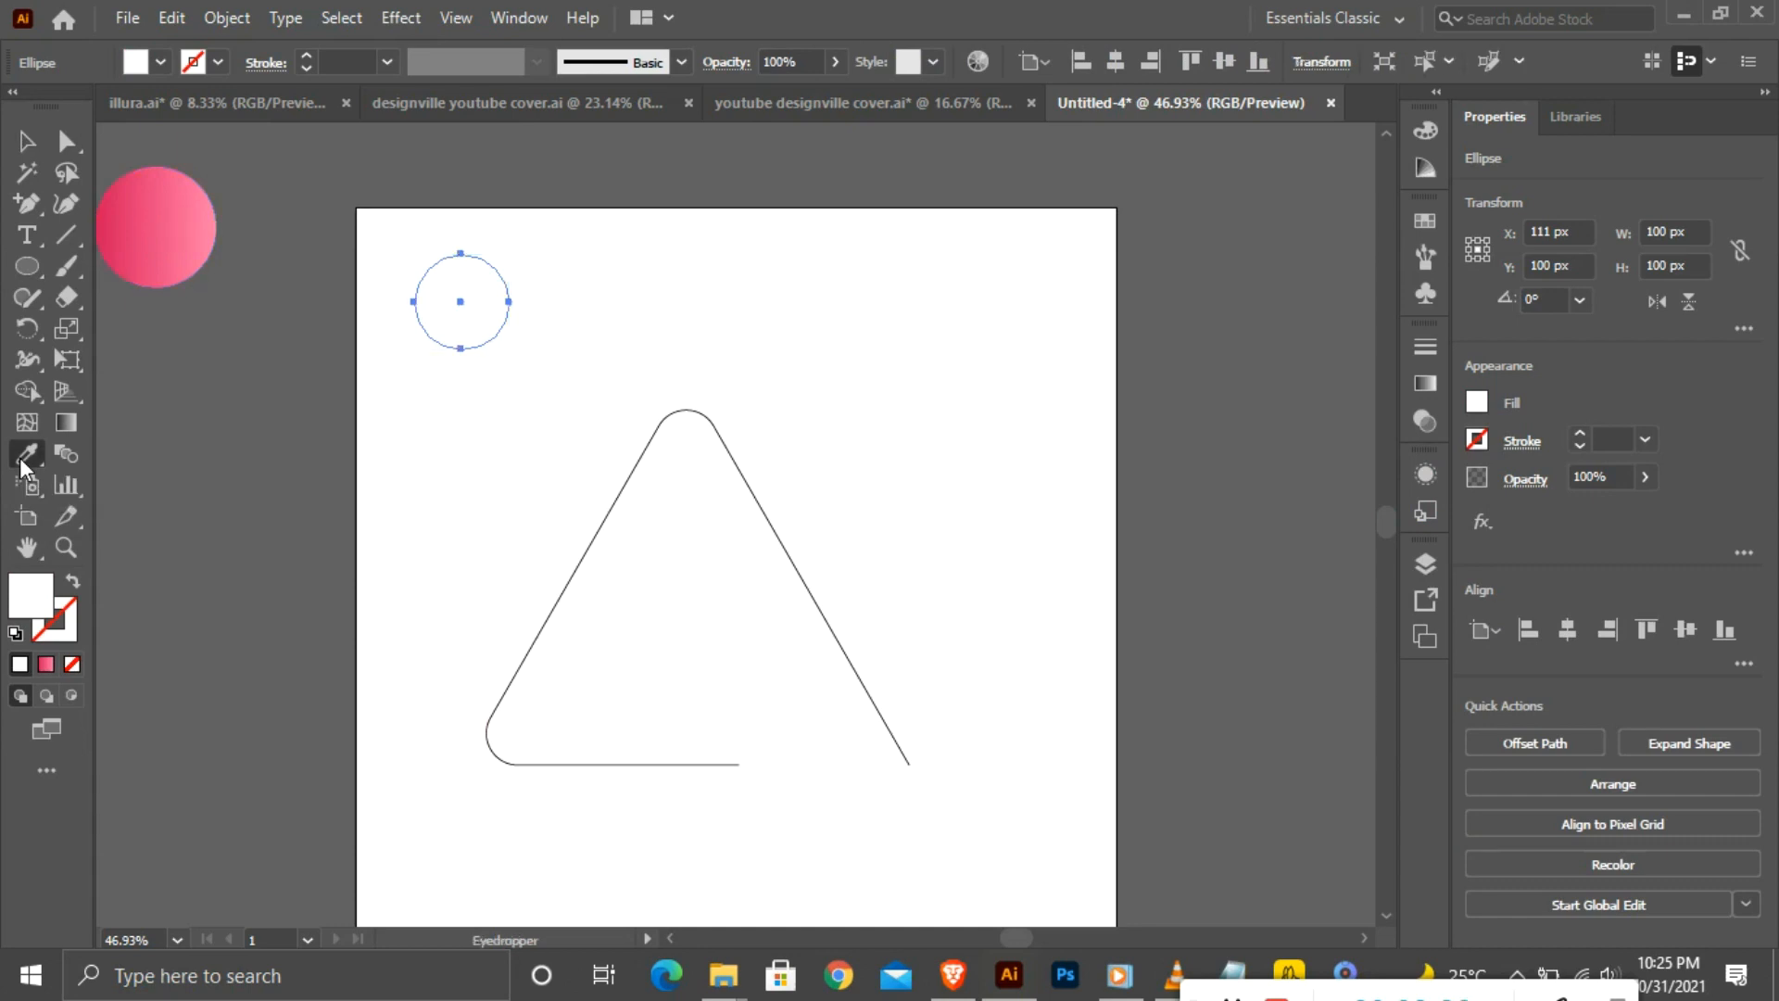
click(180, 193)
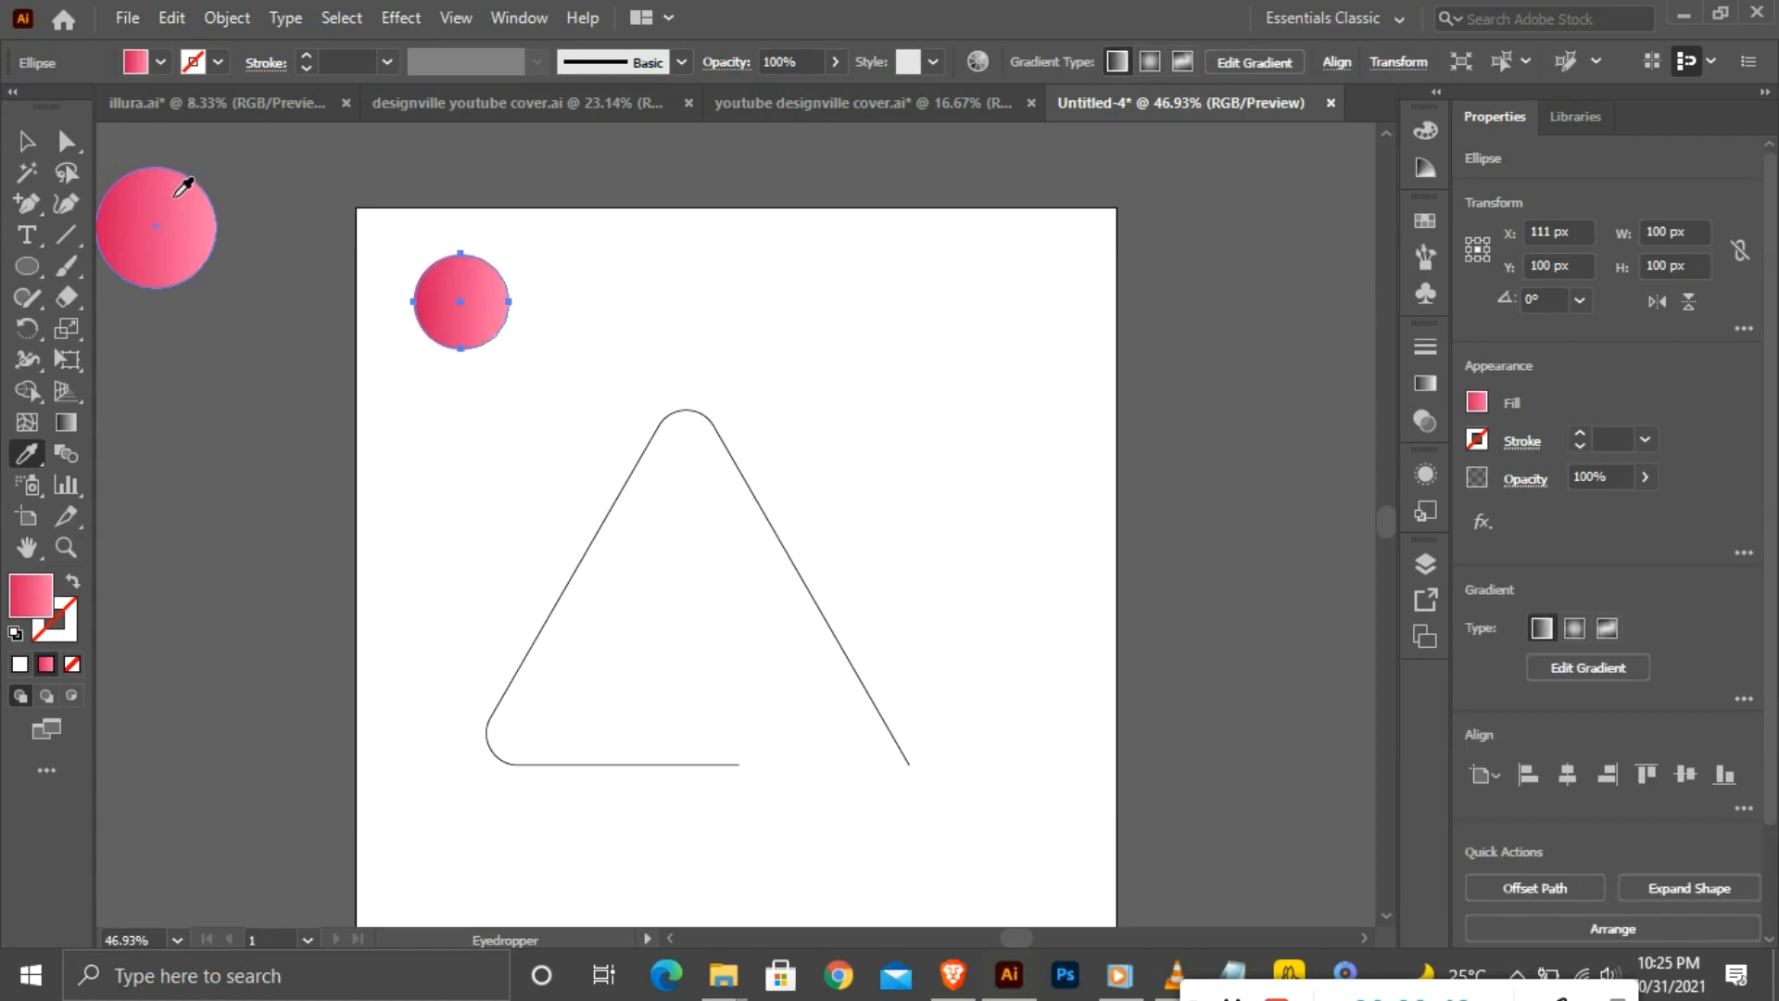
click(34, 139)
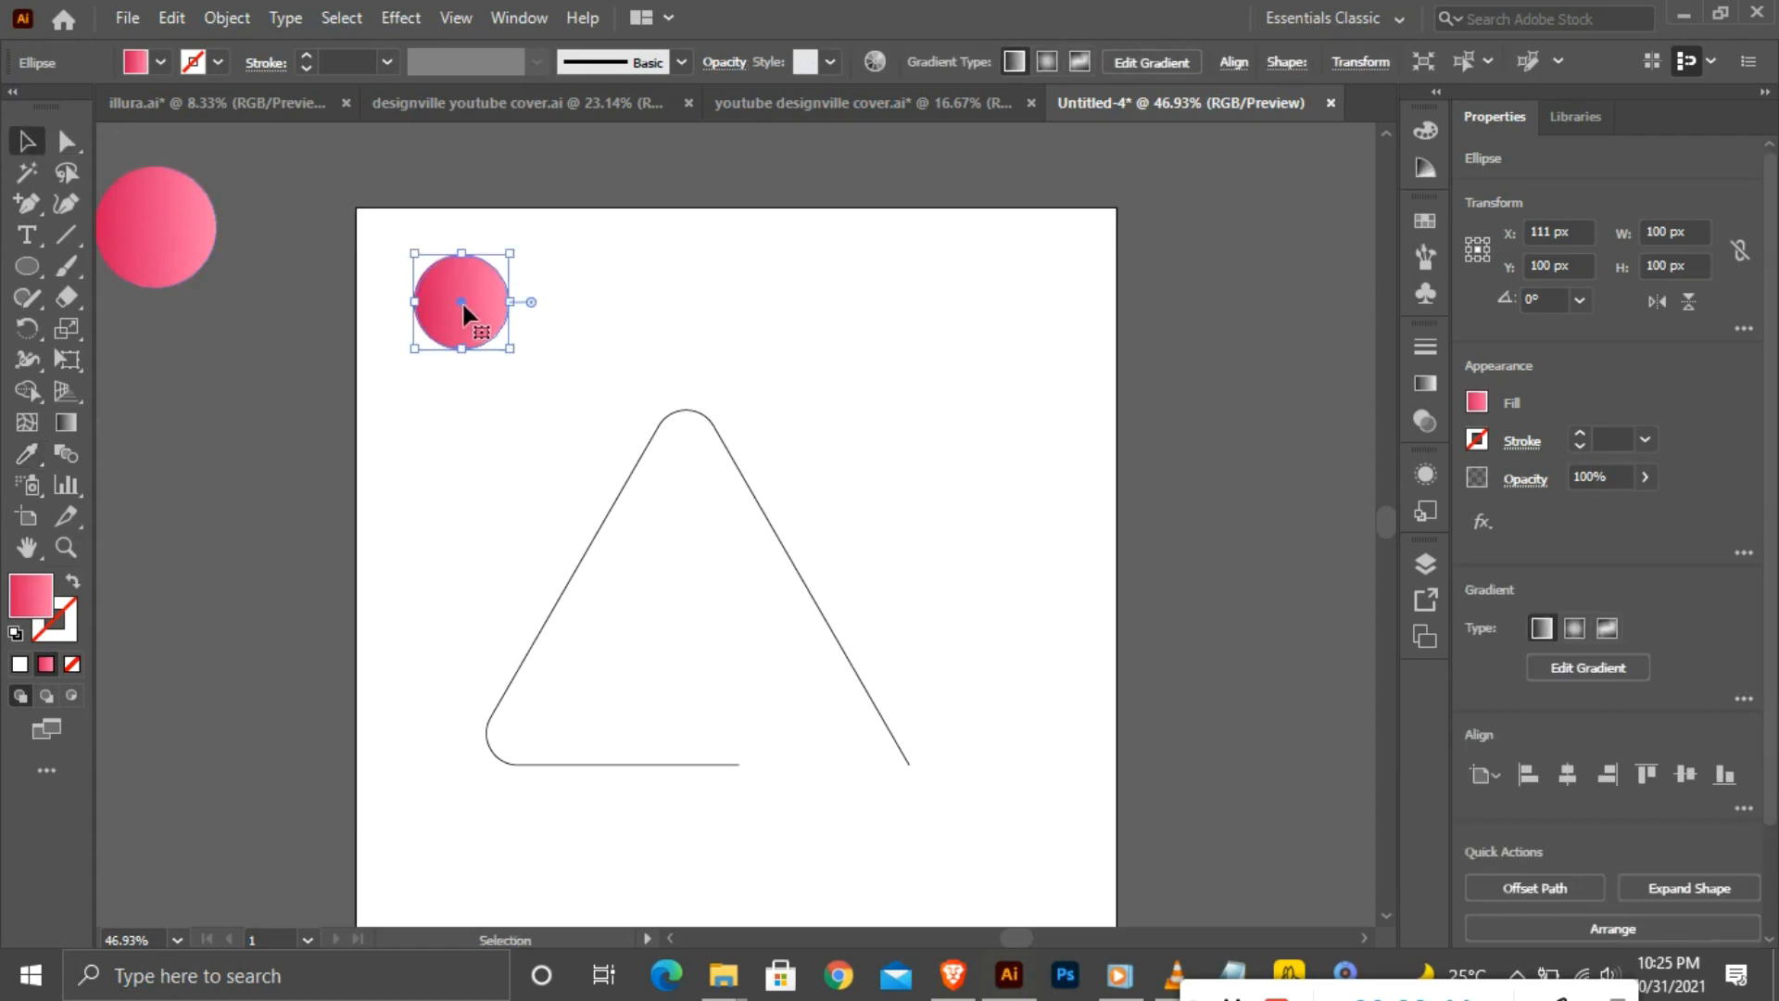
drag(462, 302, 460, 301)
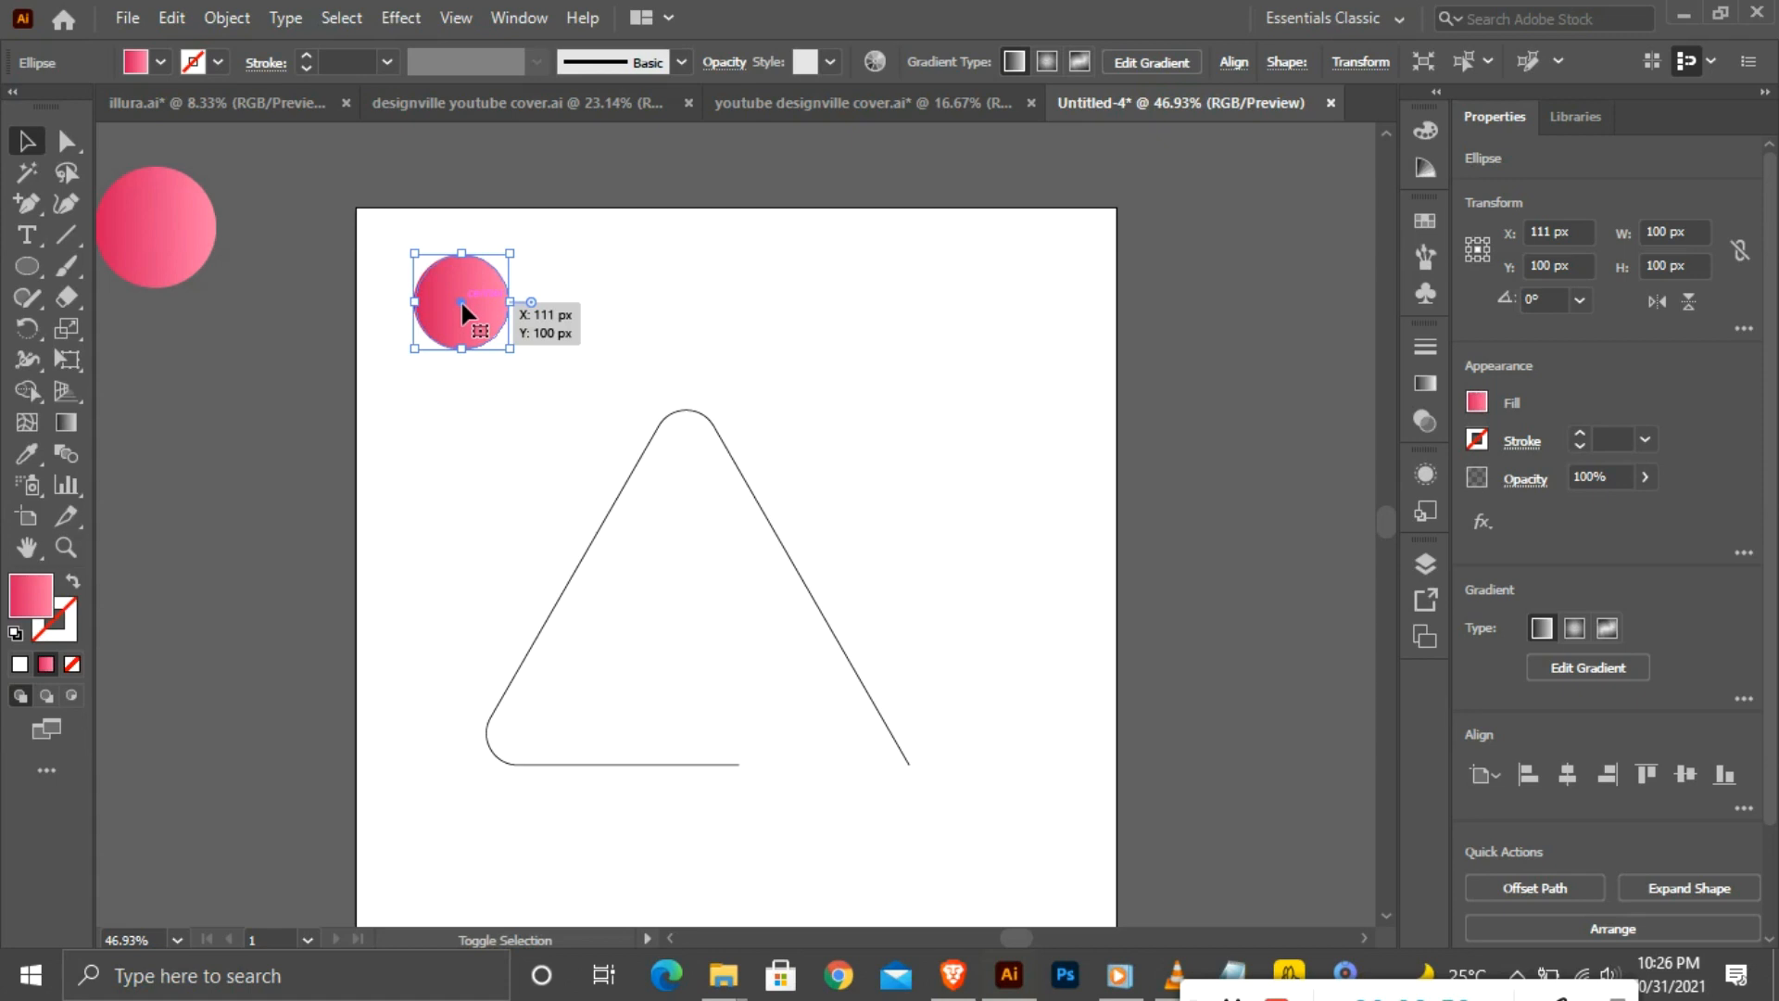
drag(460, 299, 619, 302)
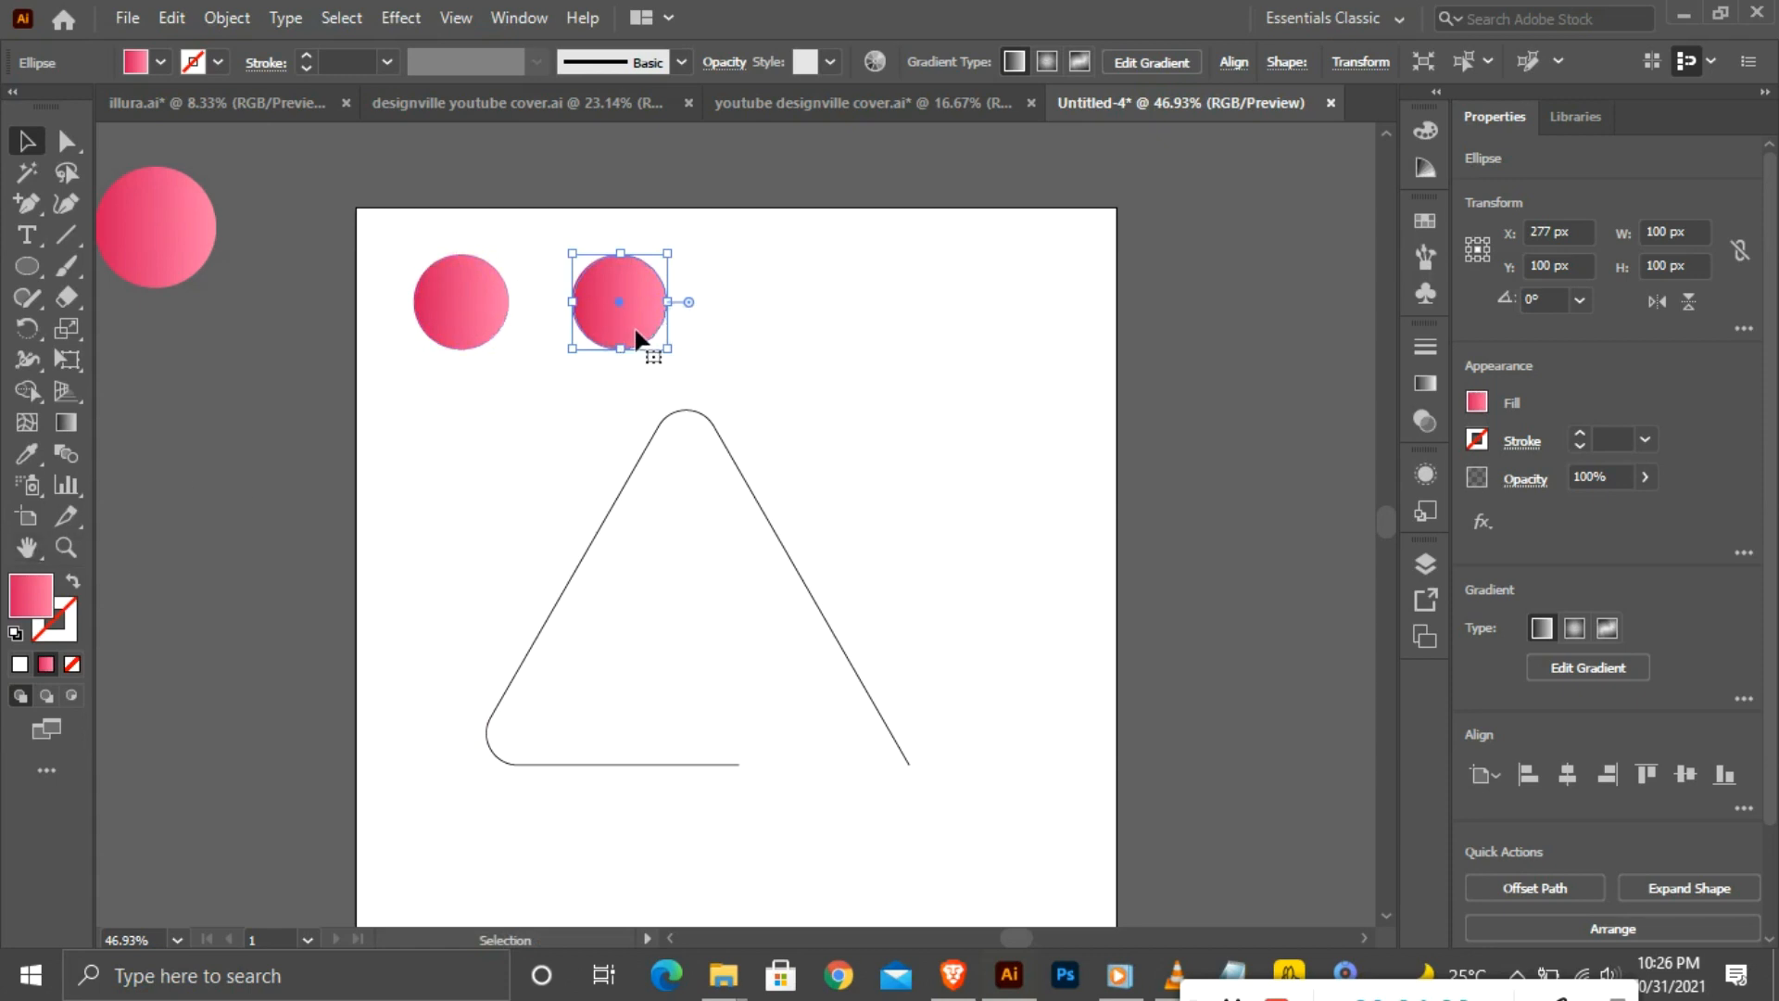
Blend the two pink gradient circles on the artboard into one continuous shape with the Blend tool.
click(71, 449)
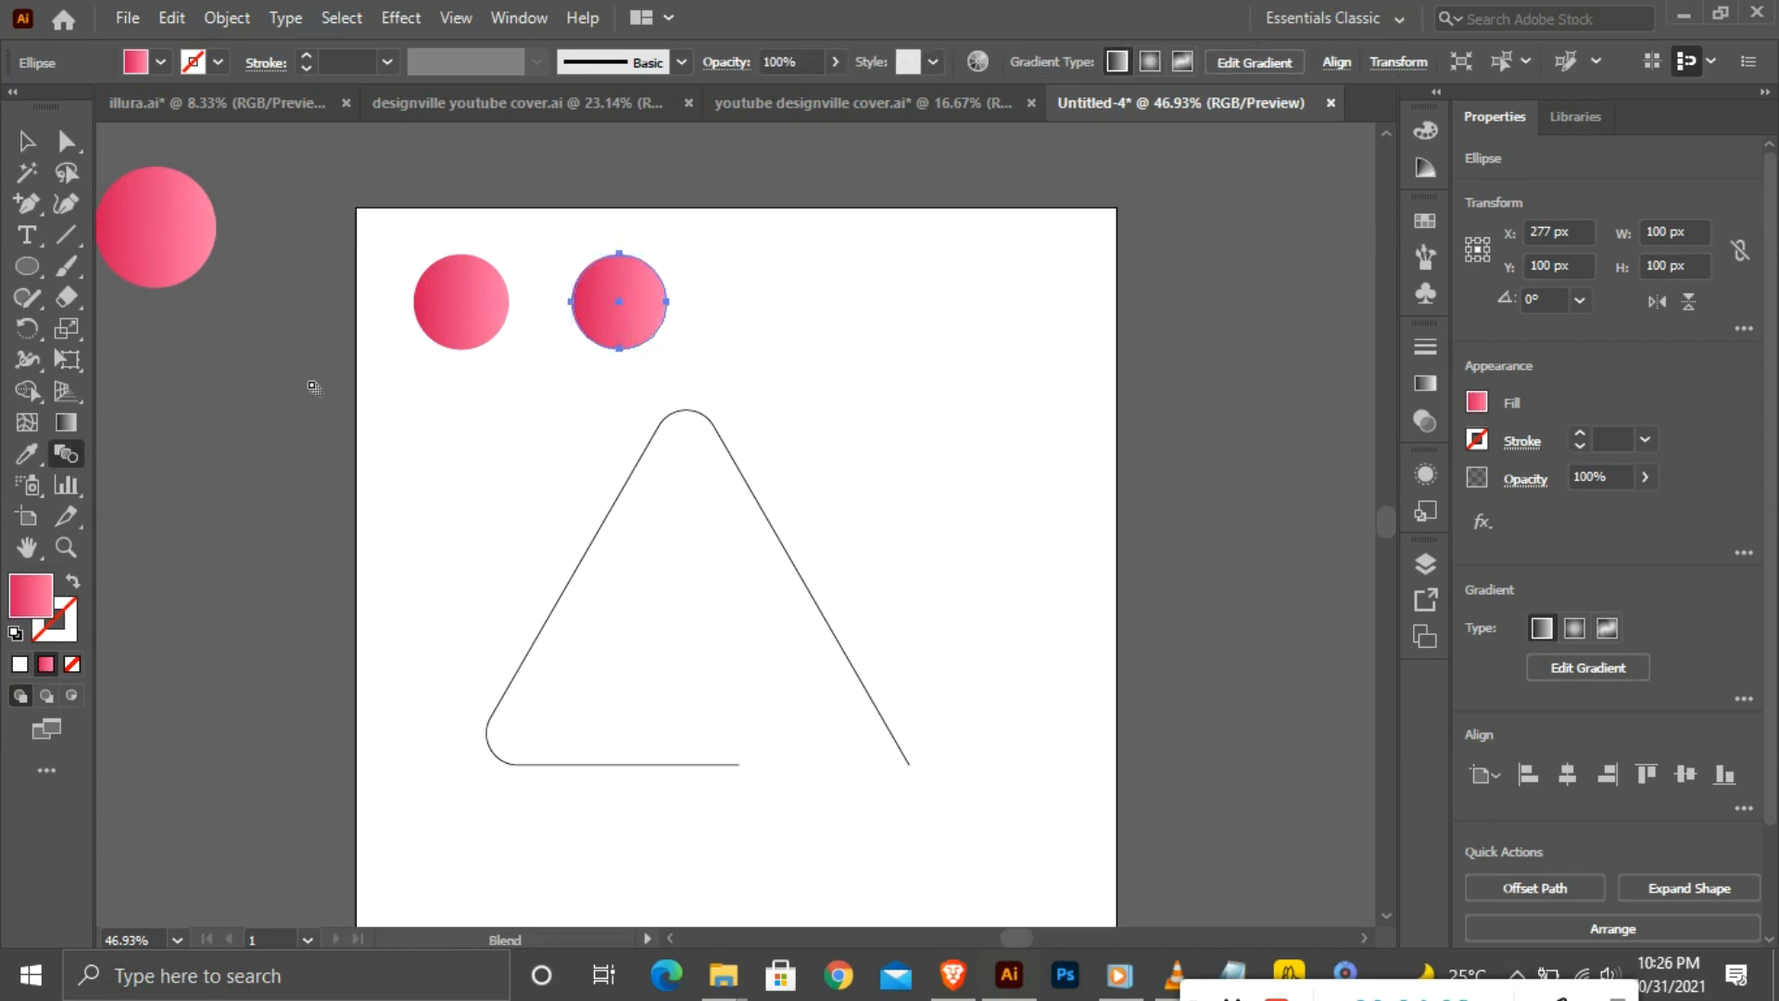
click(610, 290)
click(503, 309)
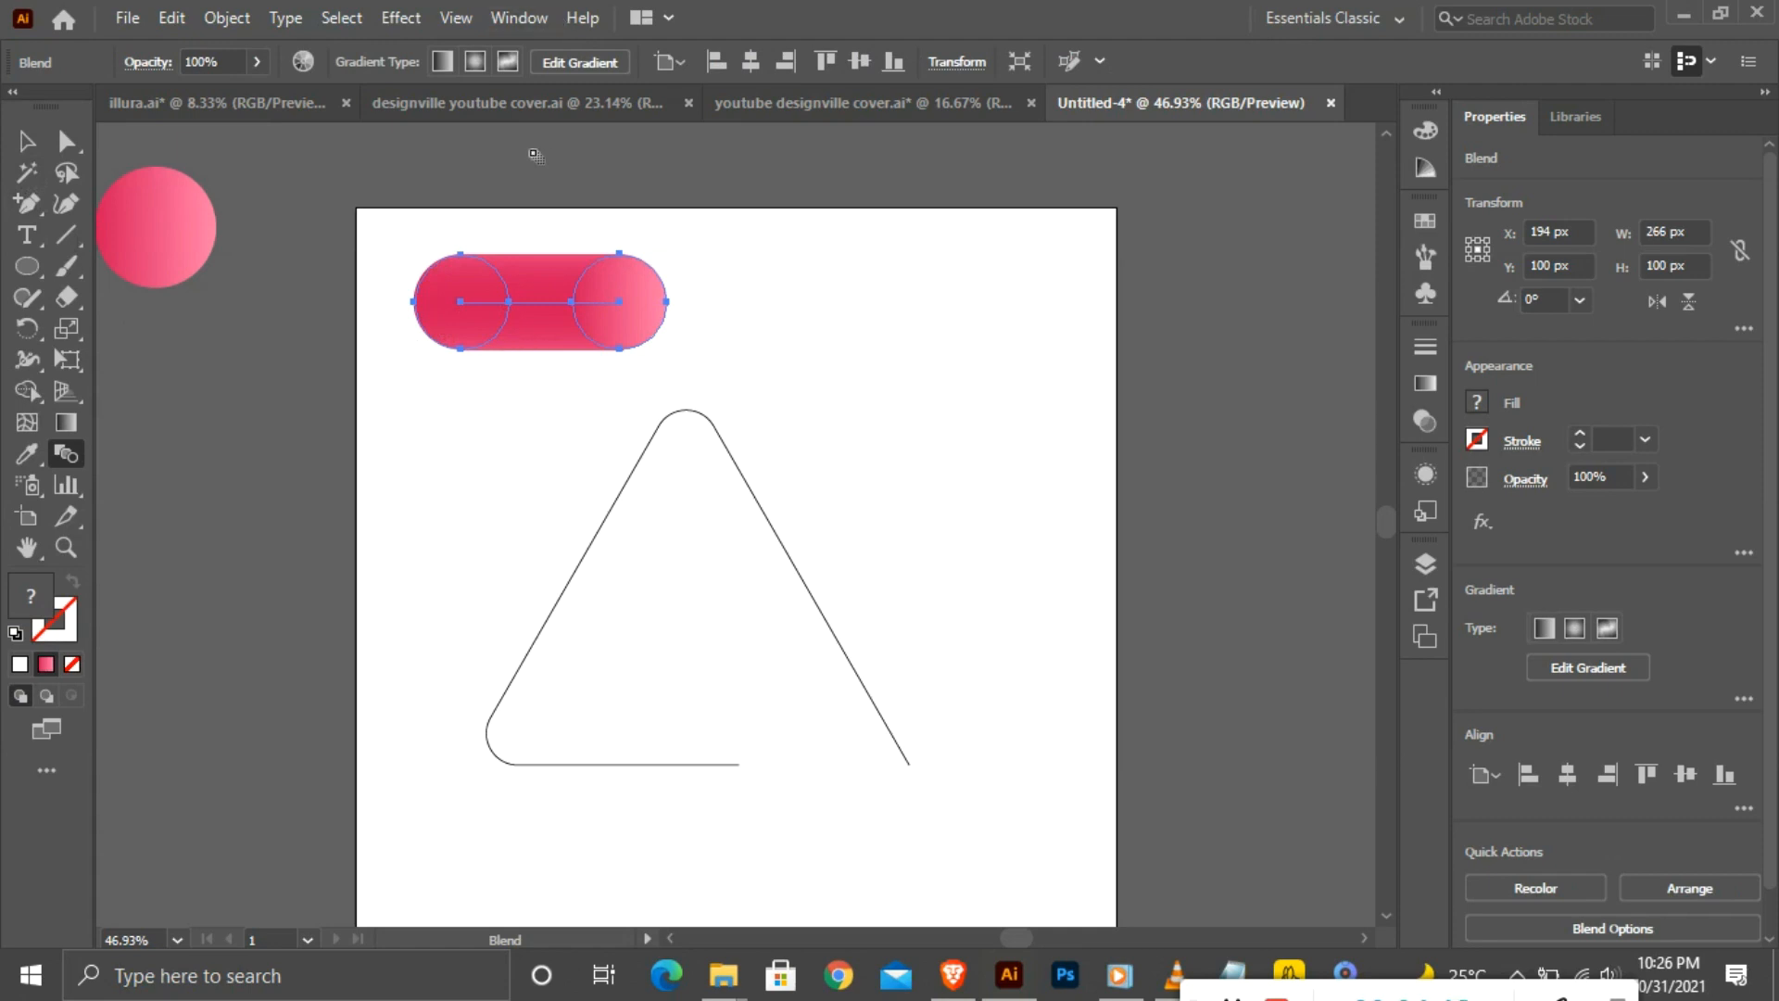
Delete the leftover invisible vertical line crossing the triangle's right side.
click(26, 142)
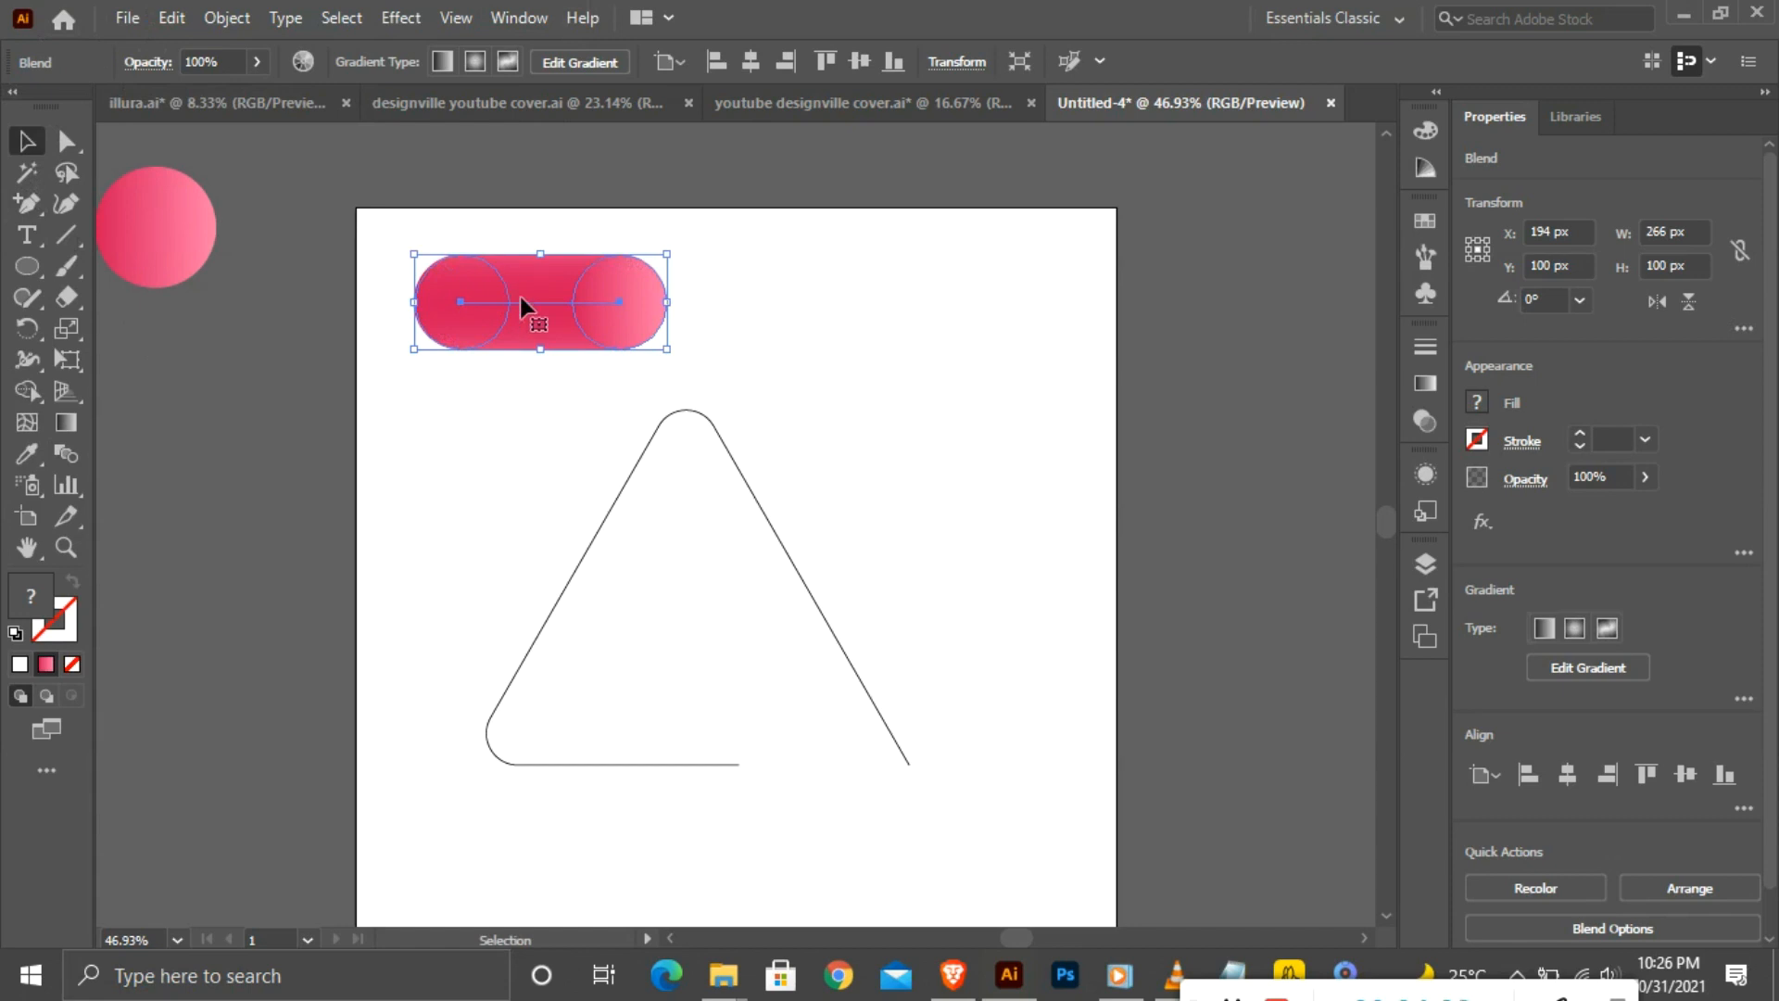
drag(384, 235, 1003, 814)
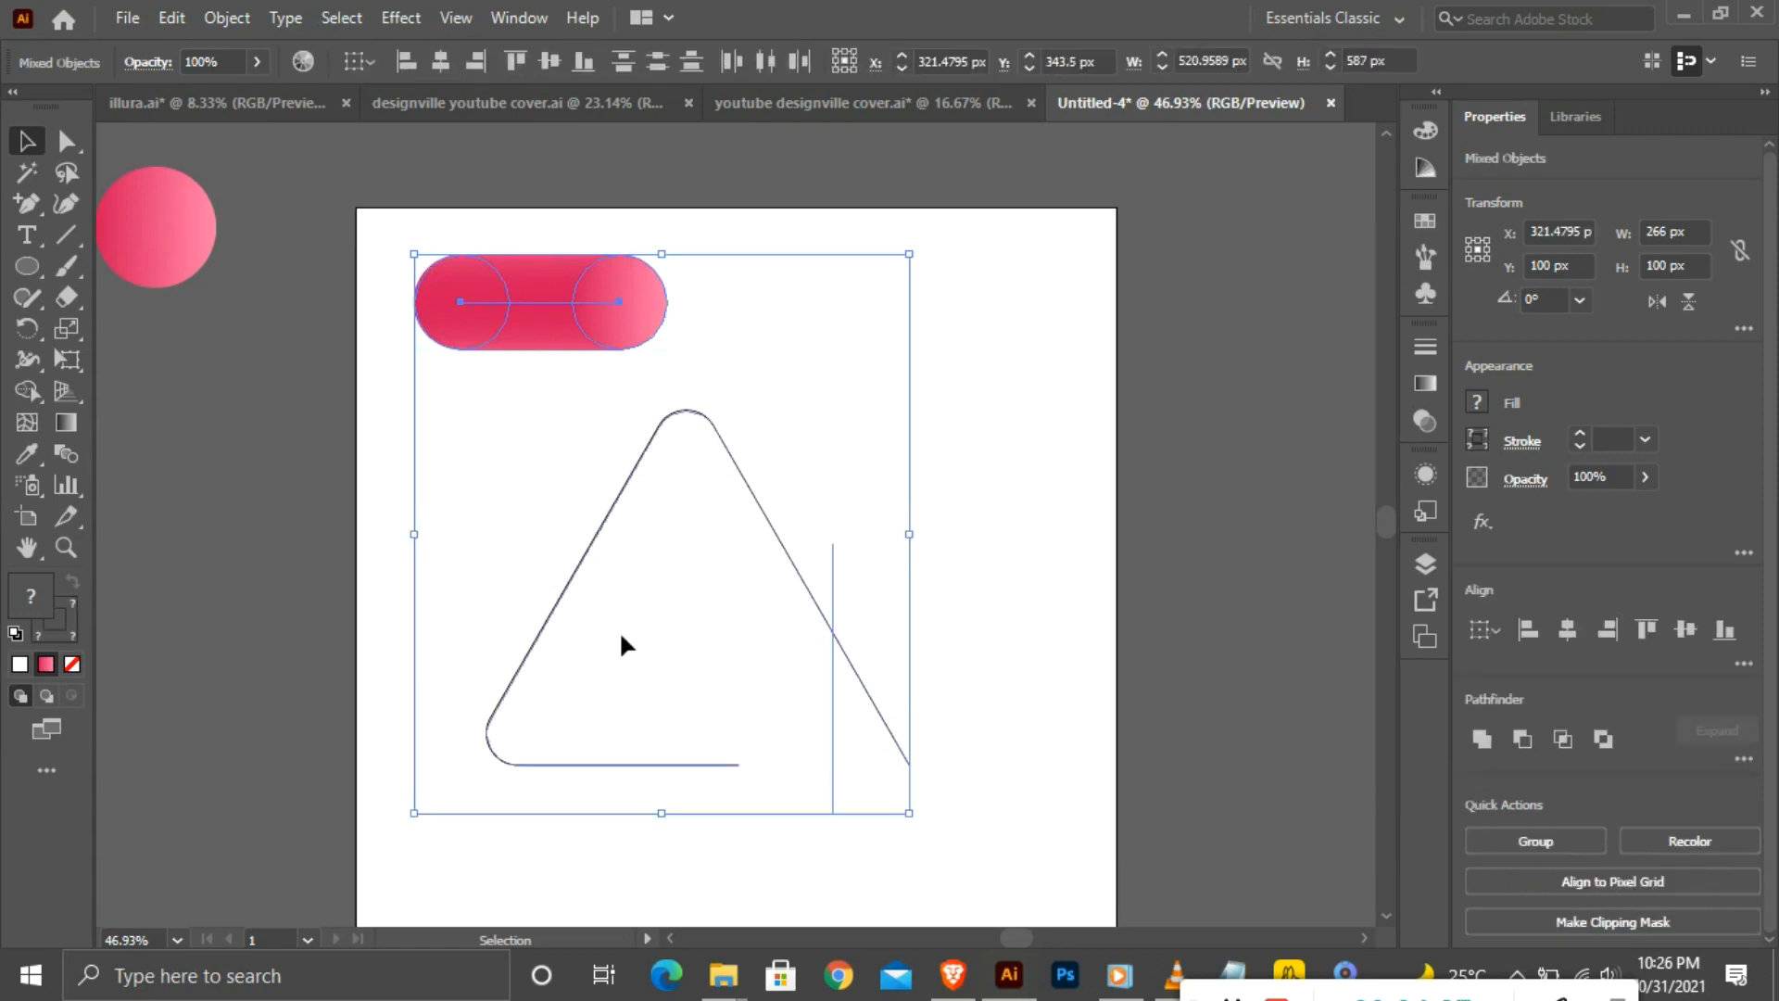
click(1017, 598)
click(832, 681)
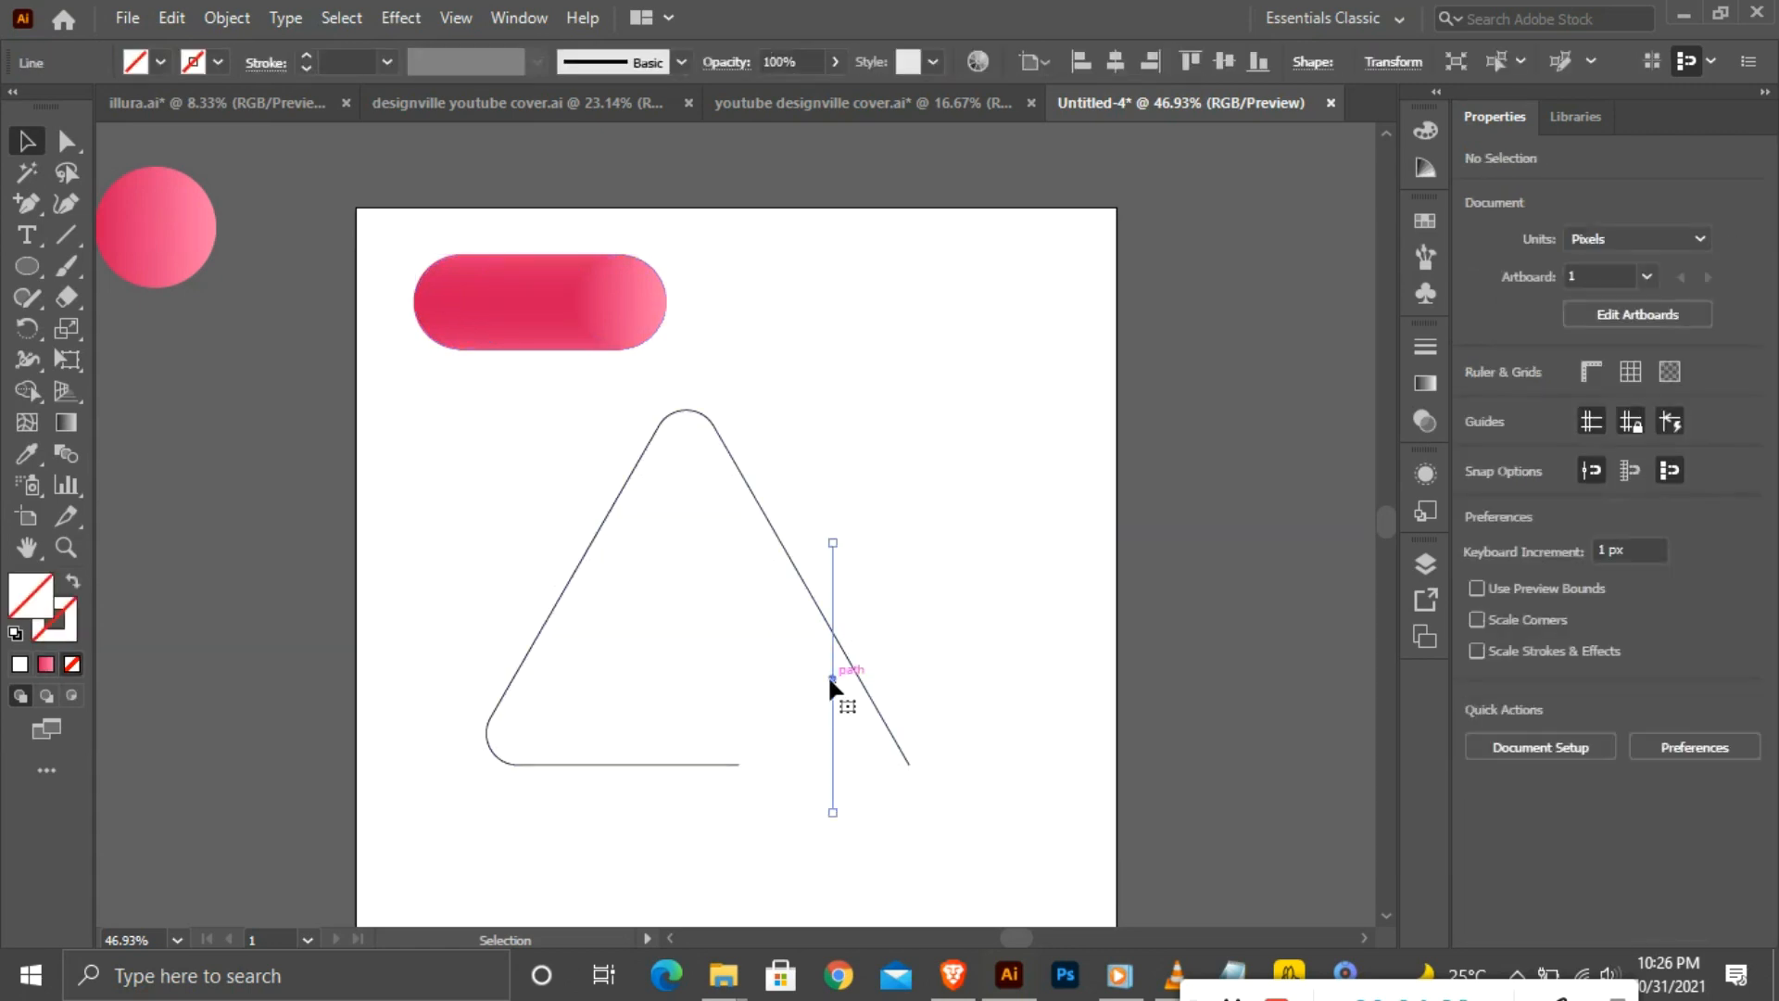
key(Delete)
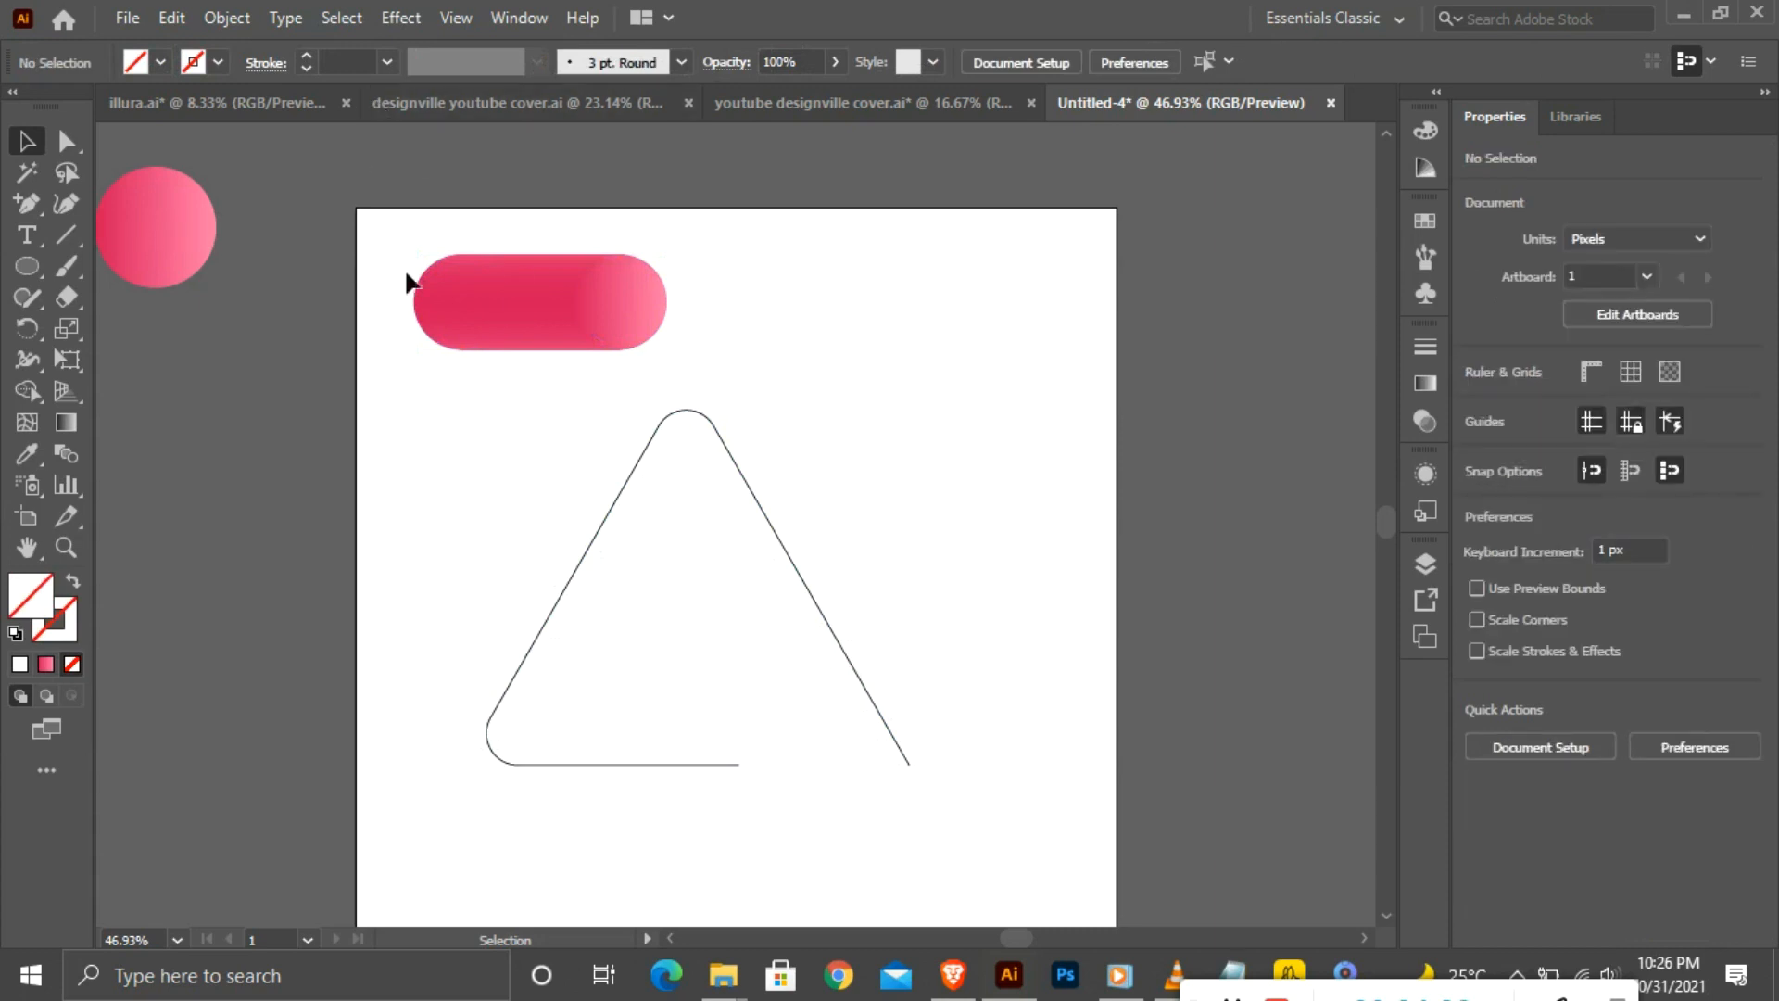
Select the circle blend together with the open triangle path and replace the blend's spine with that path.
drag(398, 237, 953, 809)
click(225, 19)
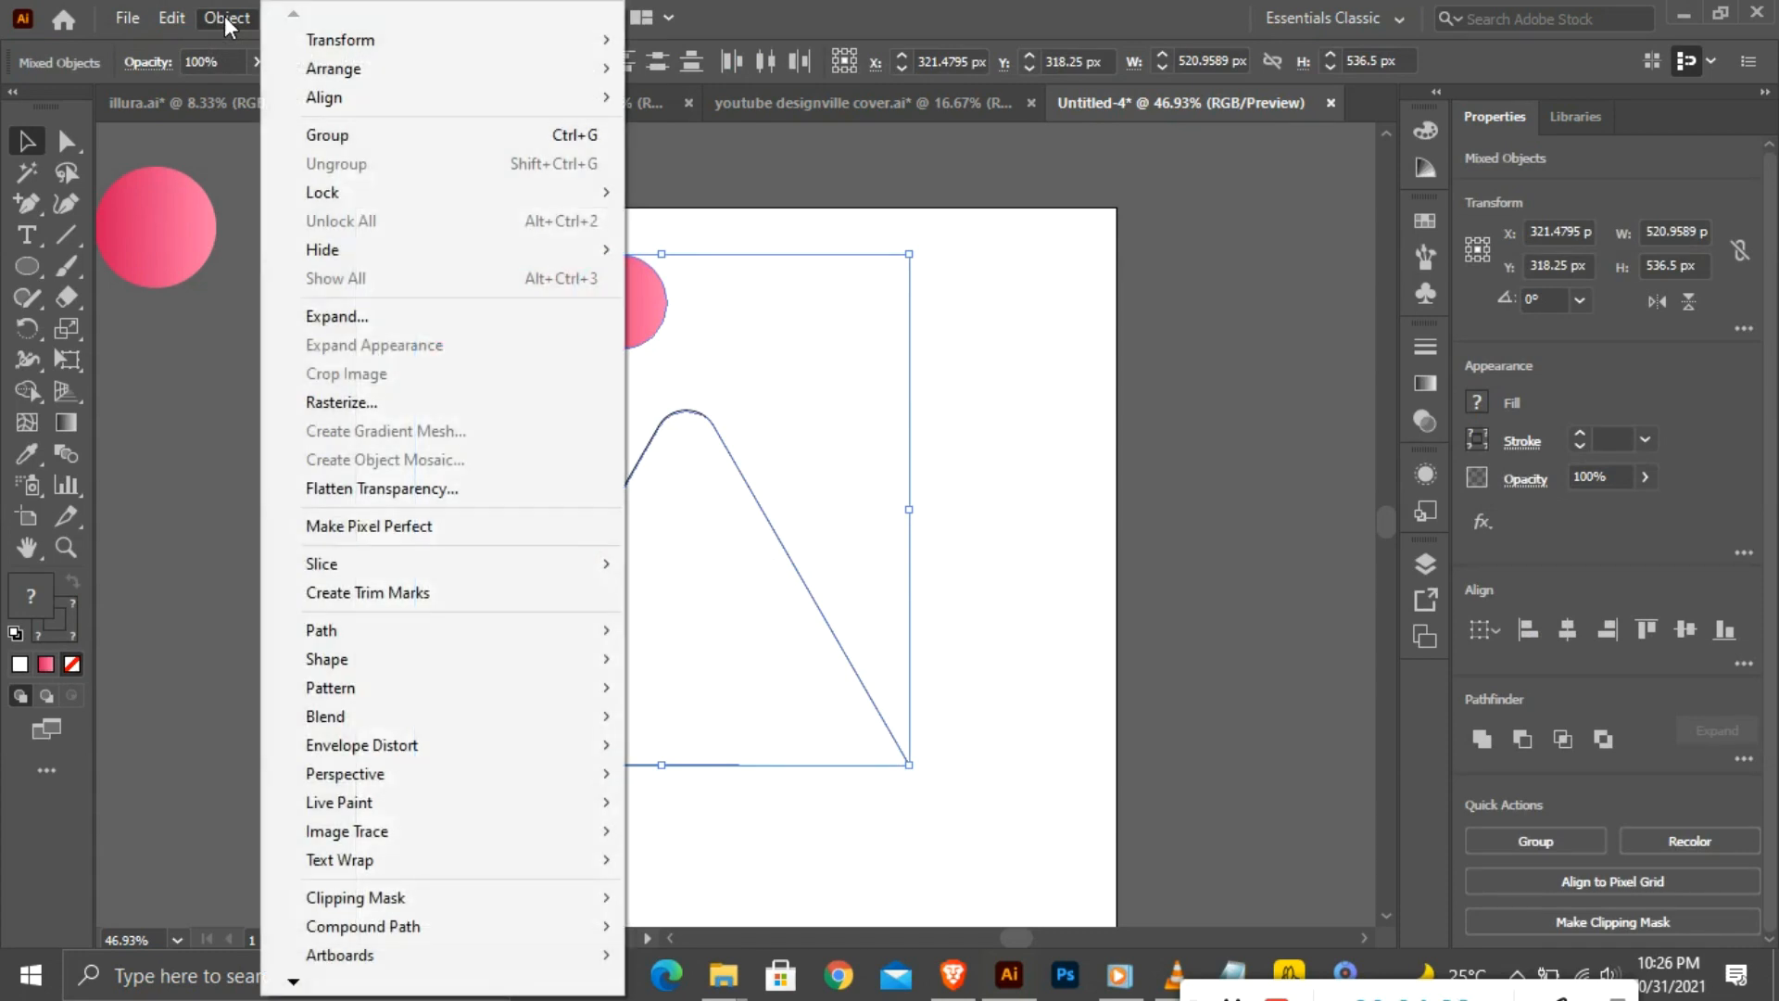
mouse_move(358, 720)
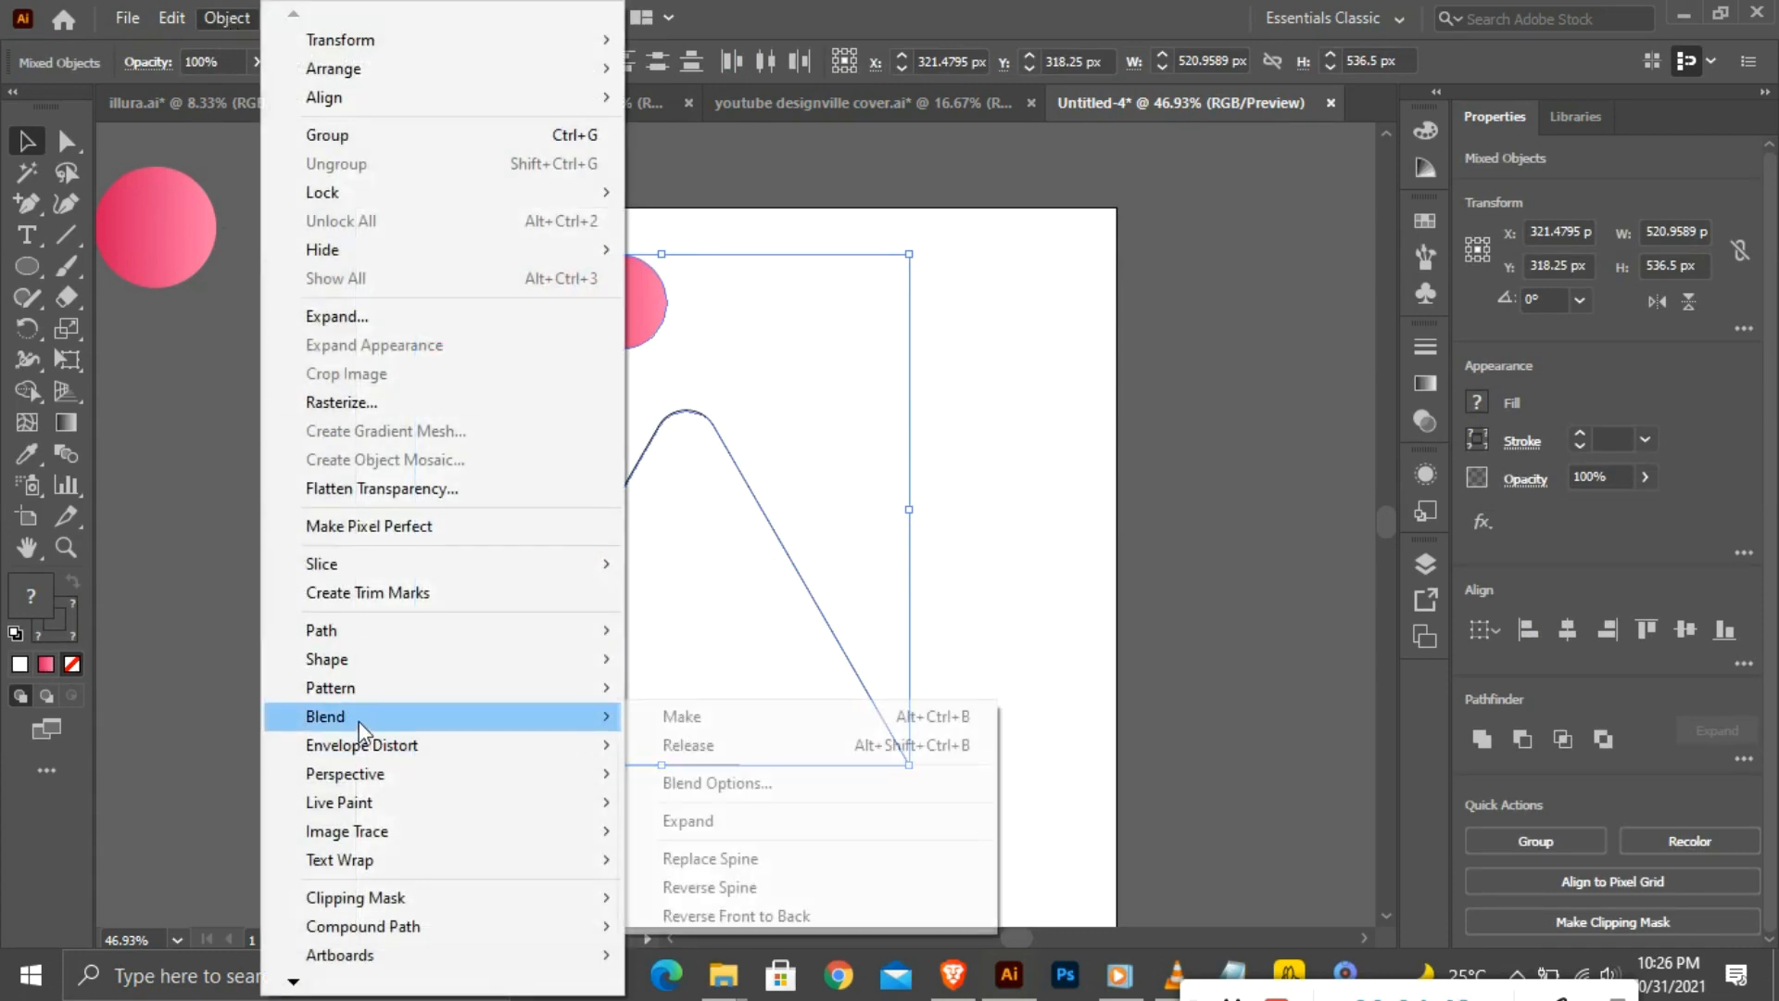
click(703, 860)
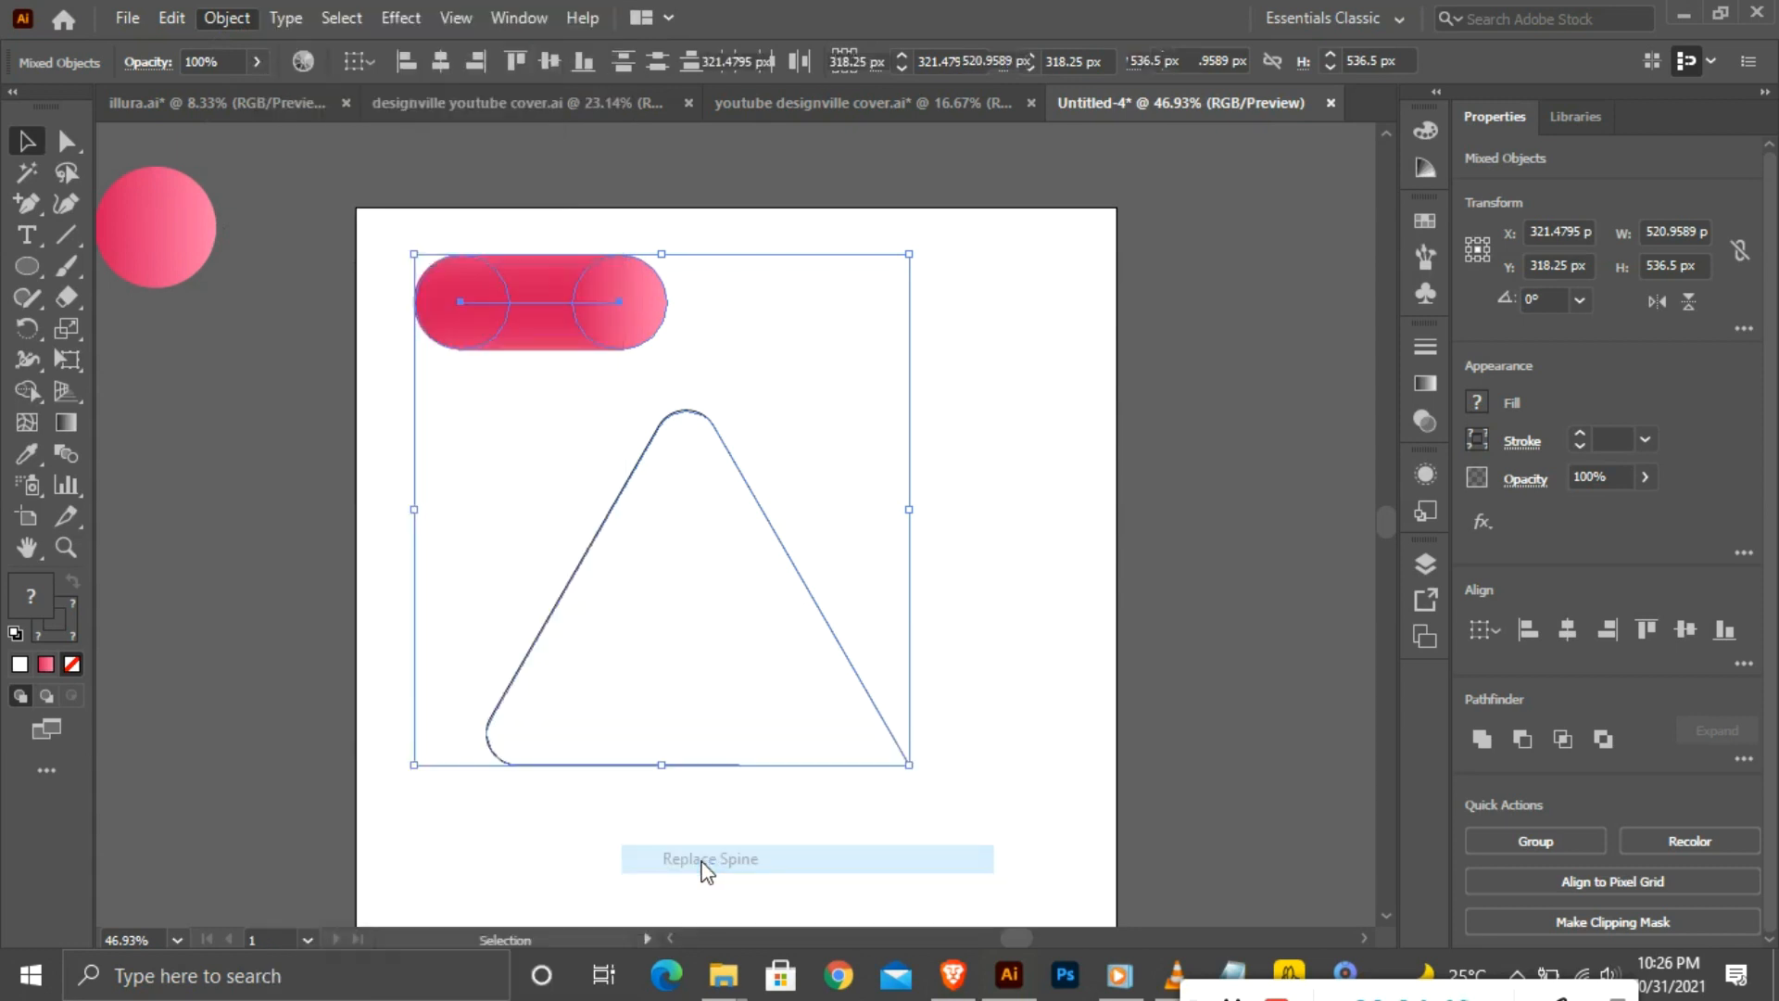
click(993, 264)
Scale the triangular blend down to about 313 by 267 px and place it in the artboard's upper-left corner.
drag(636, 461, 552, 328)
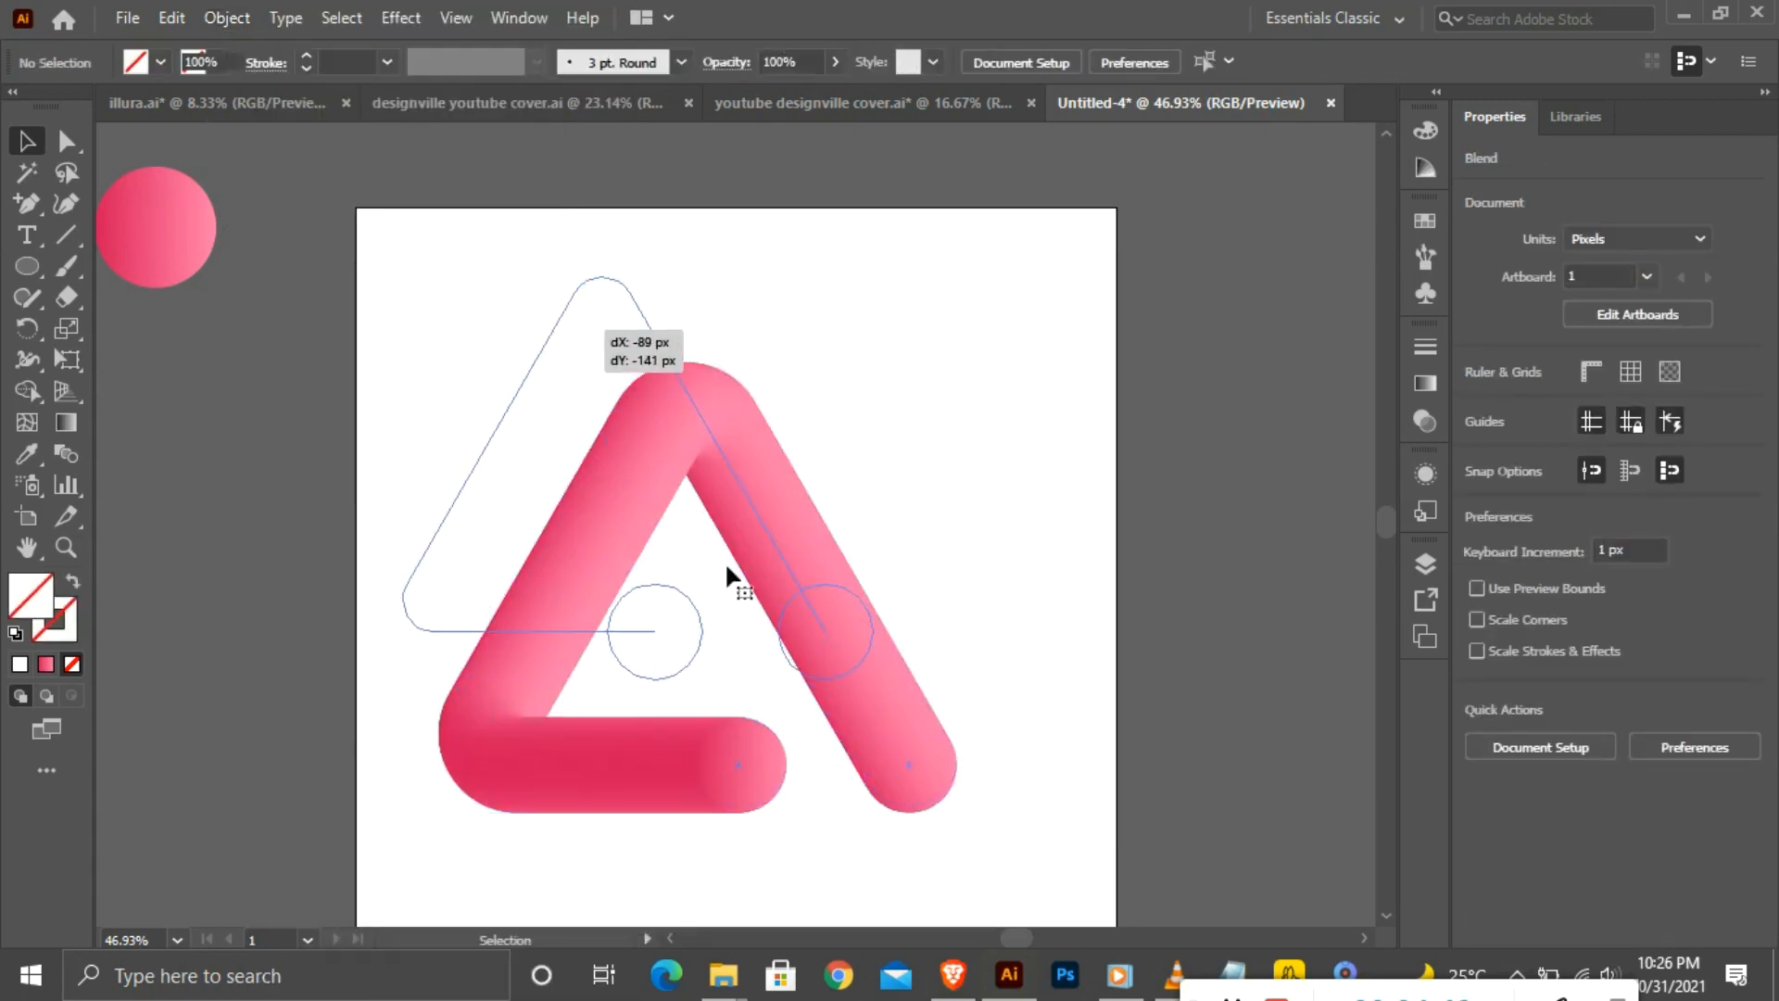
drag(784, 617, 786, 617)
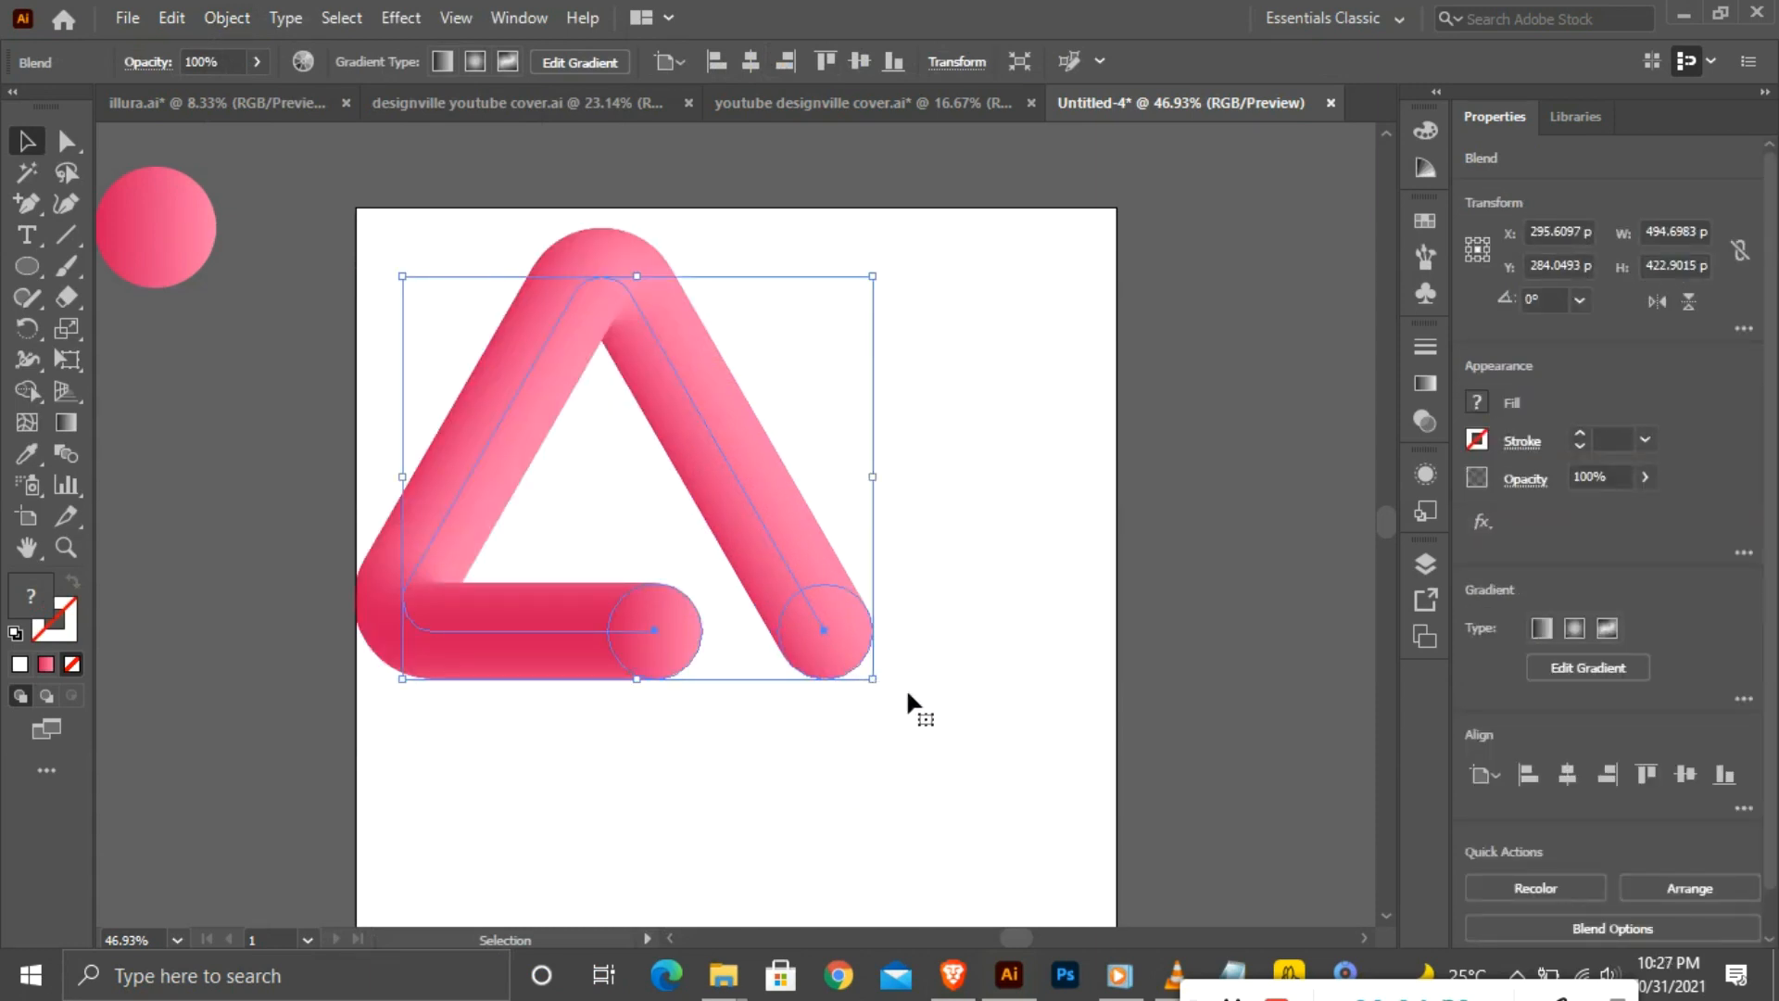
click(953, 352)
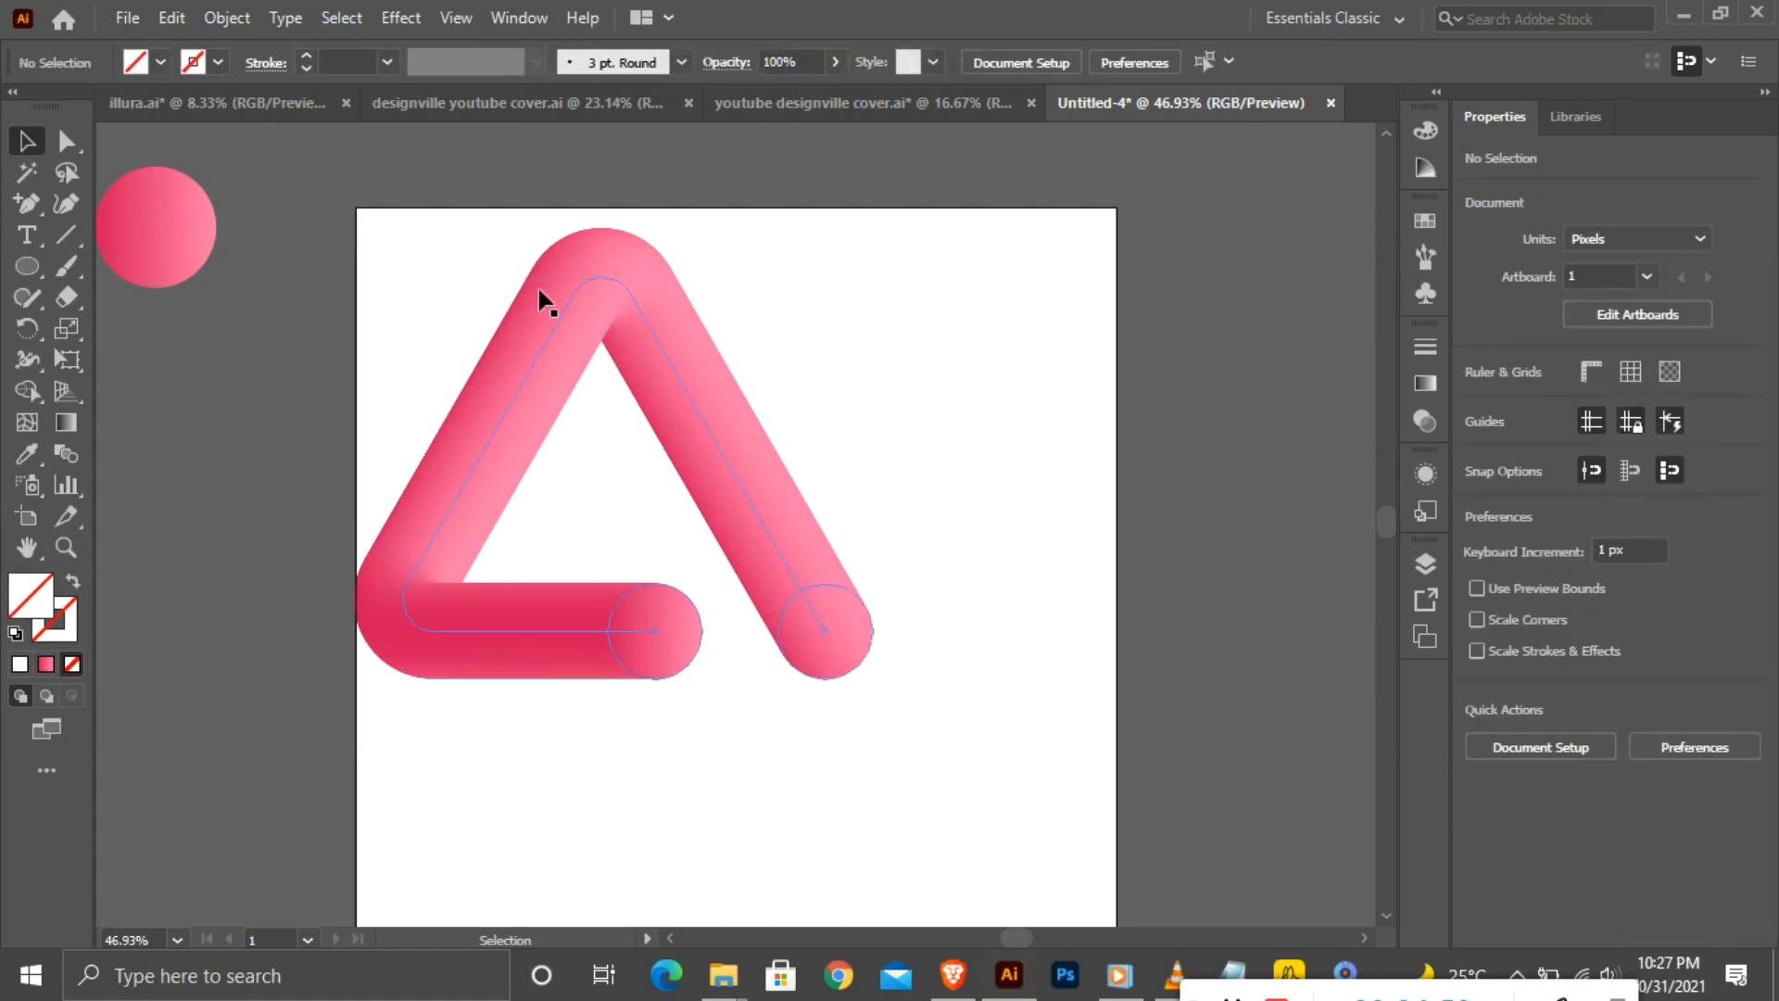
click(578, 316)
drag(872, 679, 787, 621)
drag(581, 404, 463, 344)
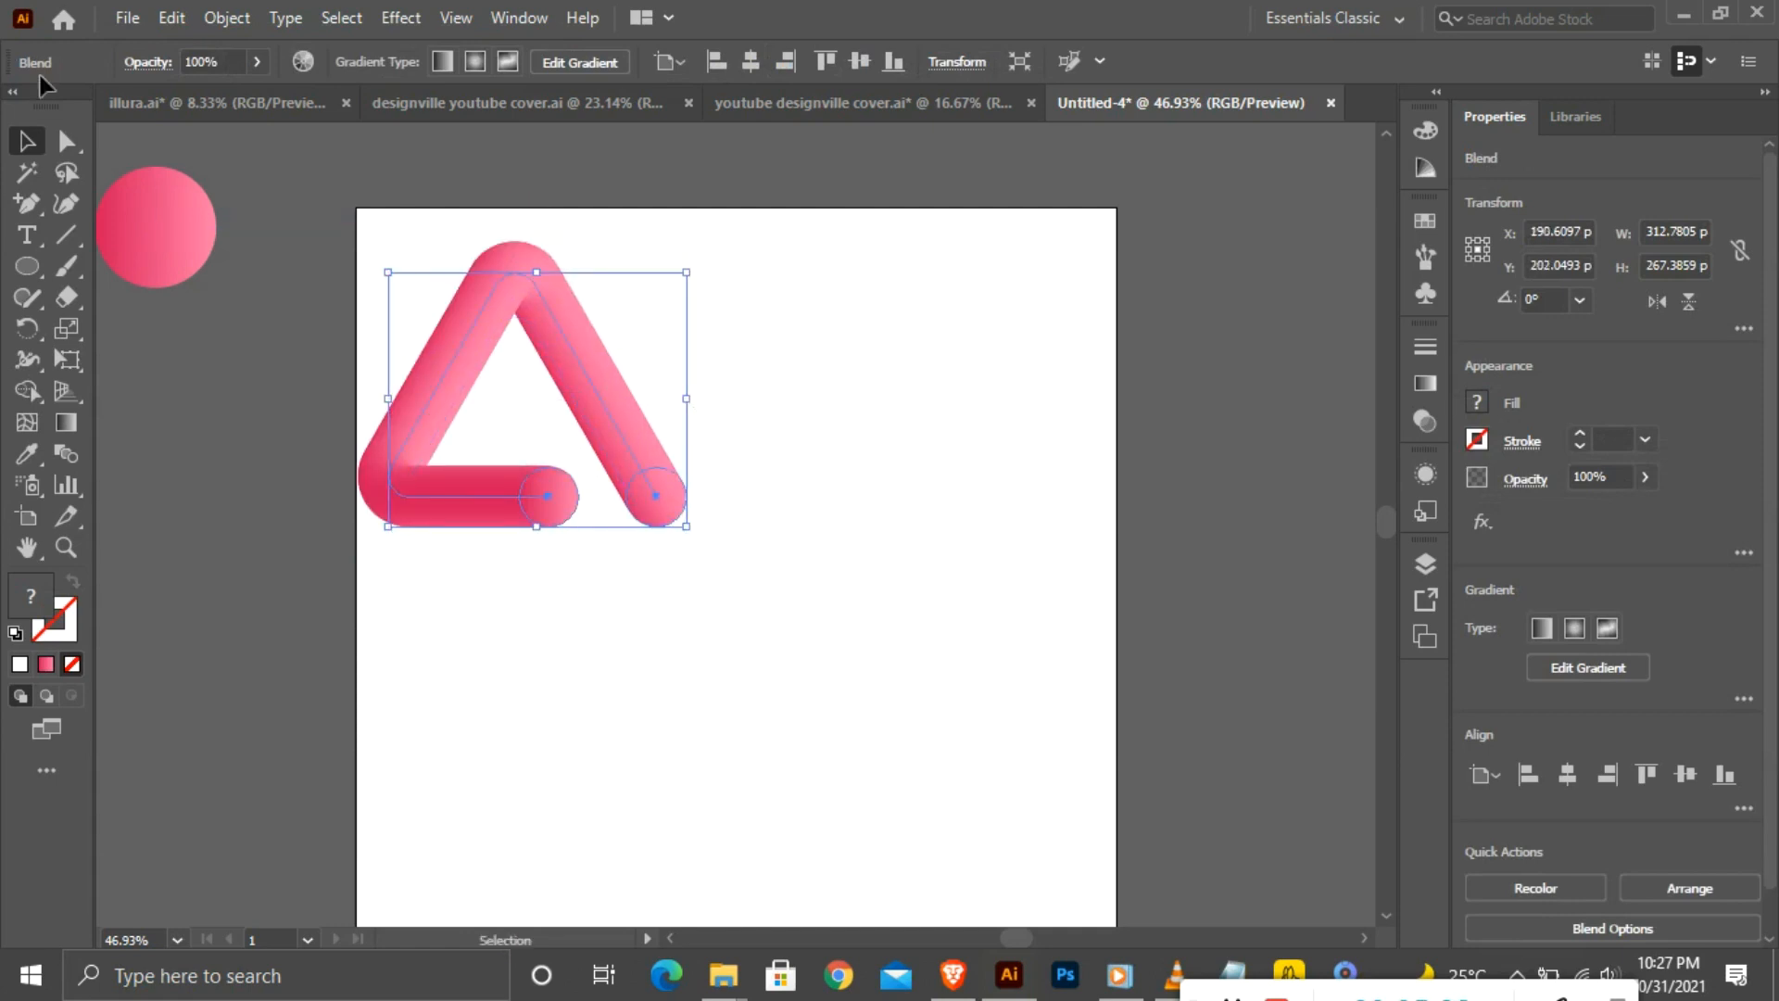
Draw a rounded rectangle about 402 by 242 px in the artboard's lower half and round its corners fully into a pill.
click(29, 270)
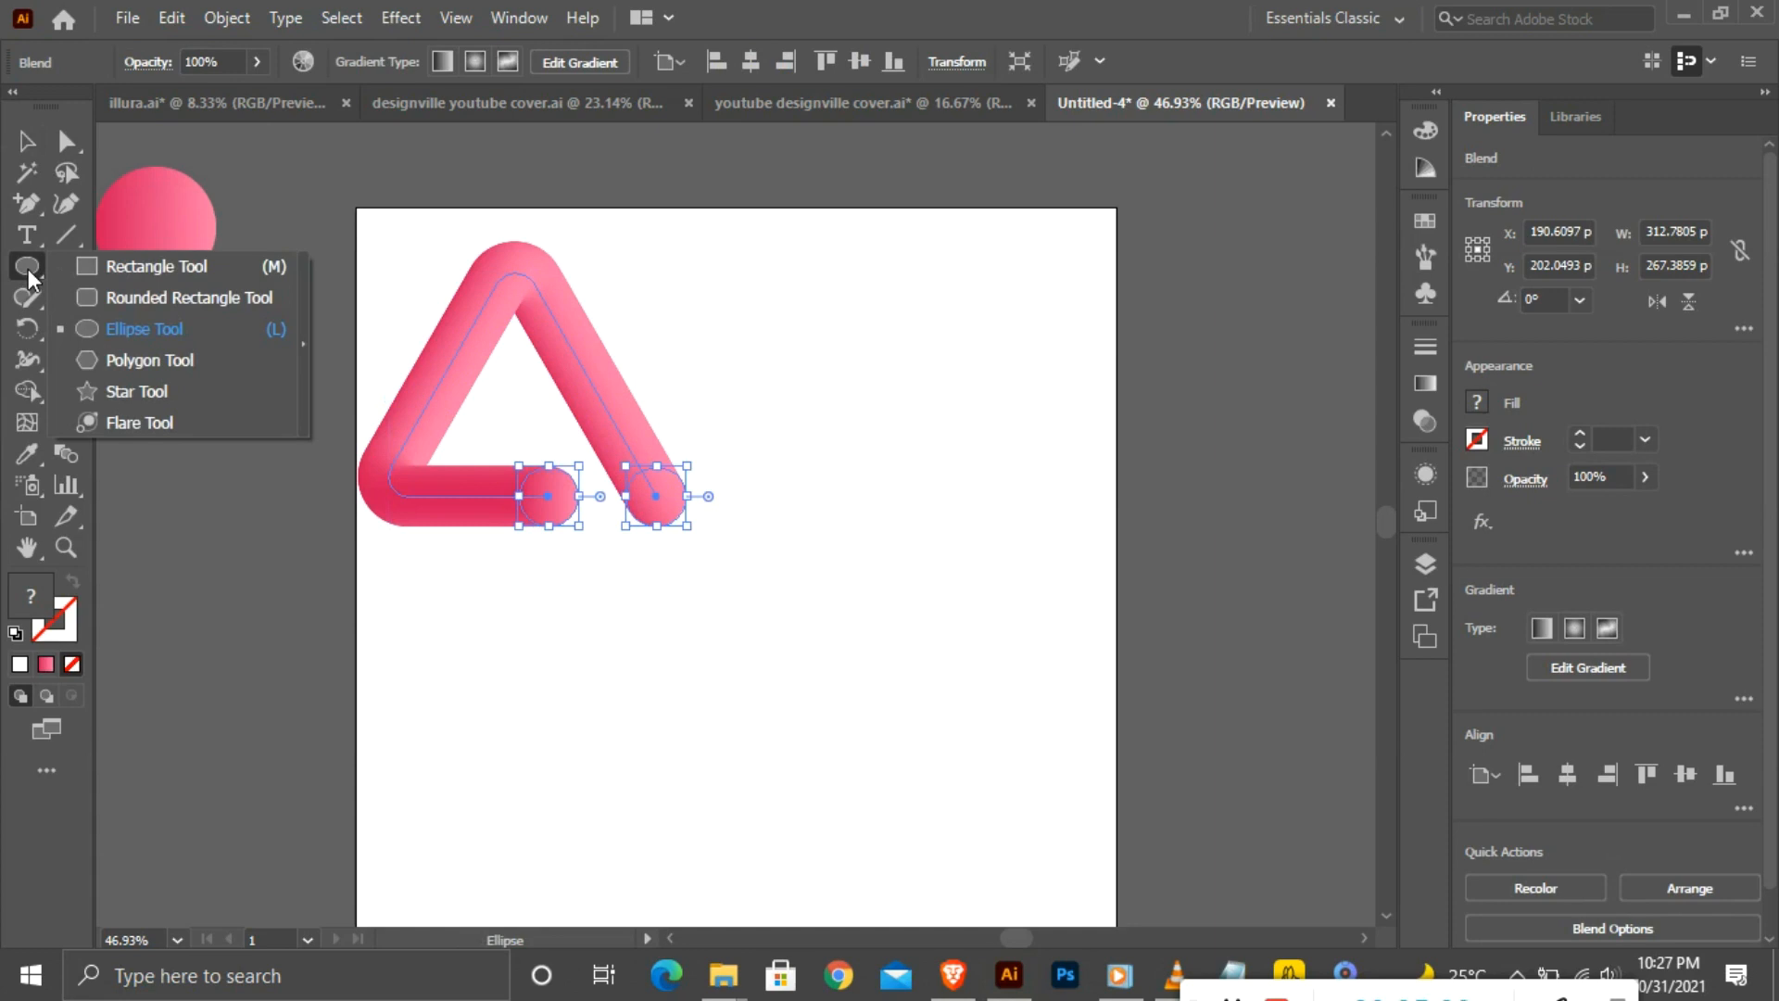
click(100, 299)
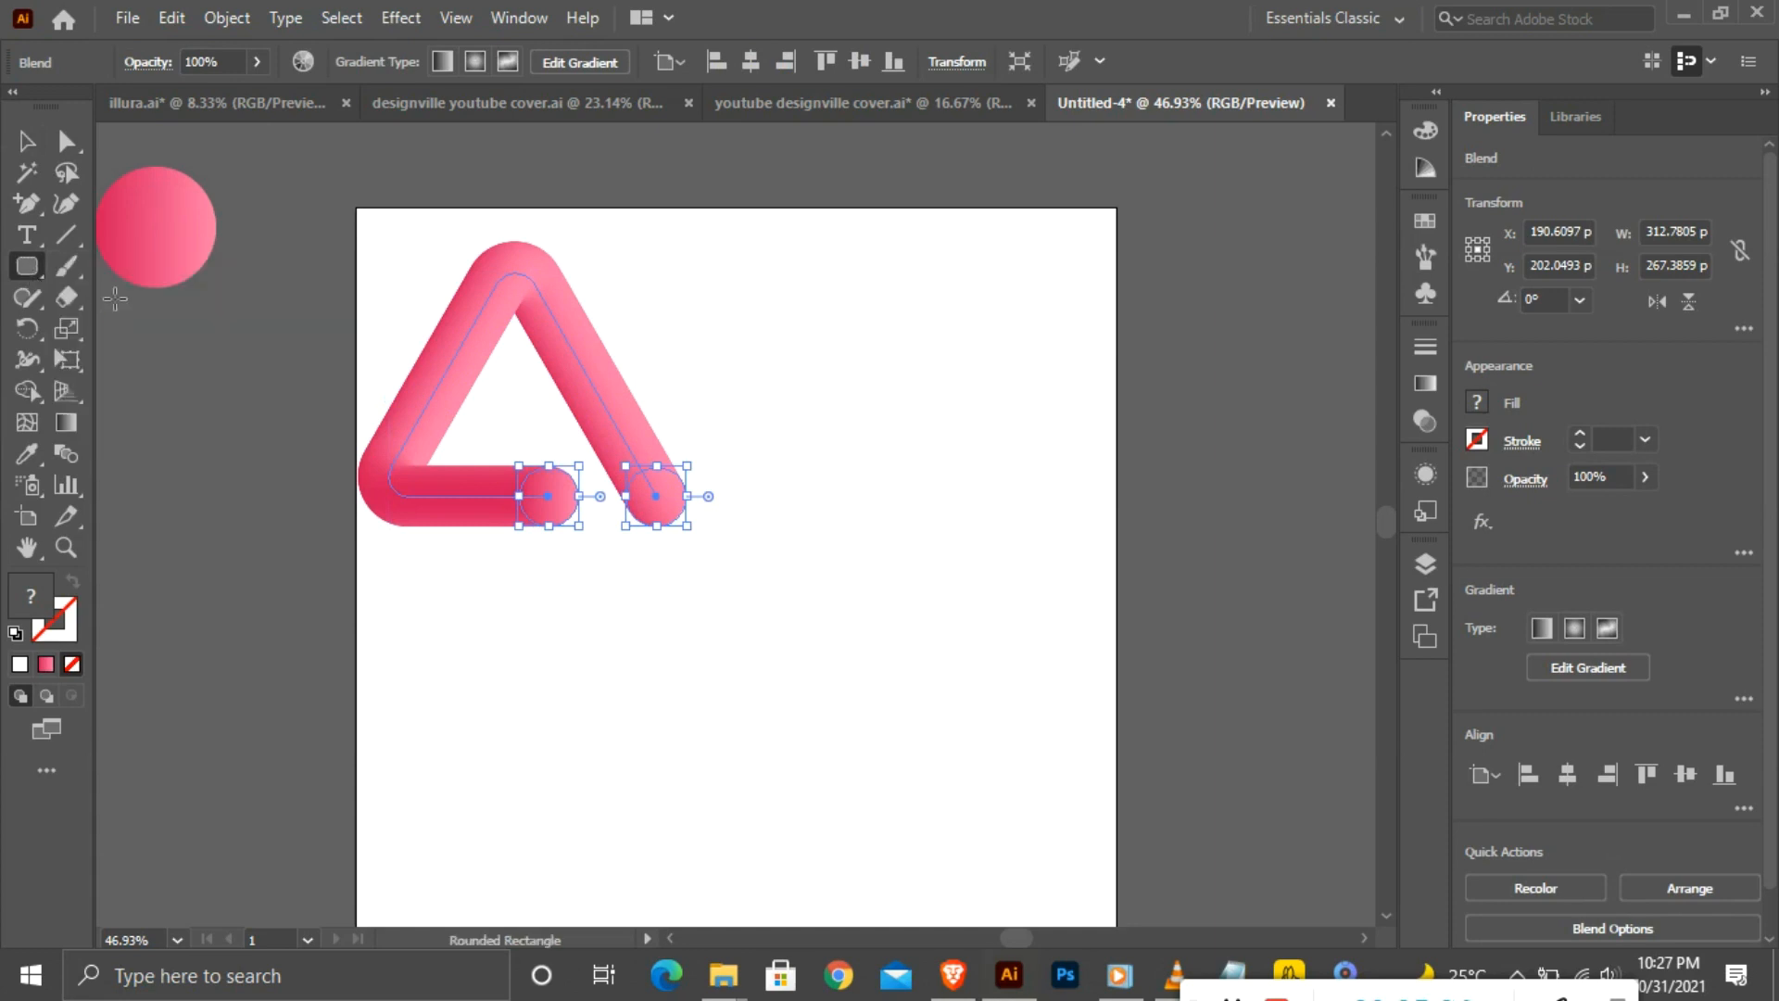
drag(549, 663, 931, 895)
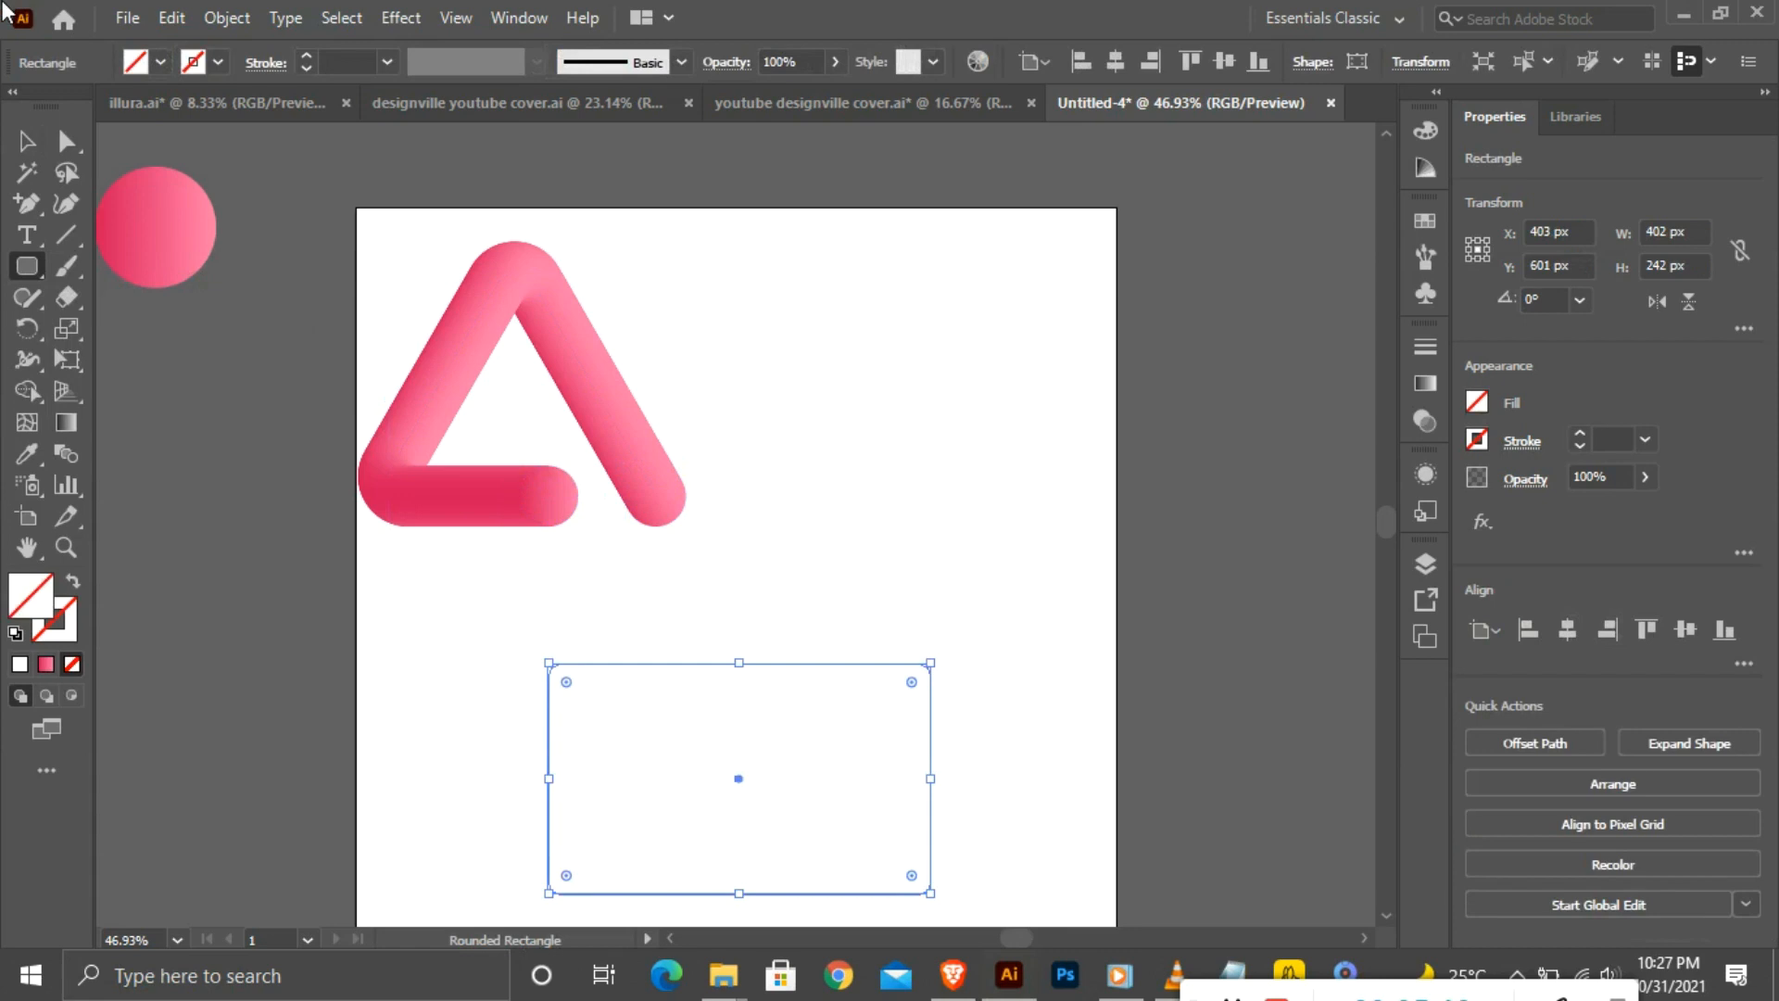
click(22, 139)
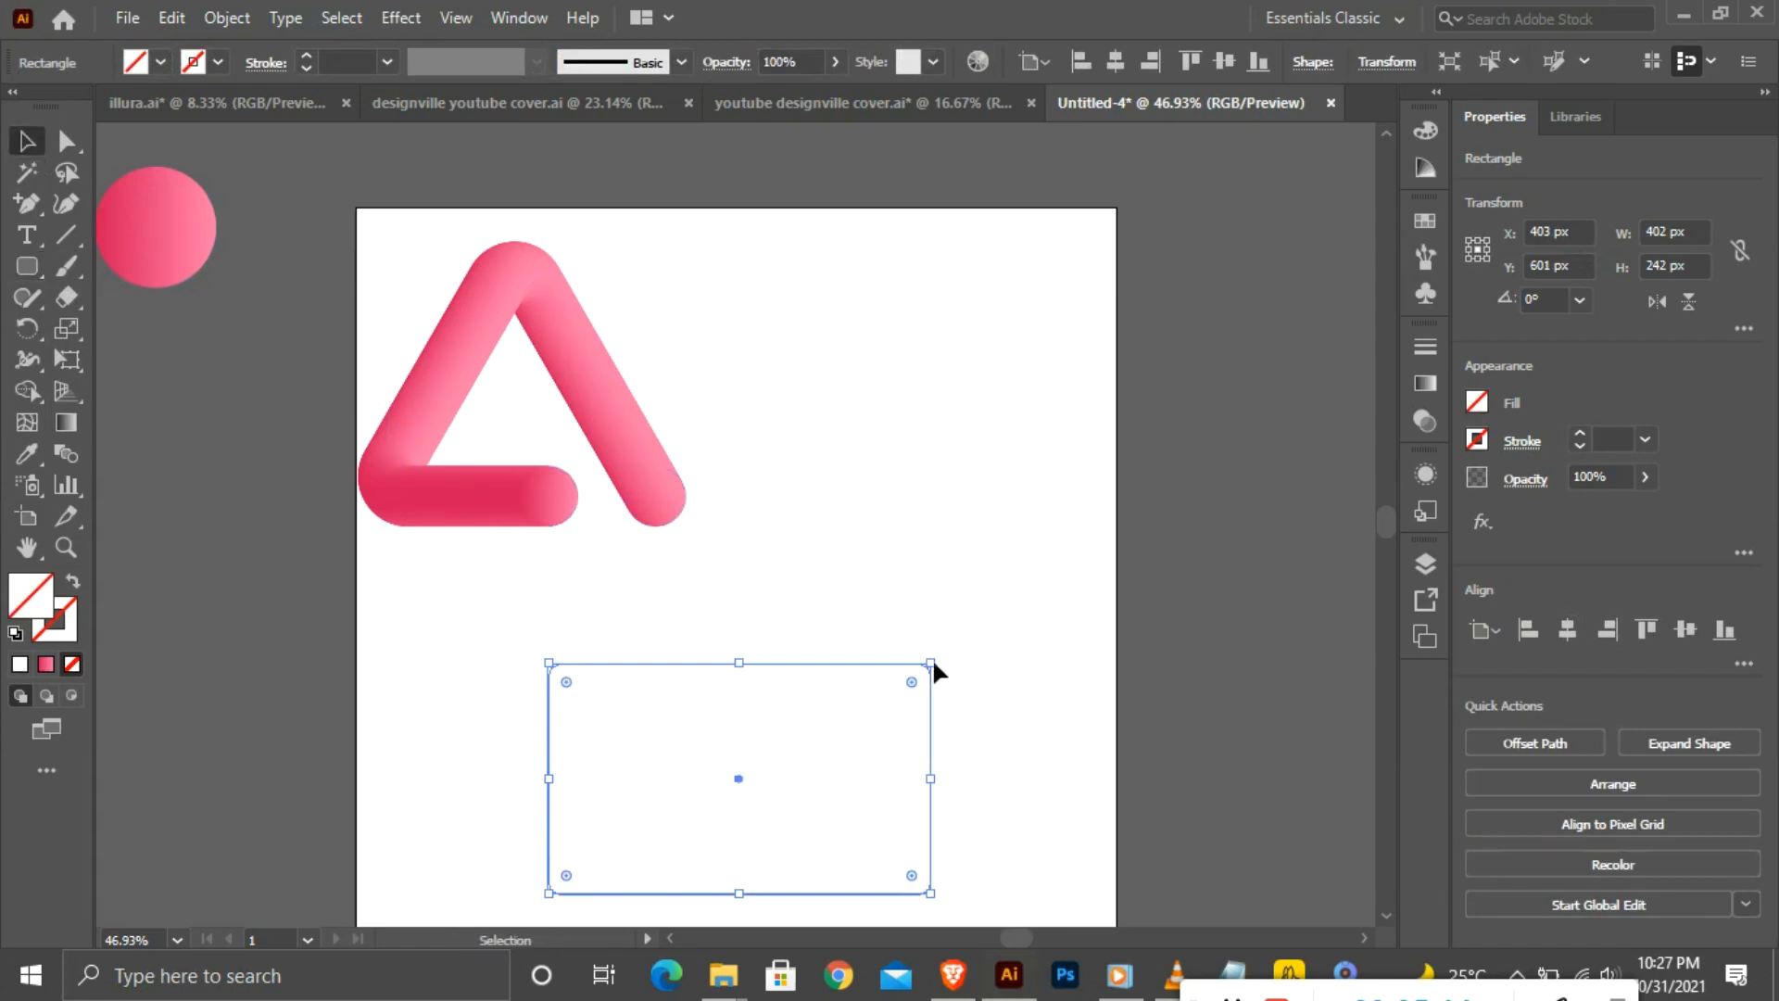
drag(911, 683, 603, 779)
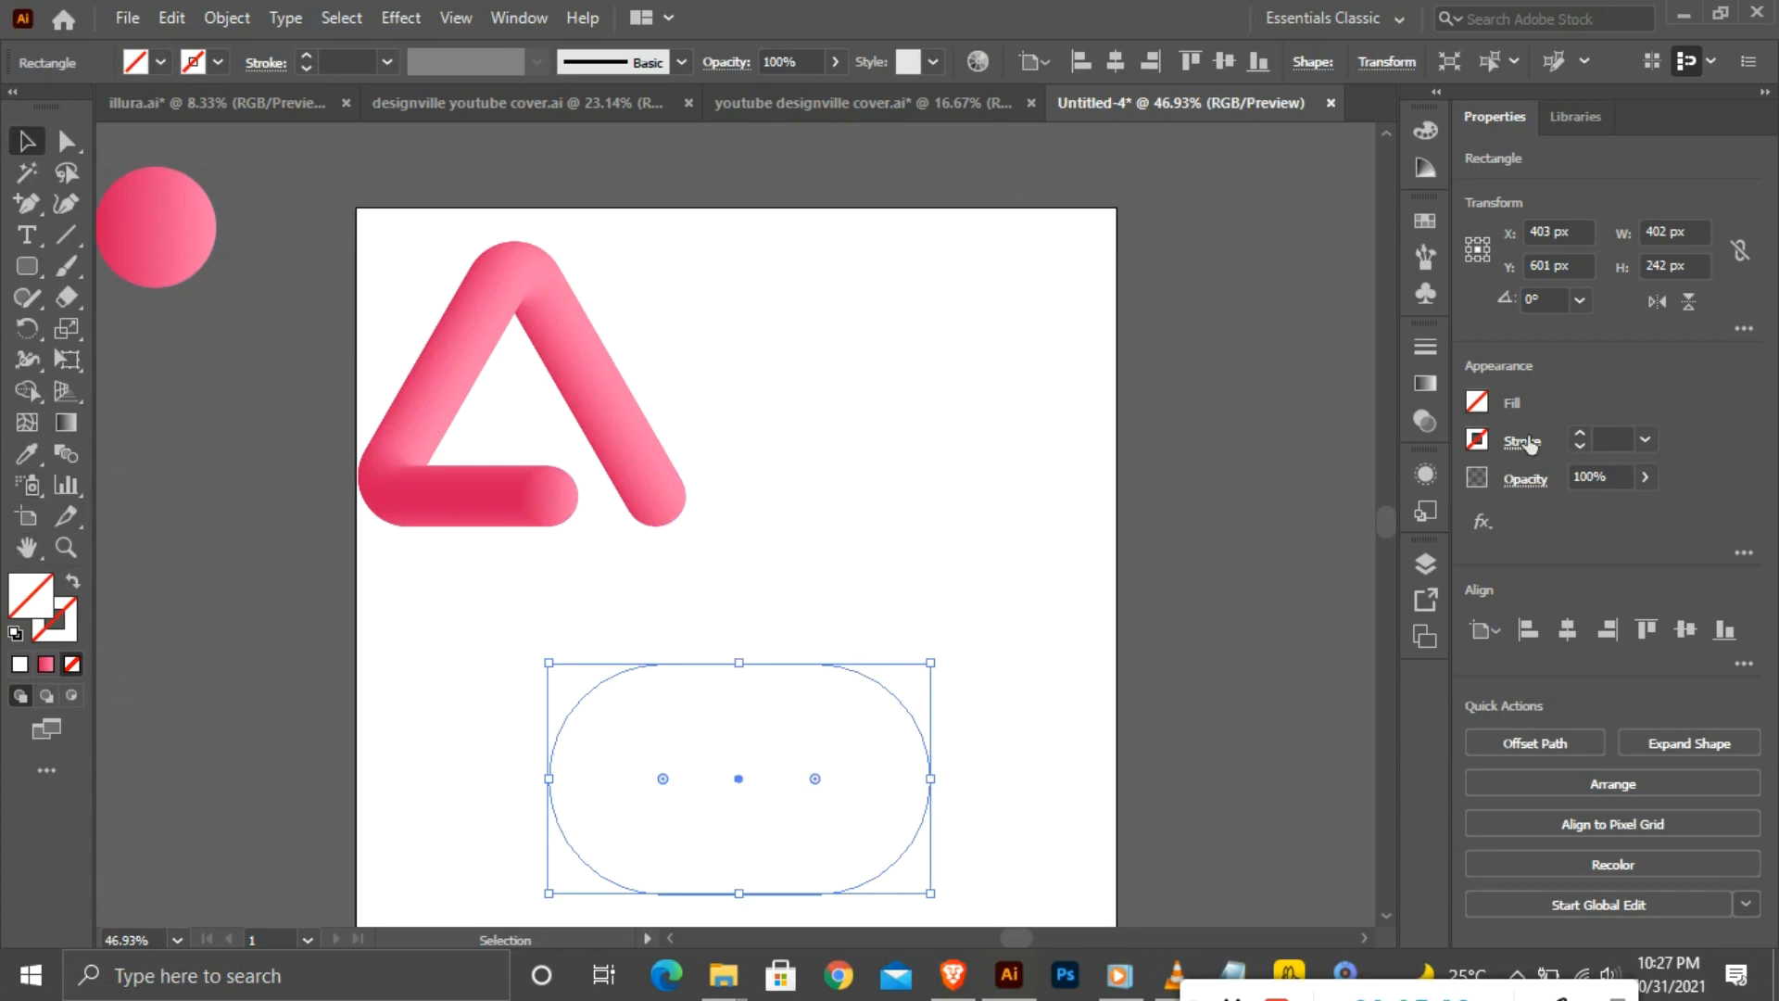
Give the pill shape a solid black fill and no stroke.
click(1580, 432)
click(1580, 432)
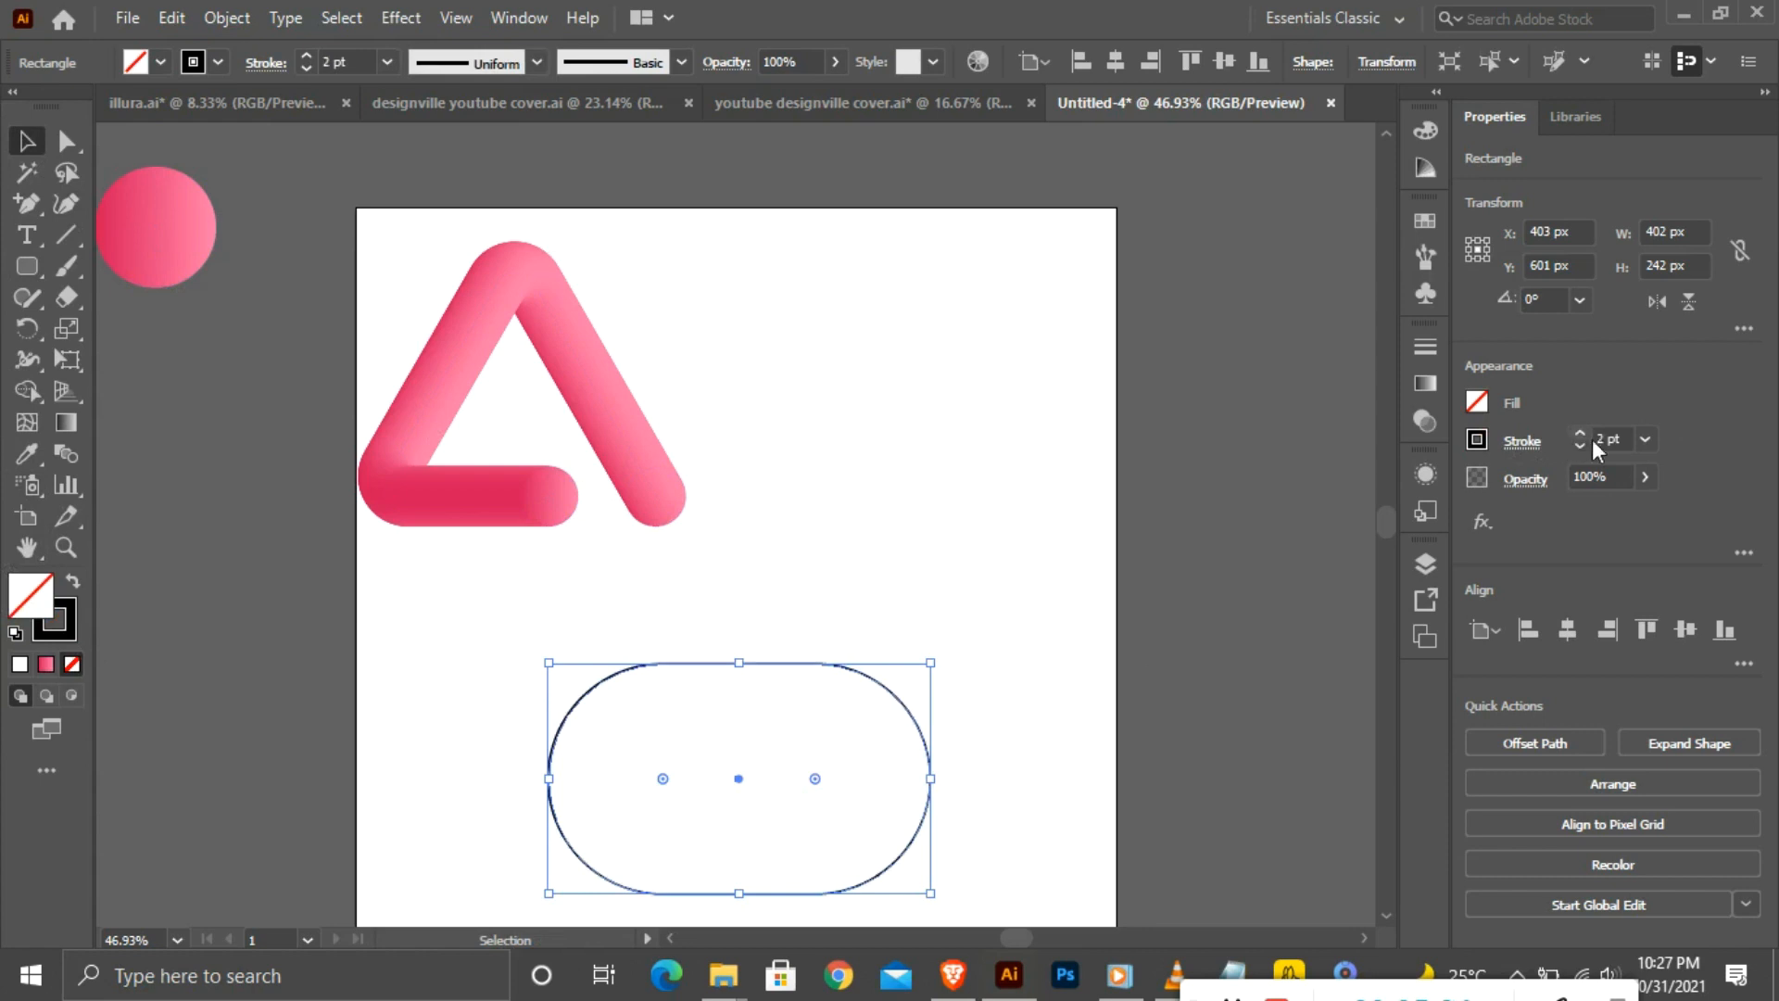
click(76, 584)
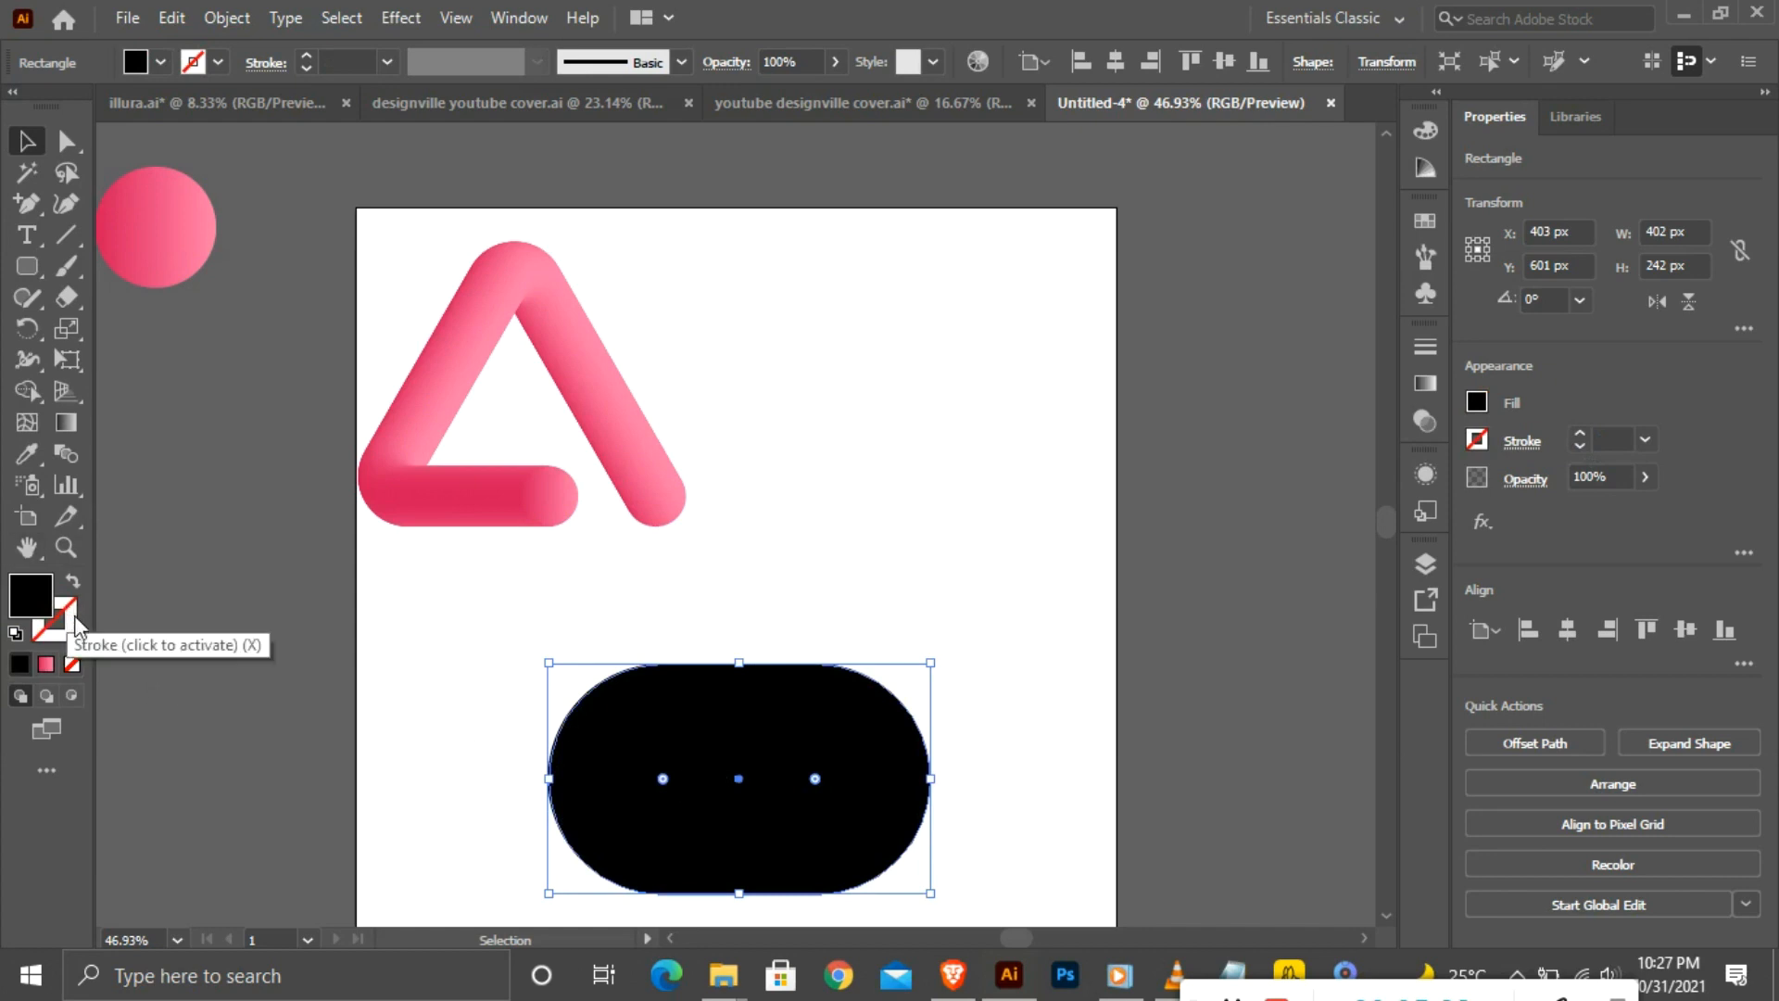
Draw a vertical line about 342 px long through the middle of the black pill and align both by their vertical centers.
click(59, 238)
mouse_move(738, 607)
mouse_down()
mouse_move(743, 950)
mouse_move(746, 667)
mouse_move(752, 698)
mouse_up()
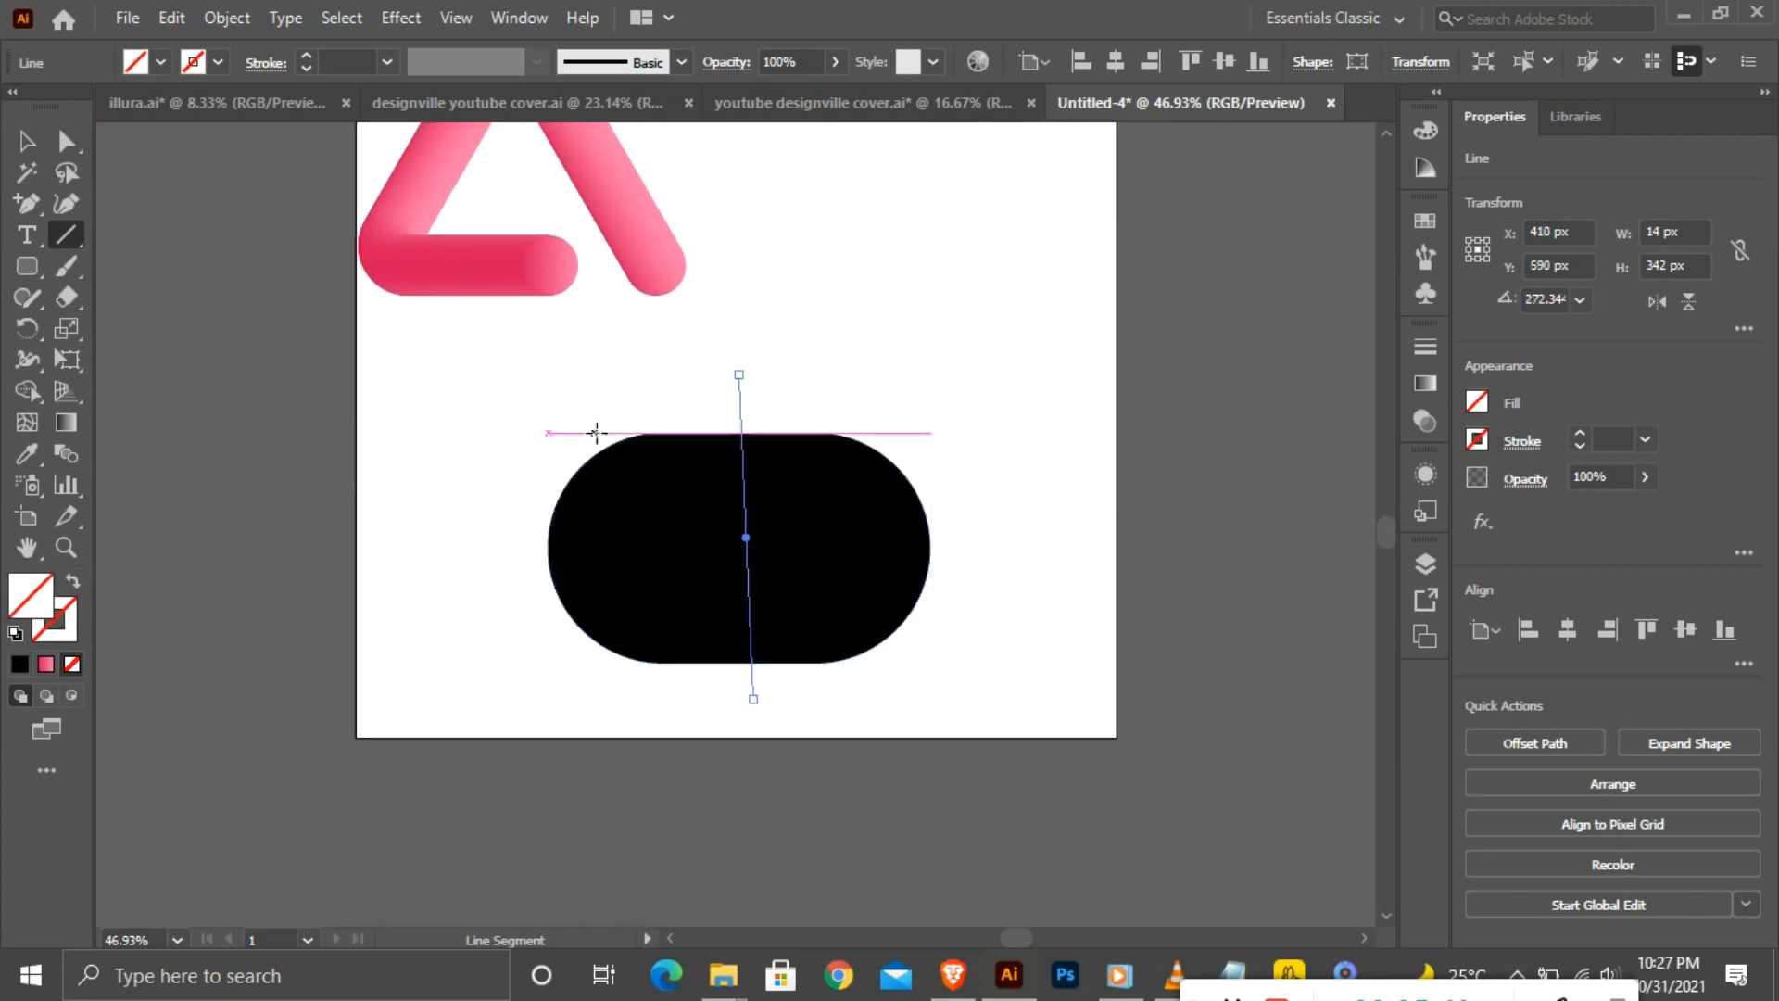
key(ctrl+z)
drag(746, 380, 768, 706)
key(v)
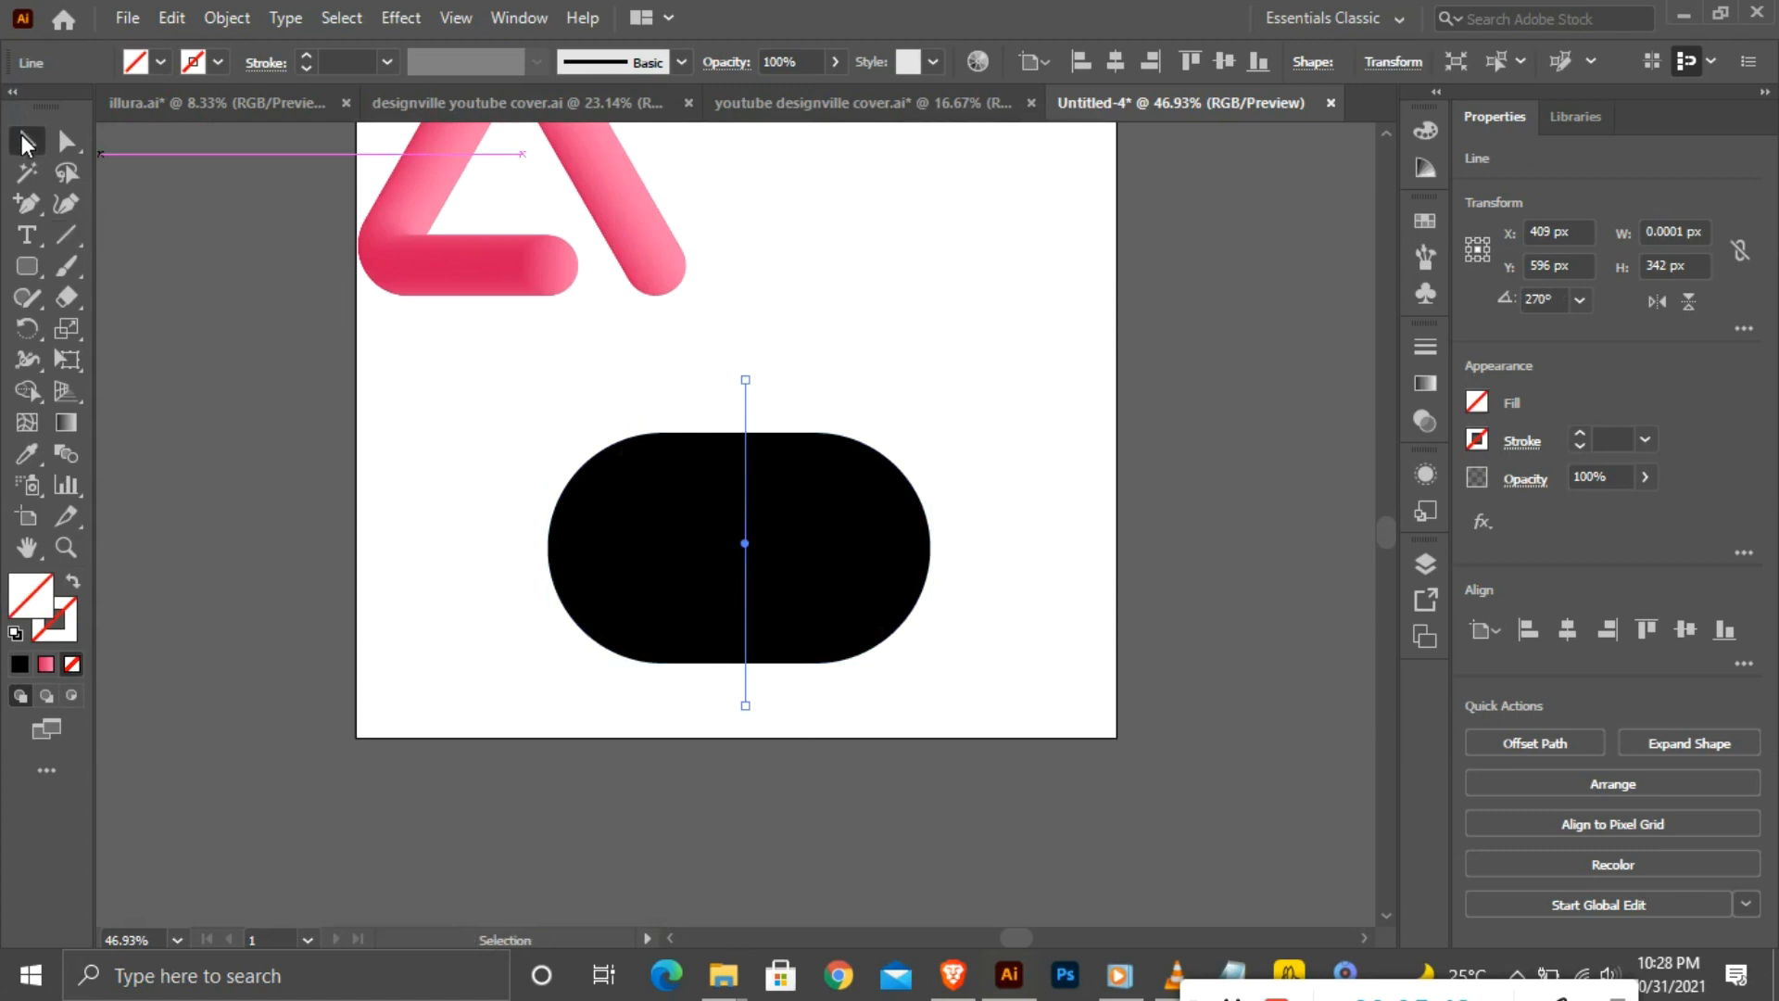
drag(544, 376, 965, 682)
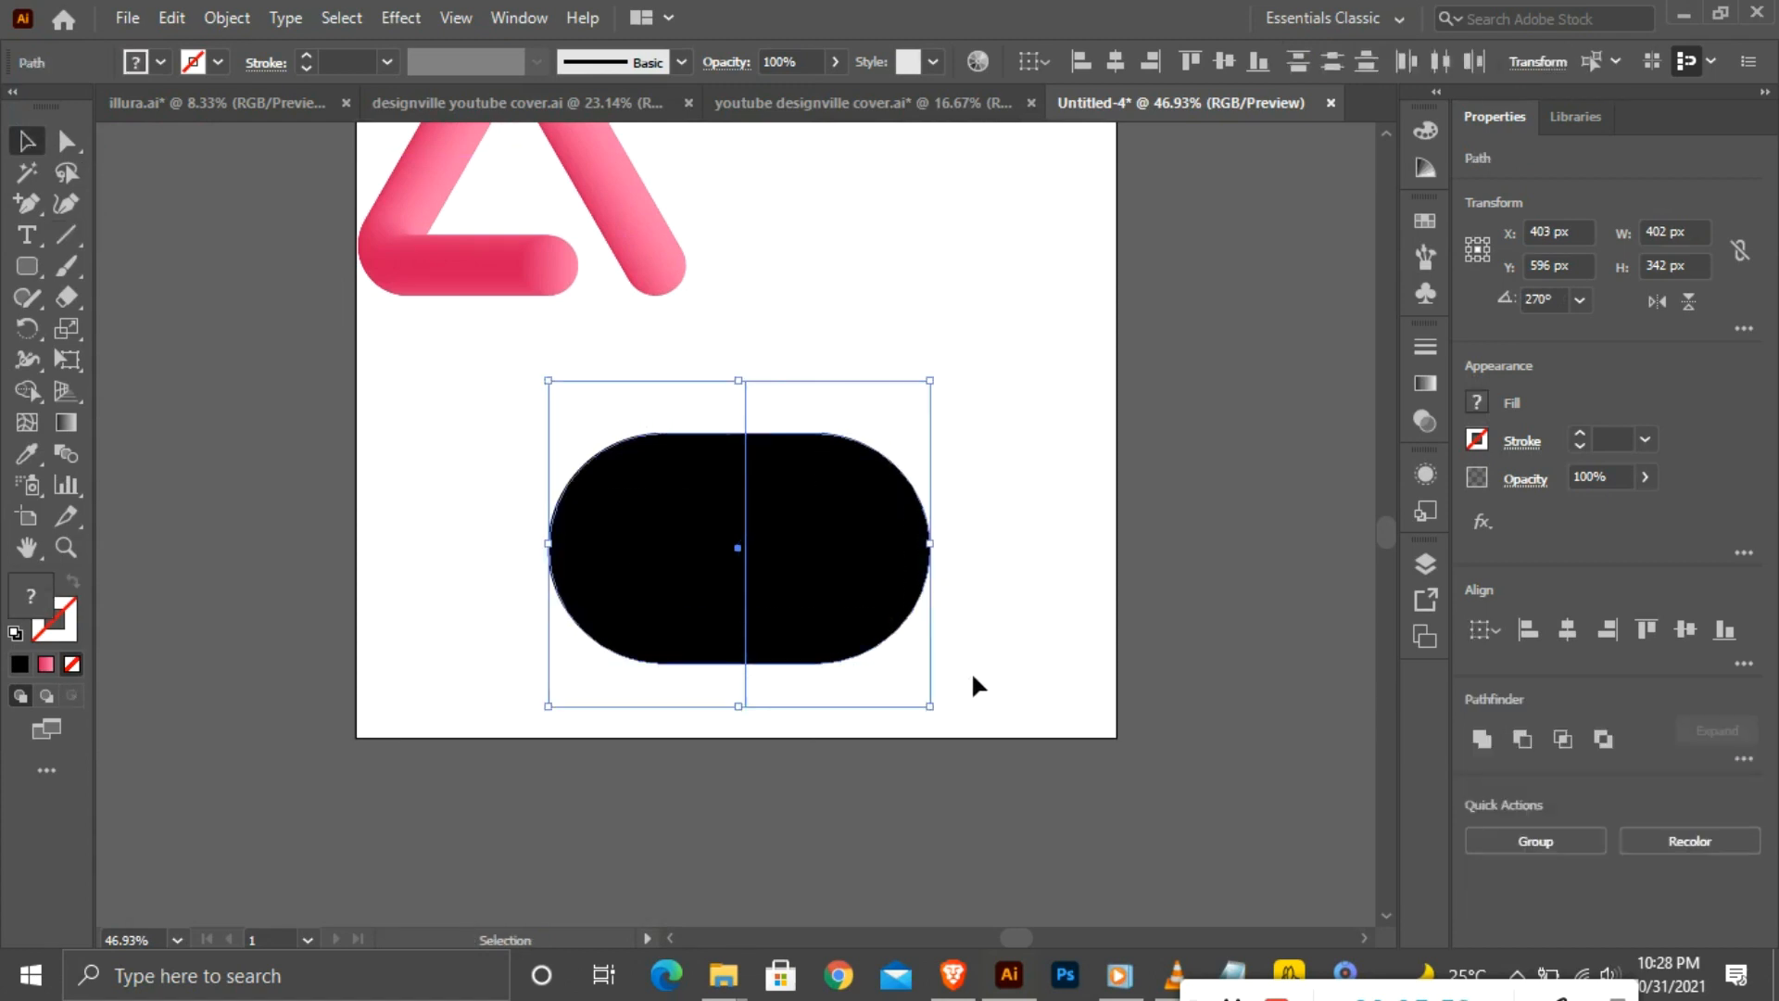
click(1686, 632)
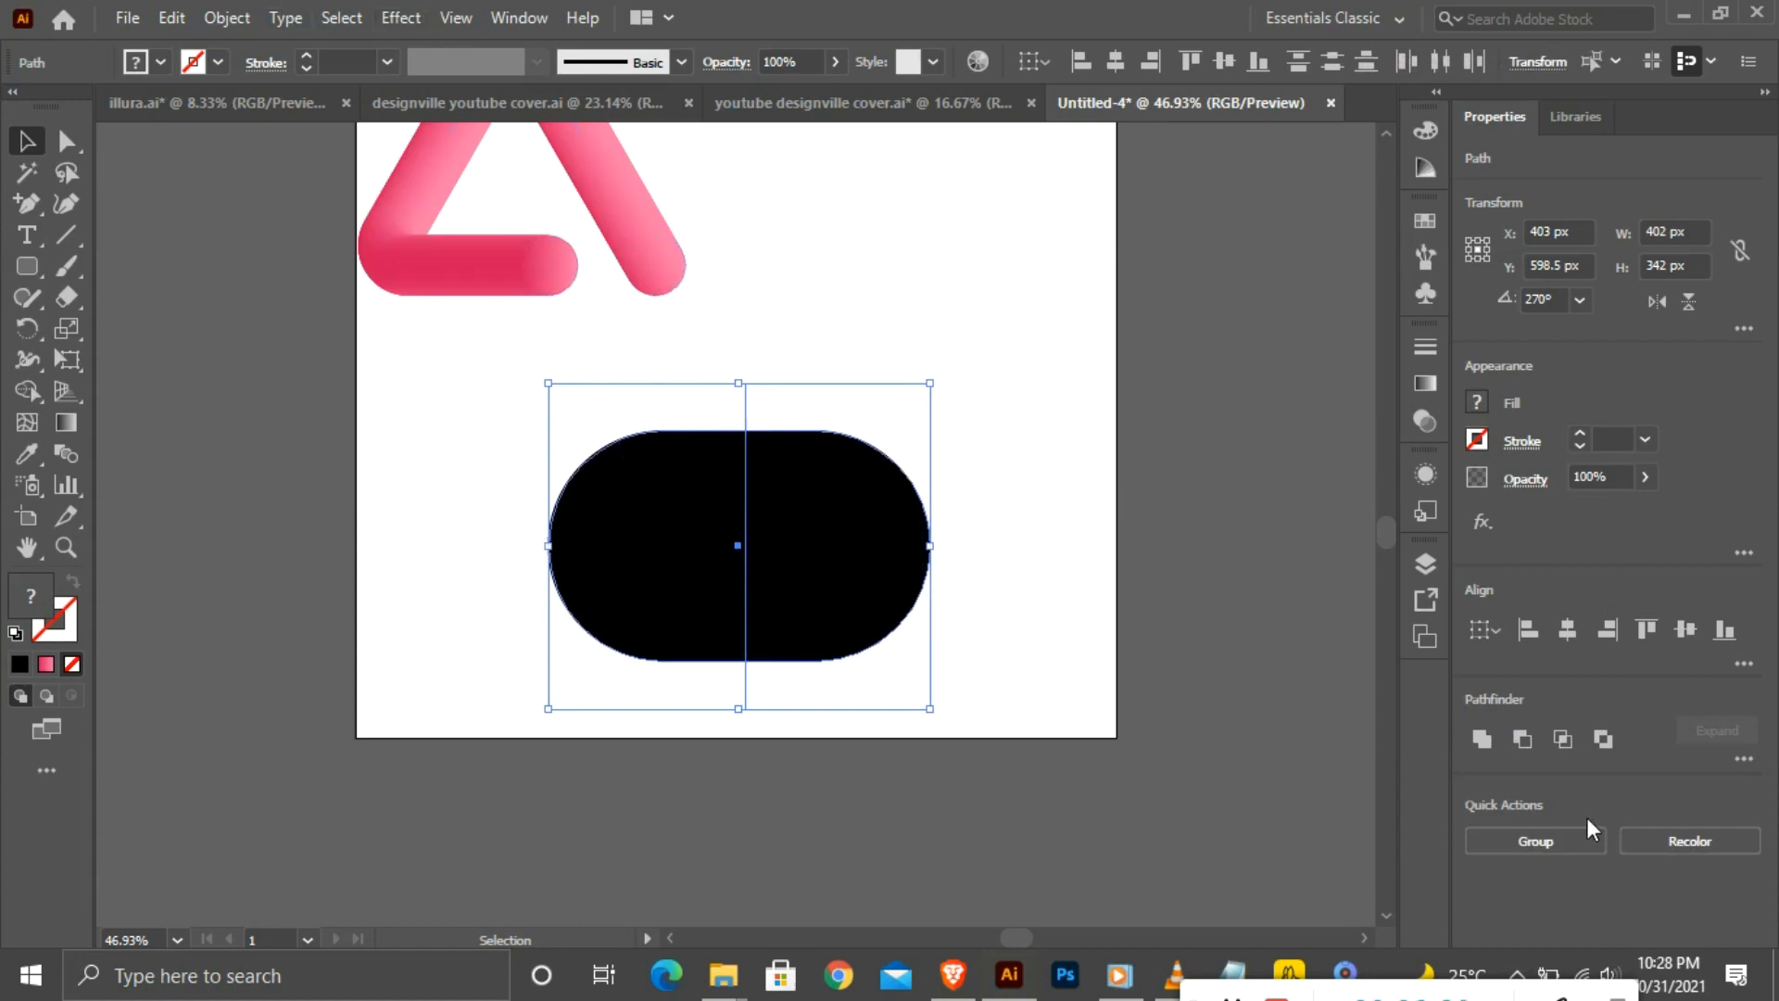
click(1747, 761)
click(454, 19)
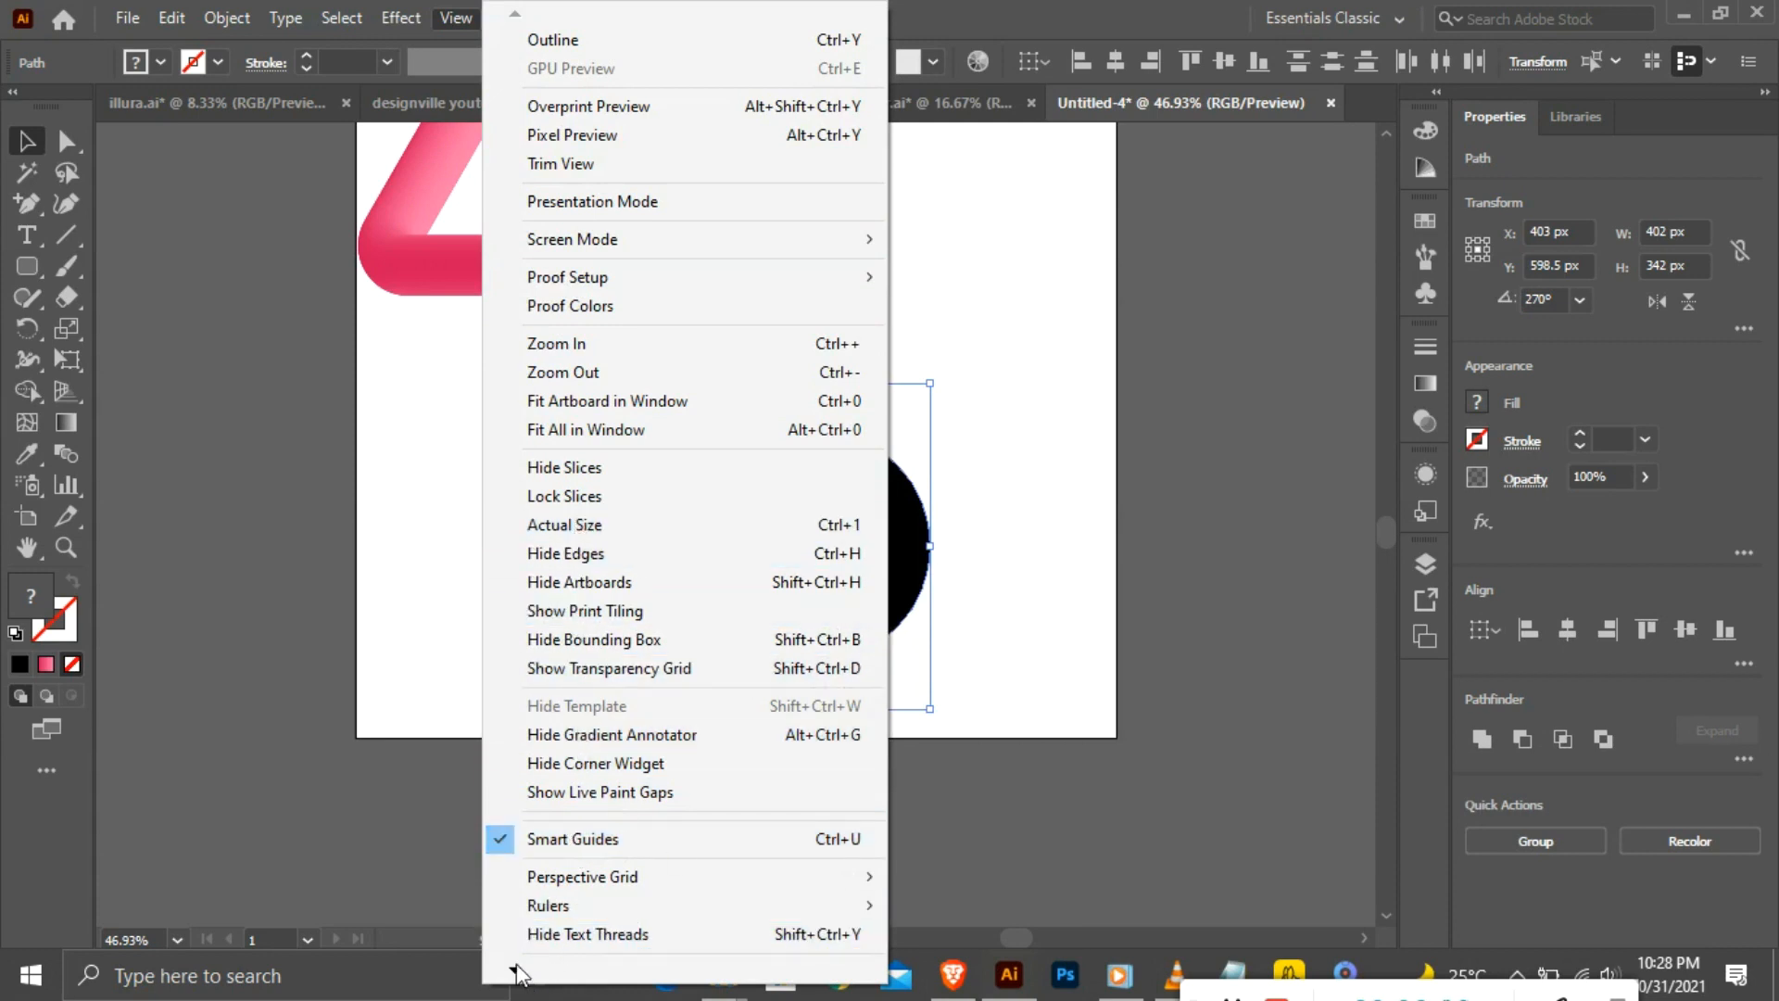
mouse_move(515, 968)
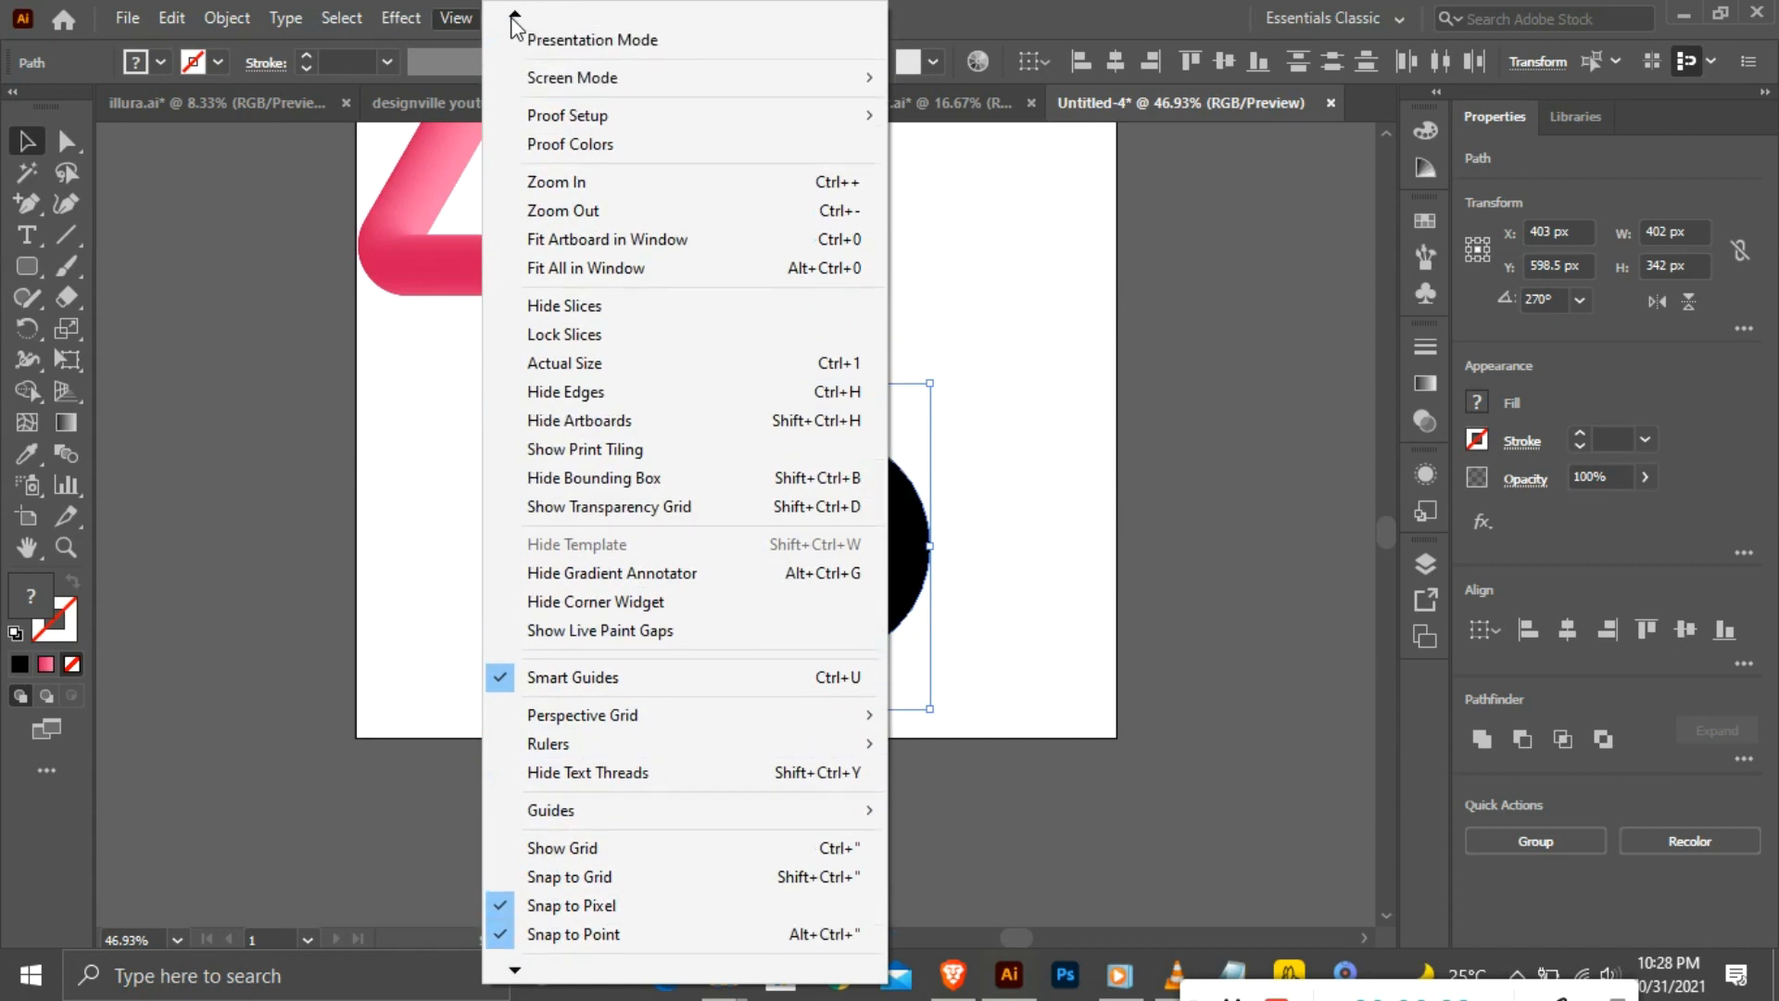
click(227, 18)
mouse_move(395, 48)
mouse_move(347, 93)
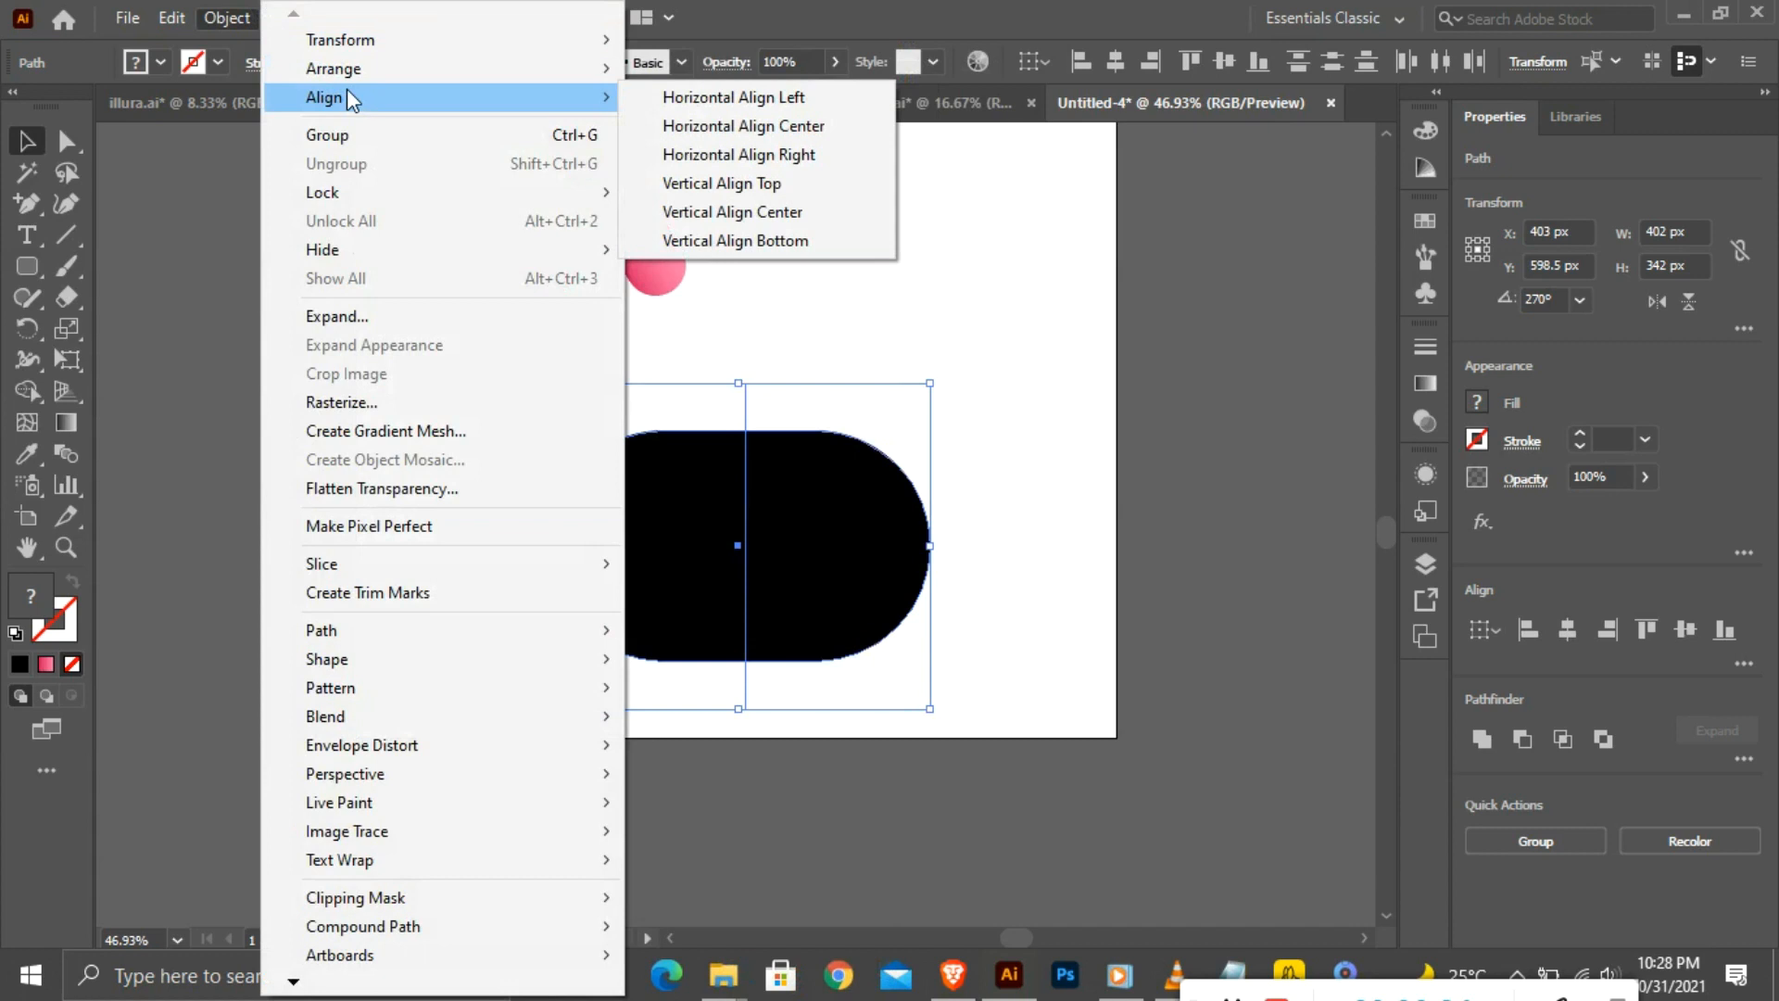
mouse_move(360, 621)
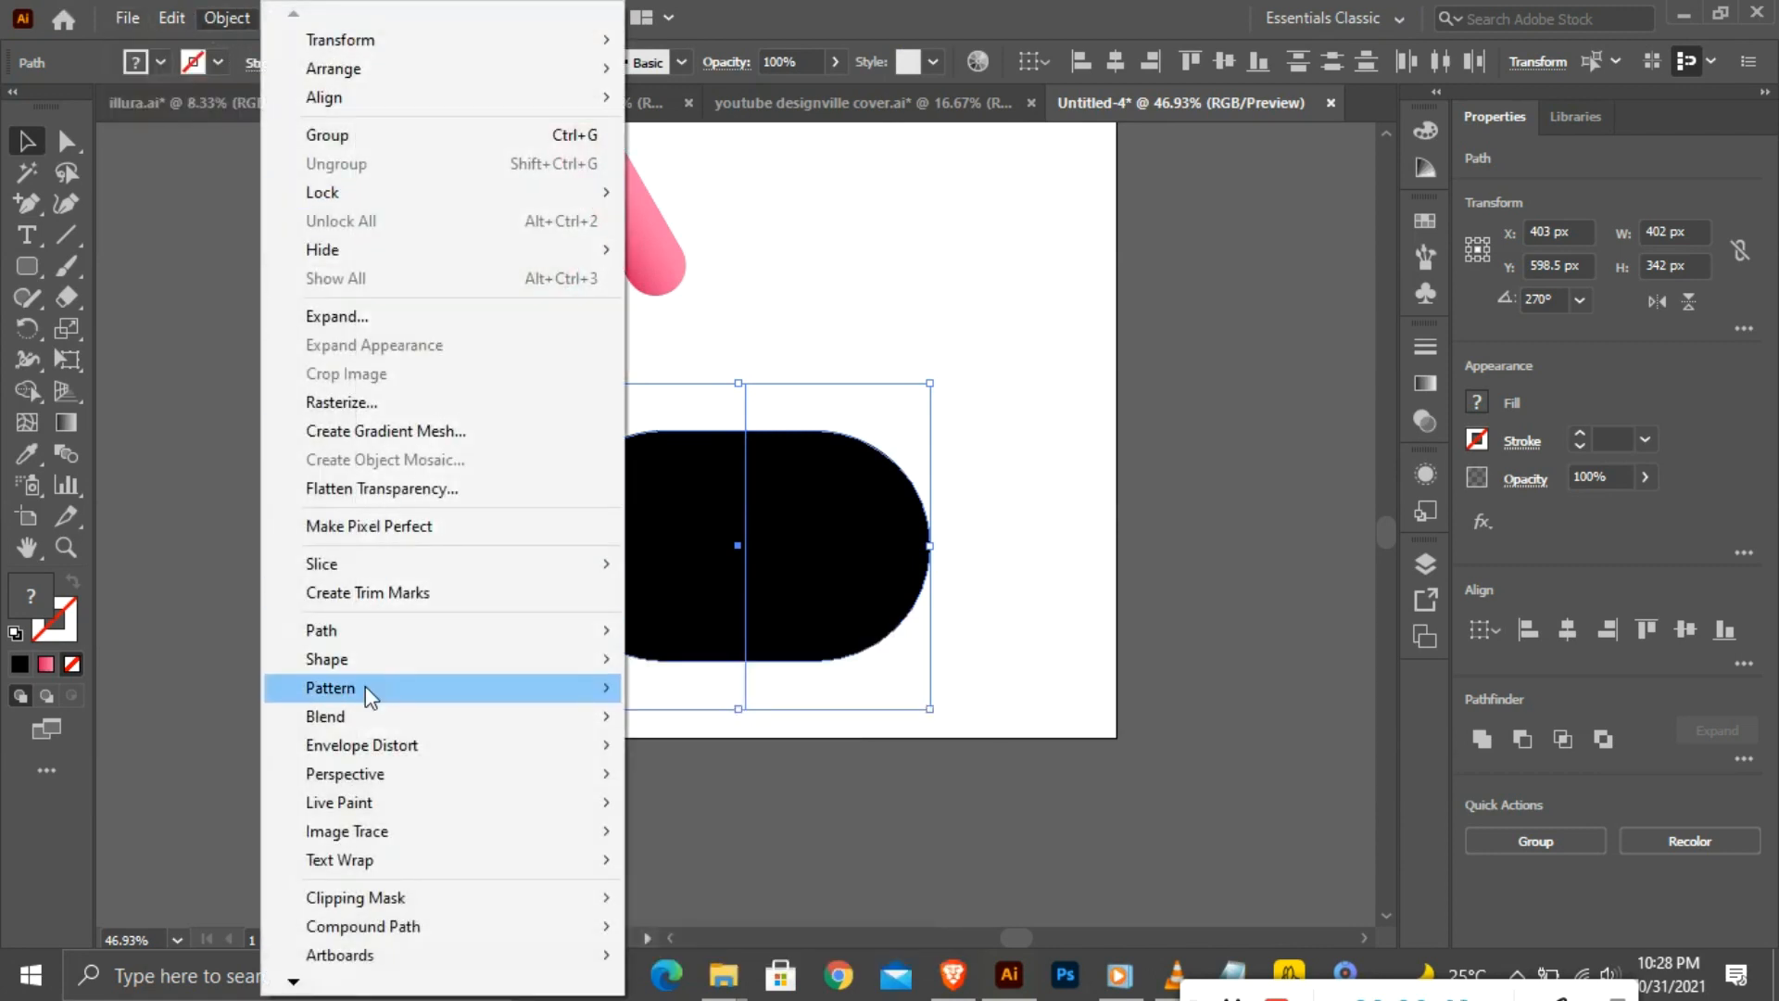
mouse_move(350, 636)
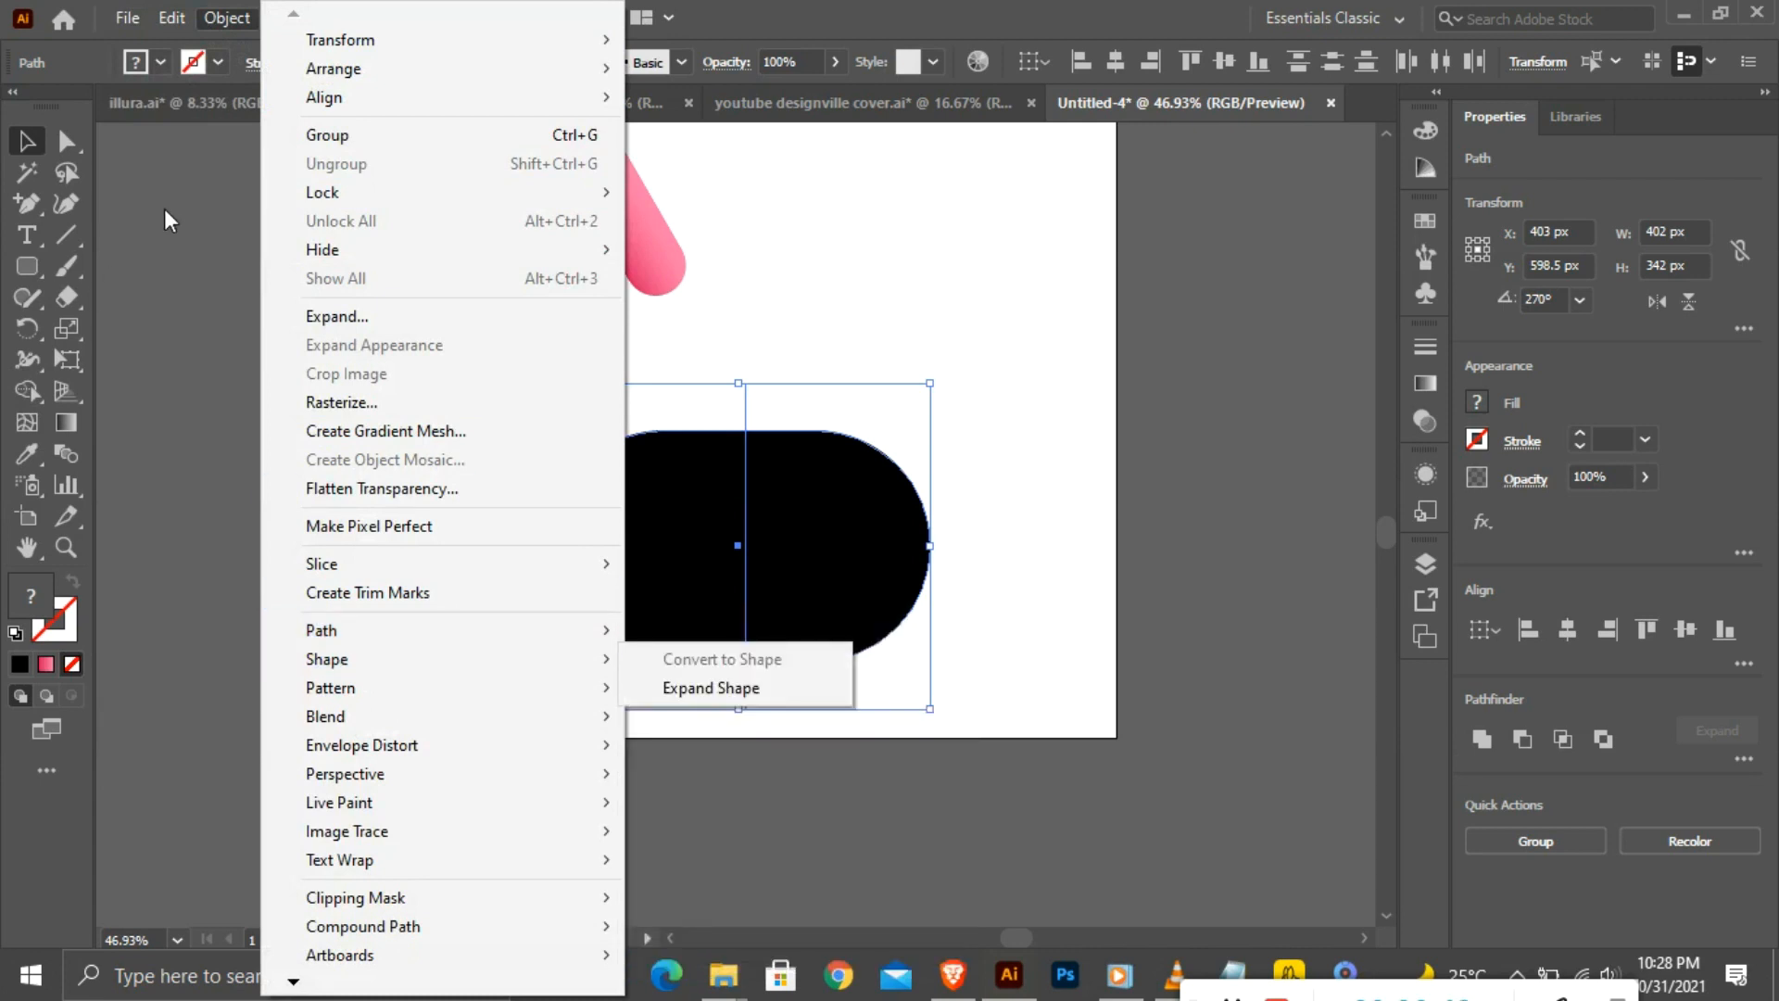
click(728, 242)
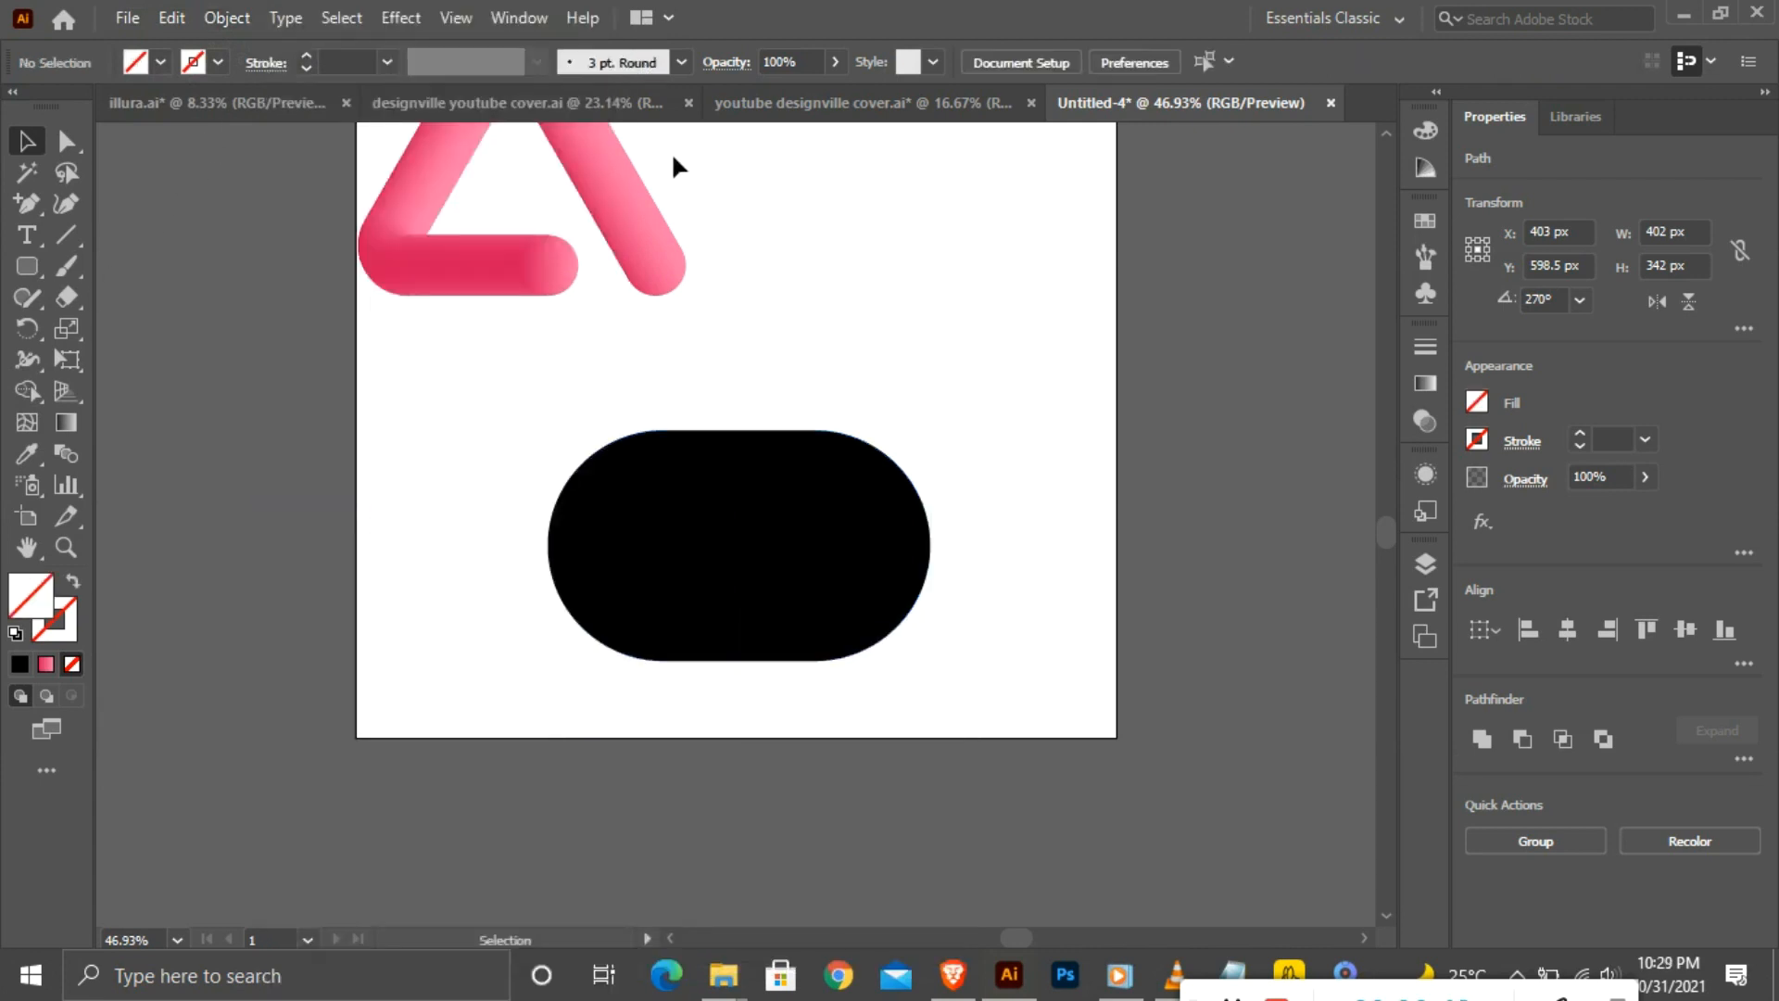
click(401, 16)
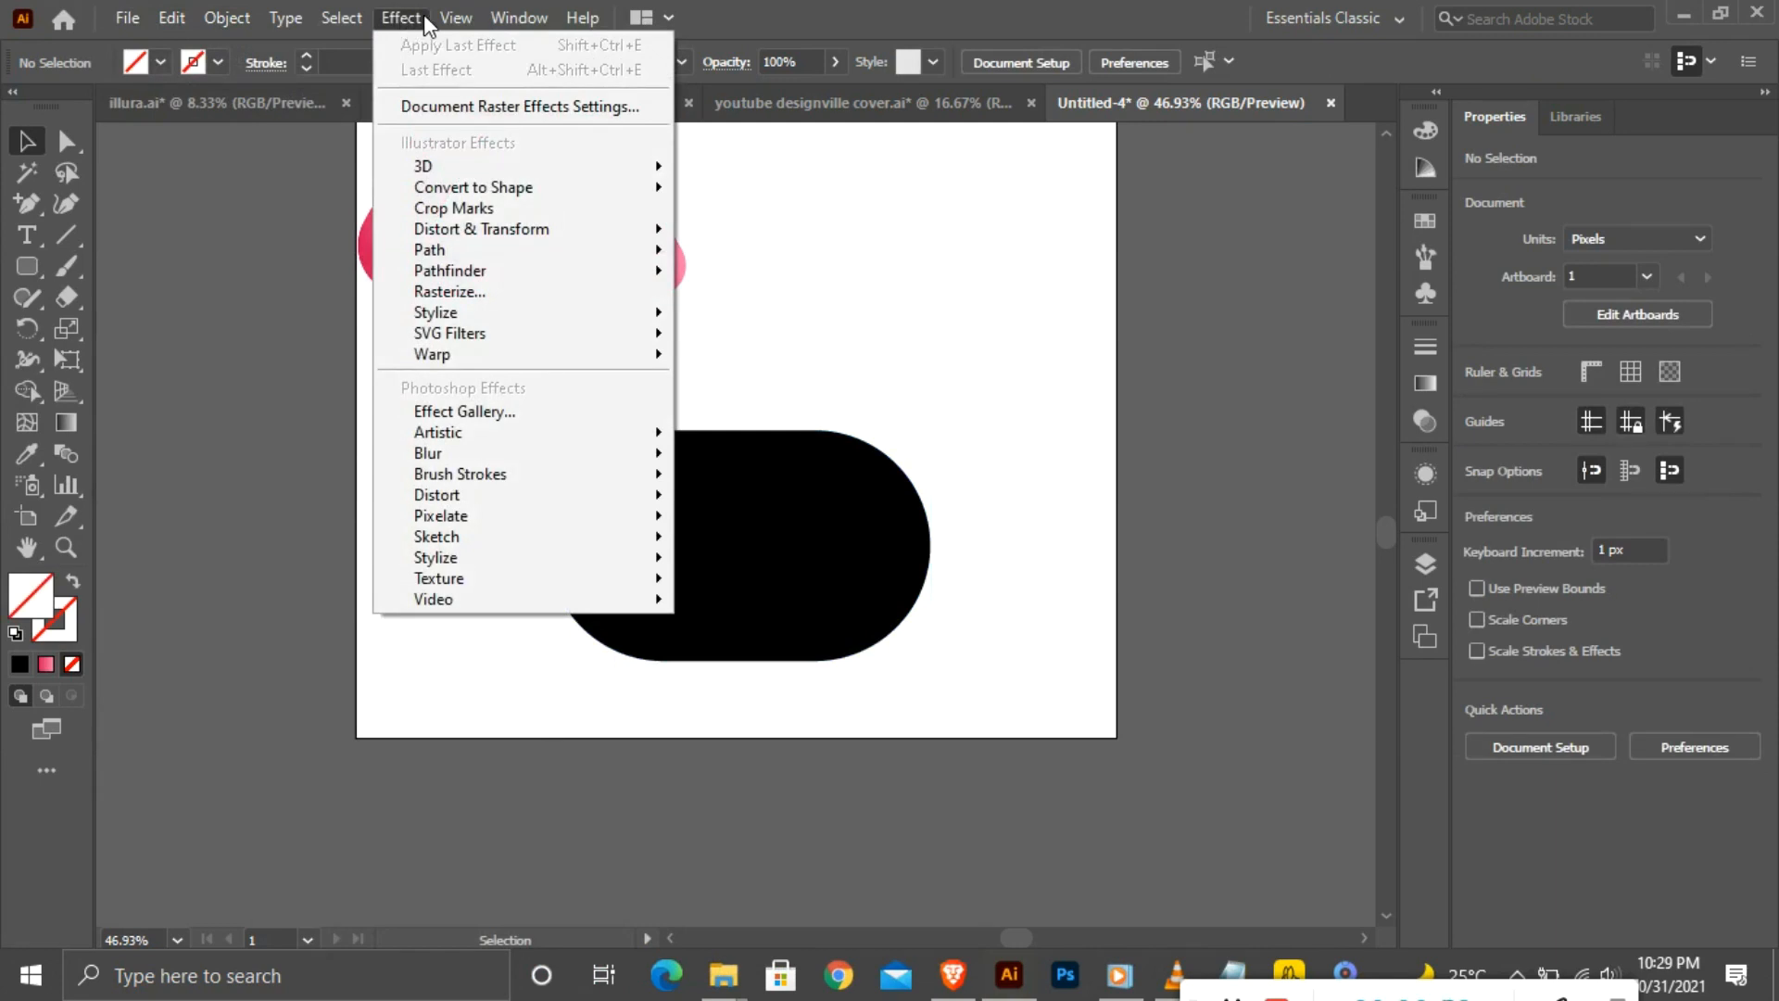
mouse_move(464, 13)
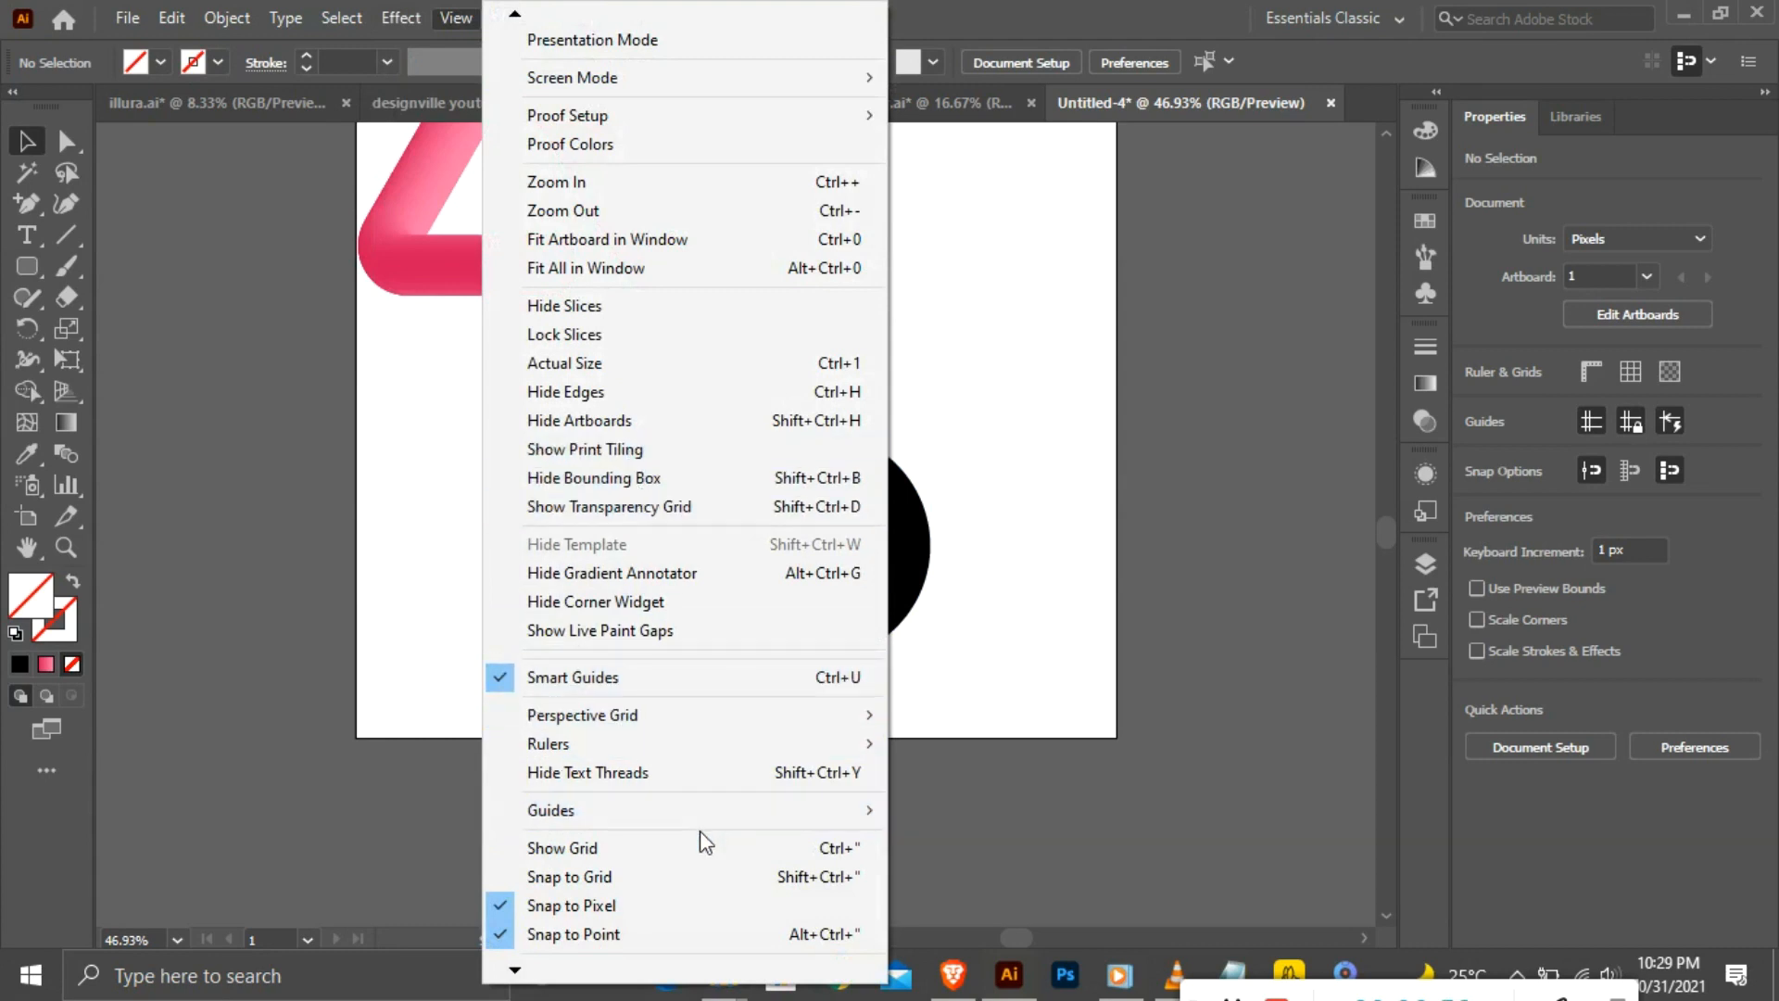
mouse_move(521, 970)
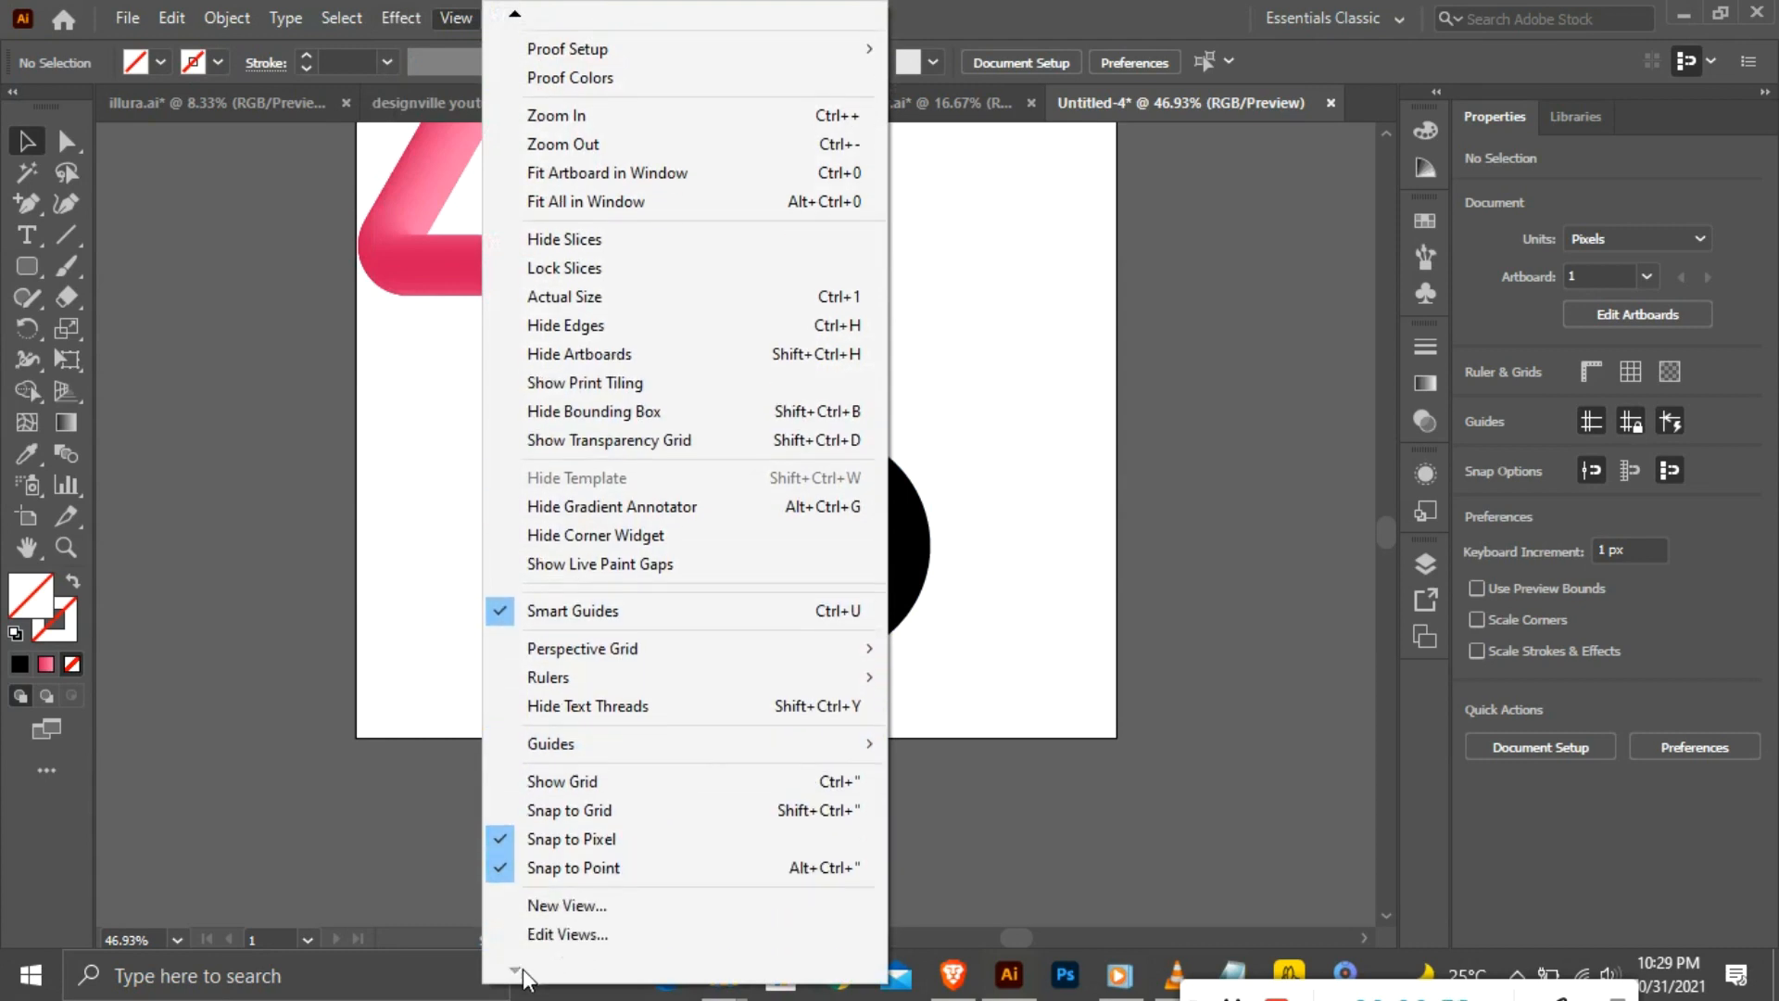
click(375, 433)
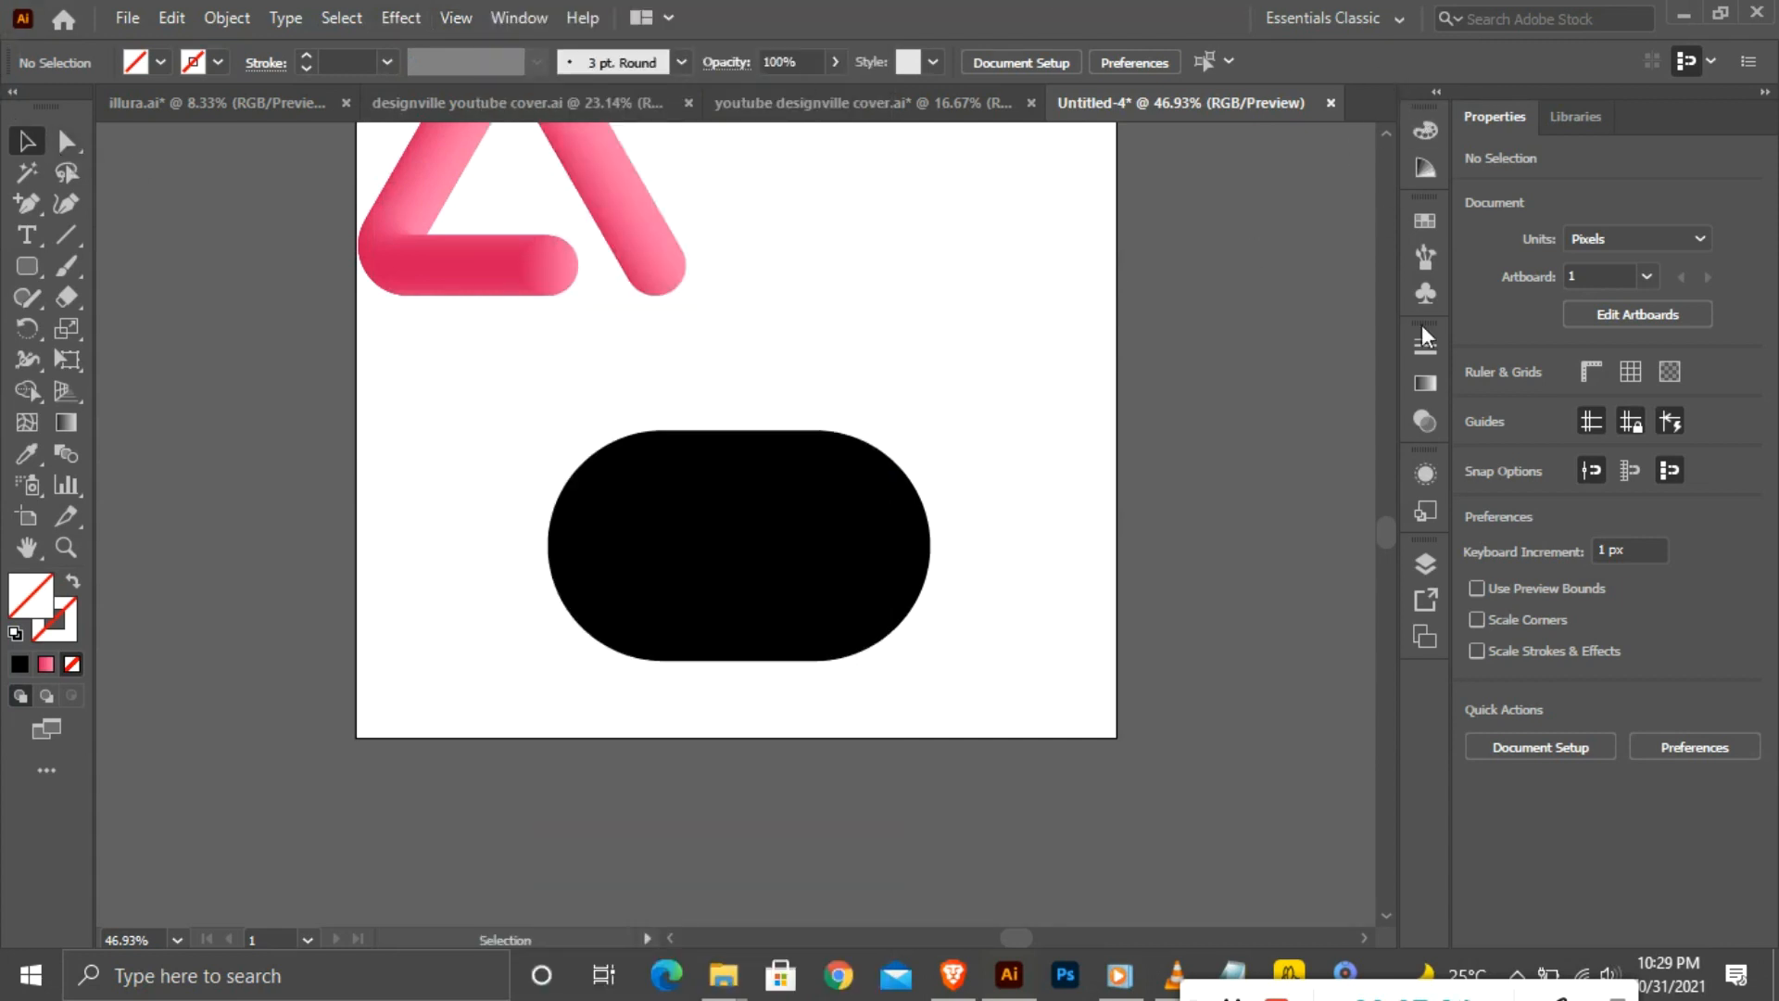
scroll(1222, 351, up, 1)
scroll(1222, 350, up, 1)
click(1383, 15)
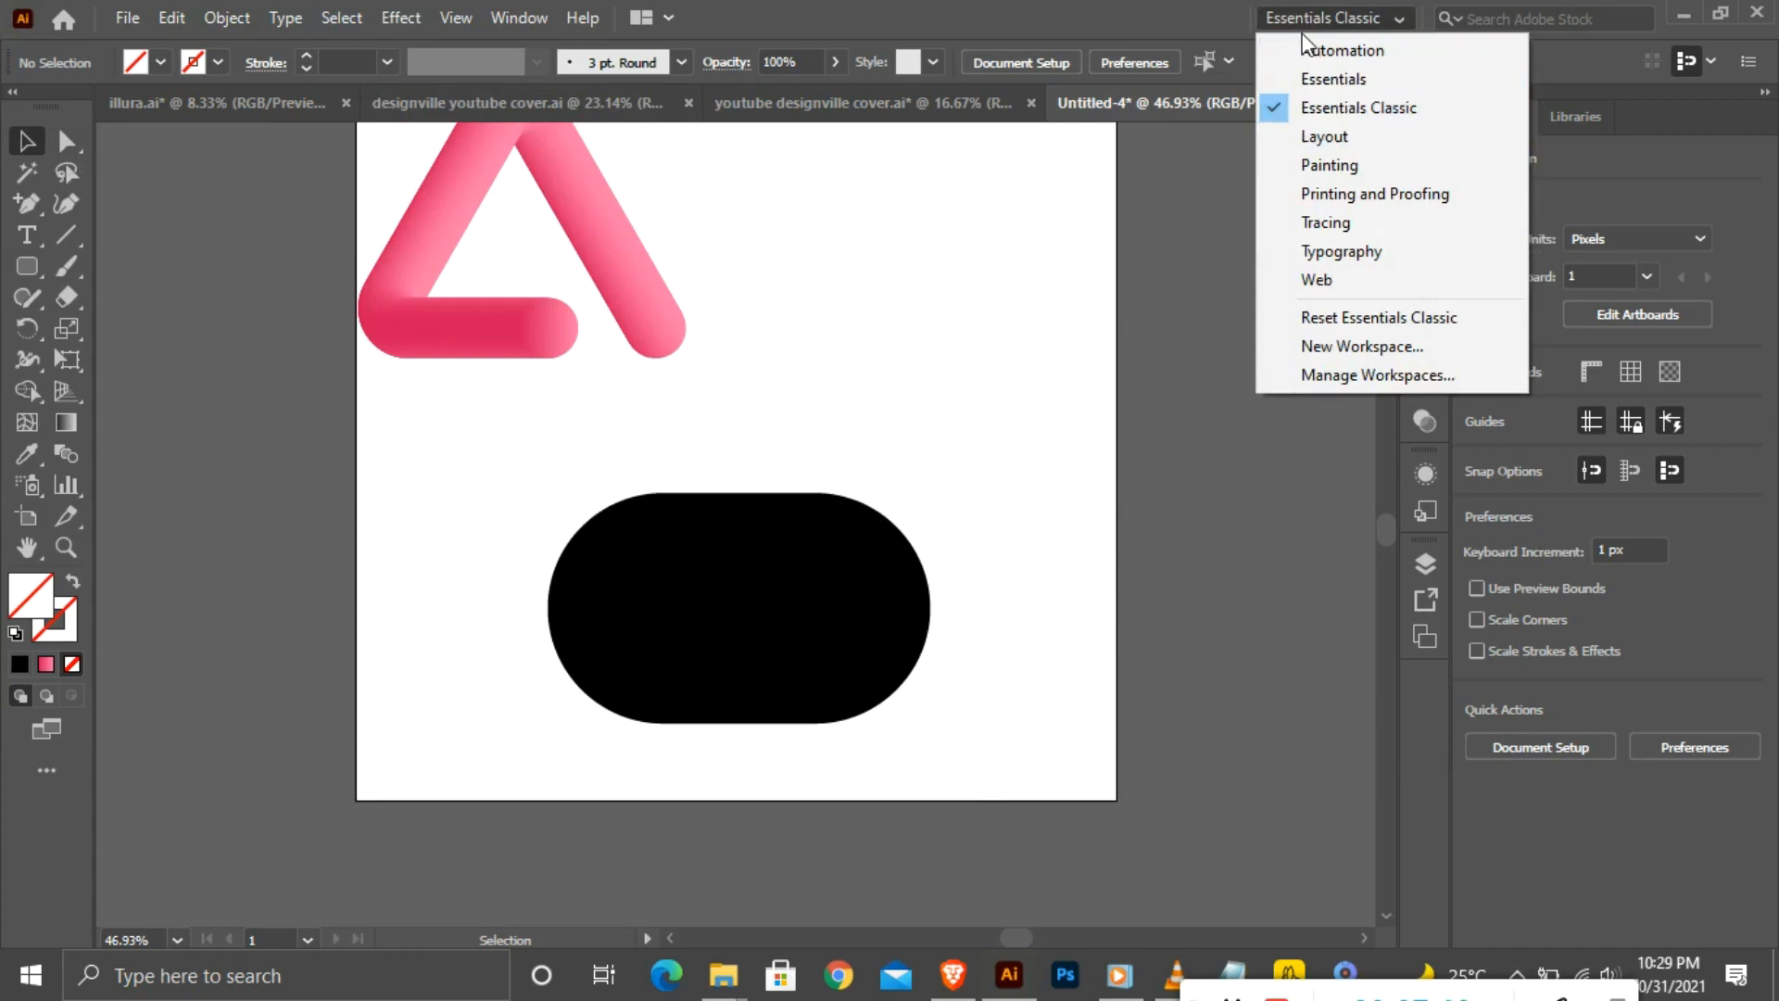
click(1337, 108)
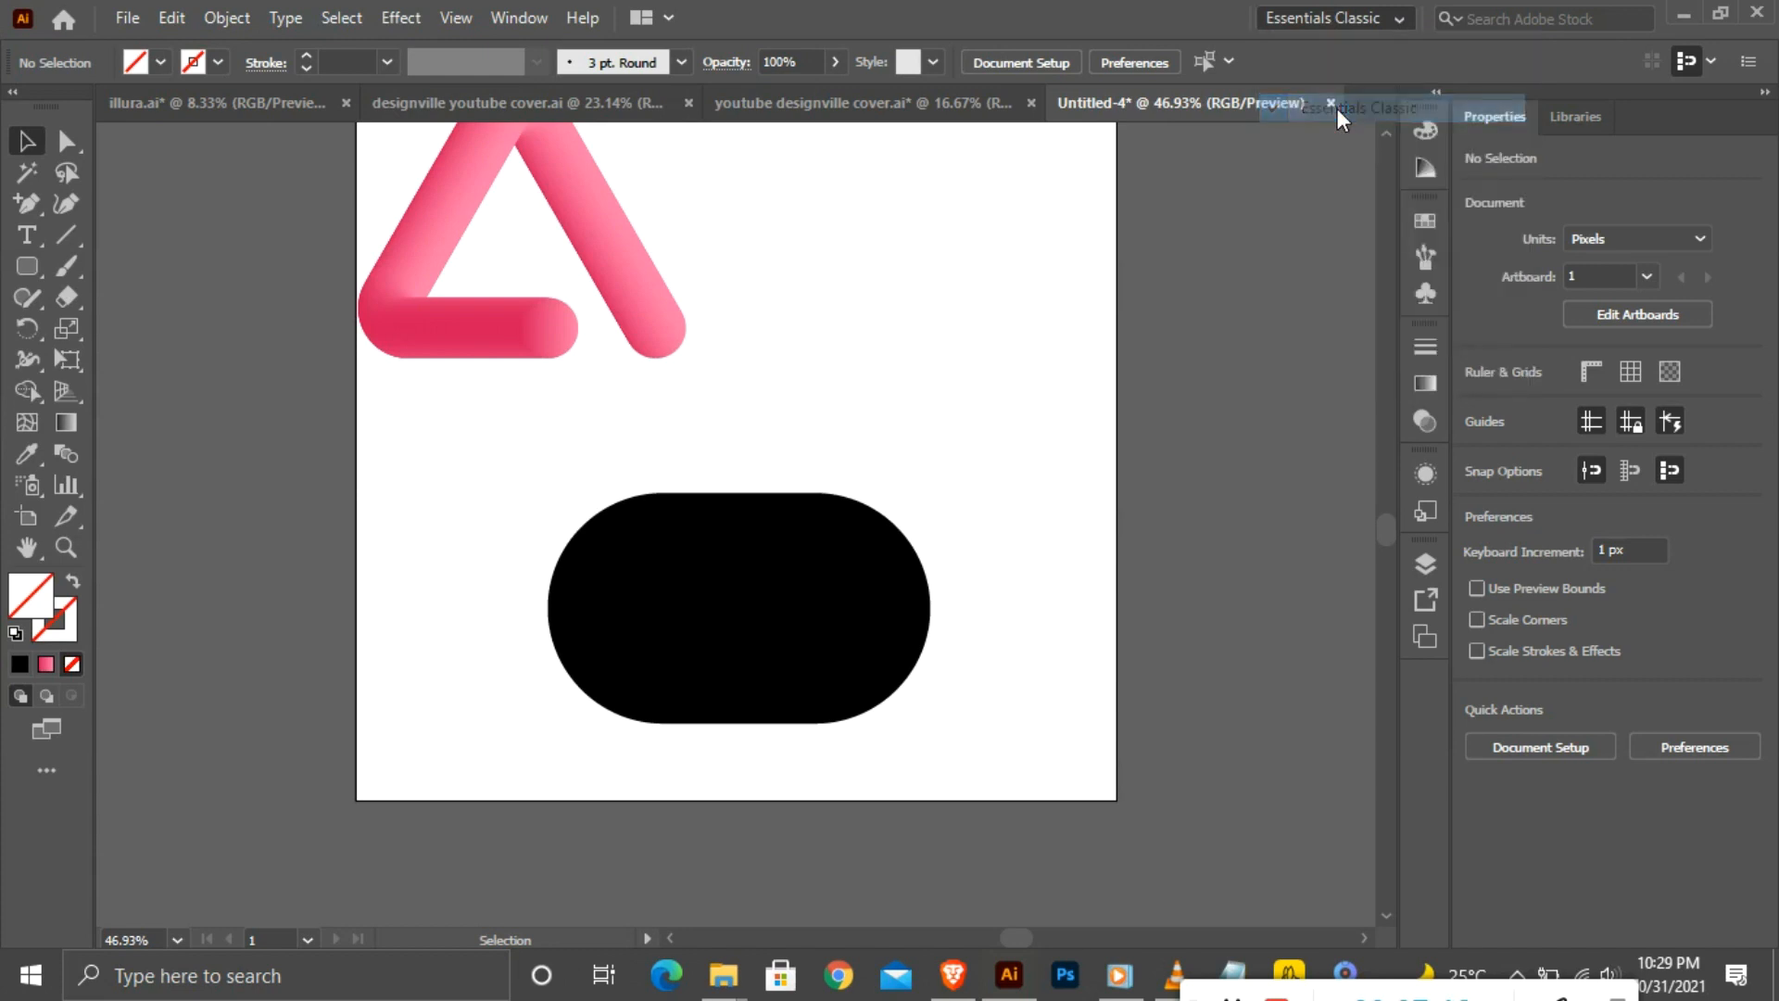
Split the black pill along the vertical line with the Pathfinder Divide operation.
click(690, 542)
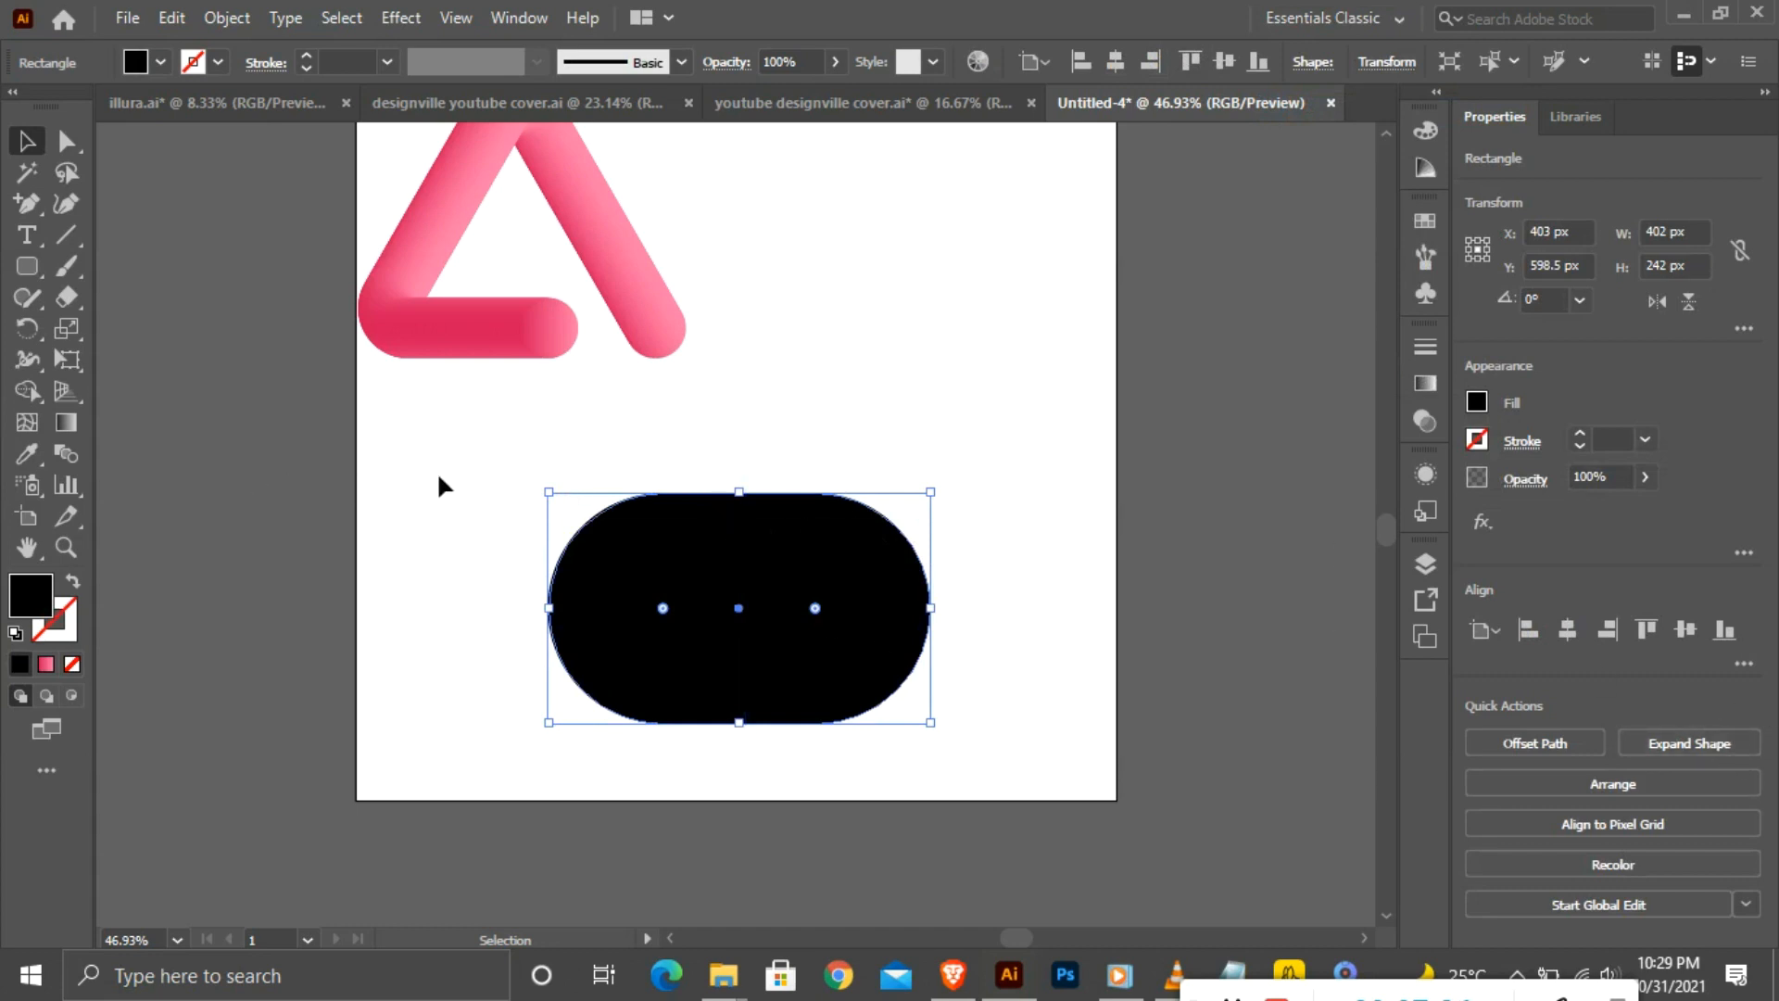
click(1016, 515)
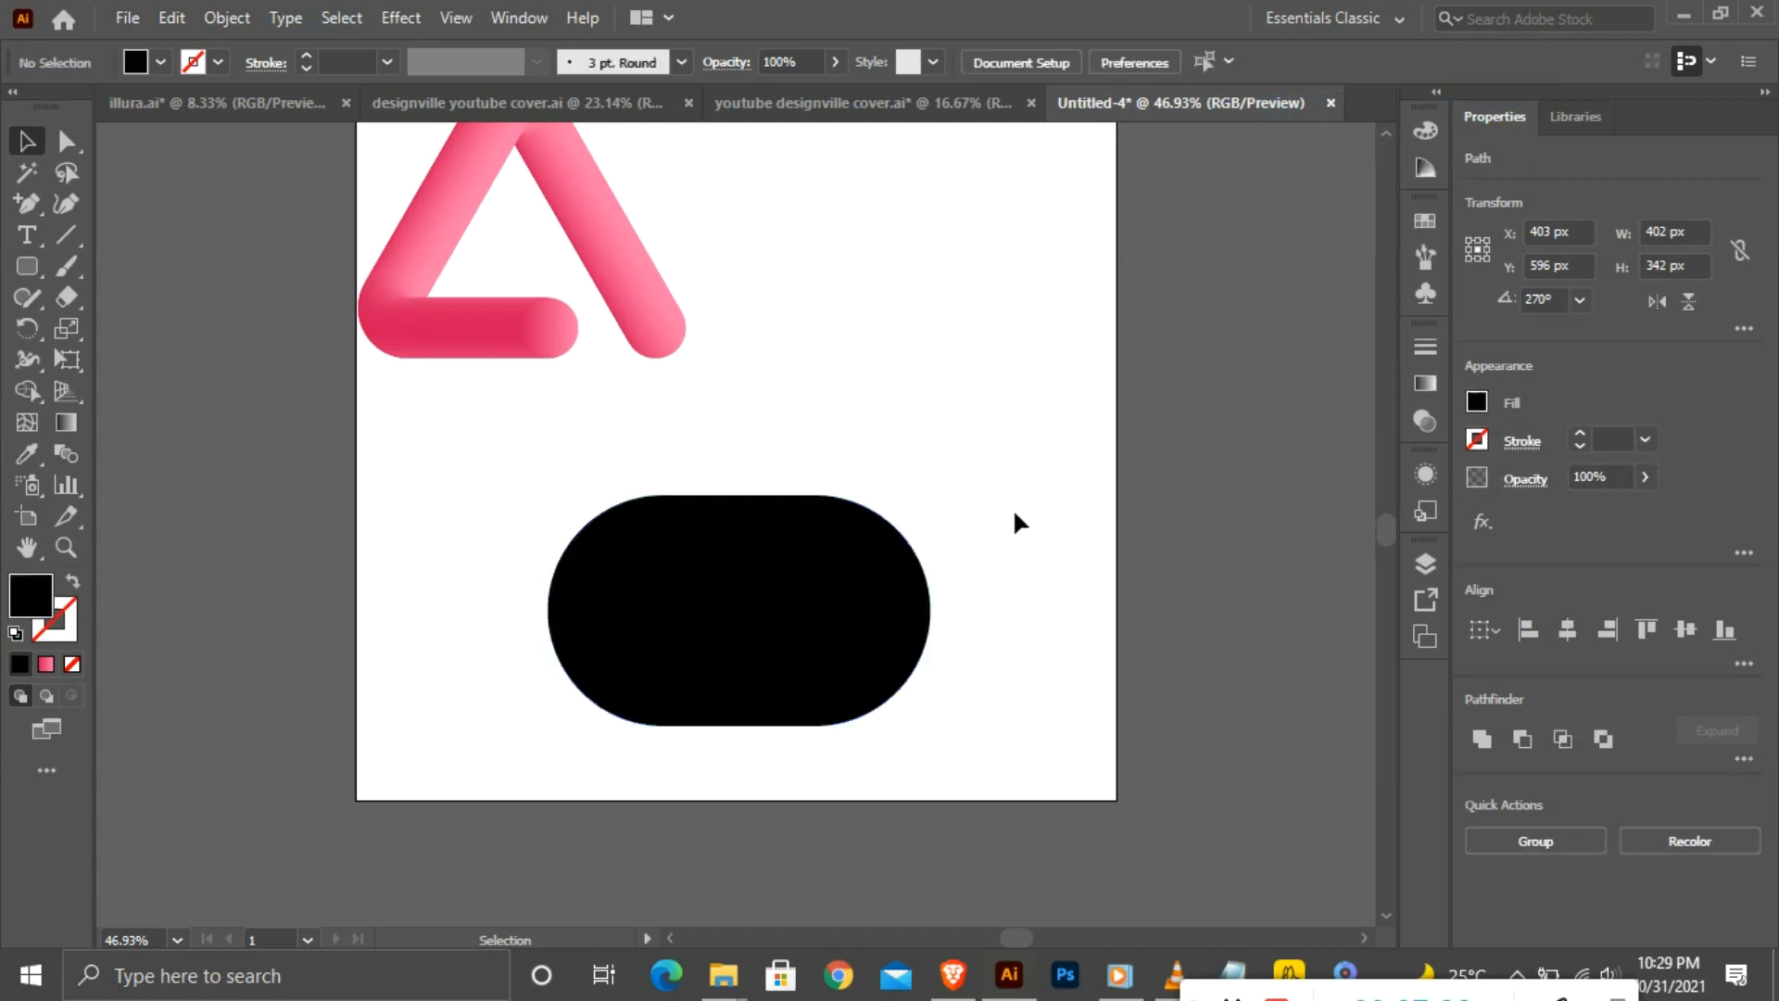
drag(549, 405, 961, 719)
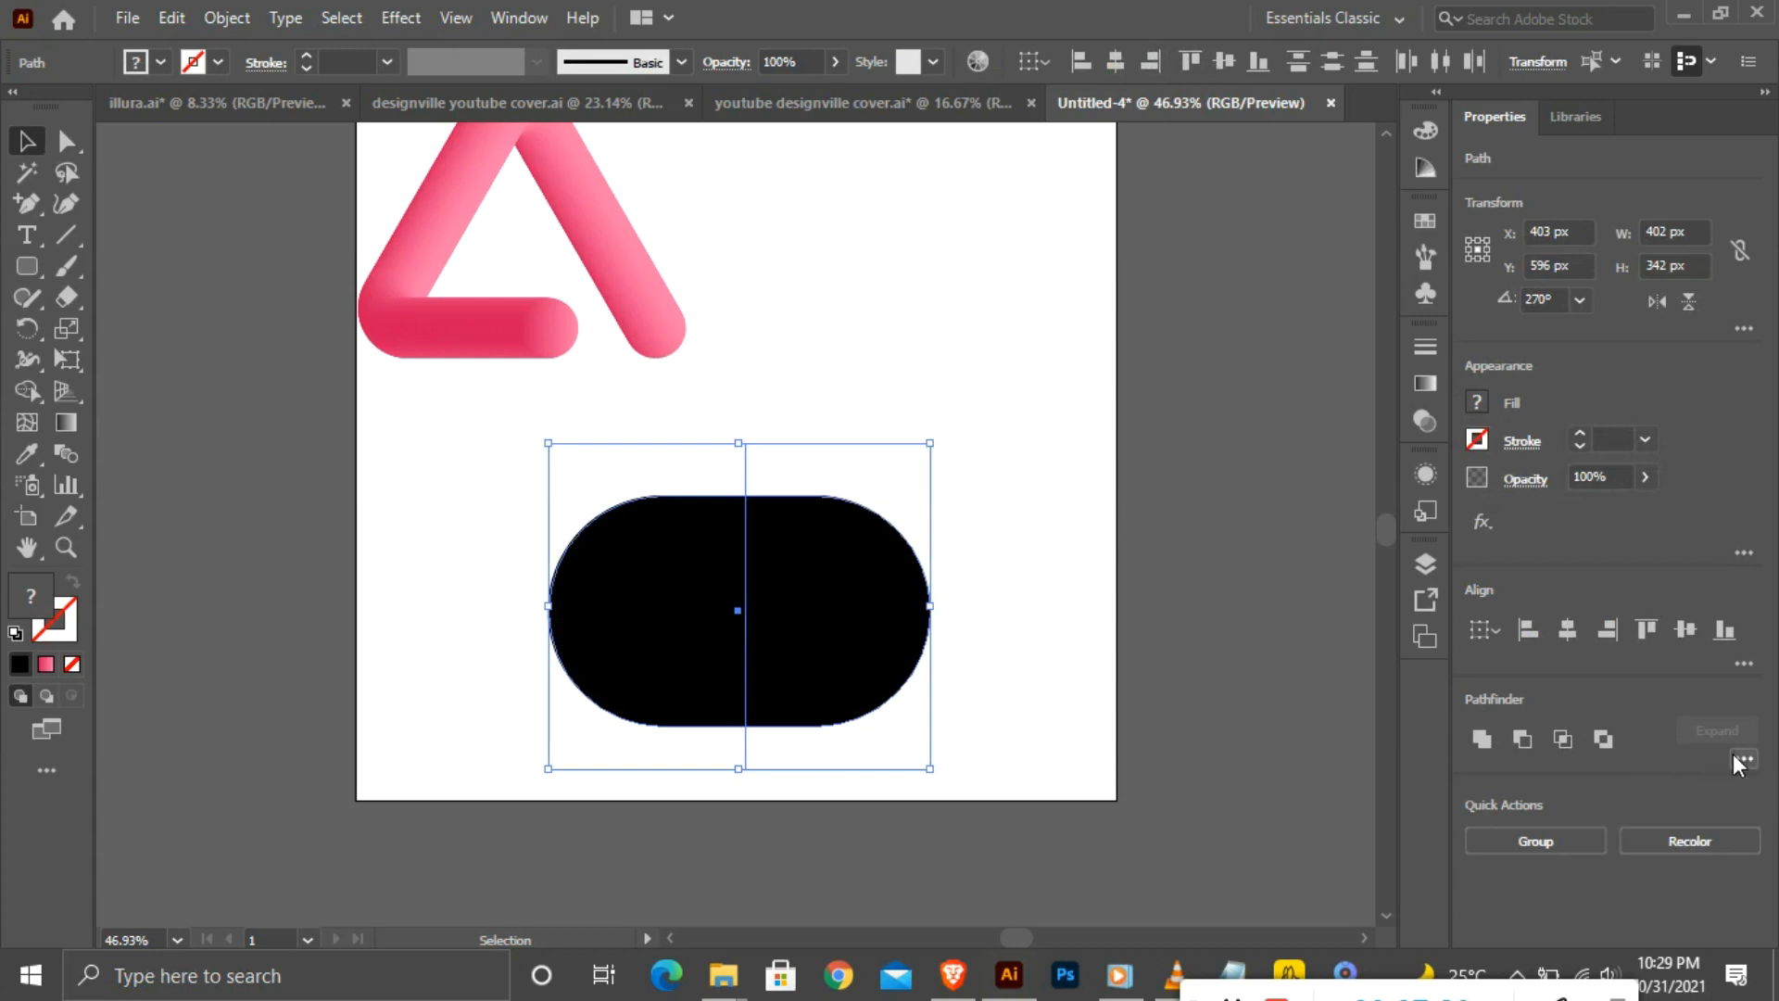
click(1742, 759)
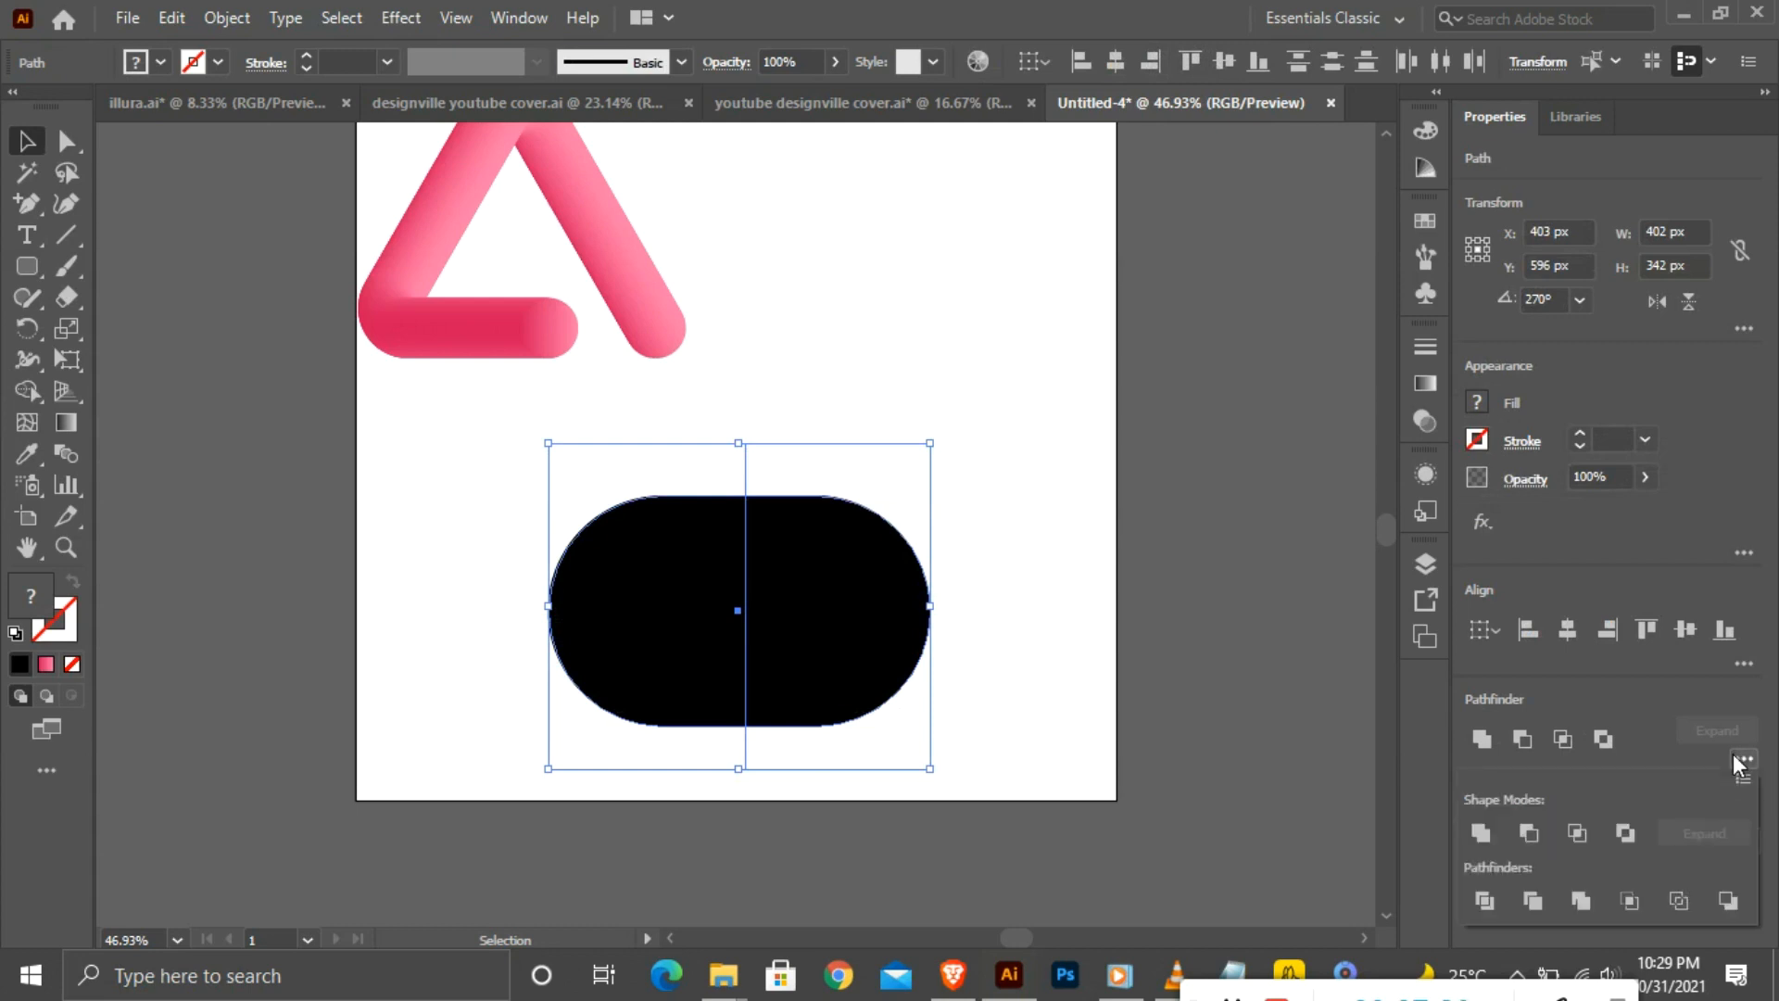
click(1486, 898)
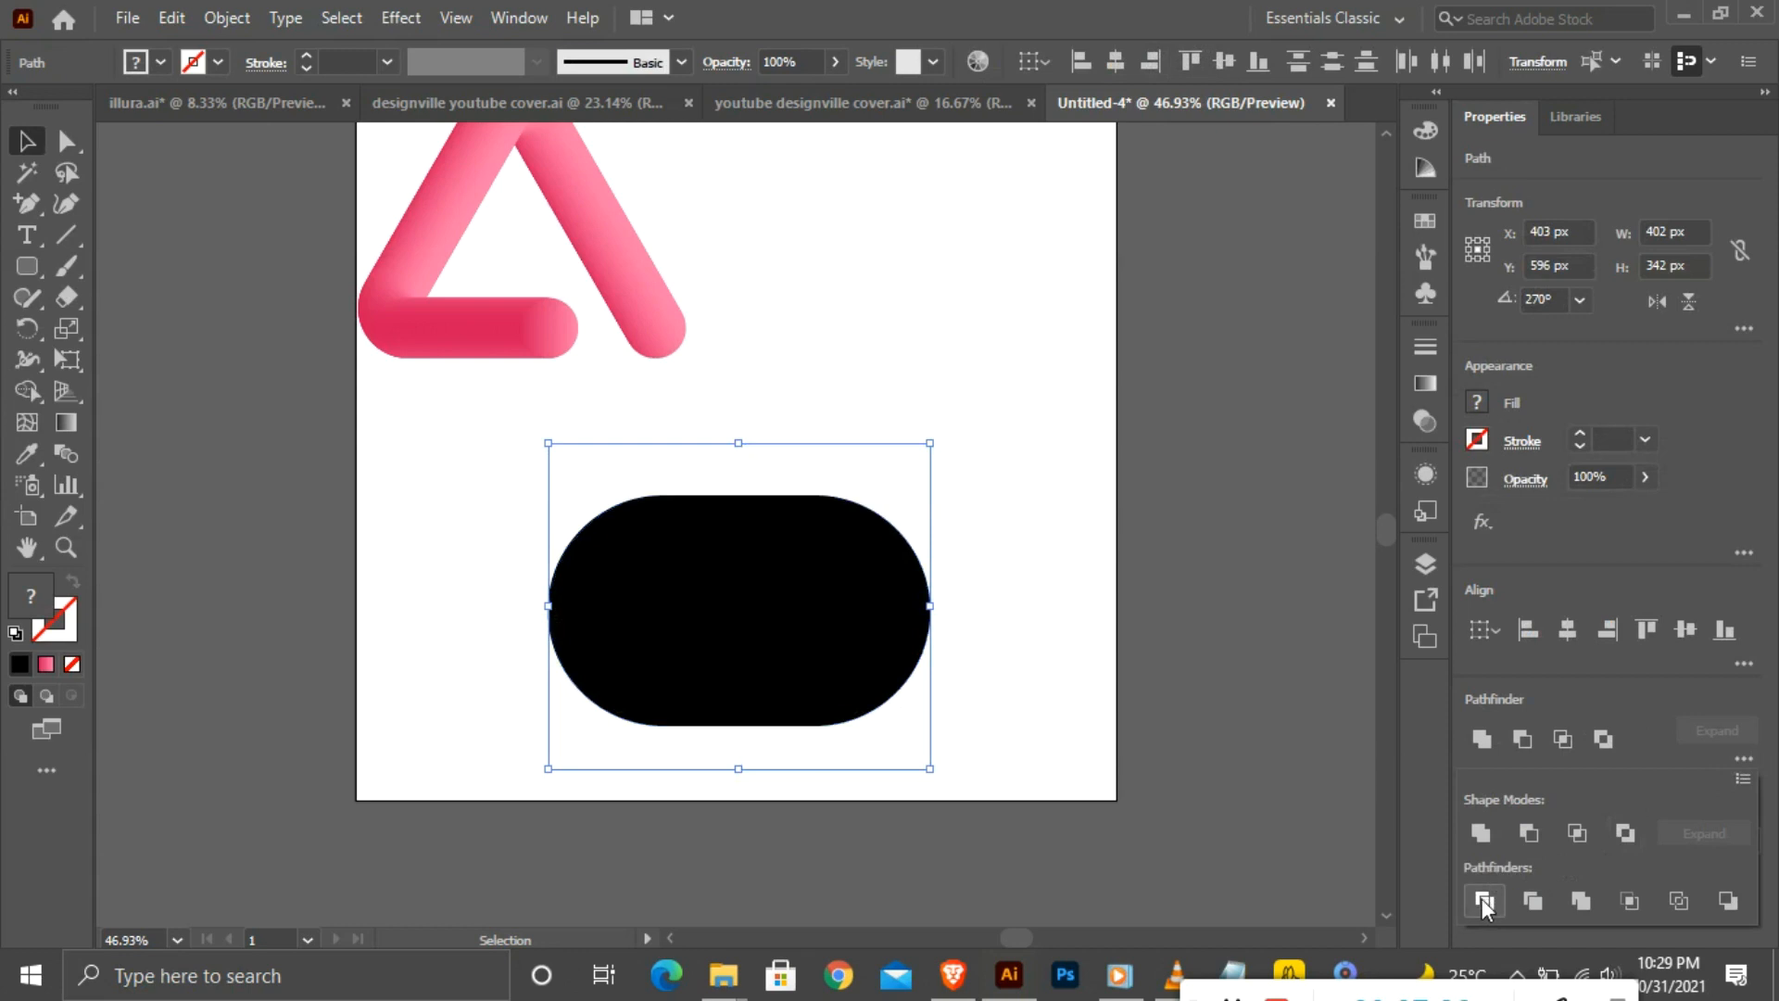
click(972, 471)
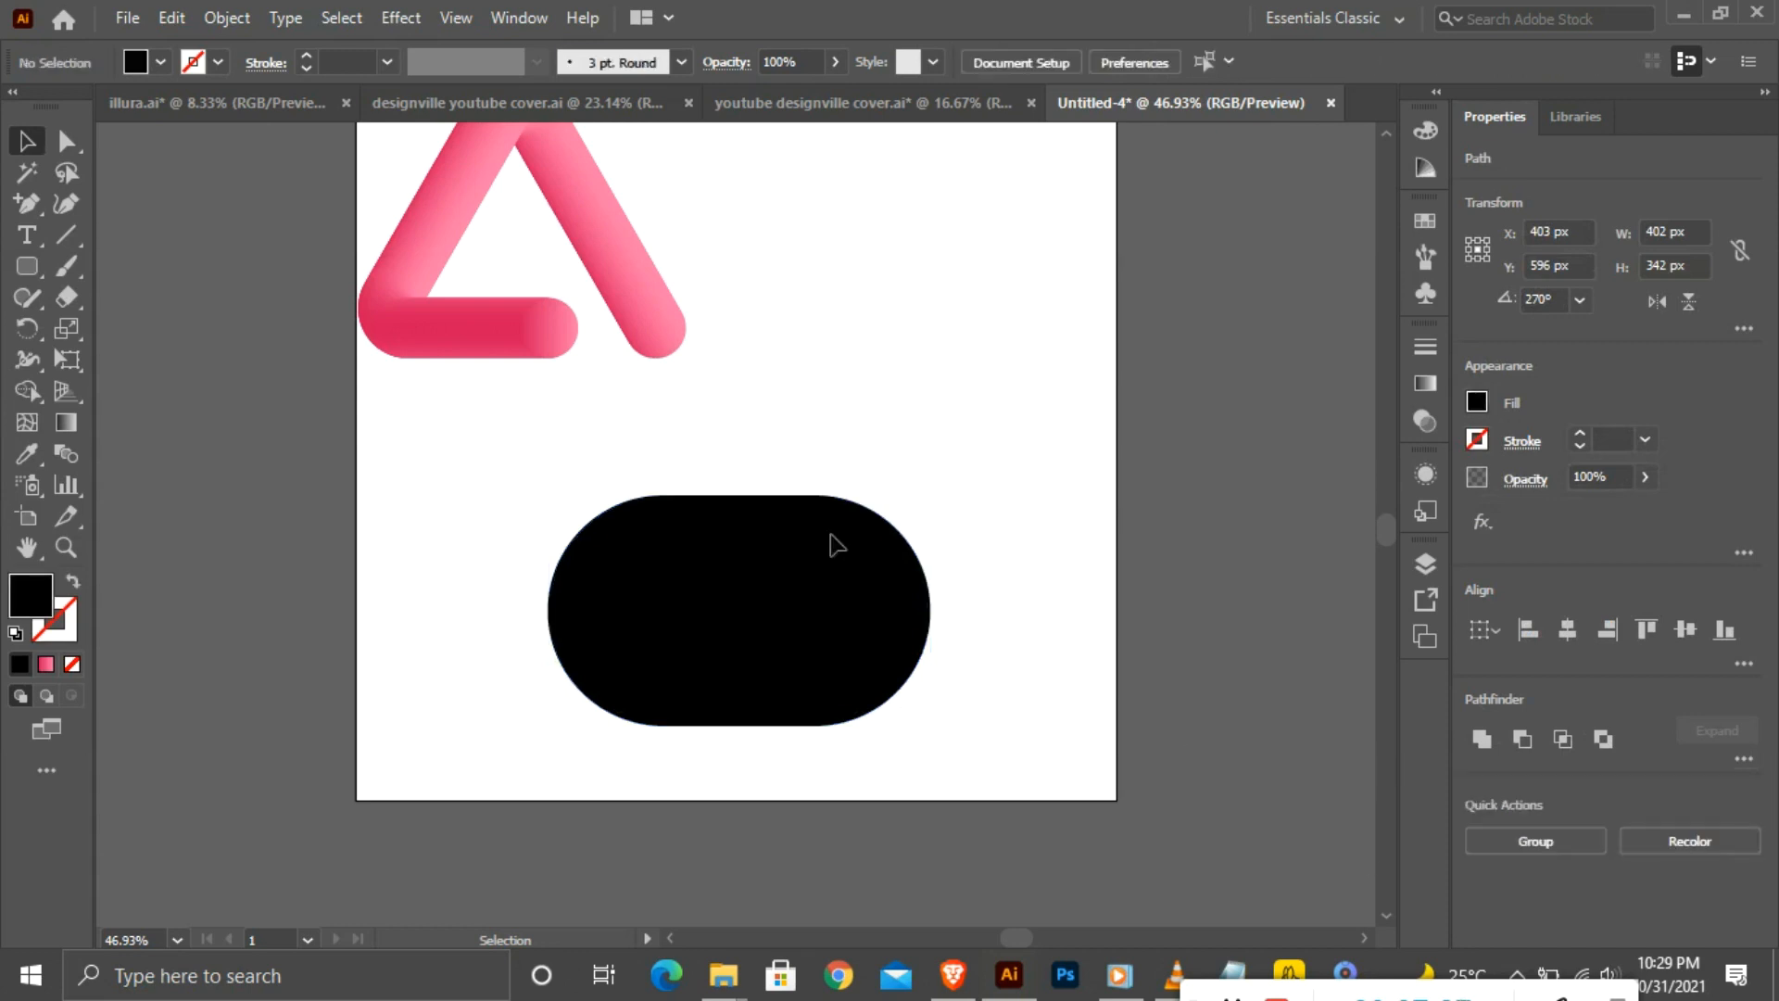
Ungroup the divided pill so its two halves become separate objects.
click(739, 556)
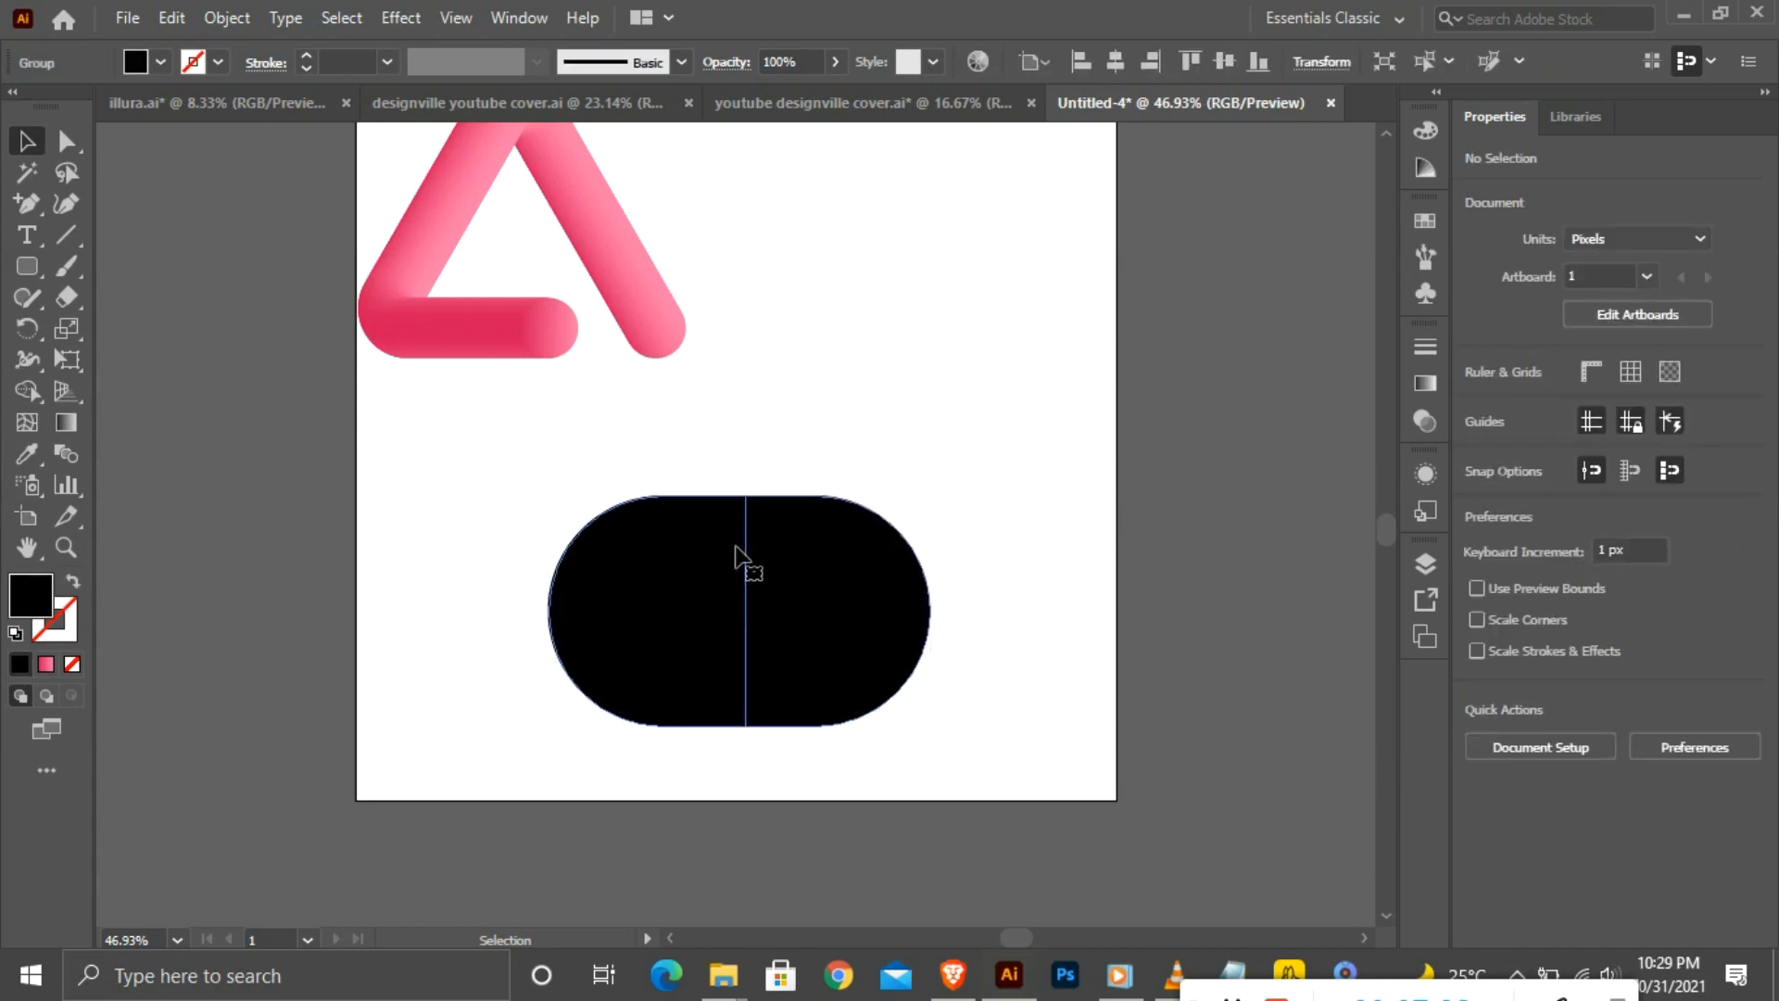
click(1055, 437)
click(782, 607)
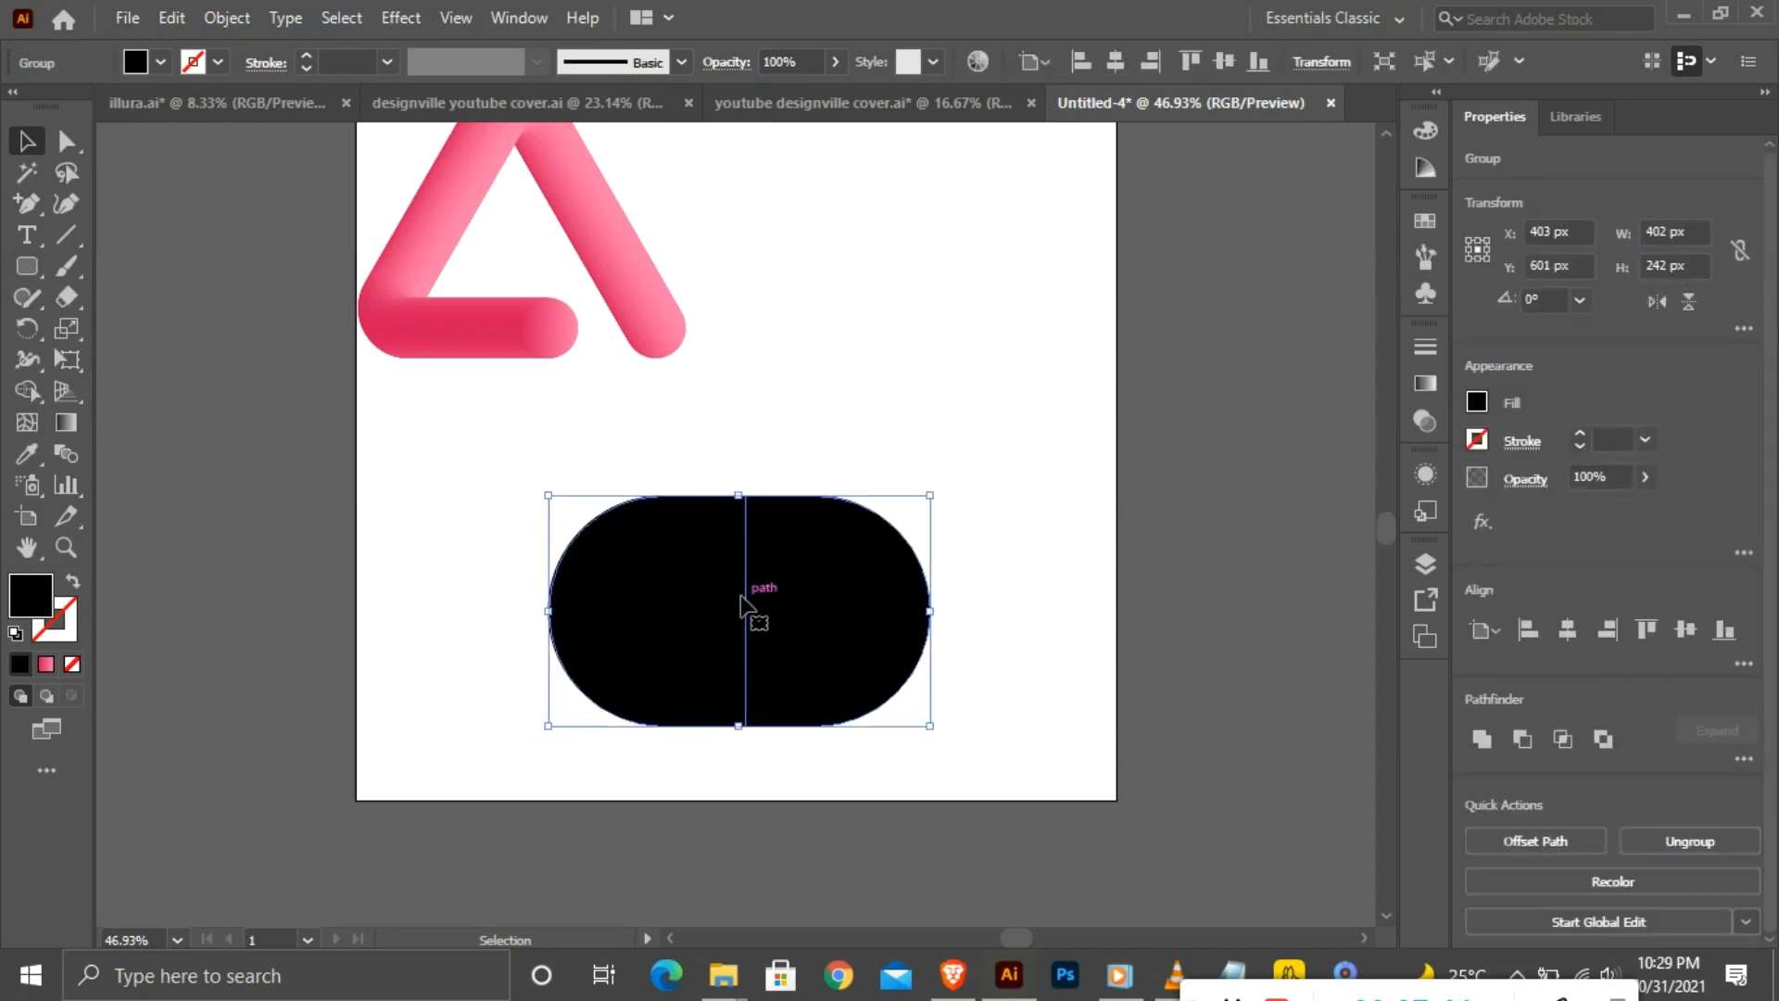
scroll(741, 600, up, 1)
right_click(772, 639)
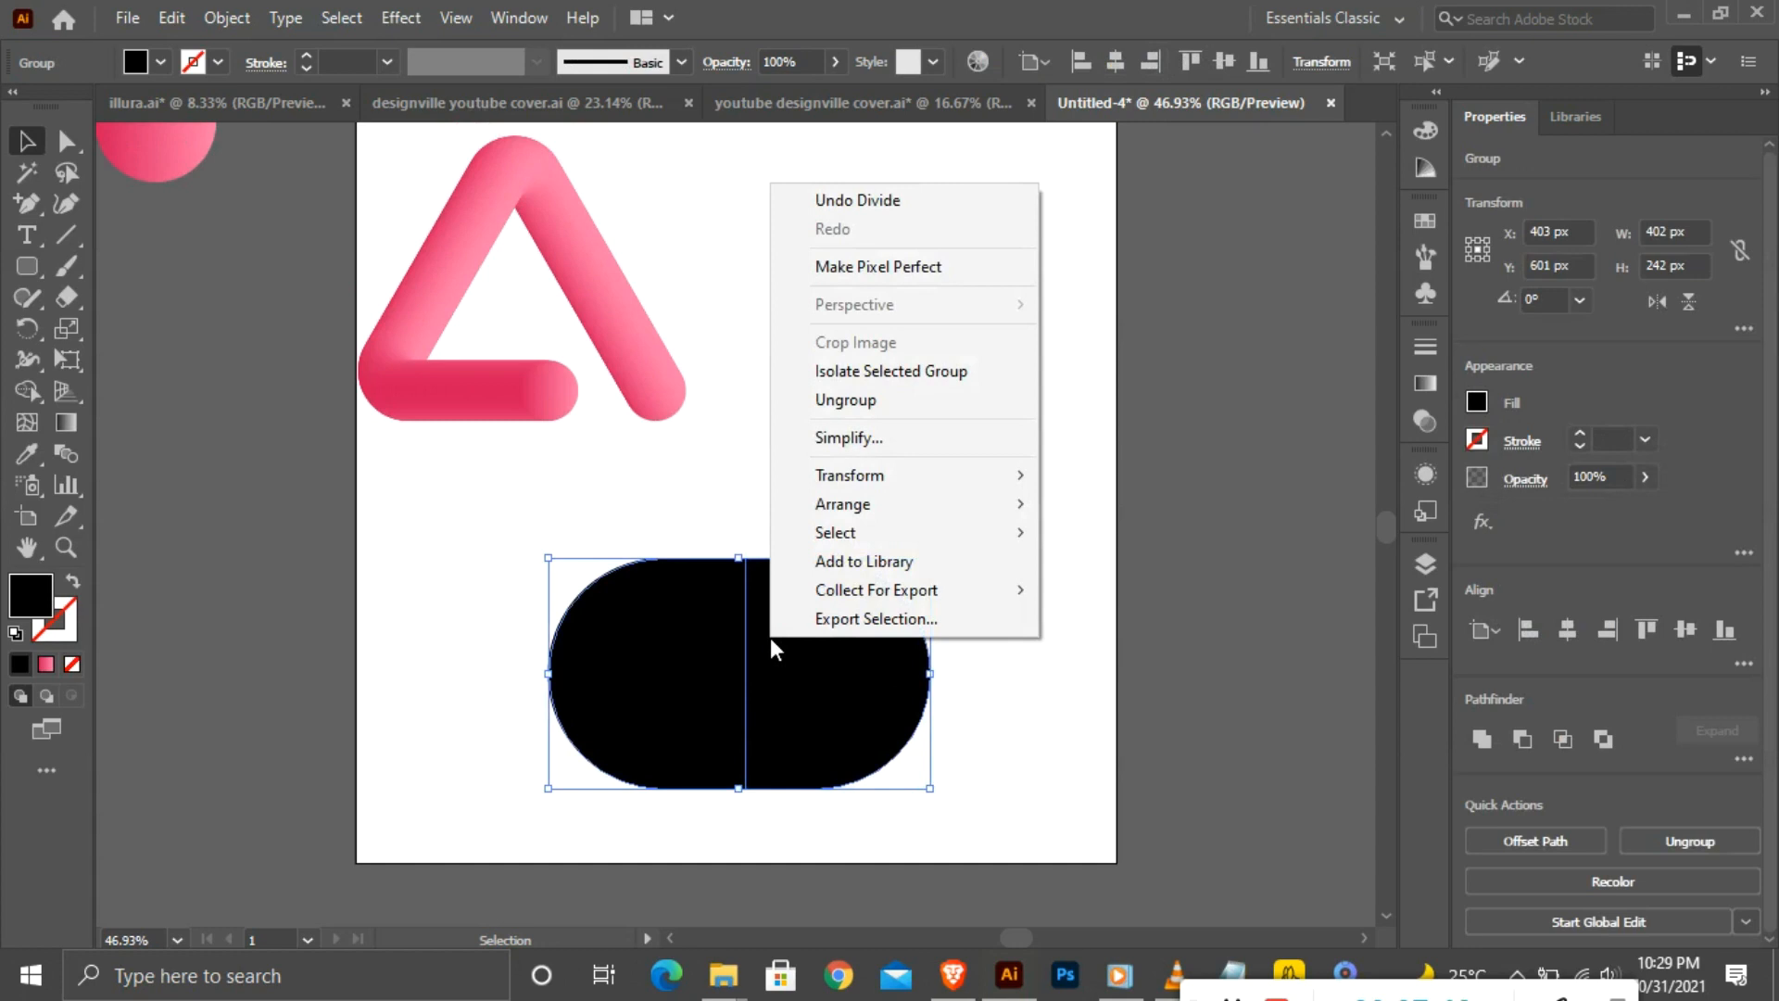
click(843, 400)
click(1005, 421)
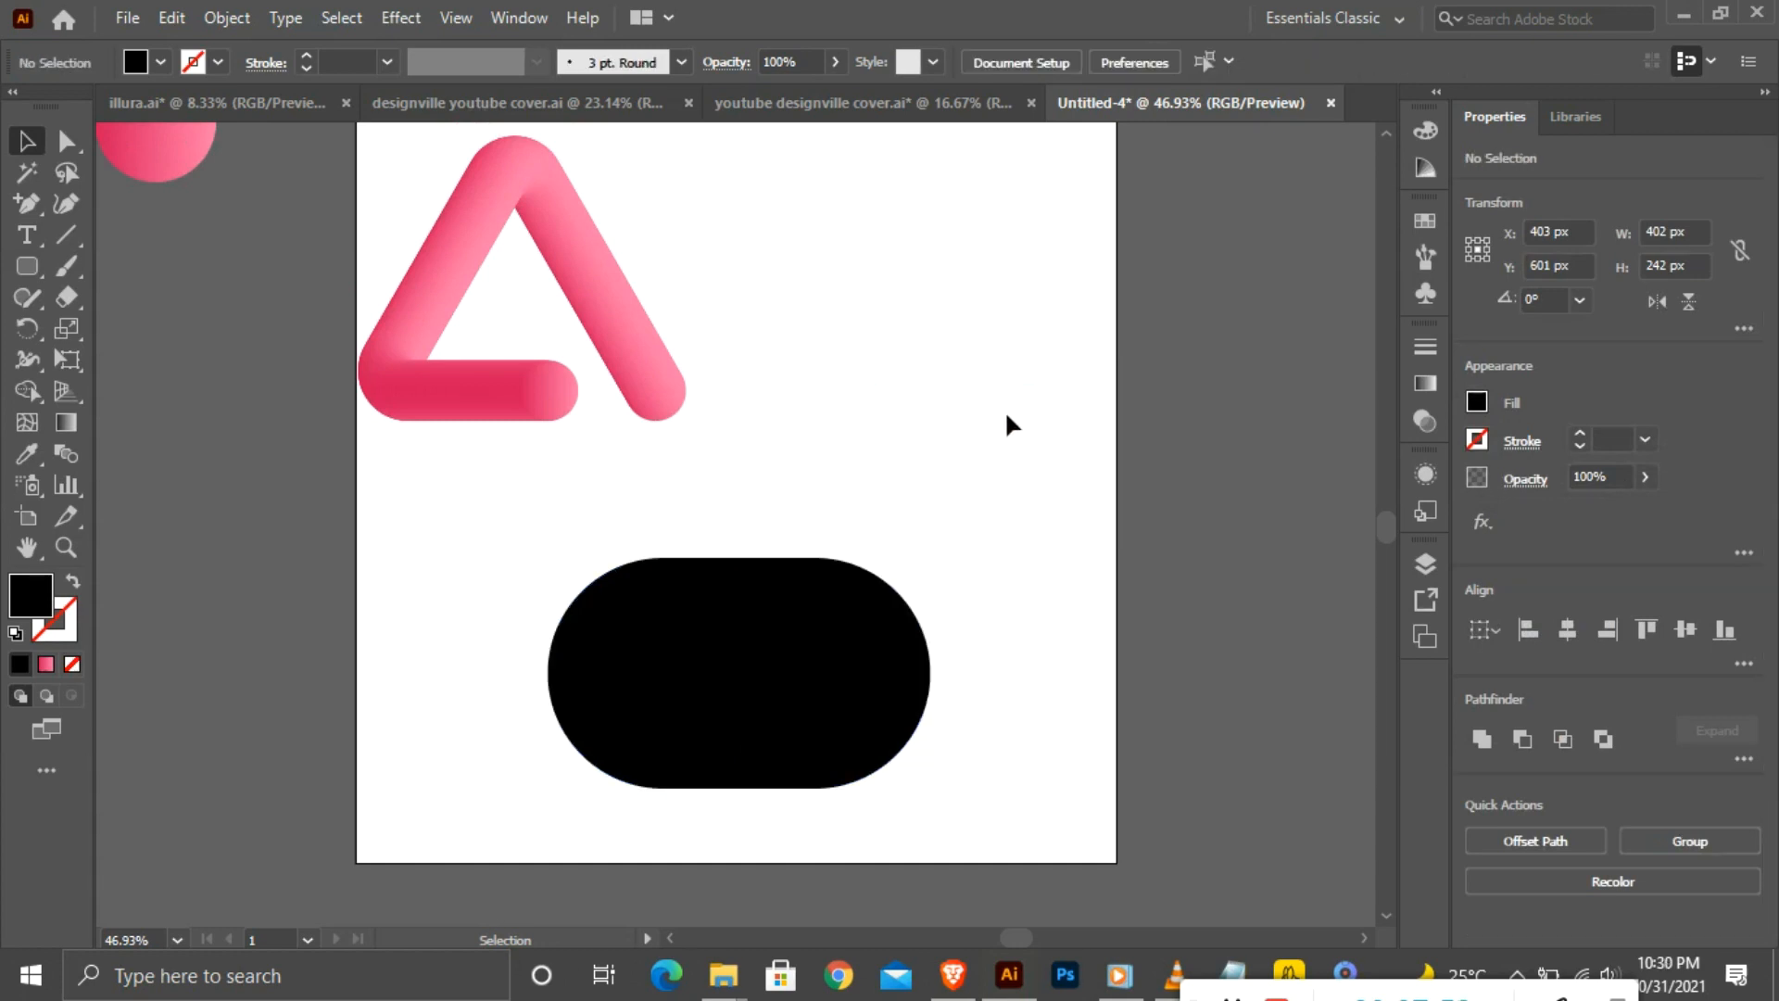
Pull the pill halves apart, placing the right one at about X 581.5, Y 328 px and the left one at about X 174.5, Y 596 px.
click(882, 620)
drag(876, 649, 946, 389)
drag(722, 683, 599, 683)
Swap the right half's black fill to a 1 pt black stroke and delete its straight vertical edge to open the path.
click(882, 408)
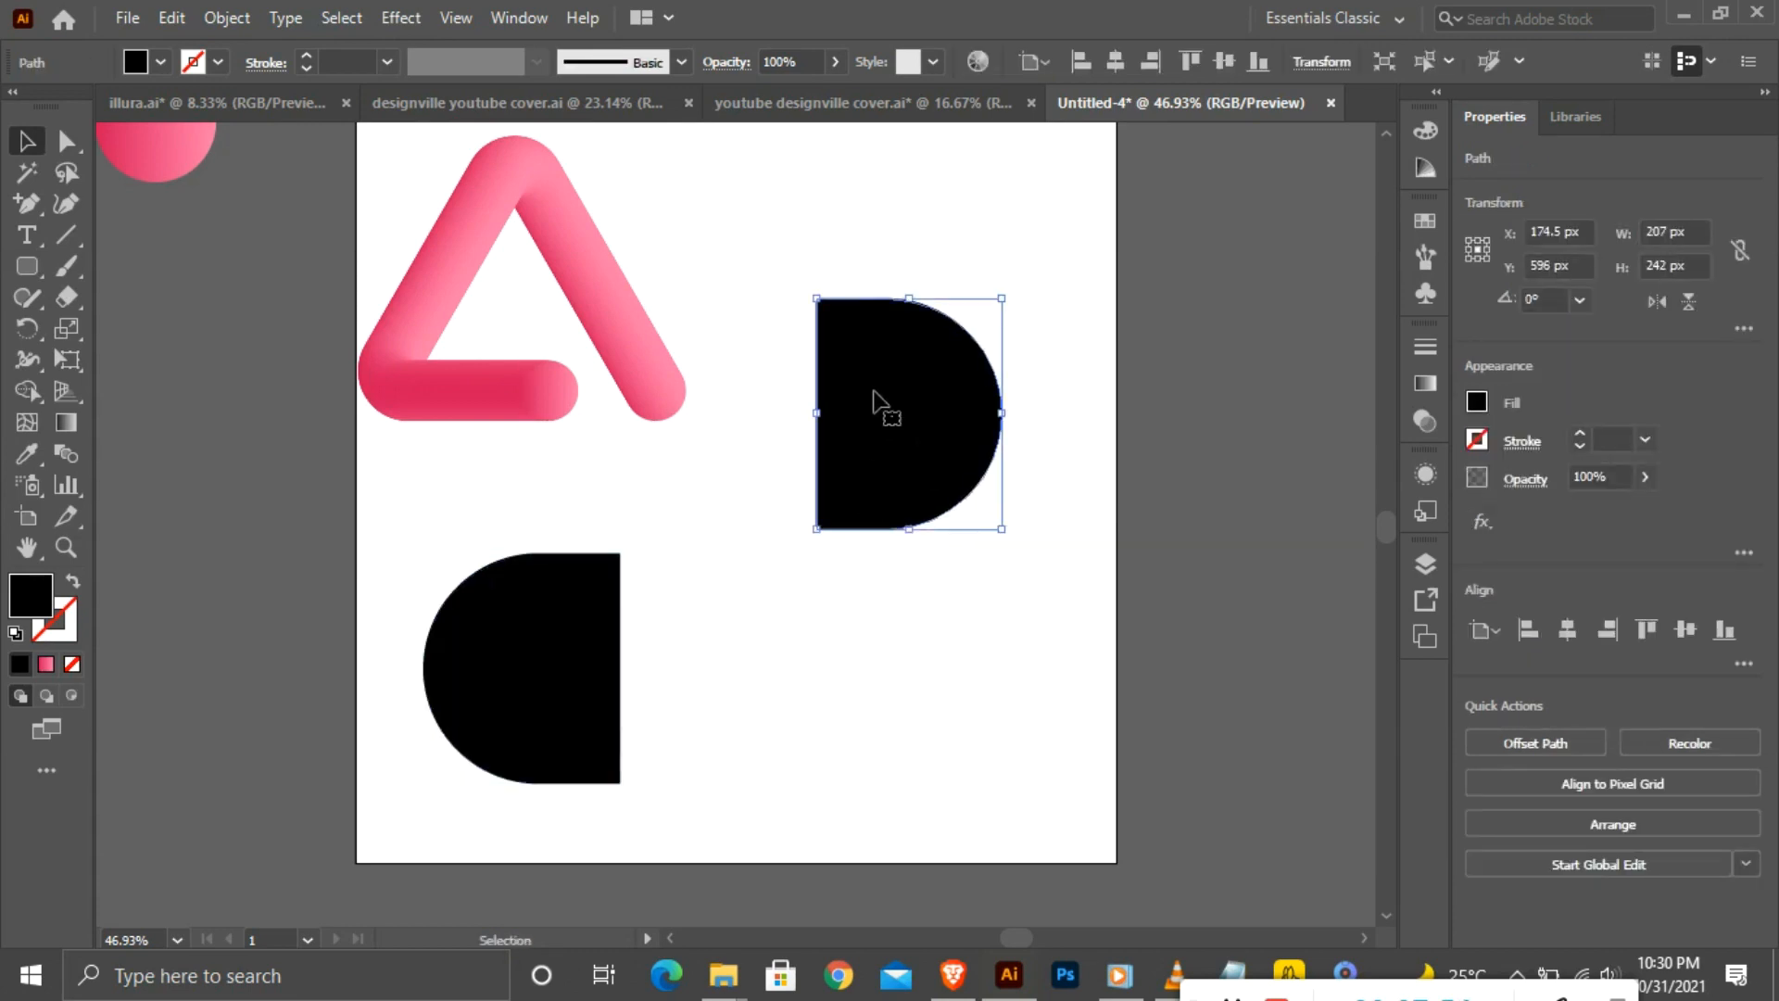
click(72, 581)
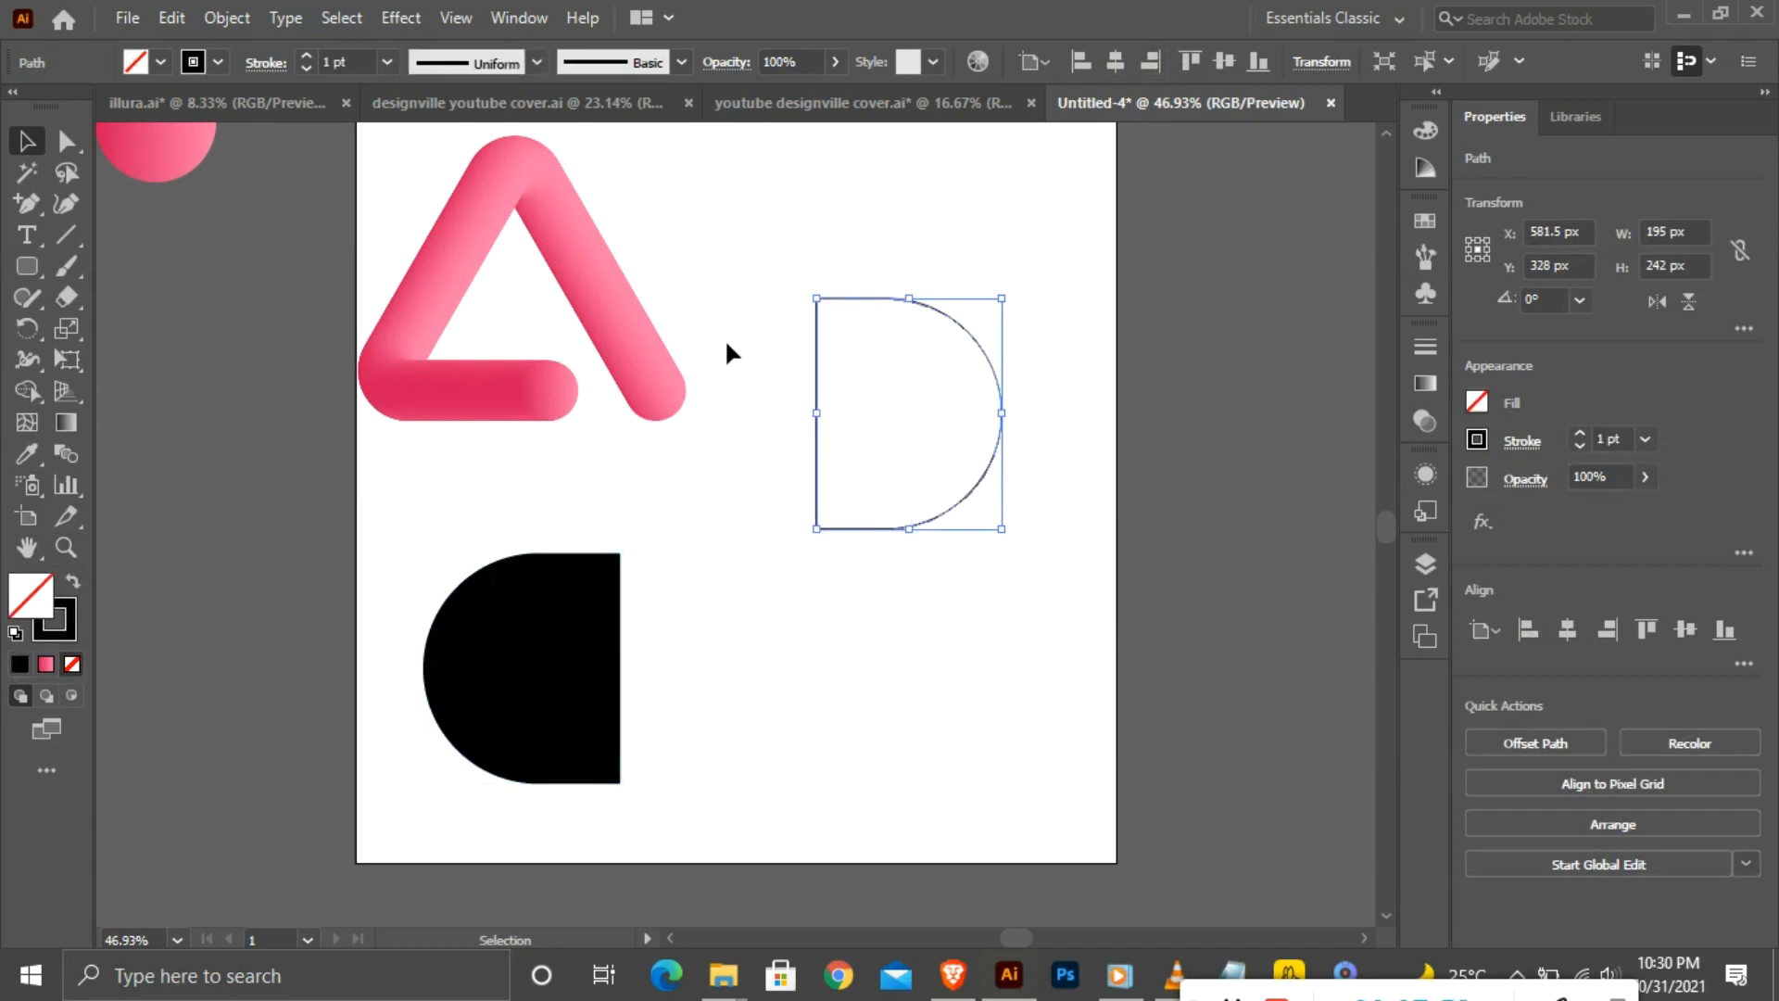
click(65, 149)
drag(780, 339, 881, 485)
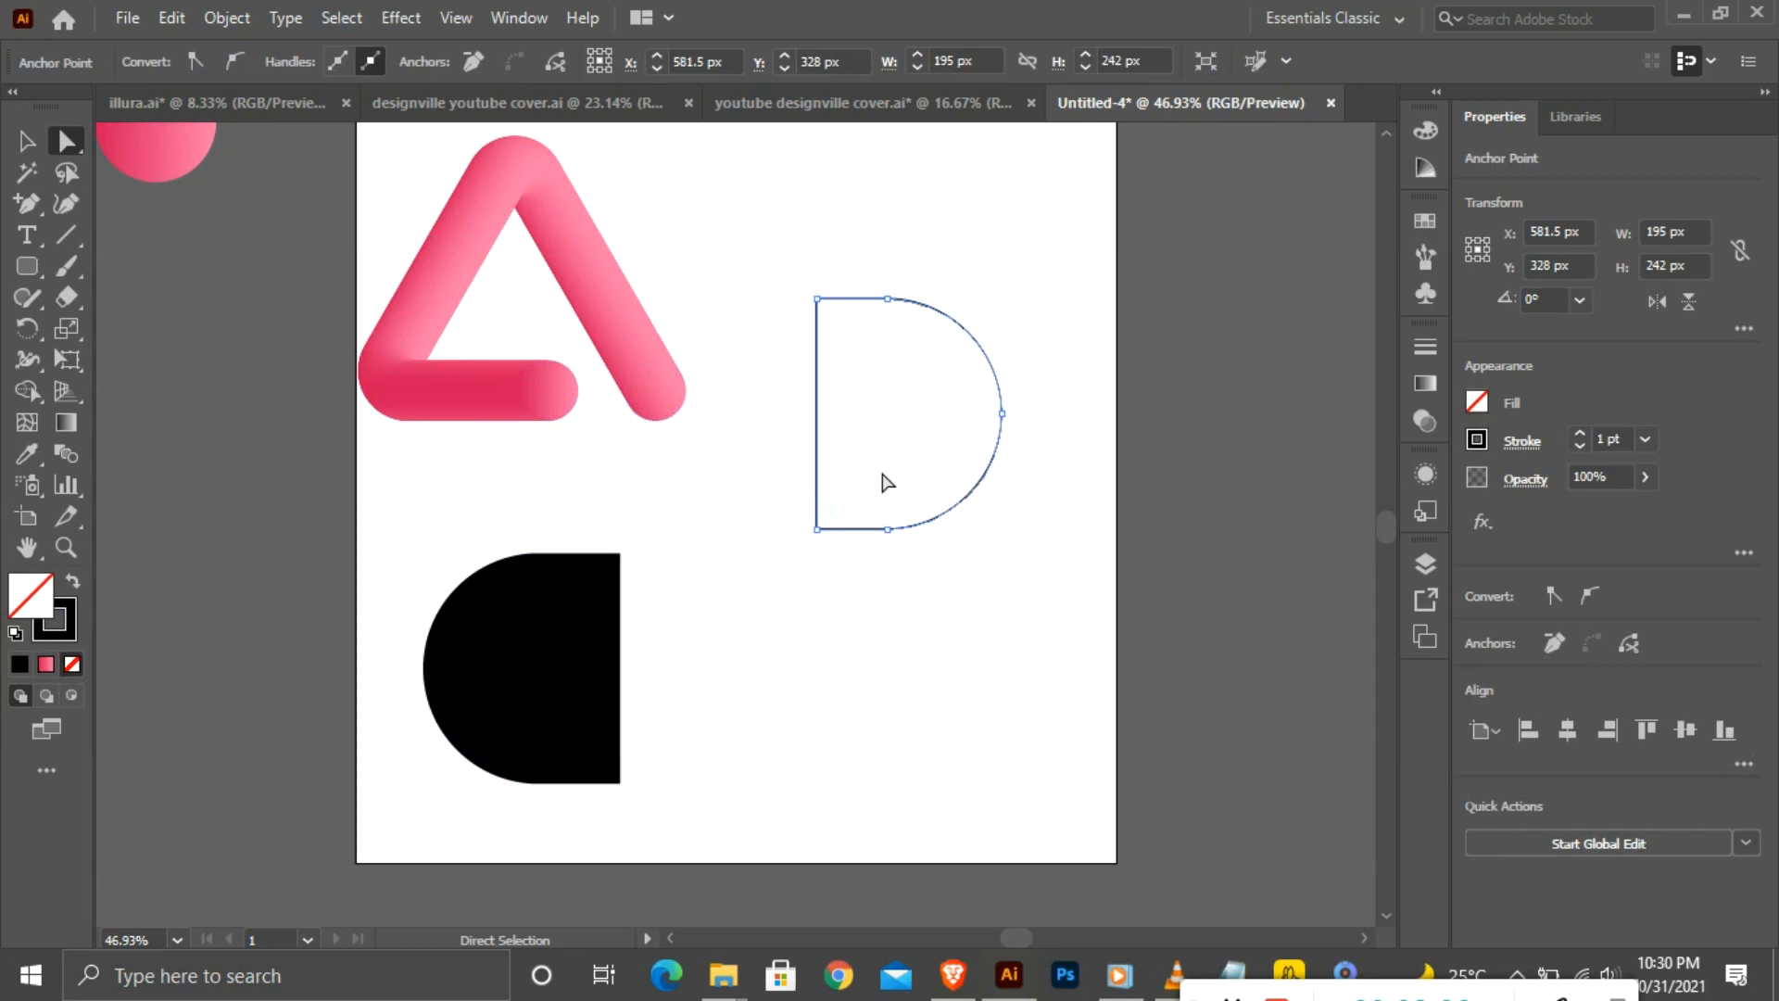
key(Delete)
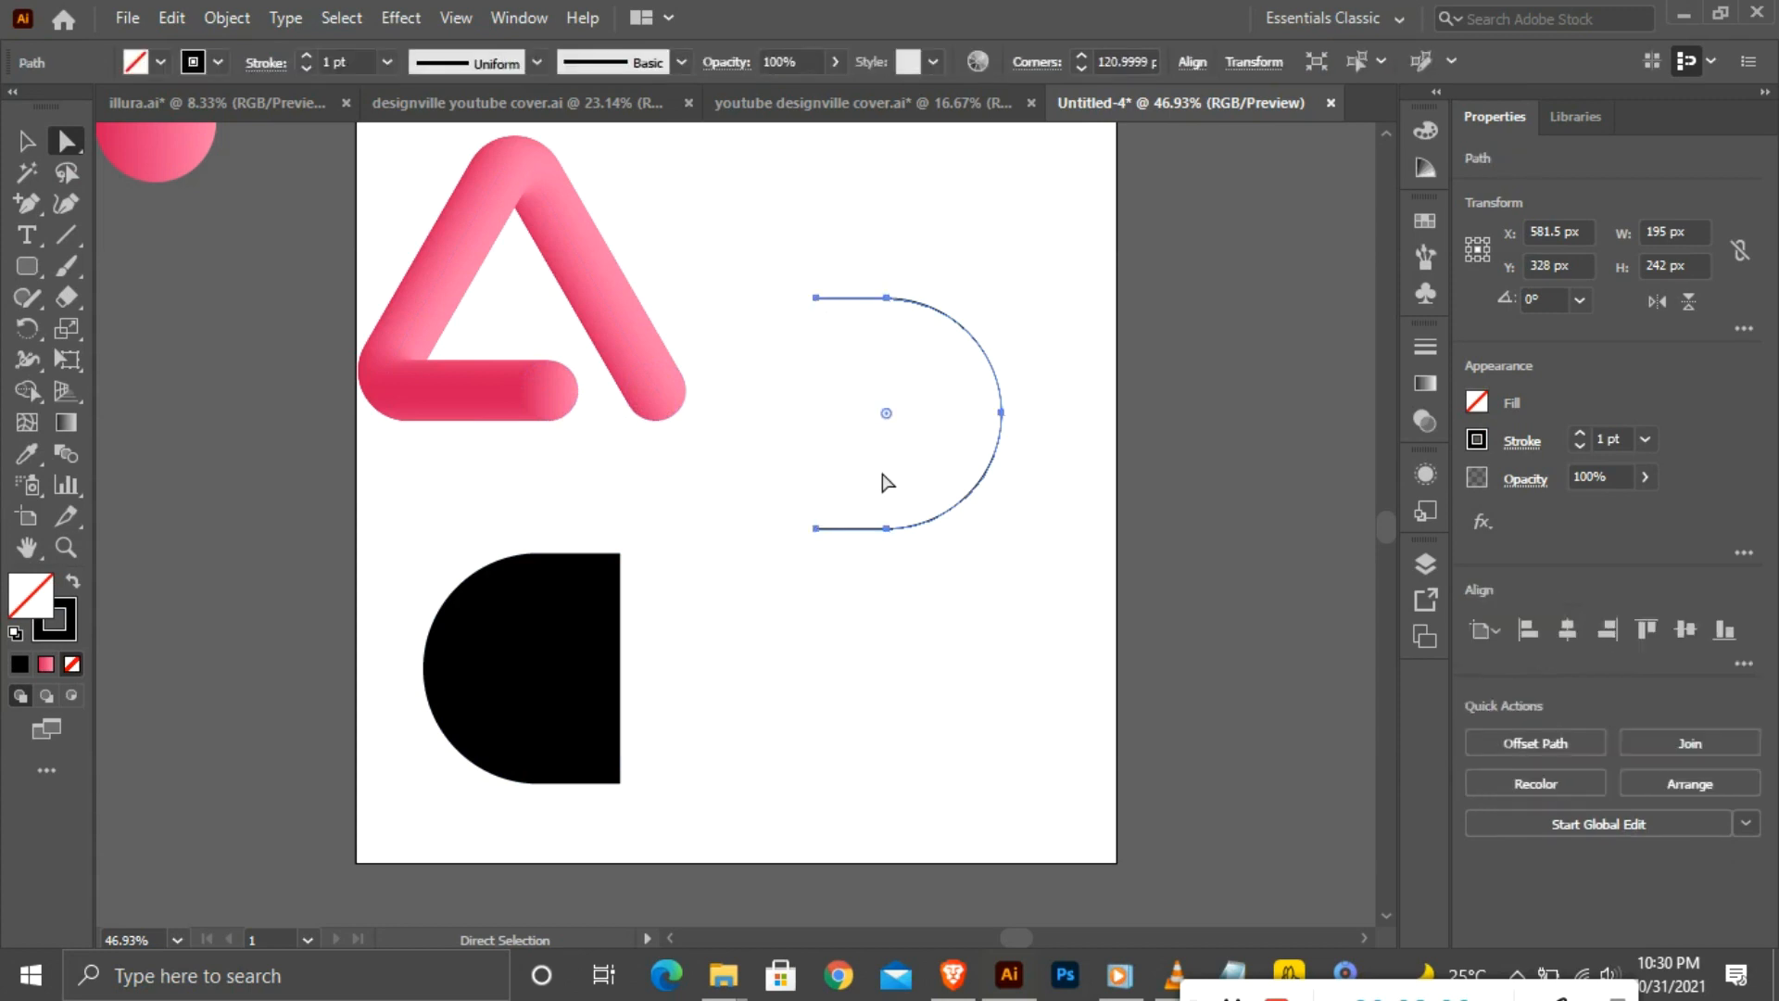
Scale the open curve down to about 151 by 188 px near the artboard's upper edge and delete the leftover black half.
click(34, 141)
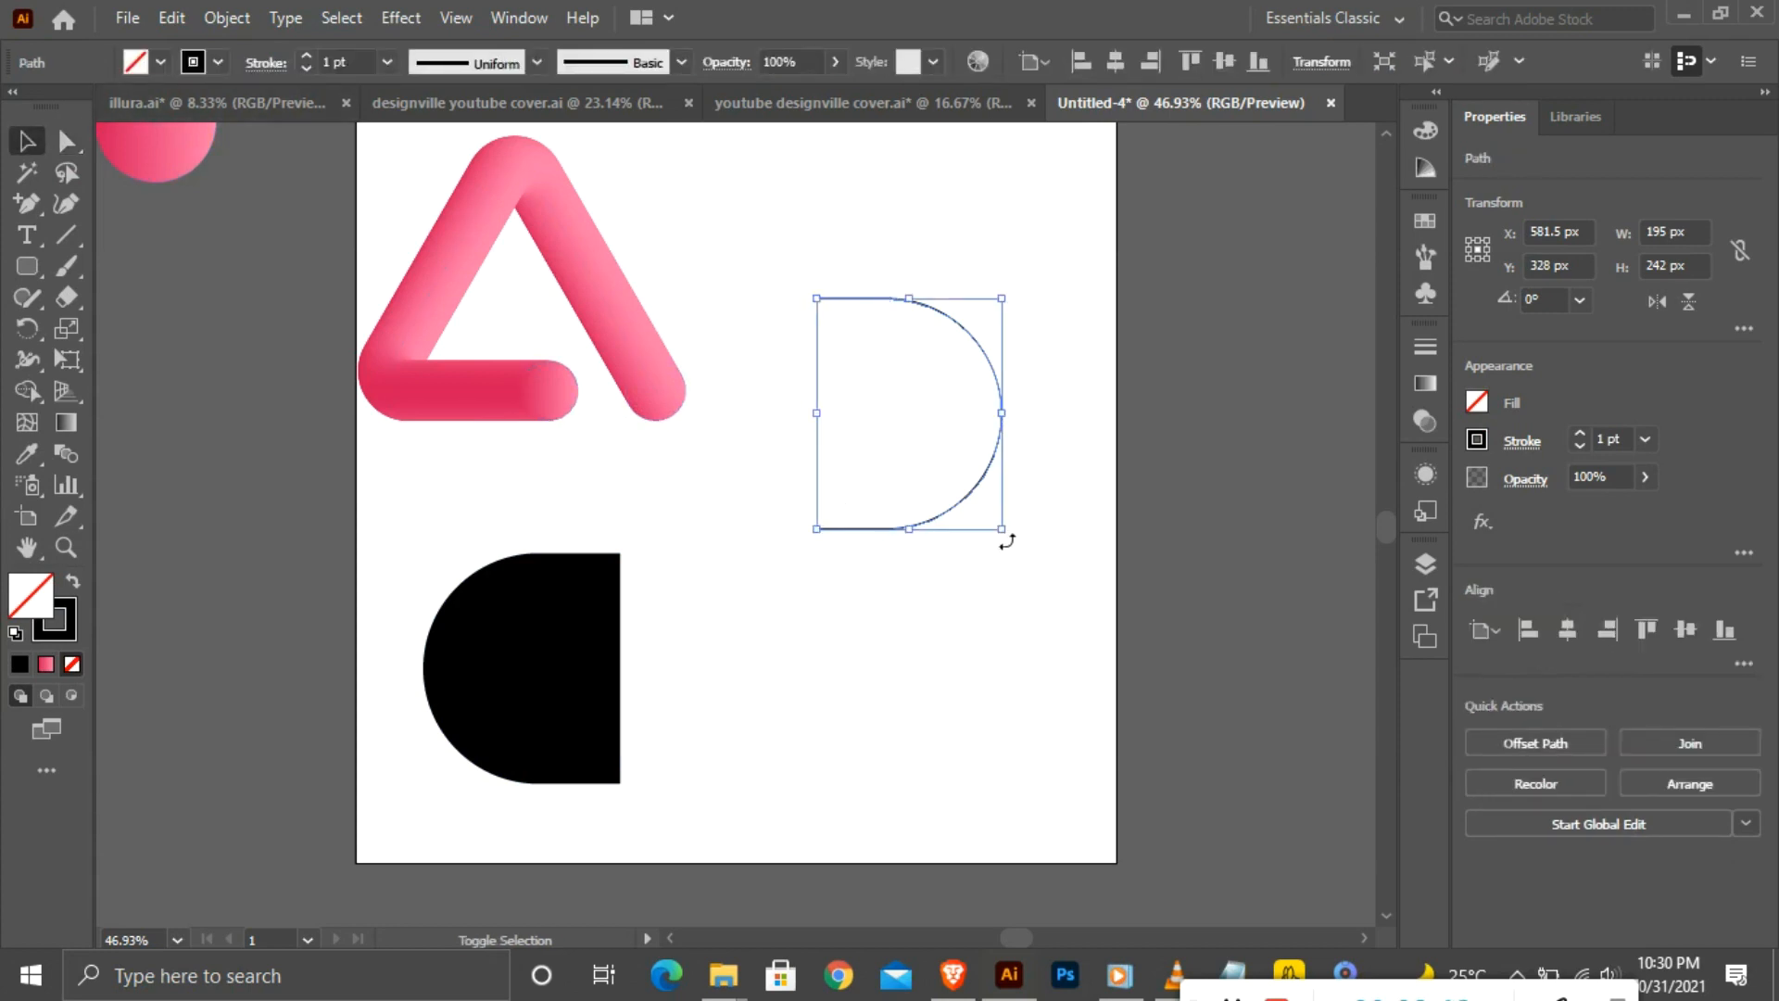
drag(1002, 530, 931, 332)
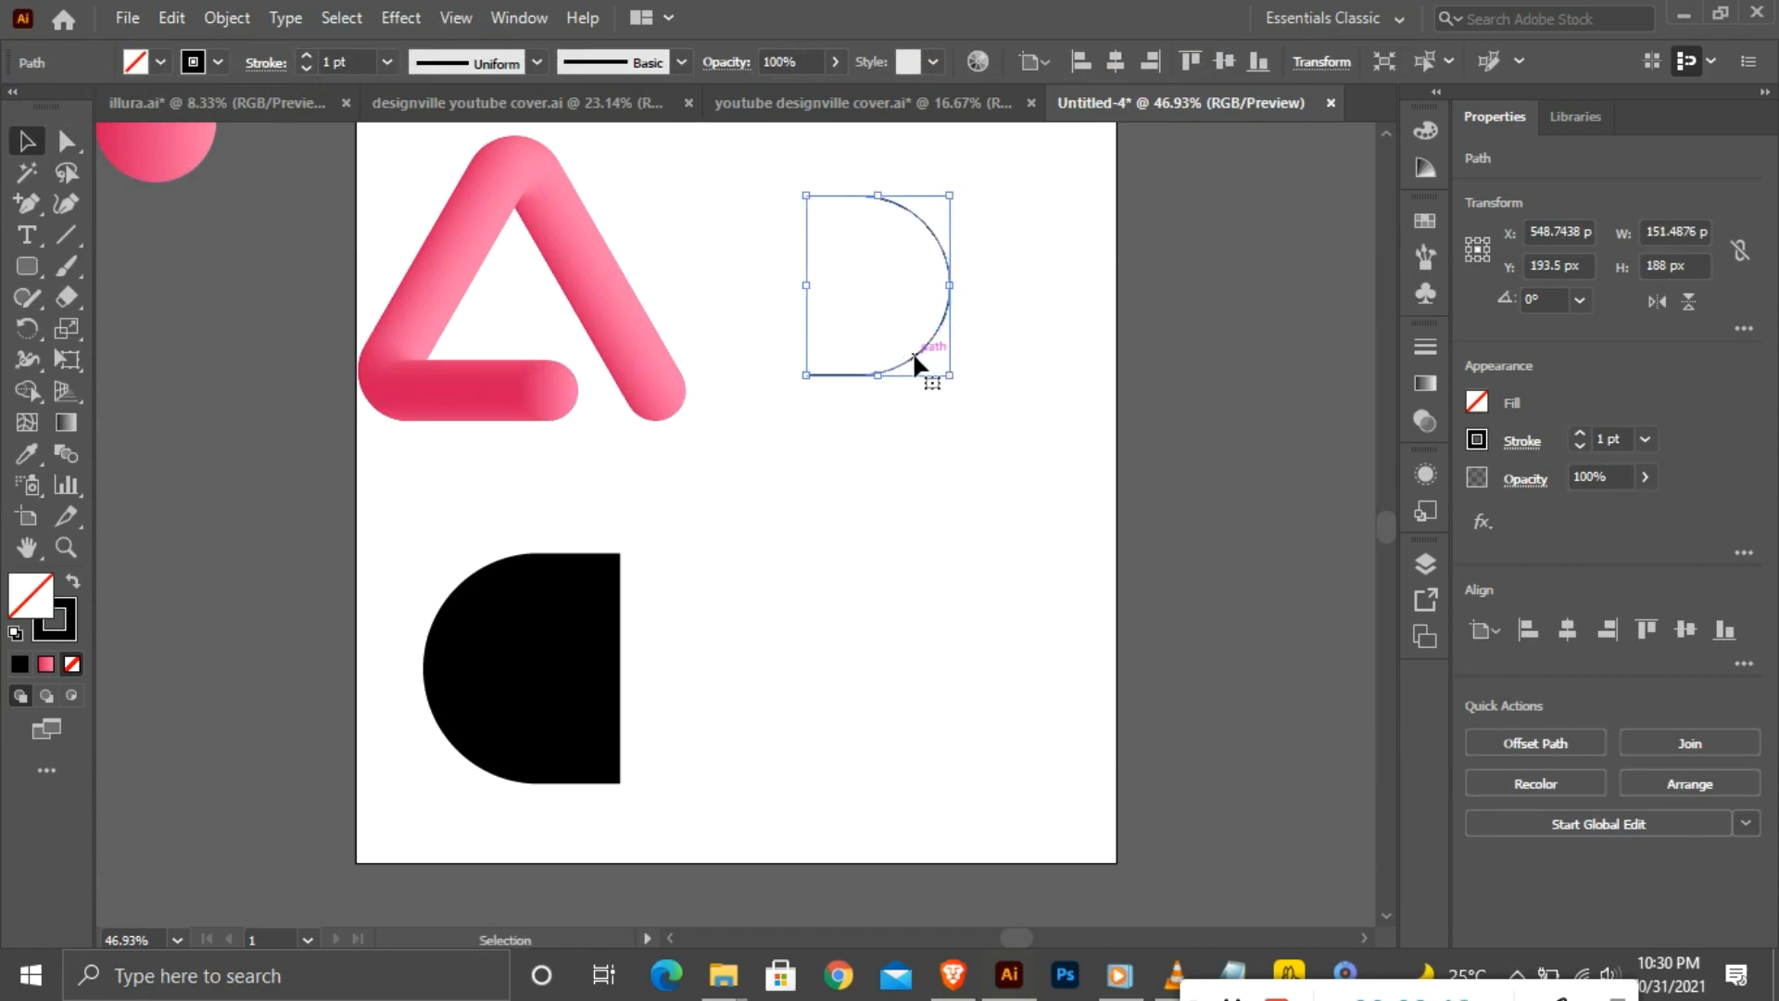
click(471, 689)
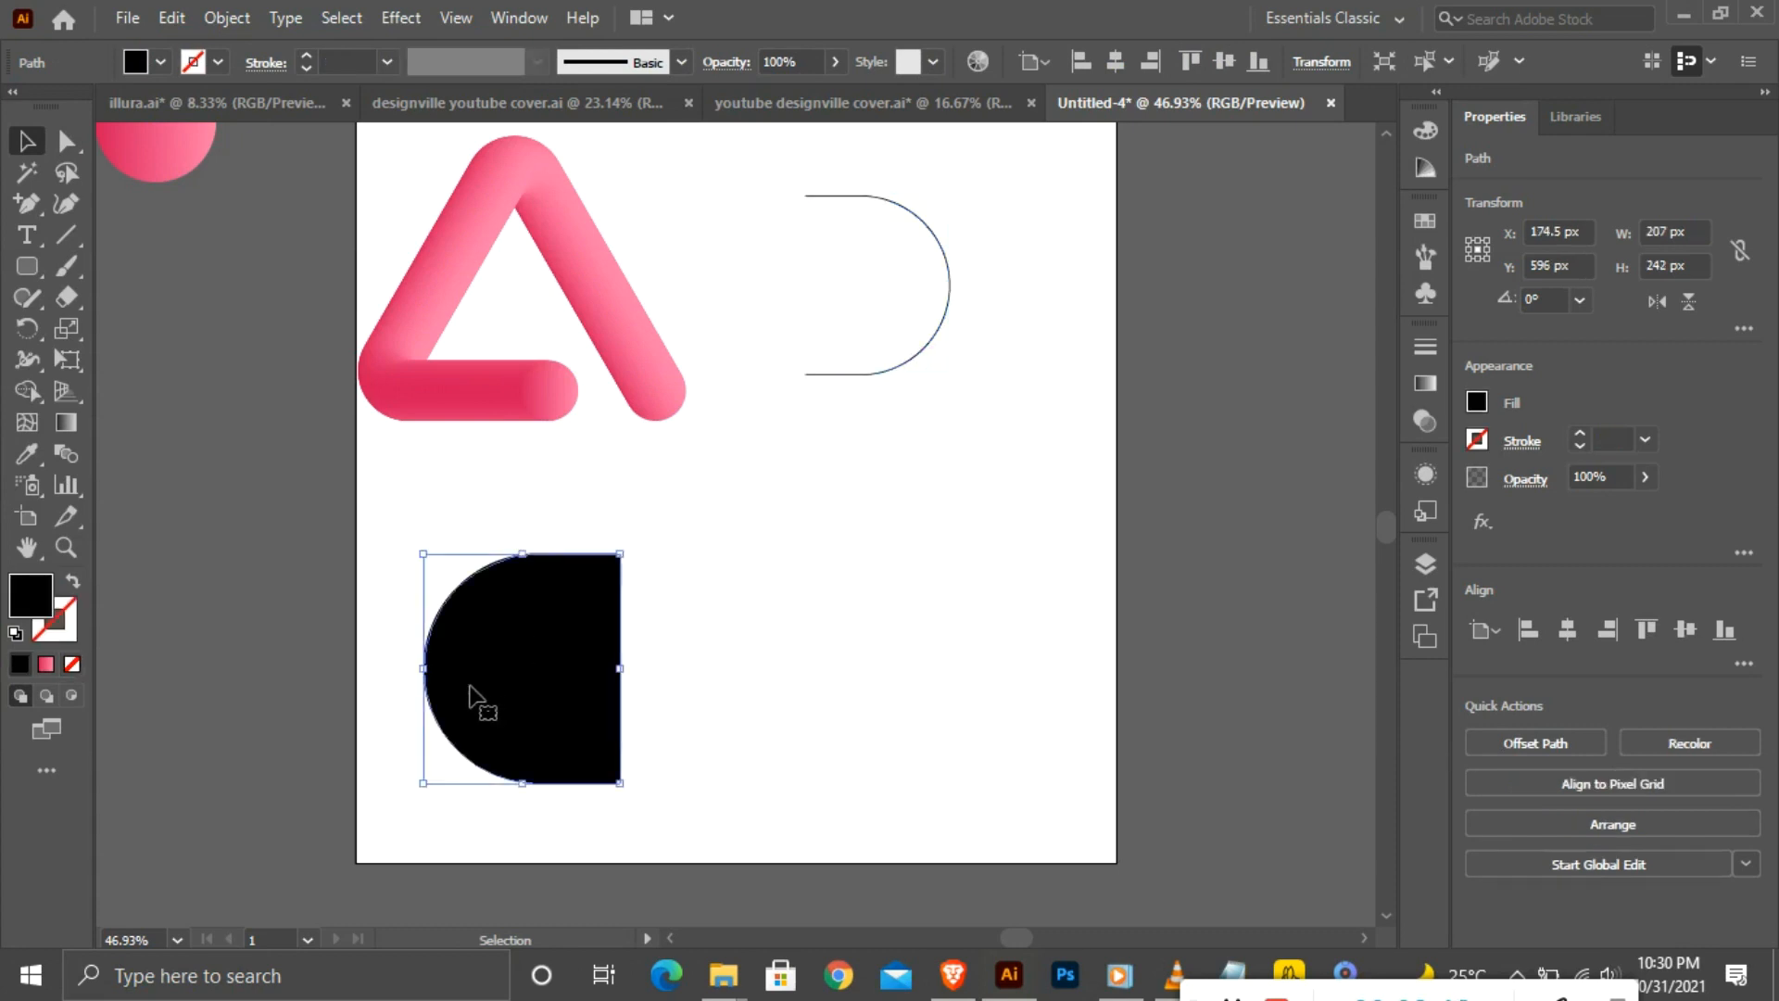
key(Delete)
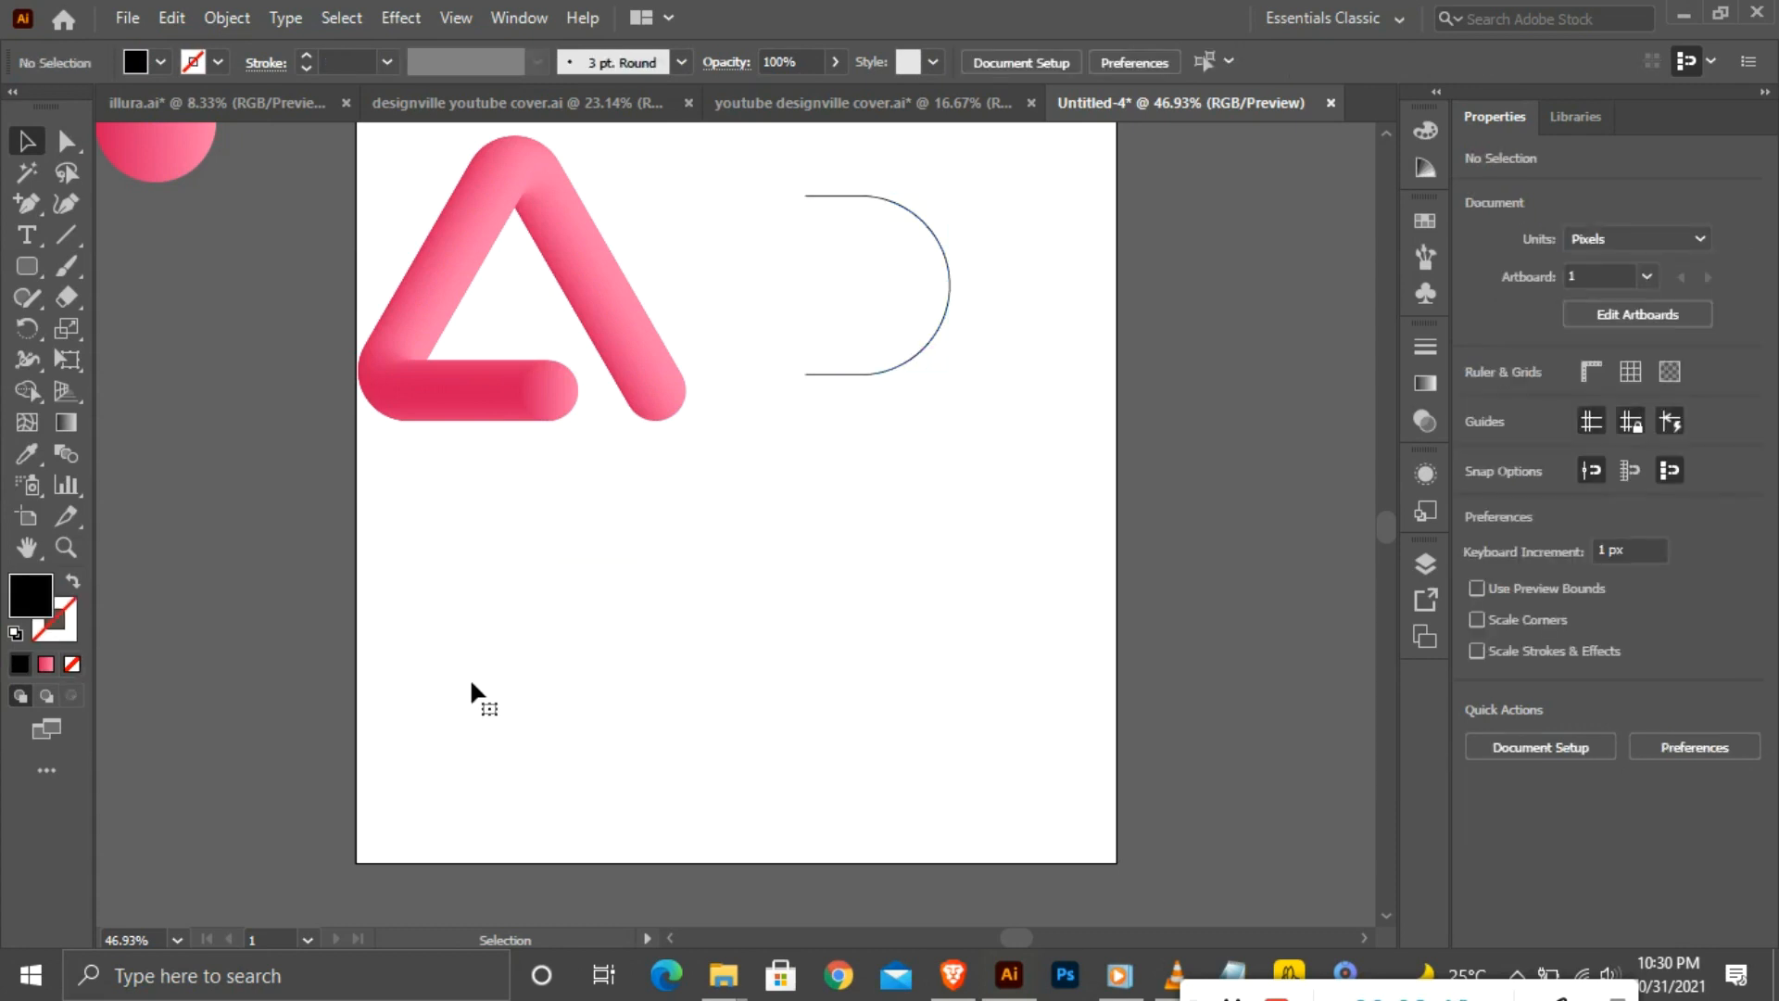
click(906, 360)
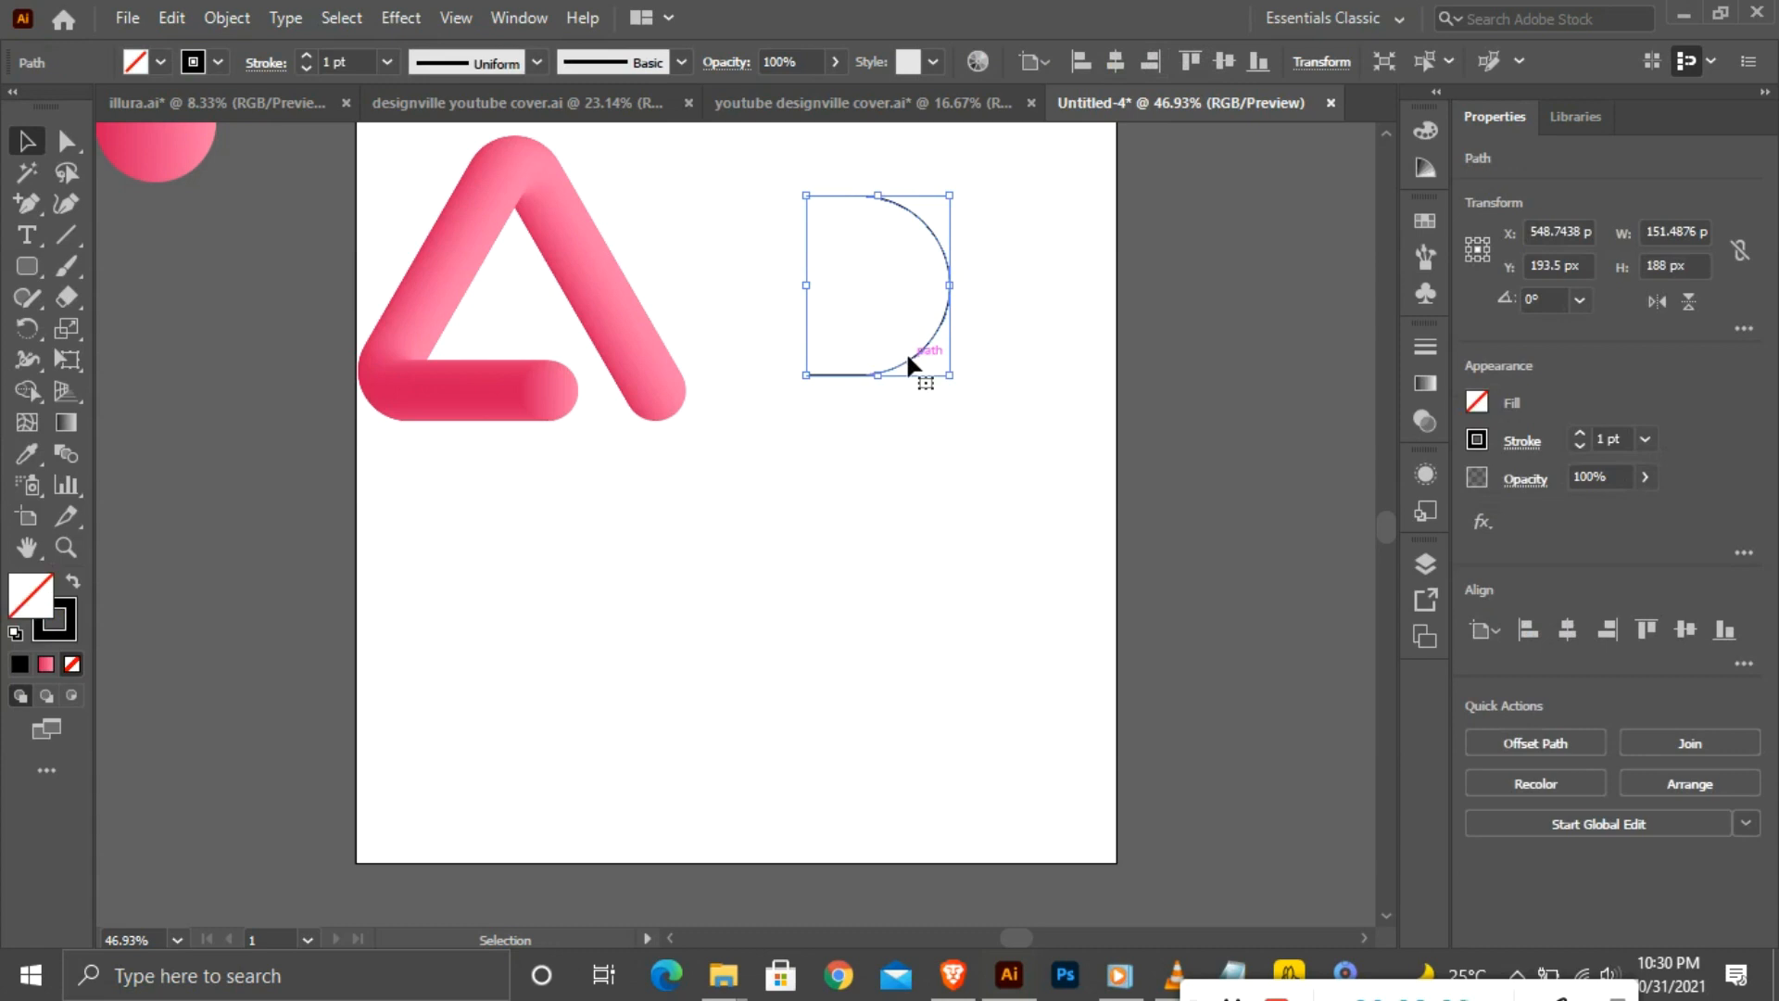
key(a)
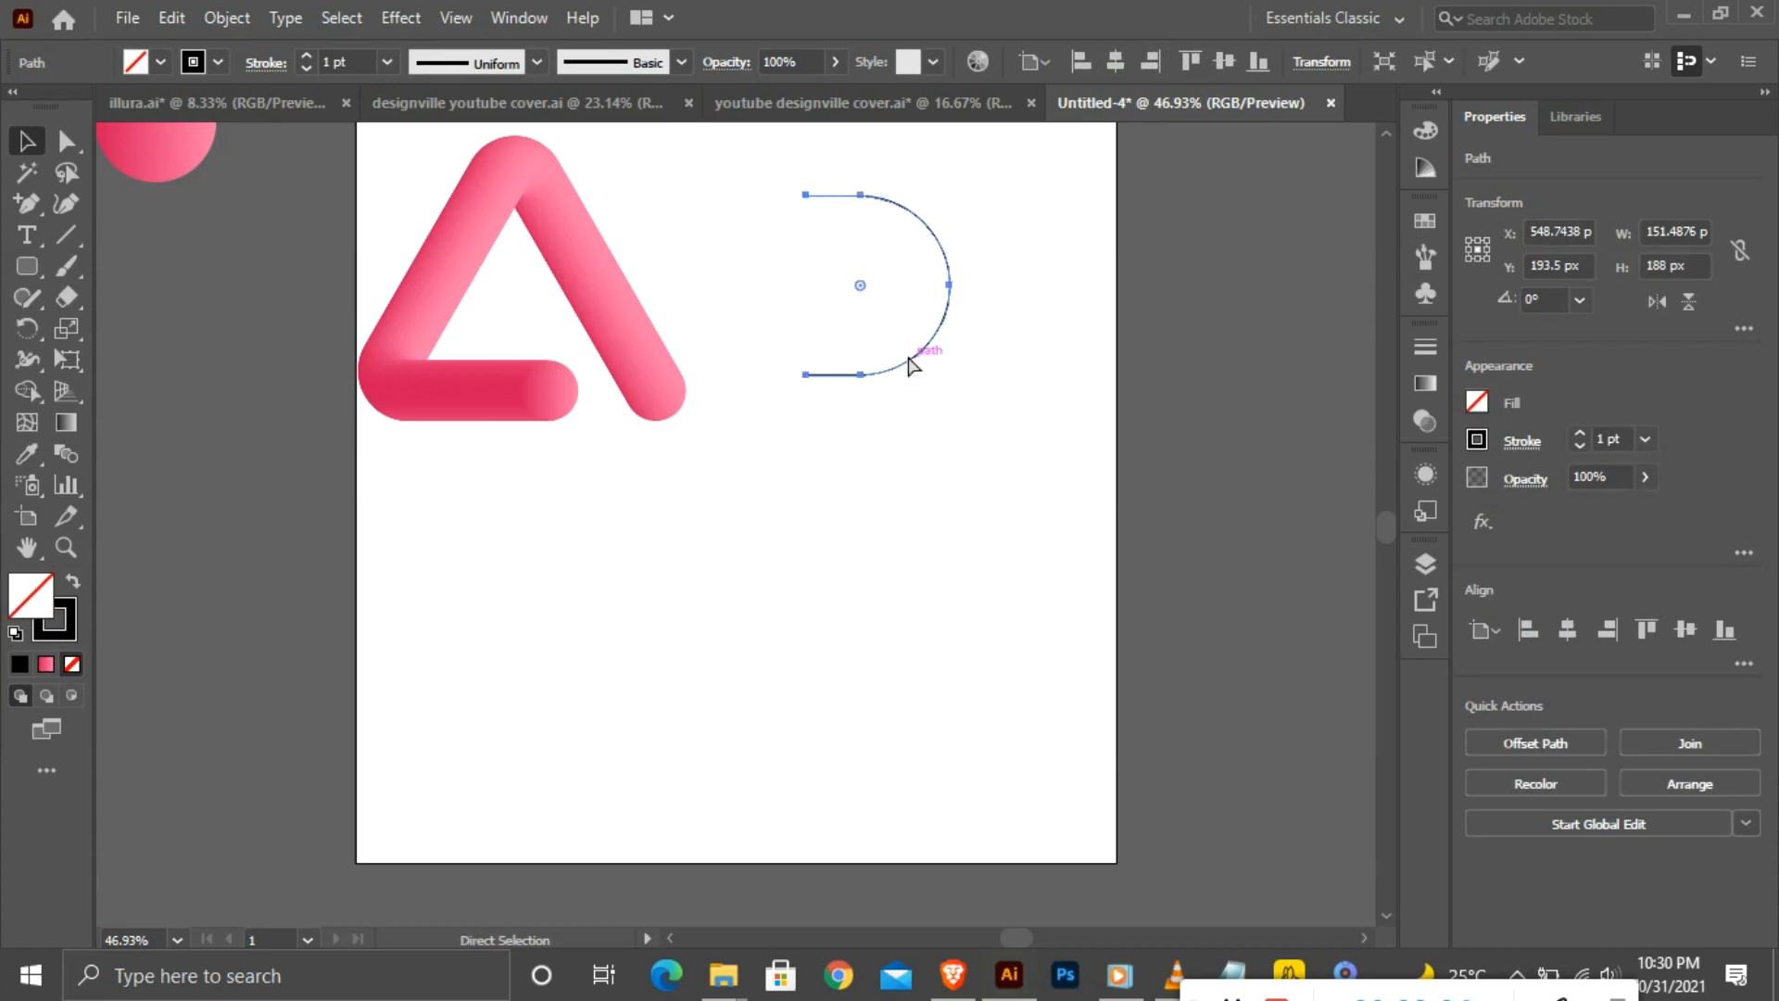
key(v)
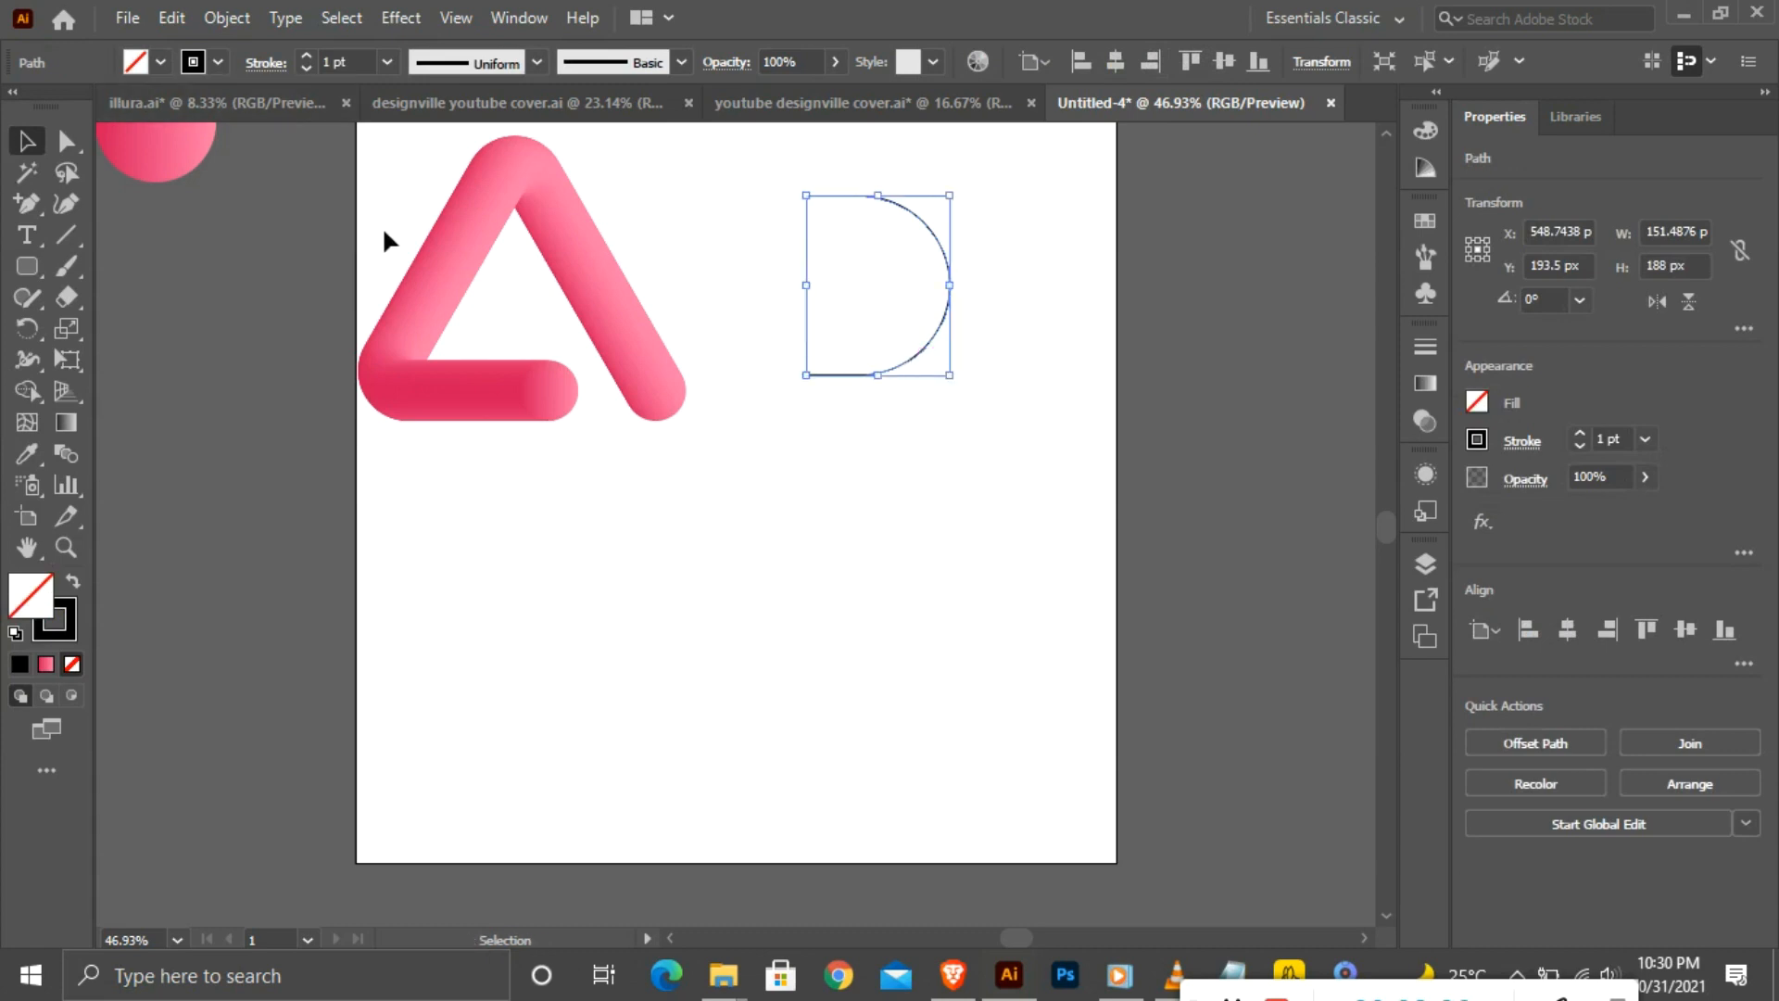
key(a)
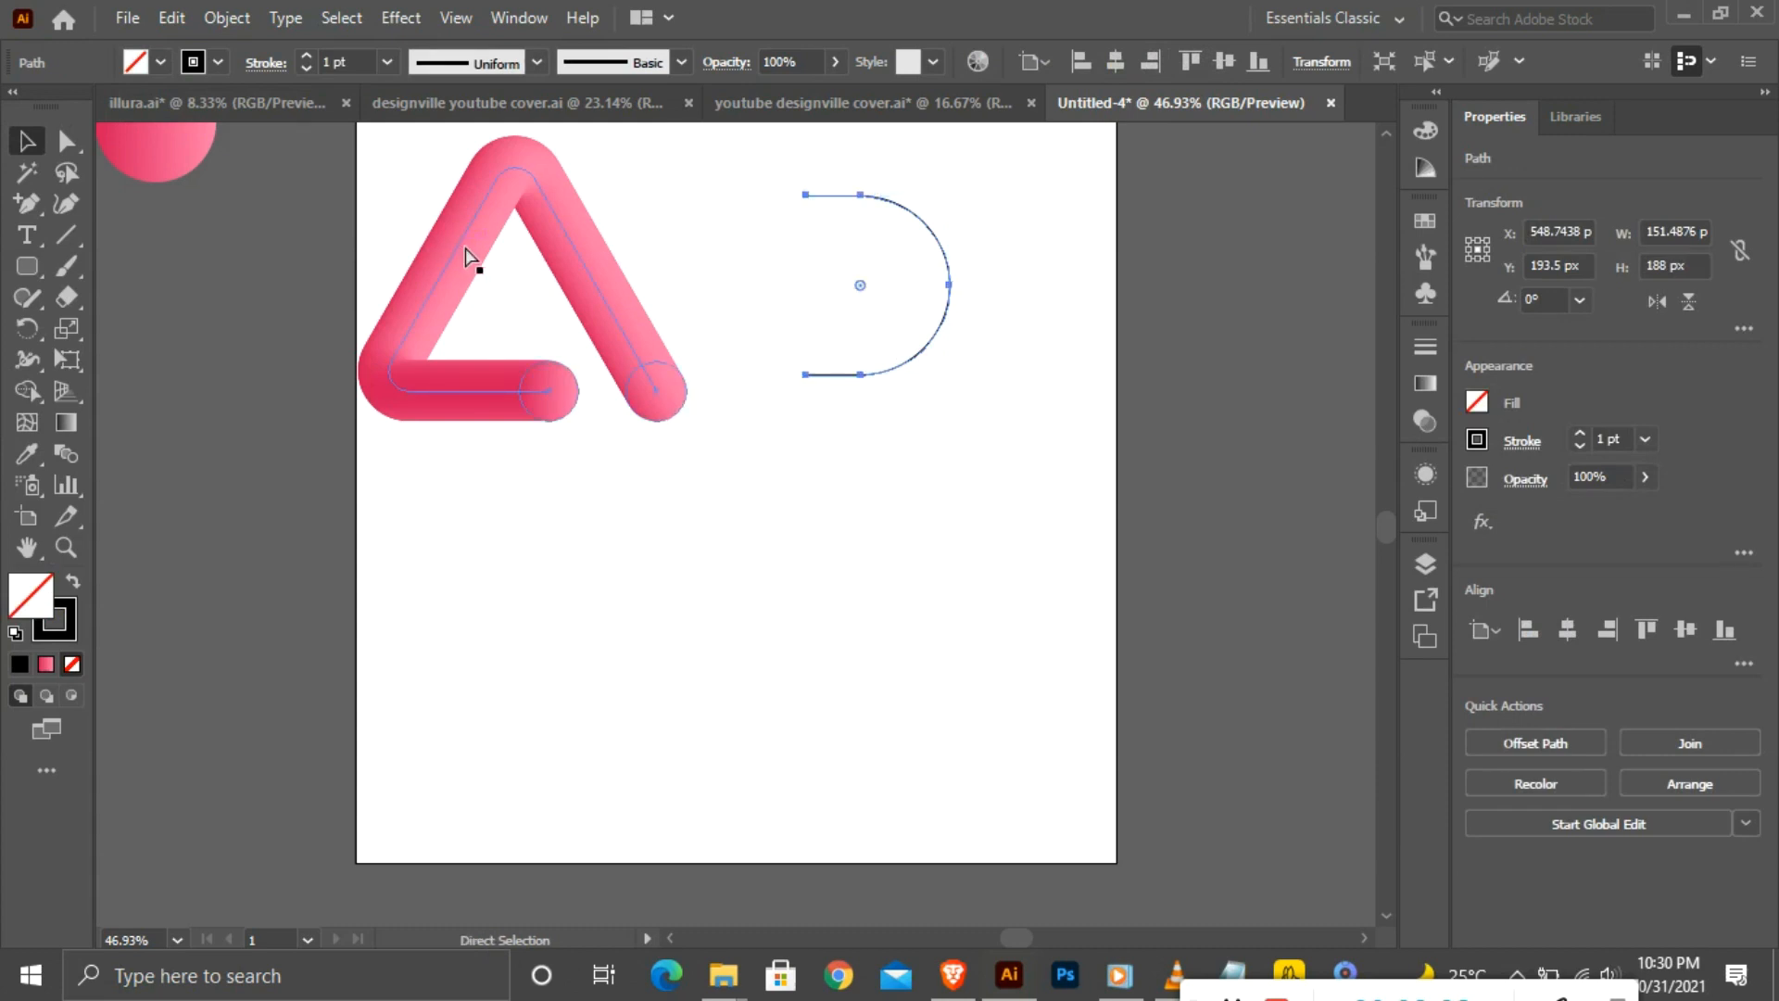
key(v)
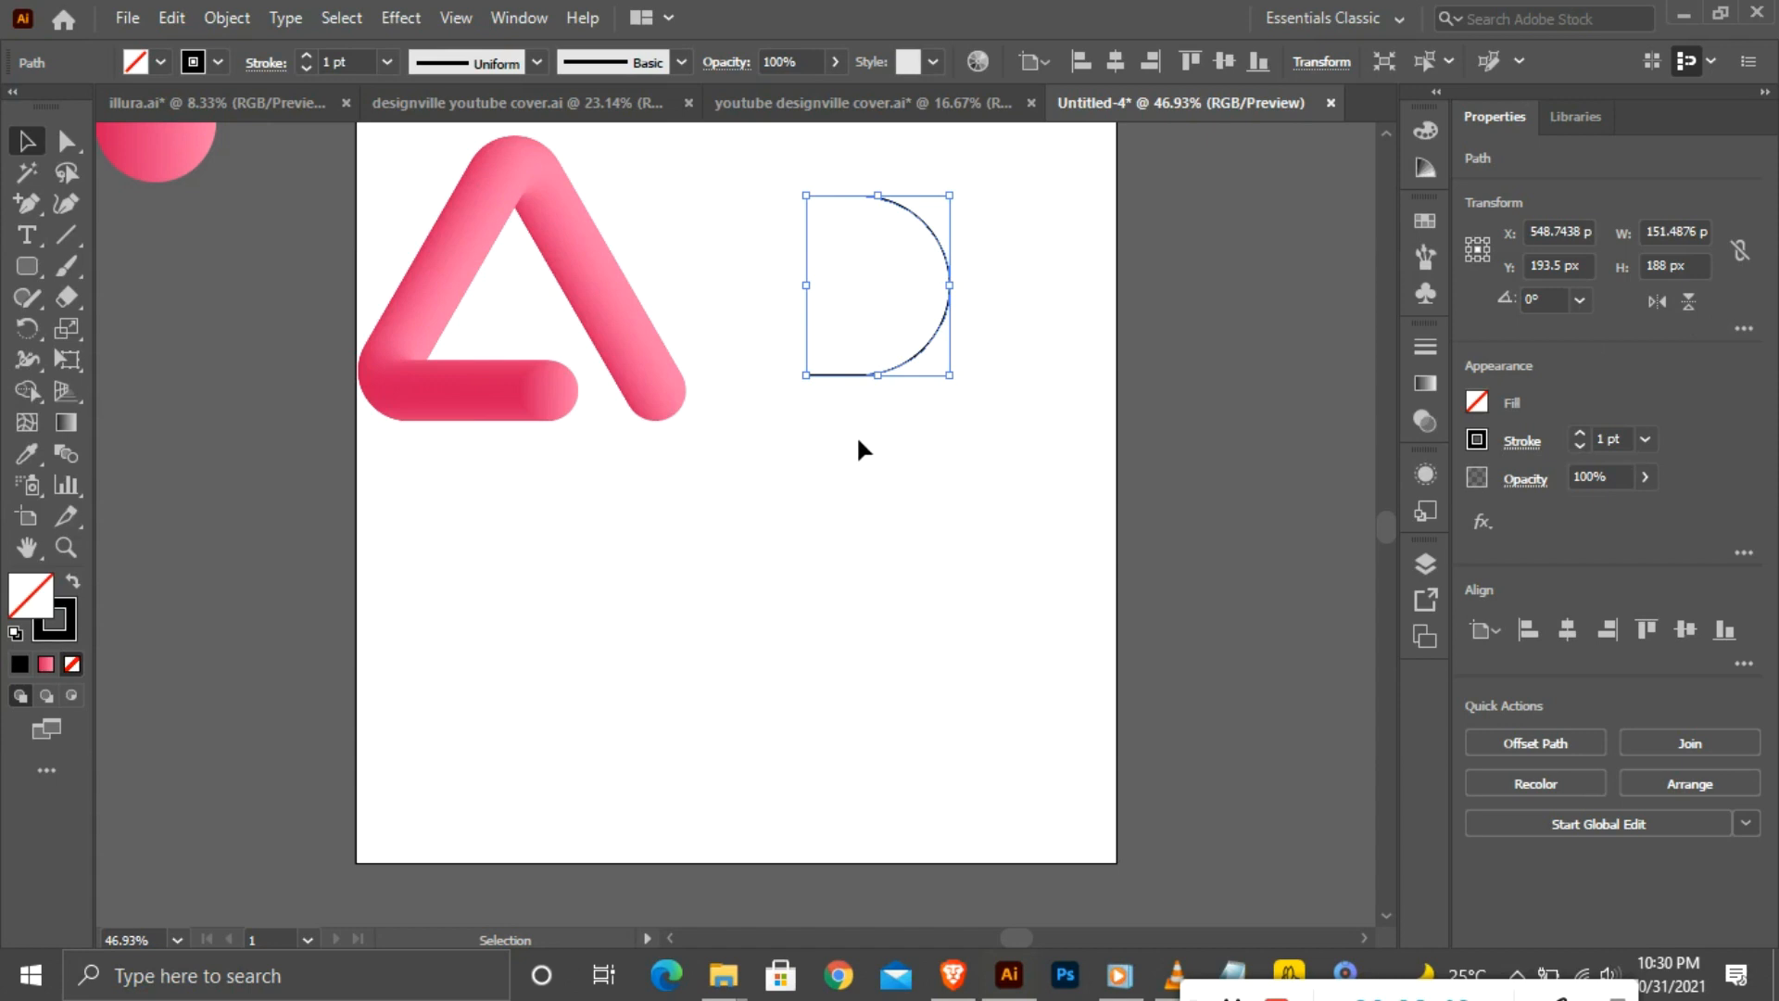
click(969, 480)
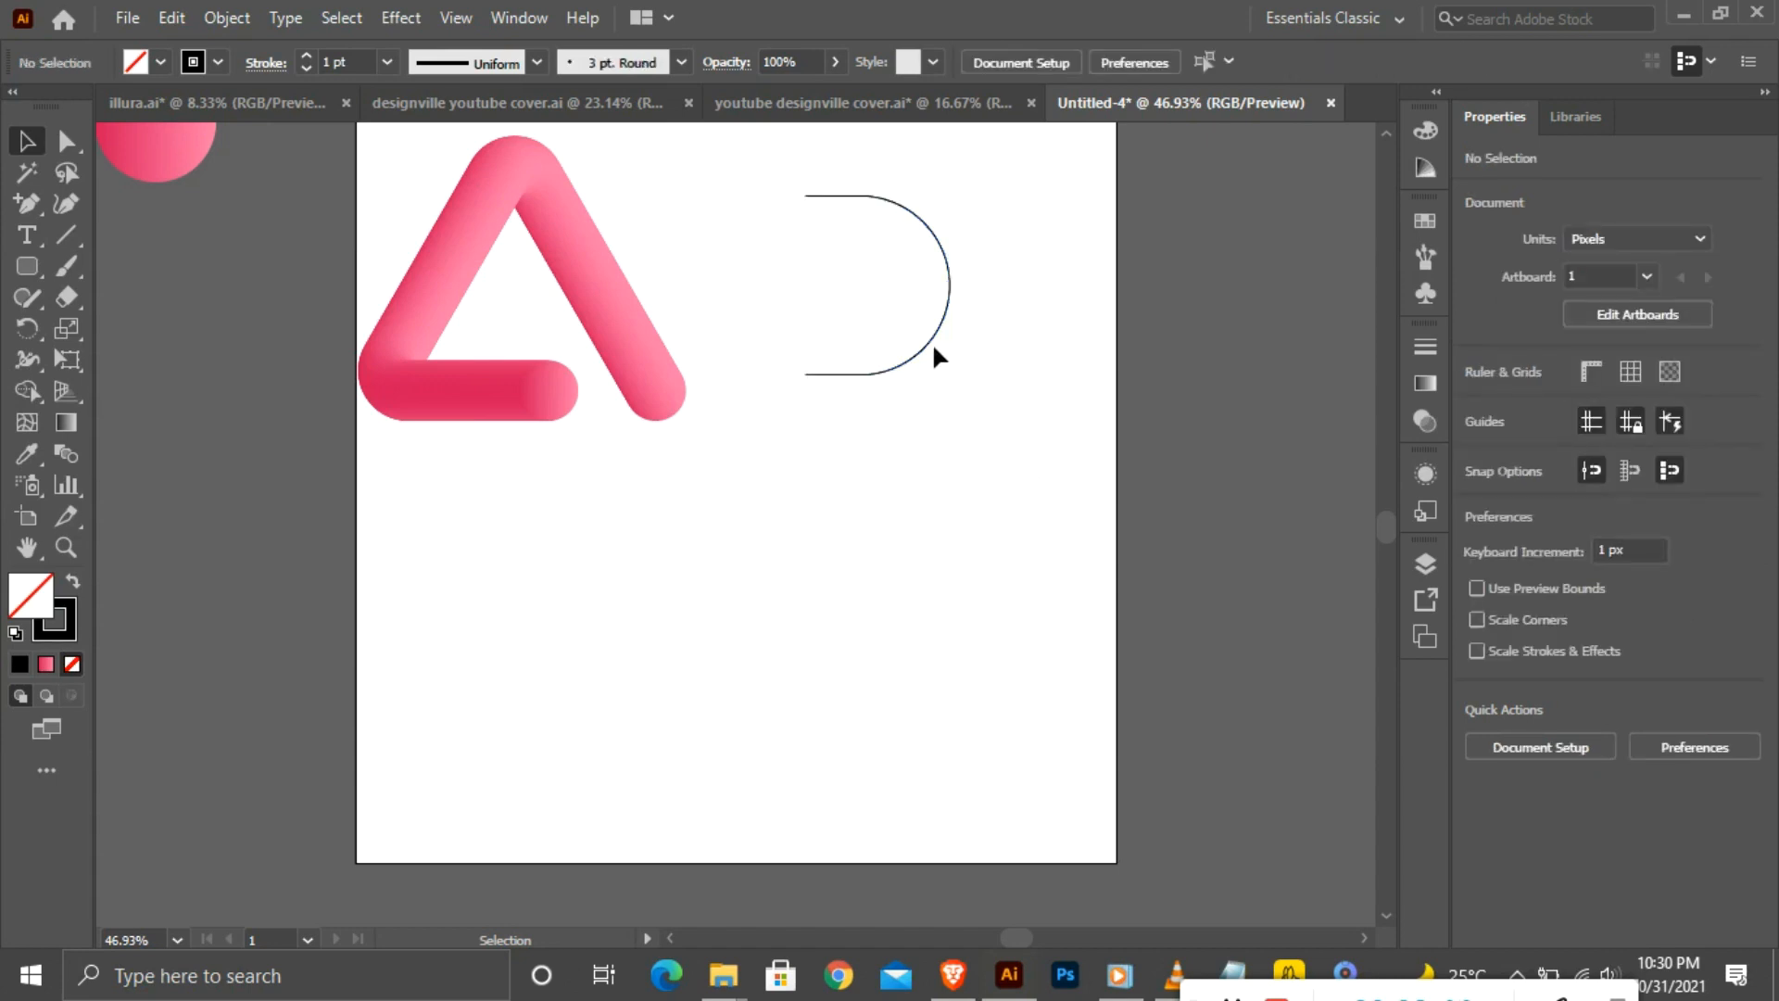
Duplicate the open curve directly below itself so the two curves meet in the shape of a 3.
drag(932, 347, 900, 469)
key(ctrl+z)
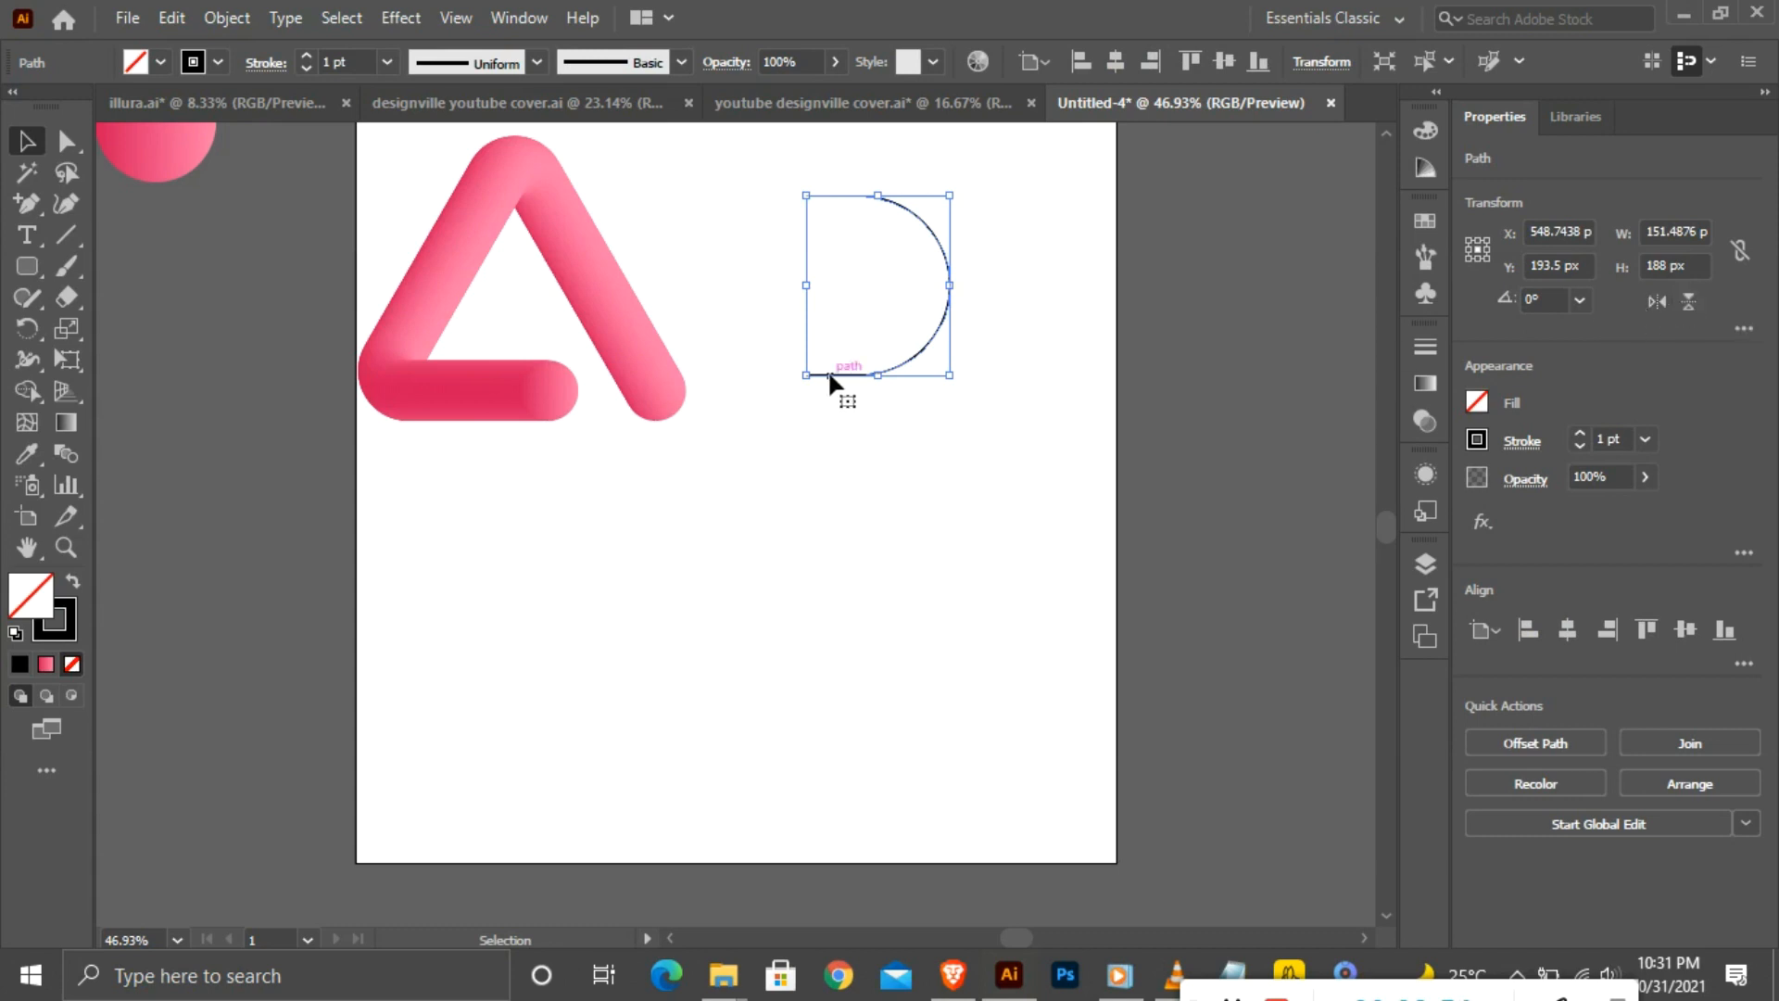
drag(913, 360, 910, 531)
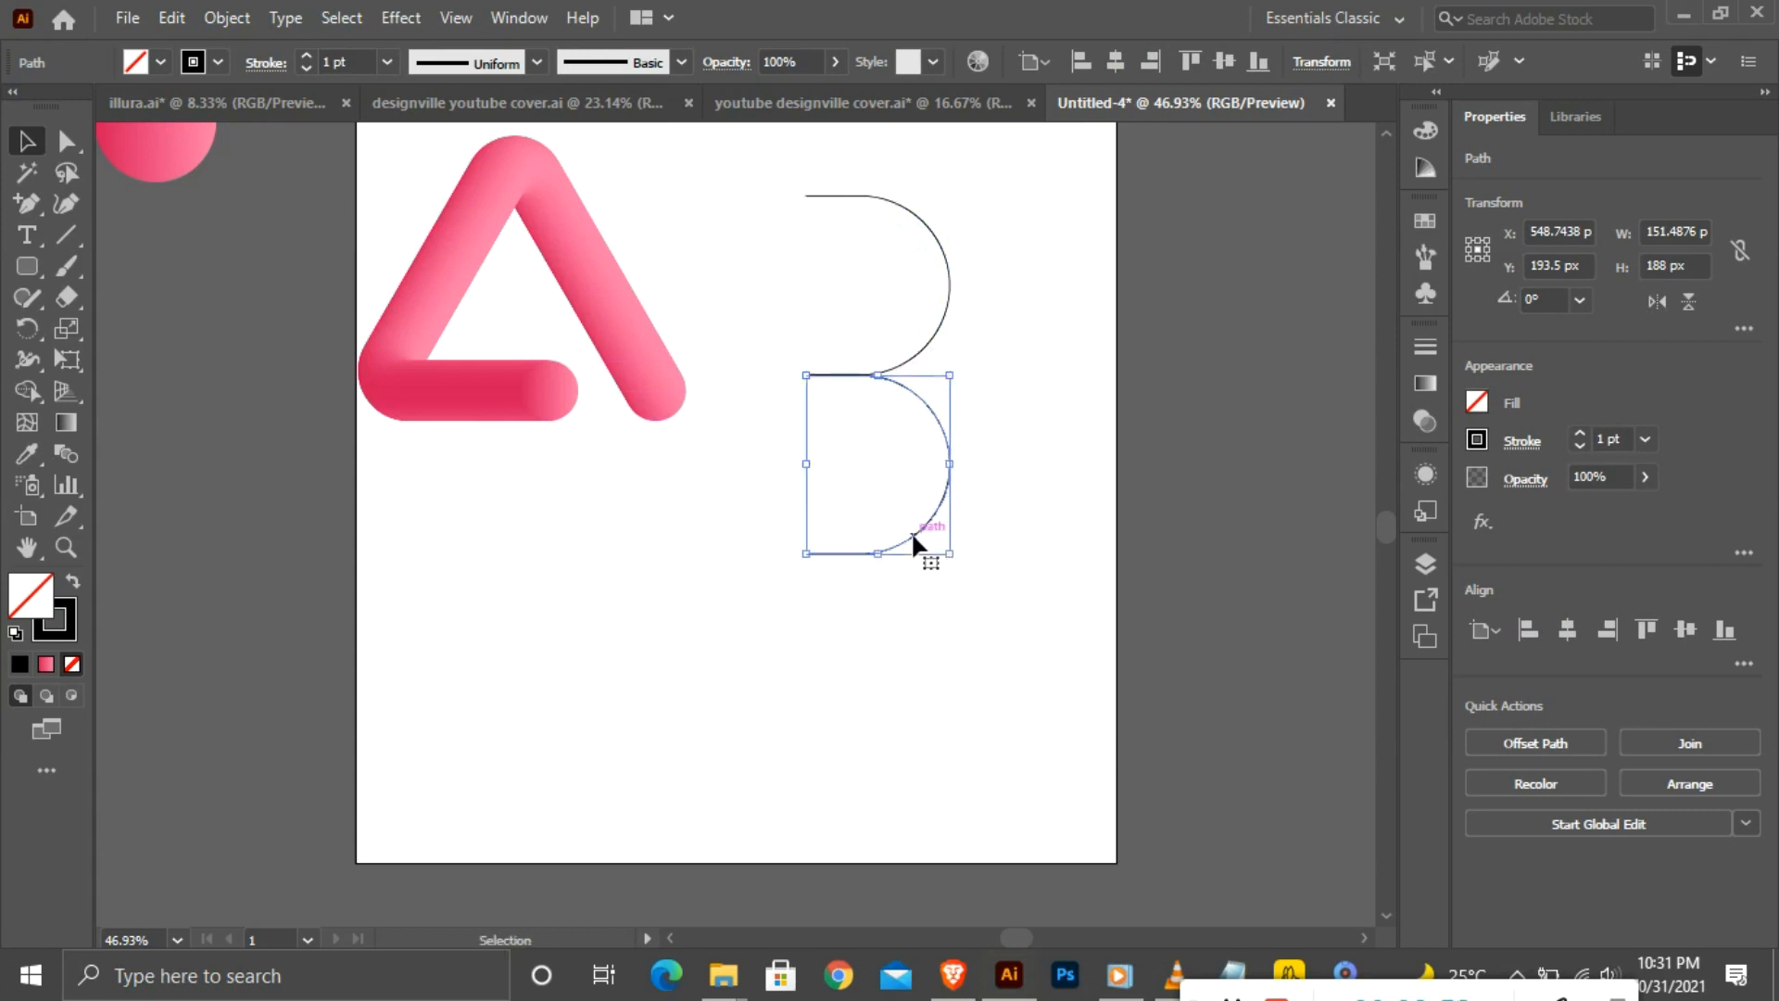
Select both stacked curves and move them down together to about X 555, Y 443 px.
scroll(976, 547, up, 5)
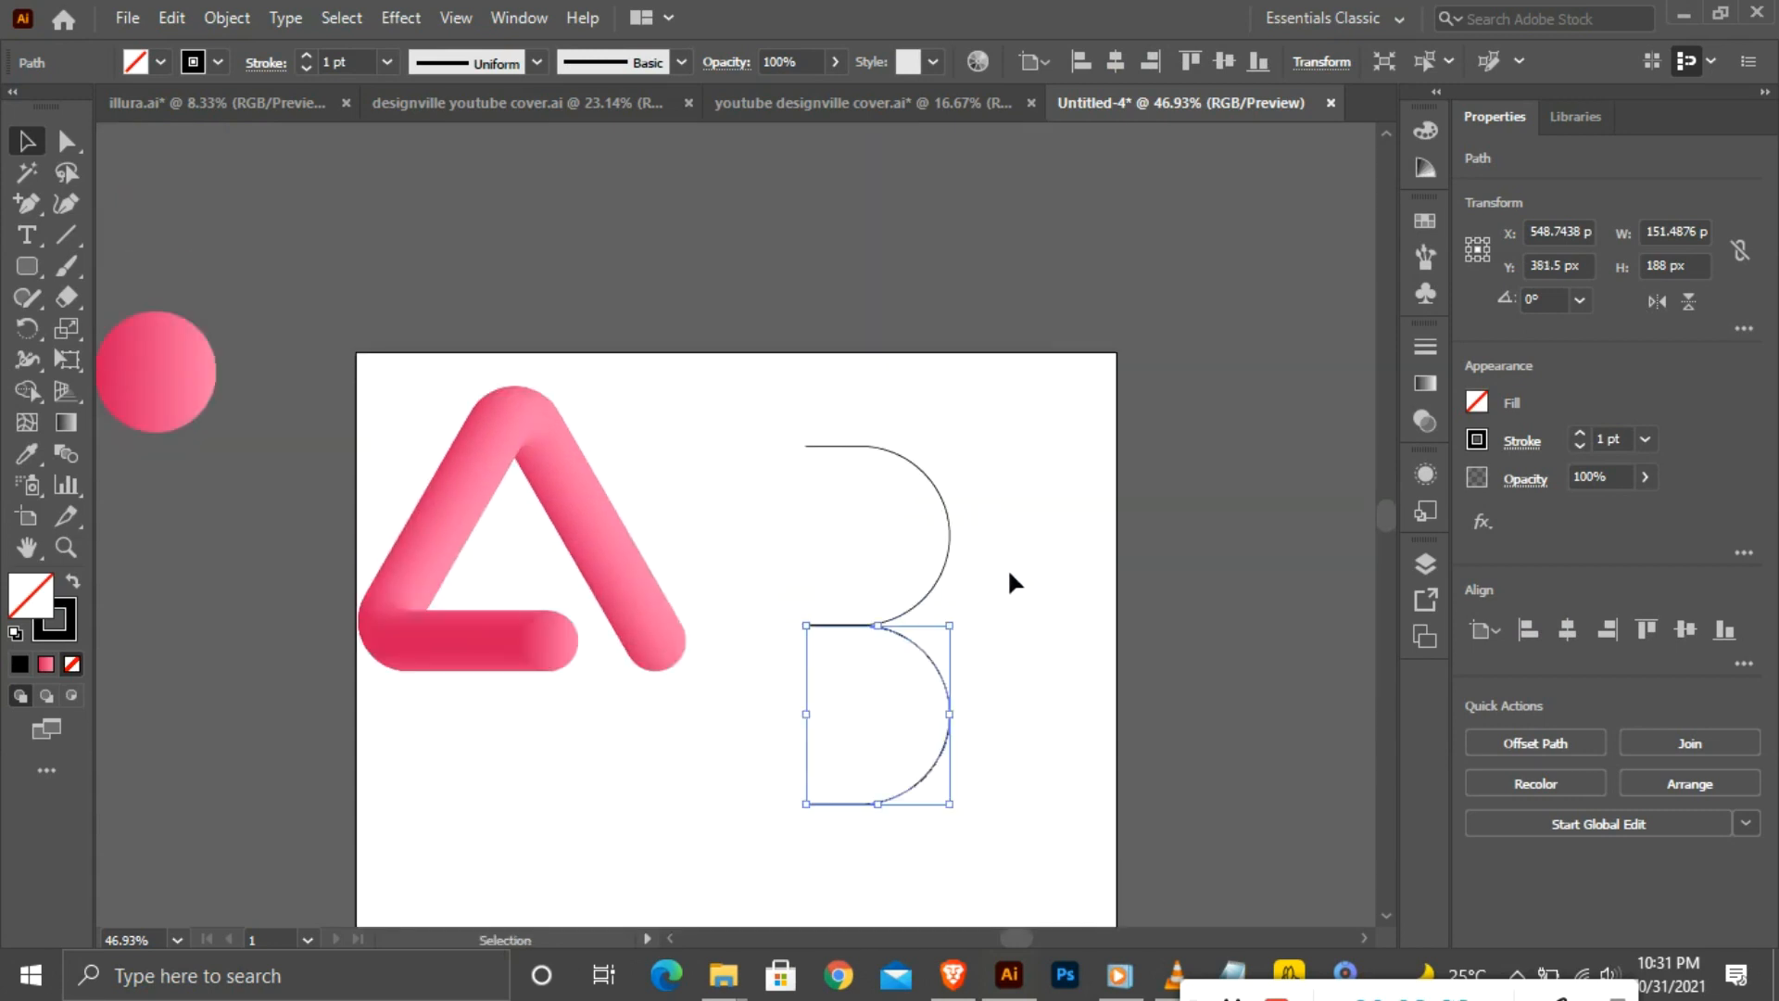
click(996, 632)
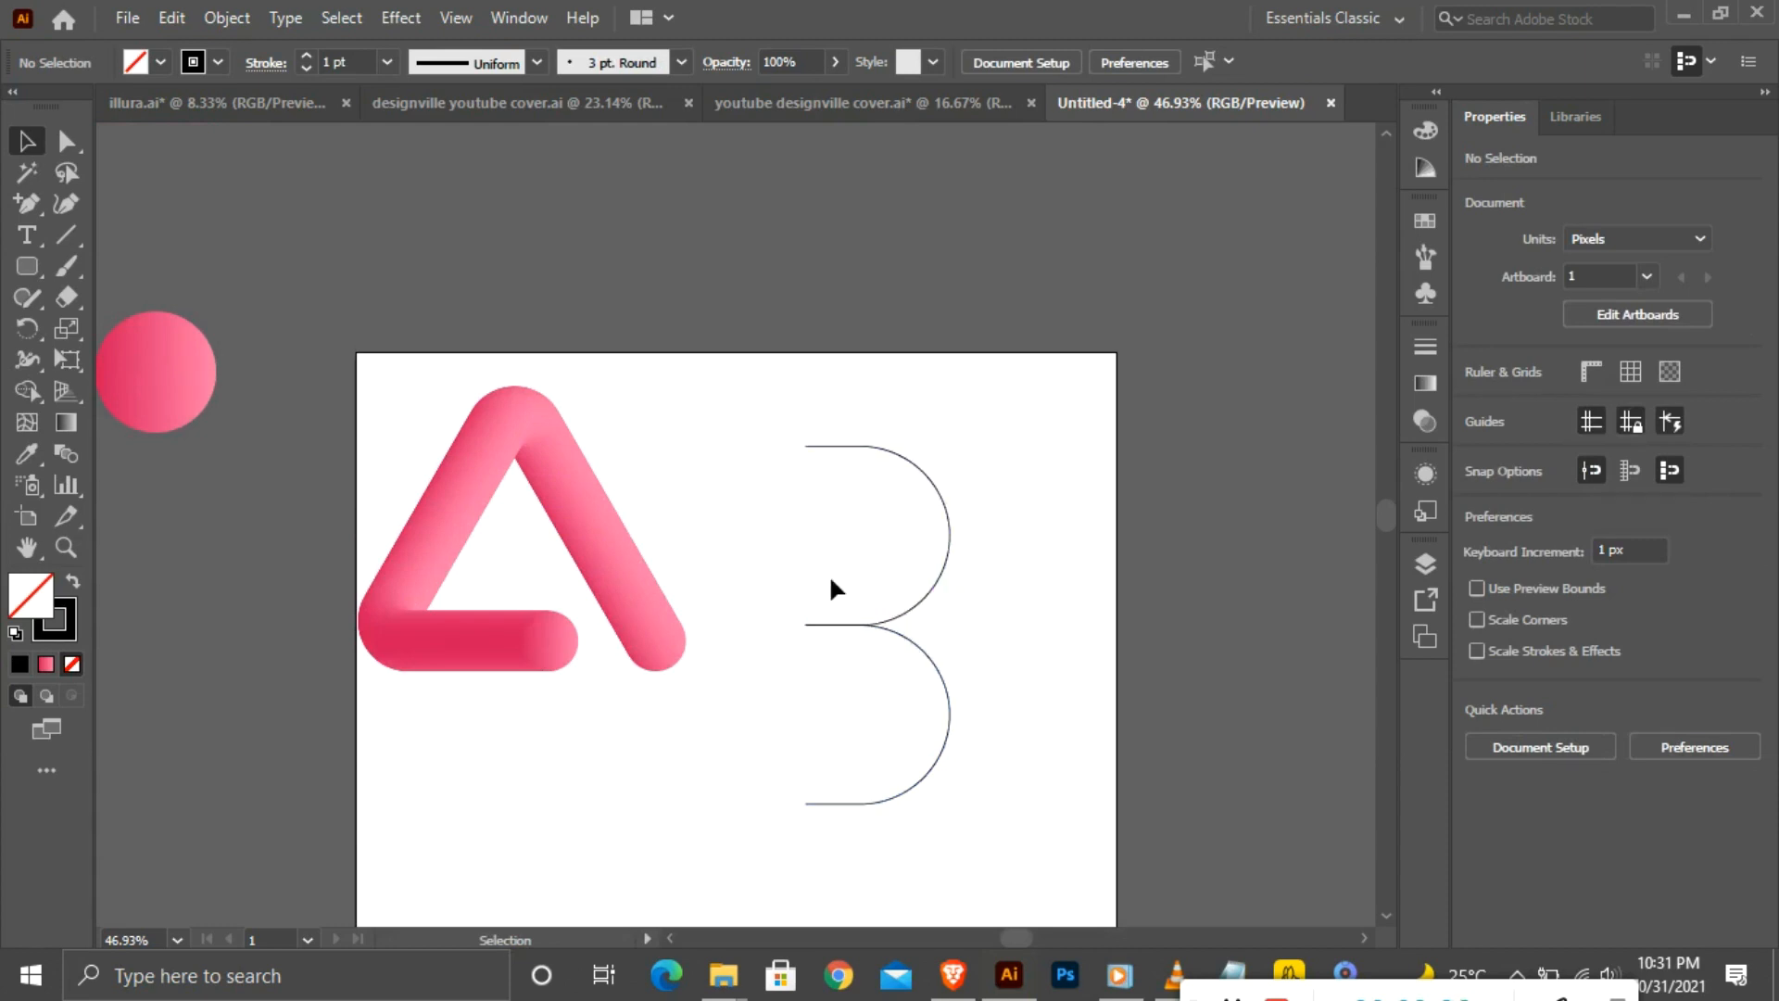
drag(775, 419, 969, 826)
drag(883, 628, 866, 774)
Draw a circle about 125 px wide above the 3-shaped curves and apply the loose circle's pink gradient to it.
click(22, 267)
click(19, 263)
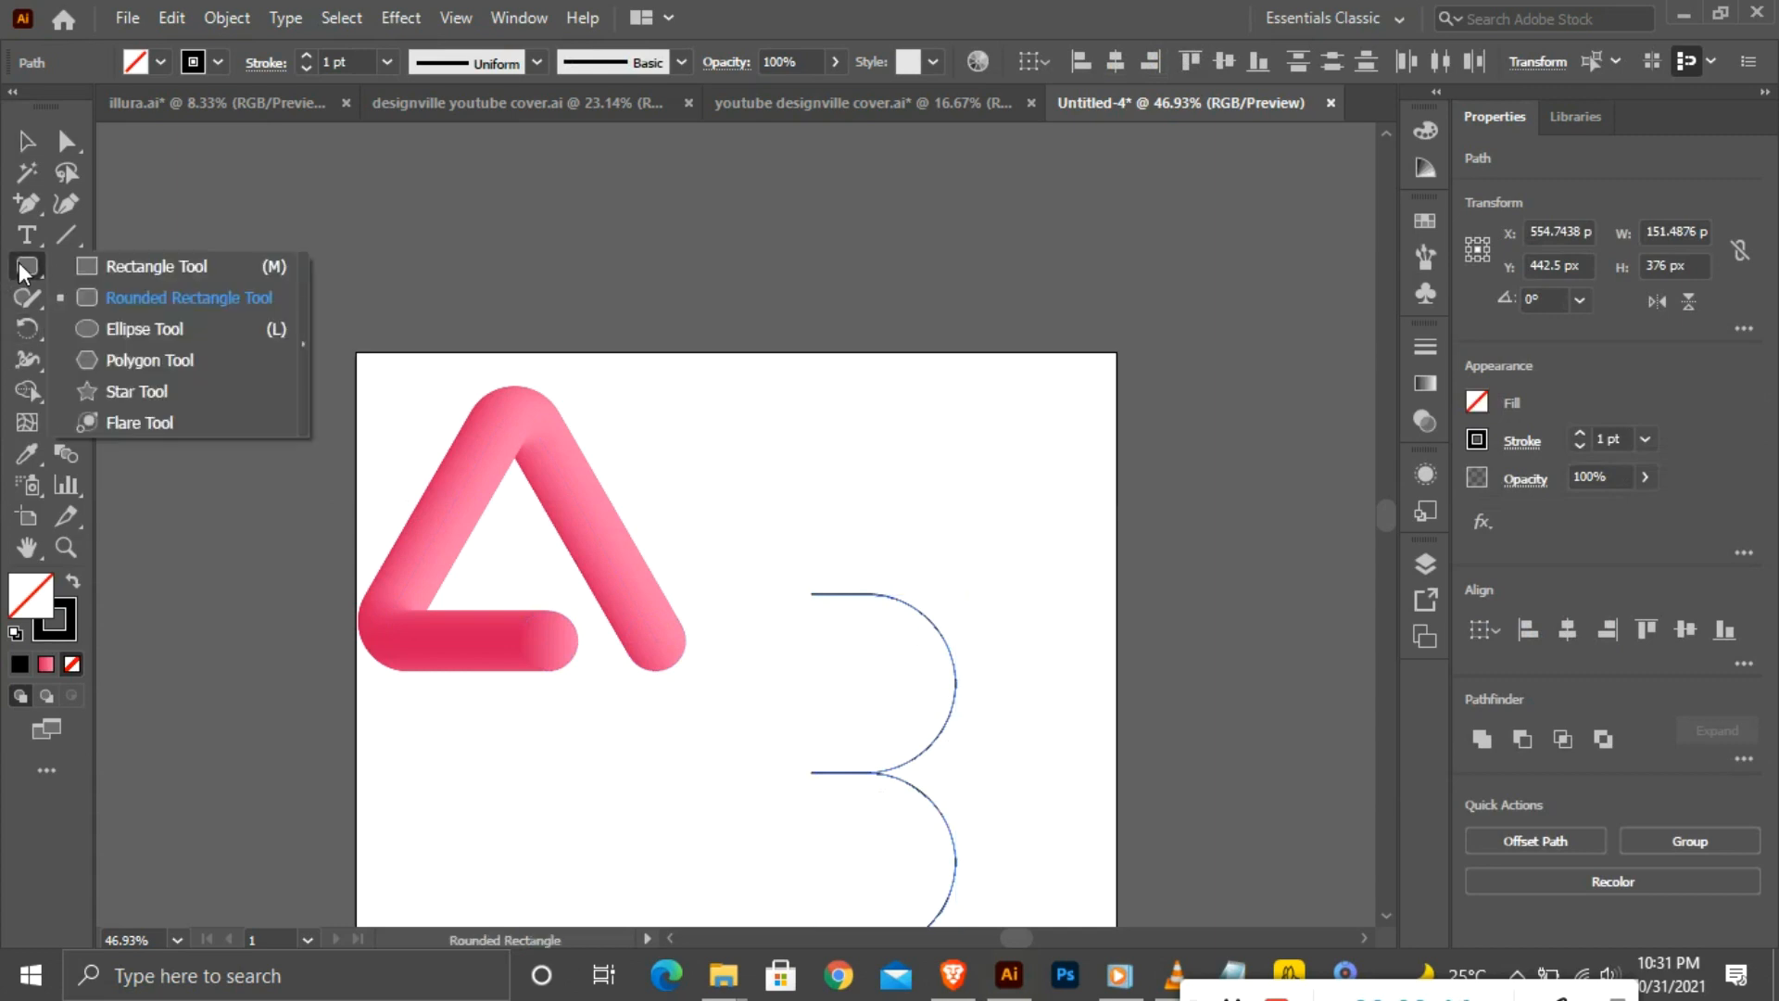
click(103, 331)
drag(724, 432, 842, 550)
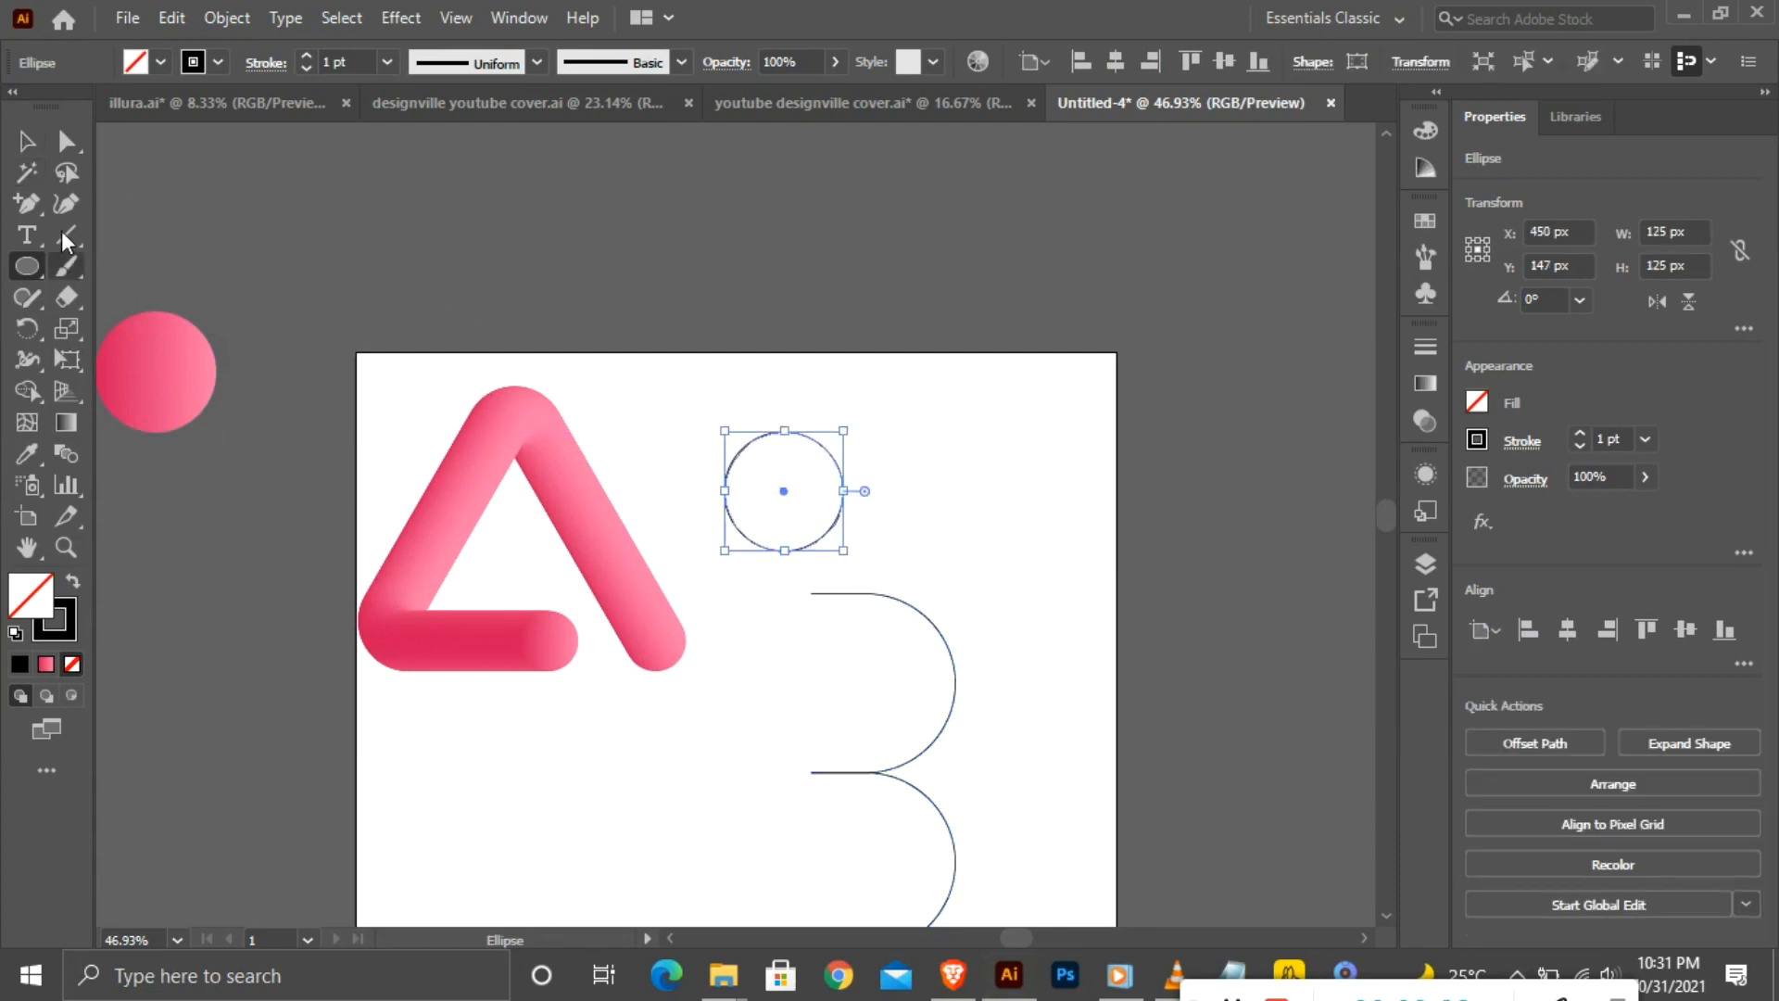
click(35, 459)
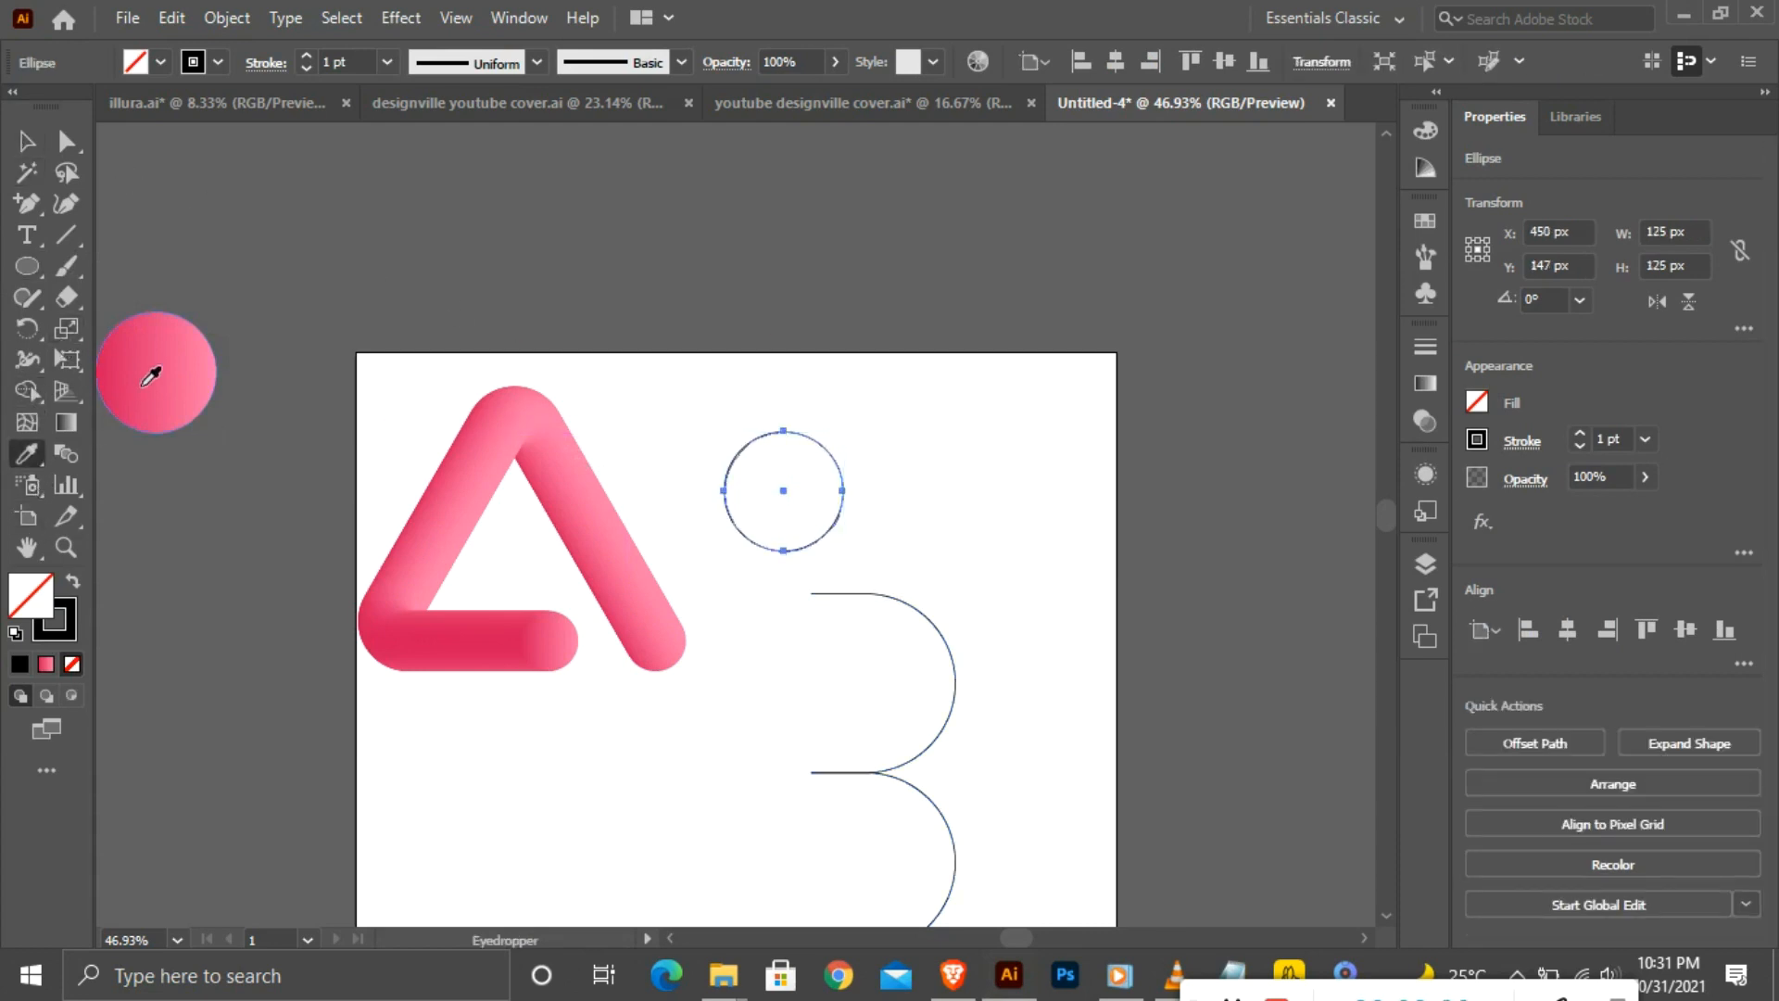
click(153, 369)
click(26, 141)
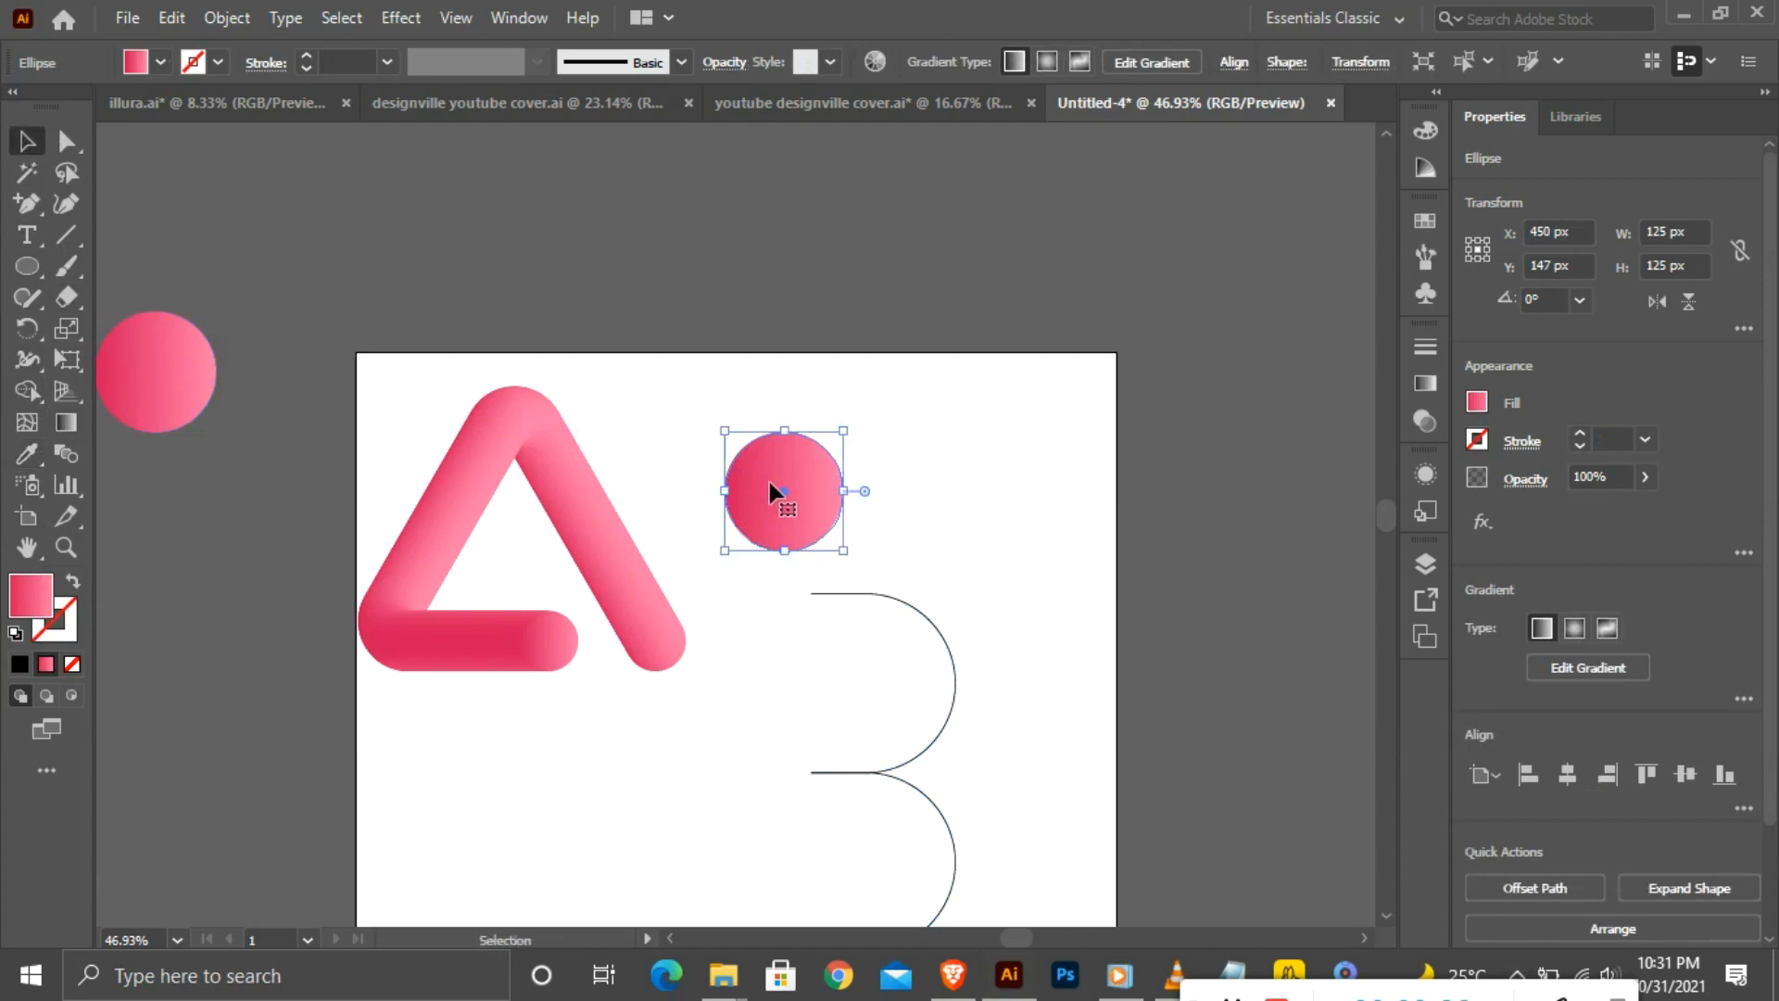
Duplicate the new gradient circle horizontally to about X 640 px and blend the two circles into a bar.
drag(783, 487, 964, 484)
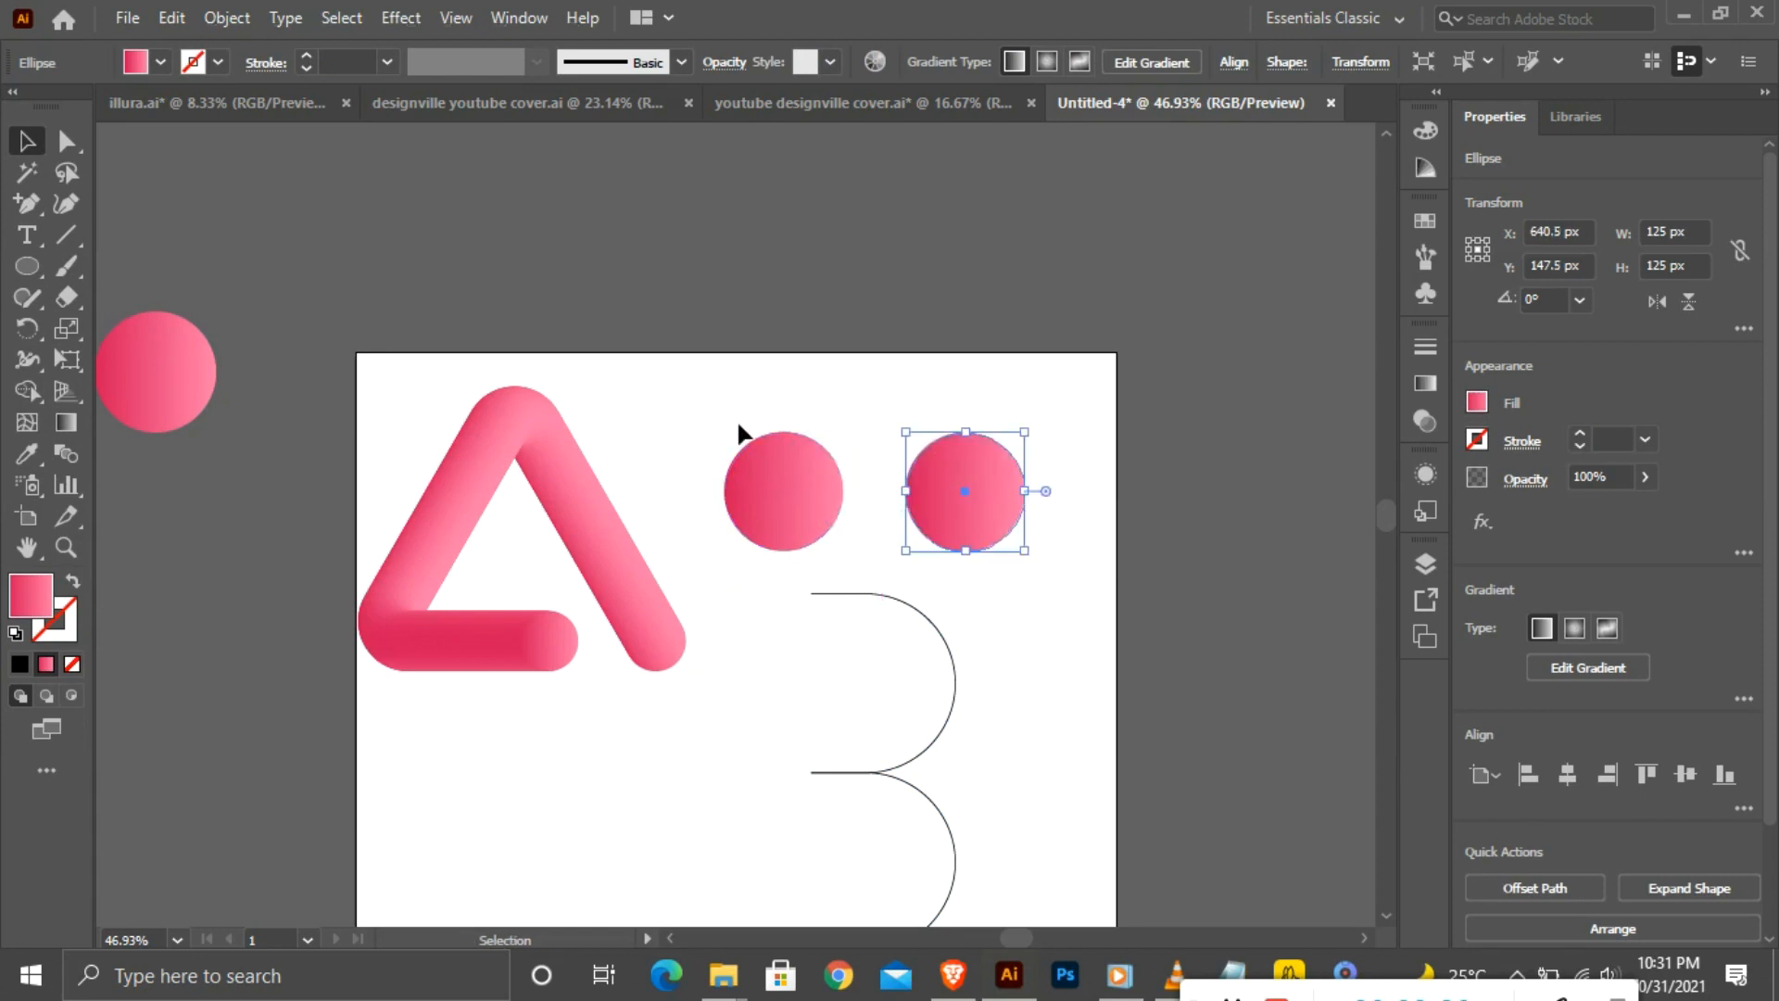
click(76, 458)
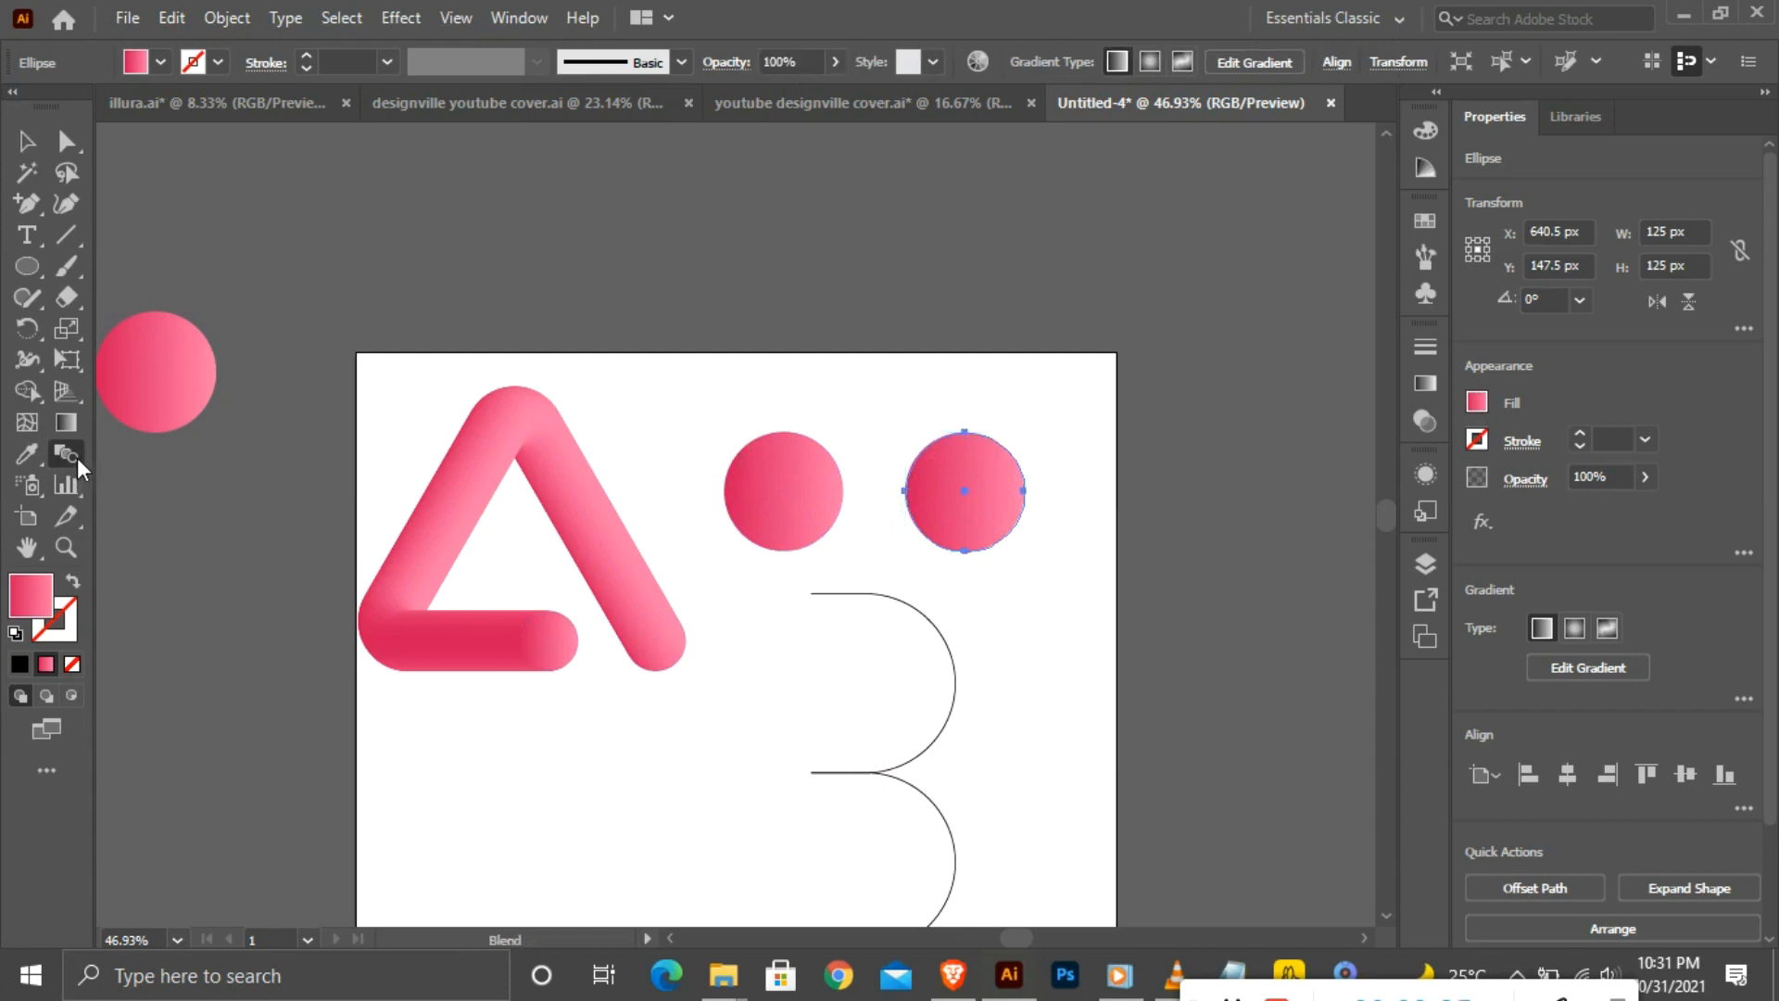
click(783, 500)
click(1001, 524)
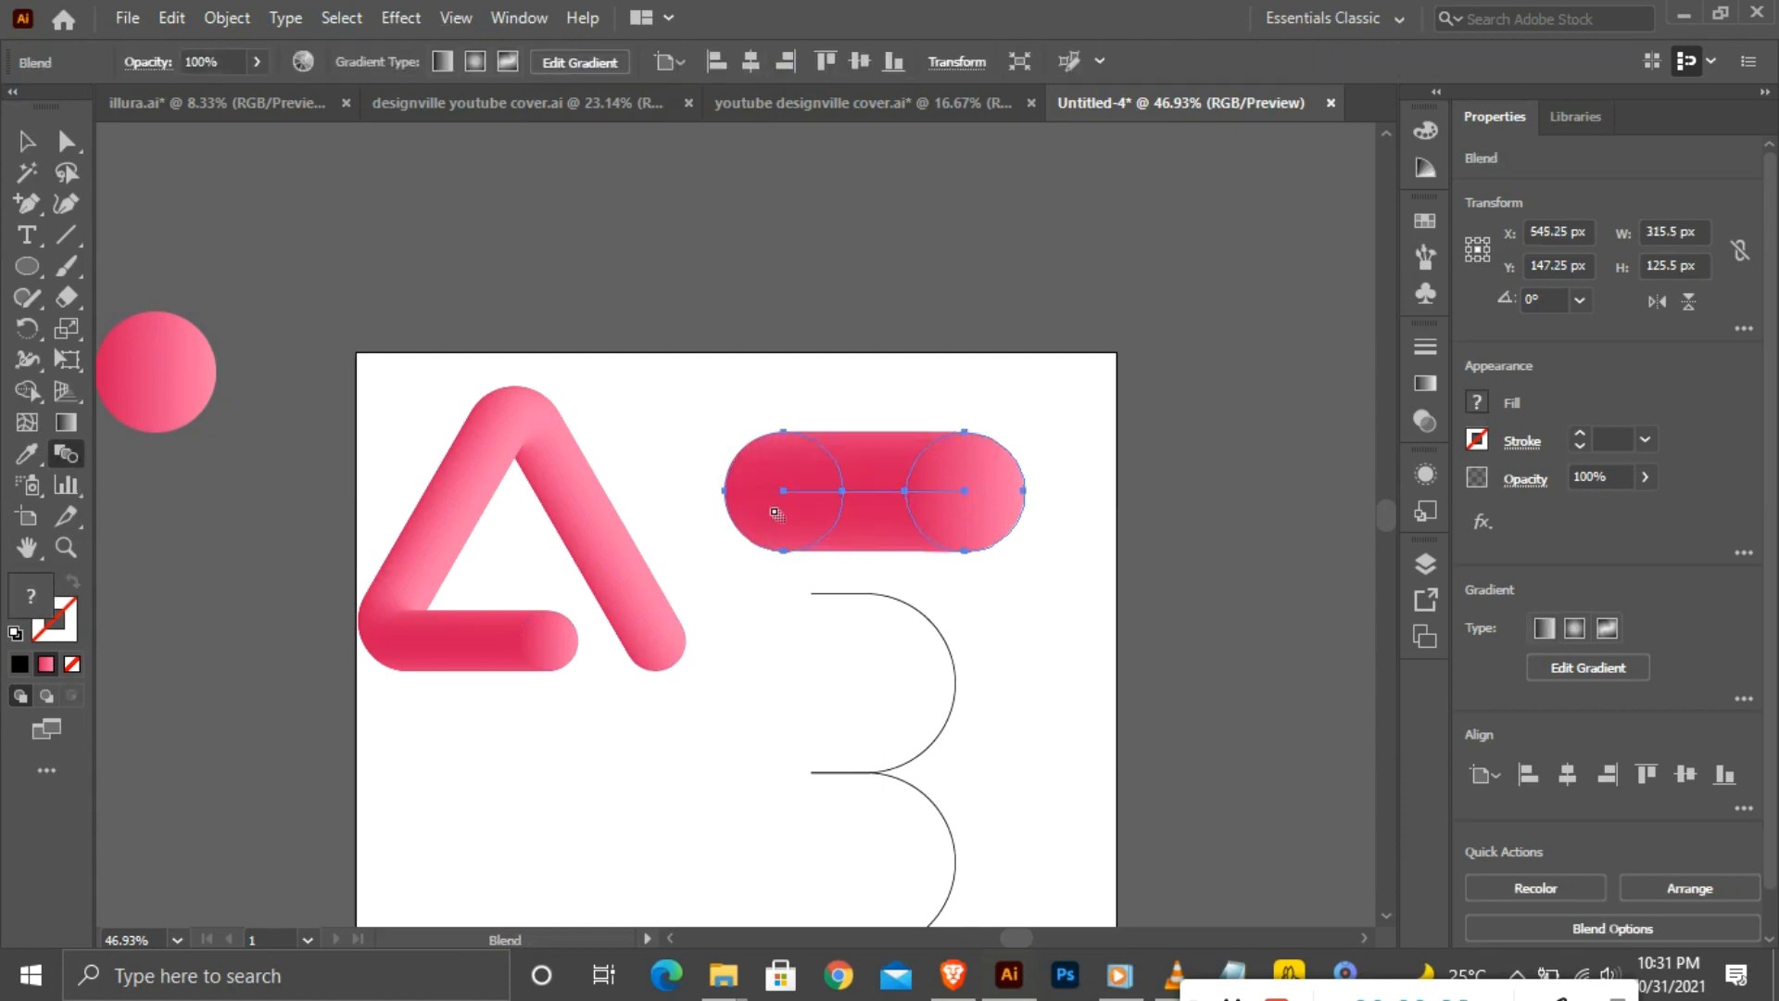
click(26, 141)
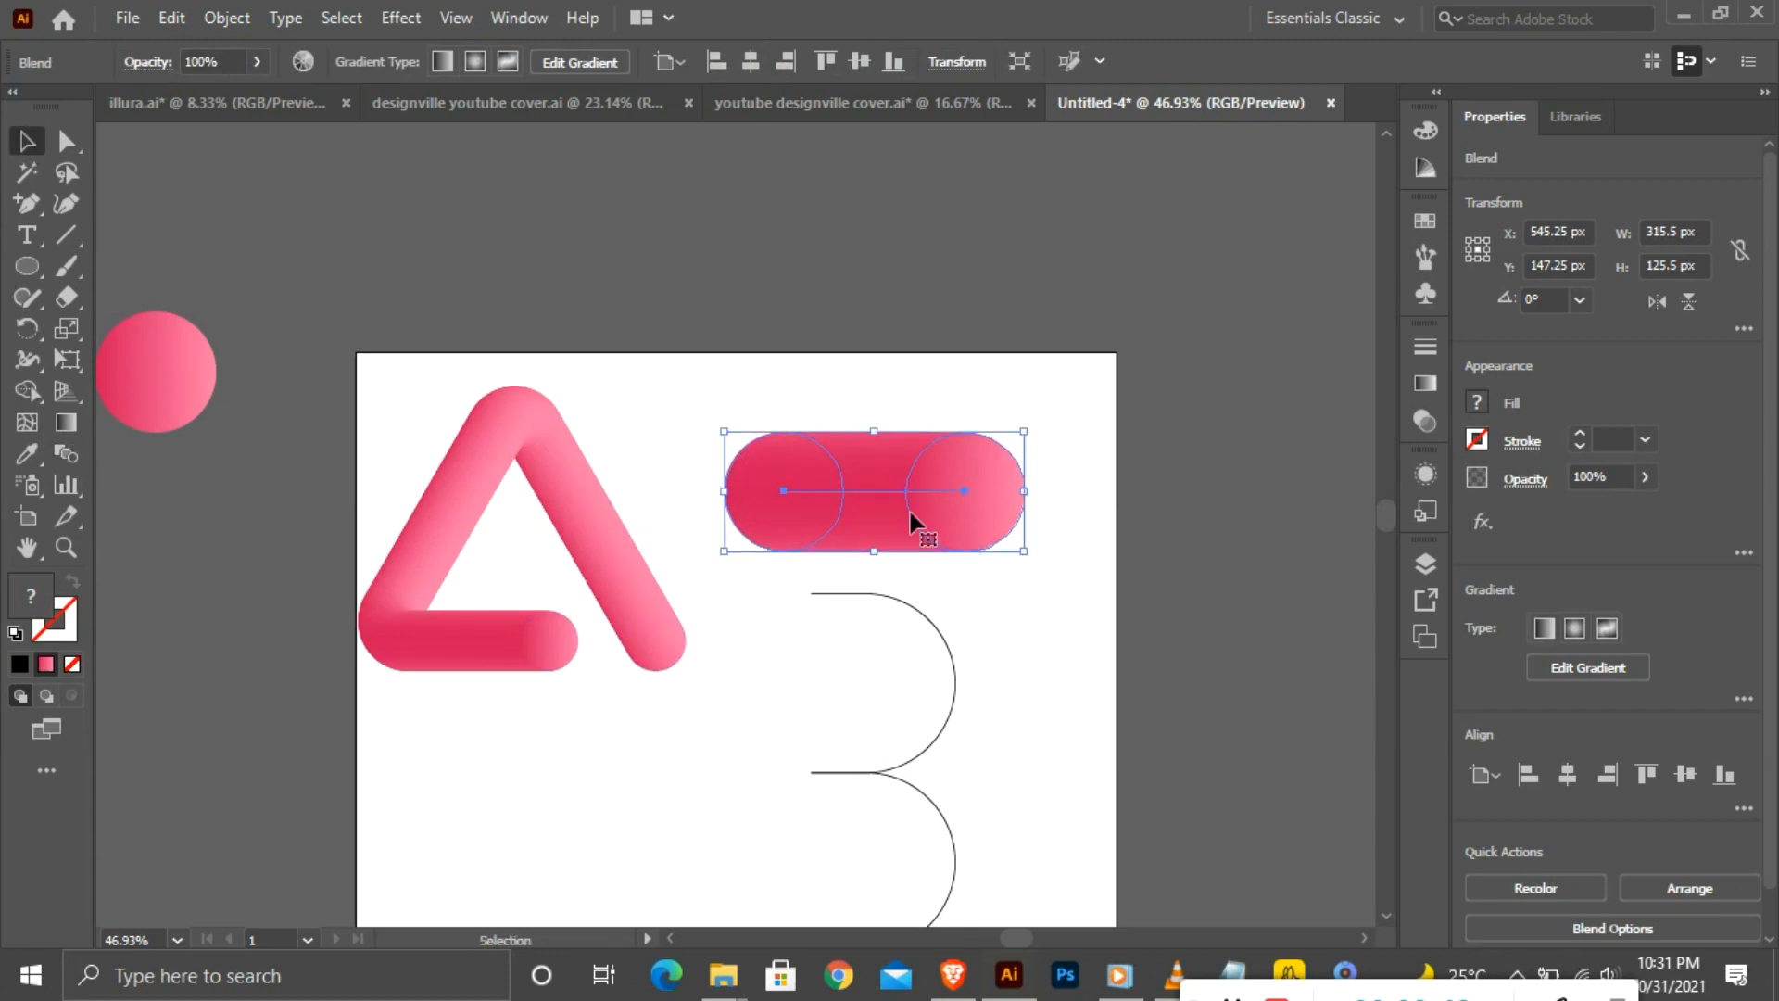
click(1078, 500)
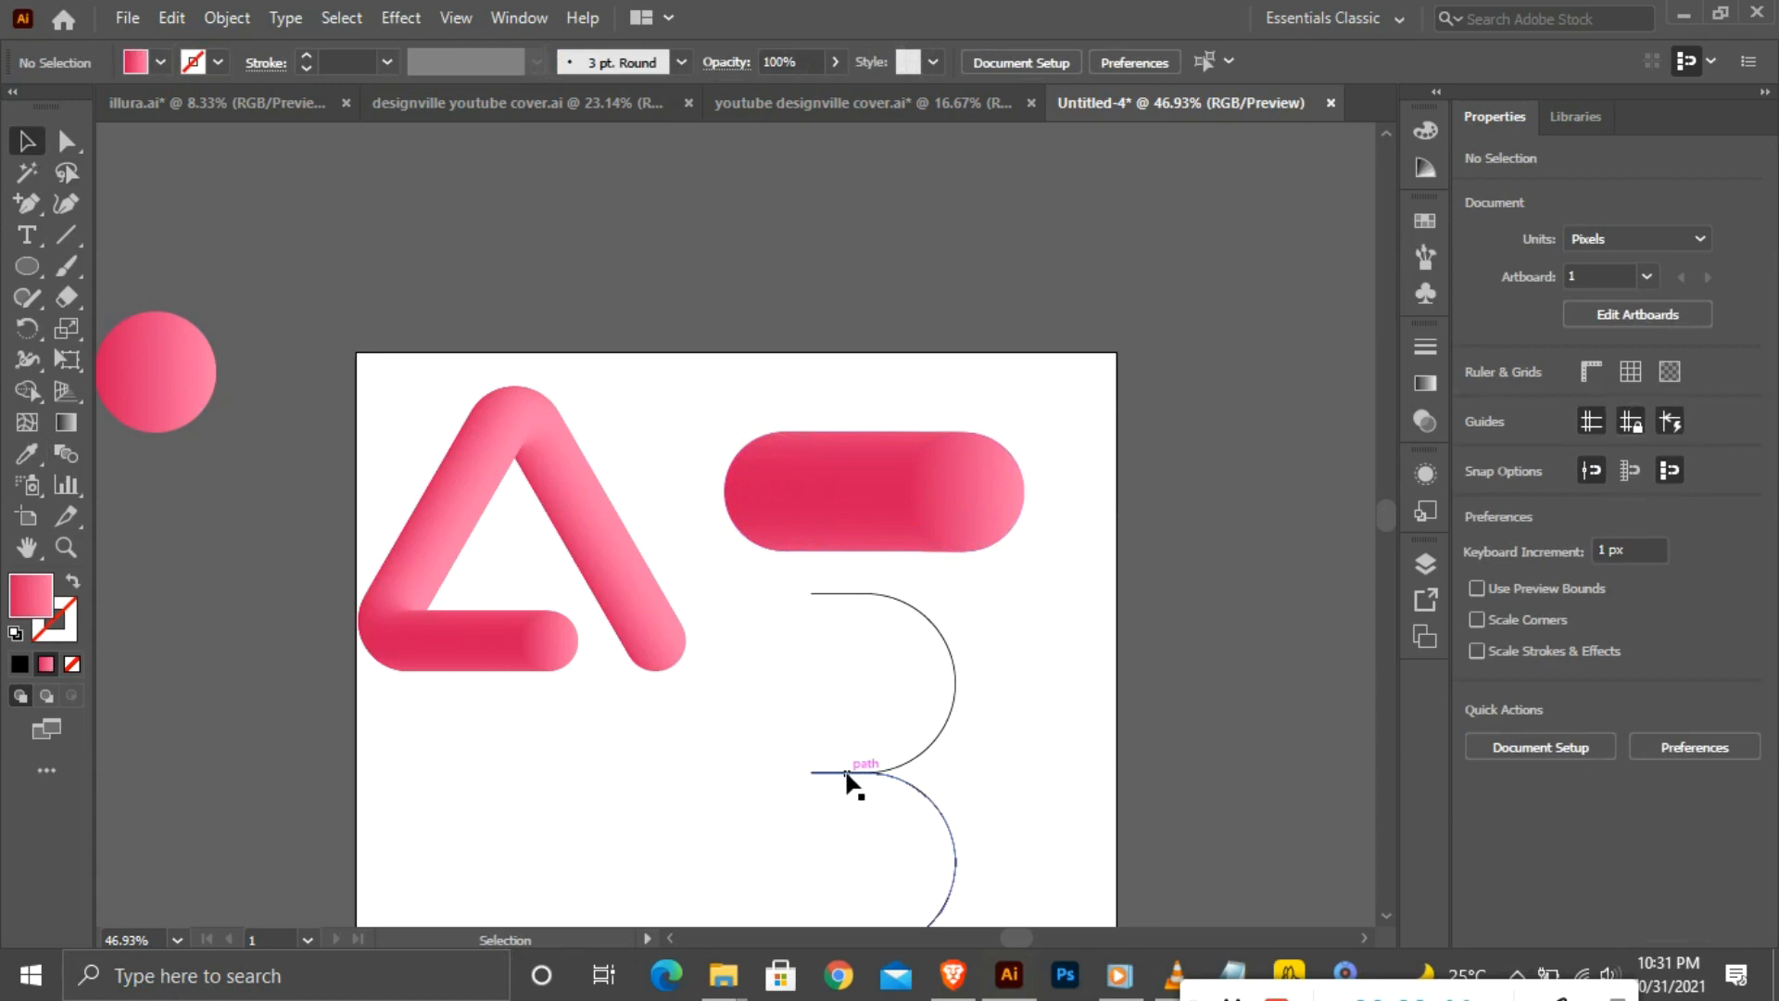
drag(714, 414, 1041, 875)
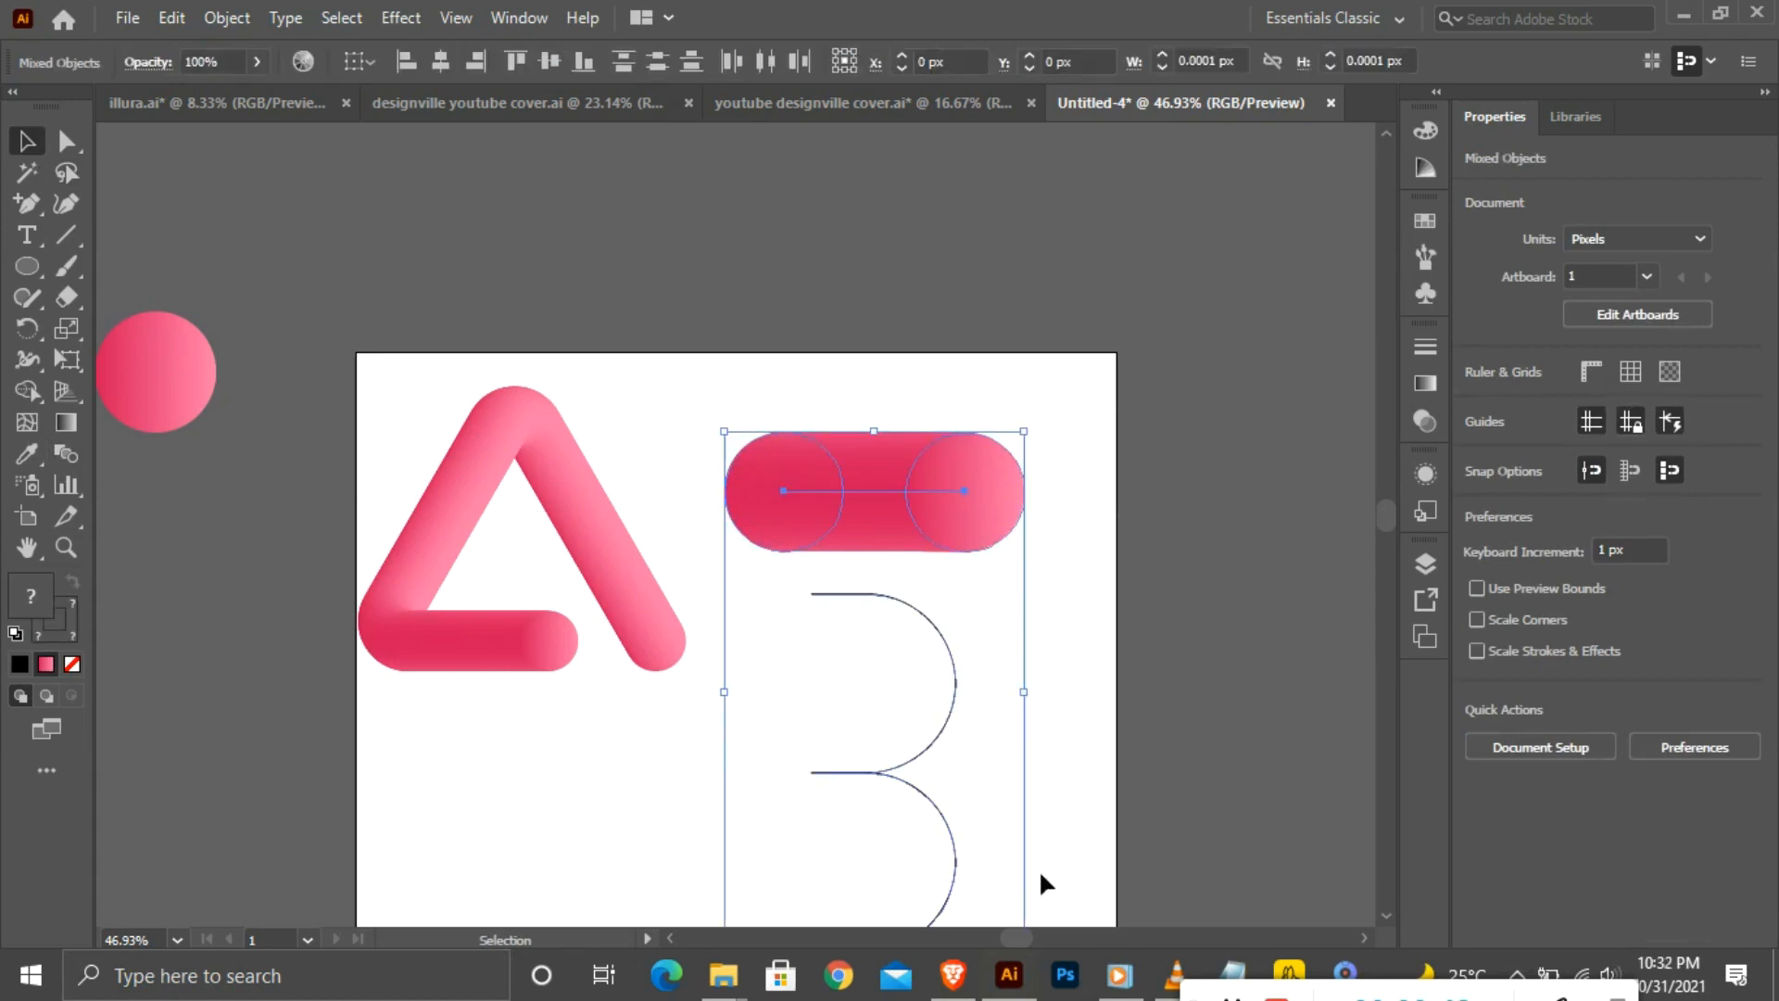
click(226, 17)
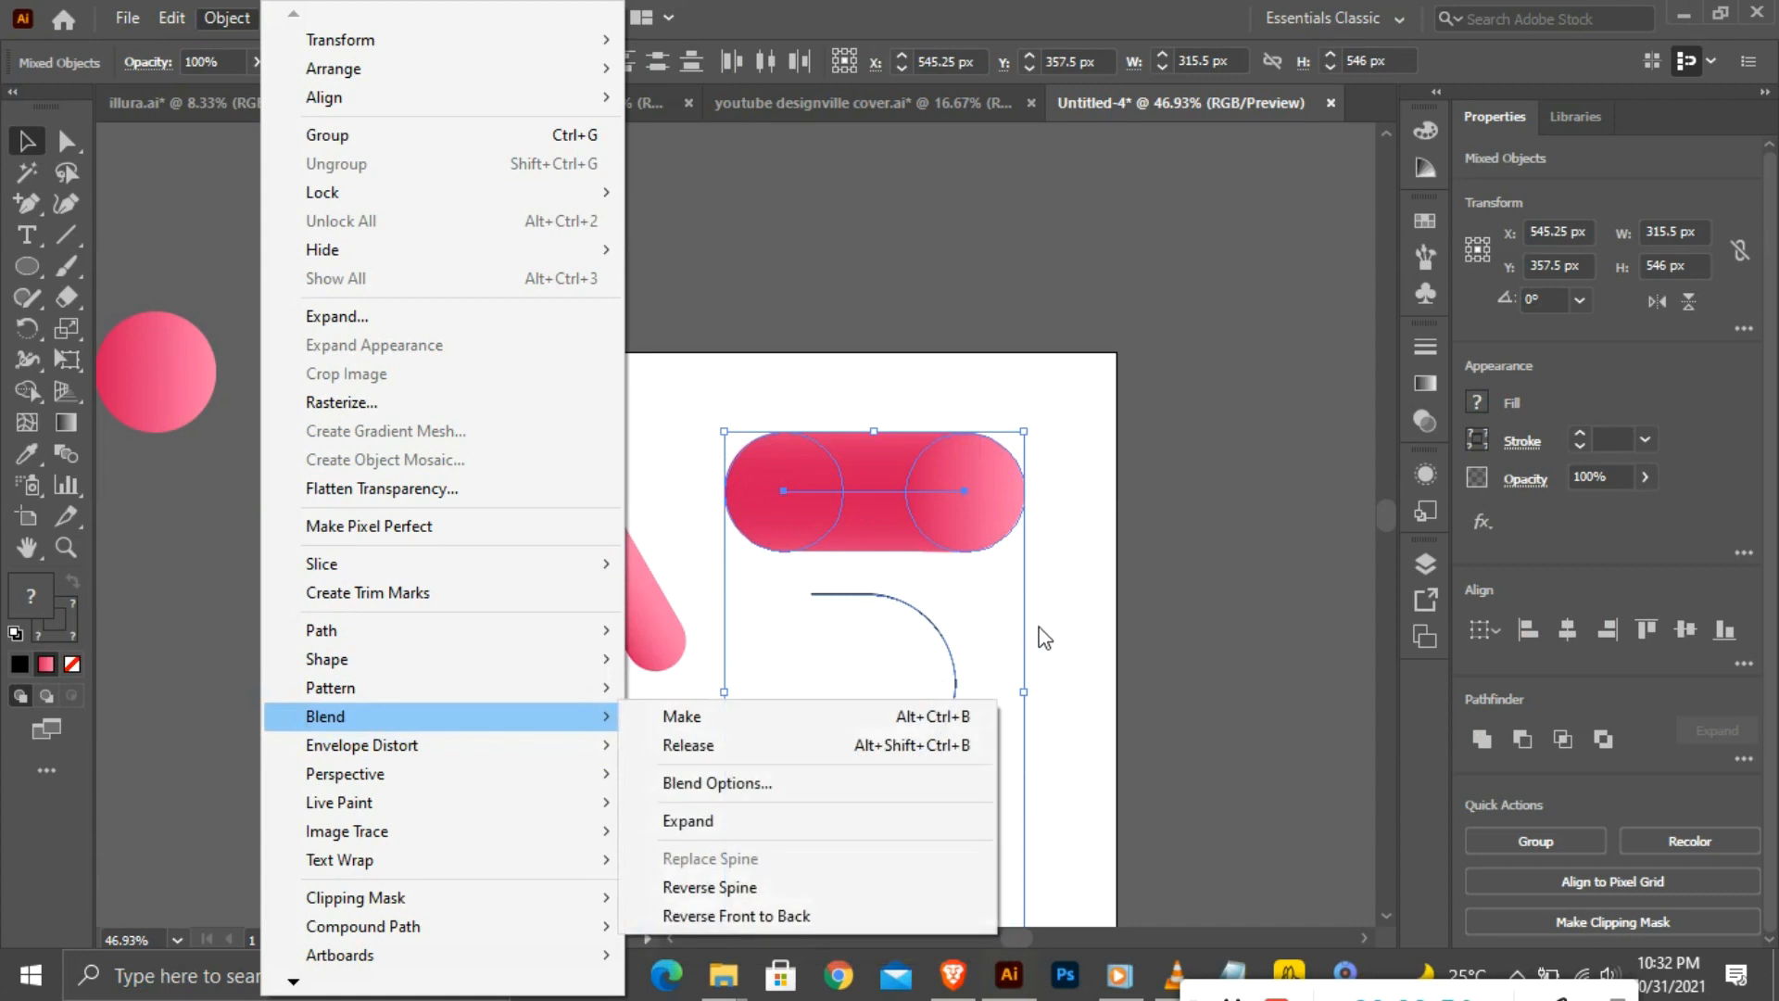
click(1075, 632)
click(1072, 627)
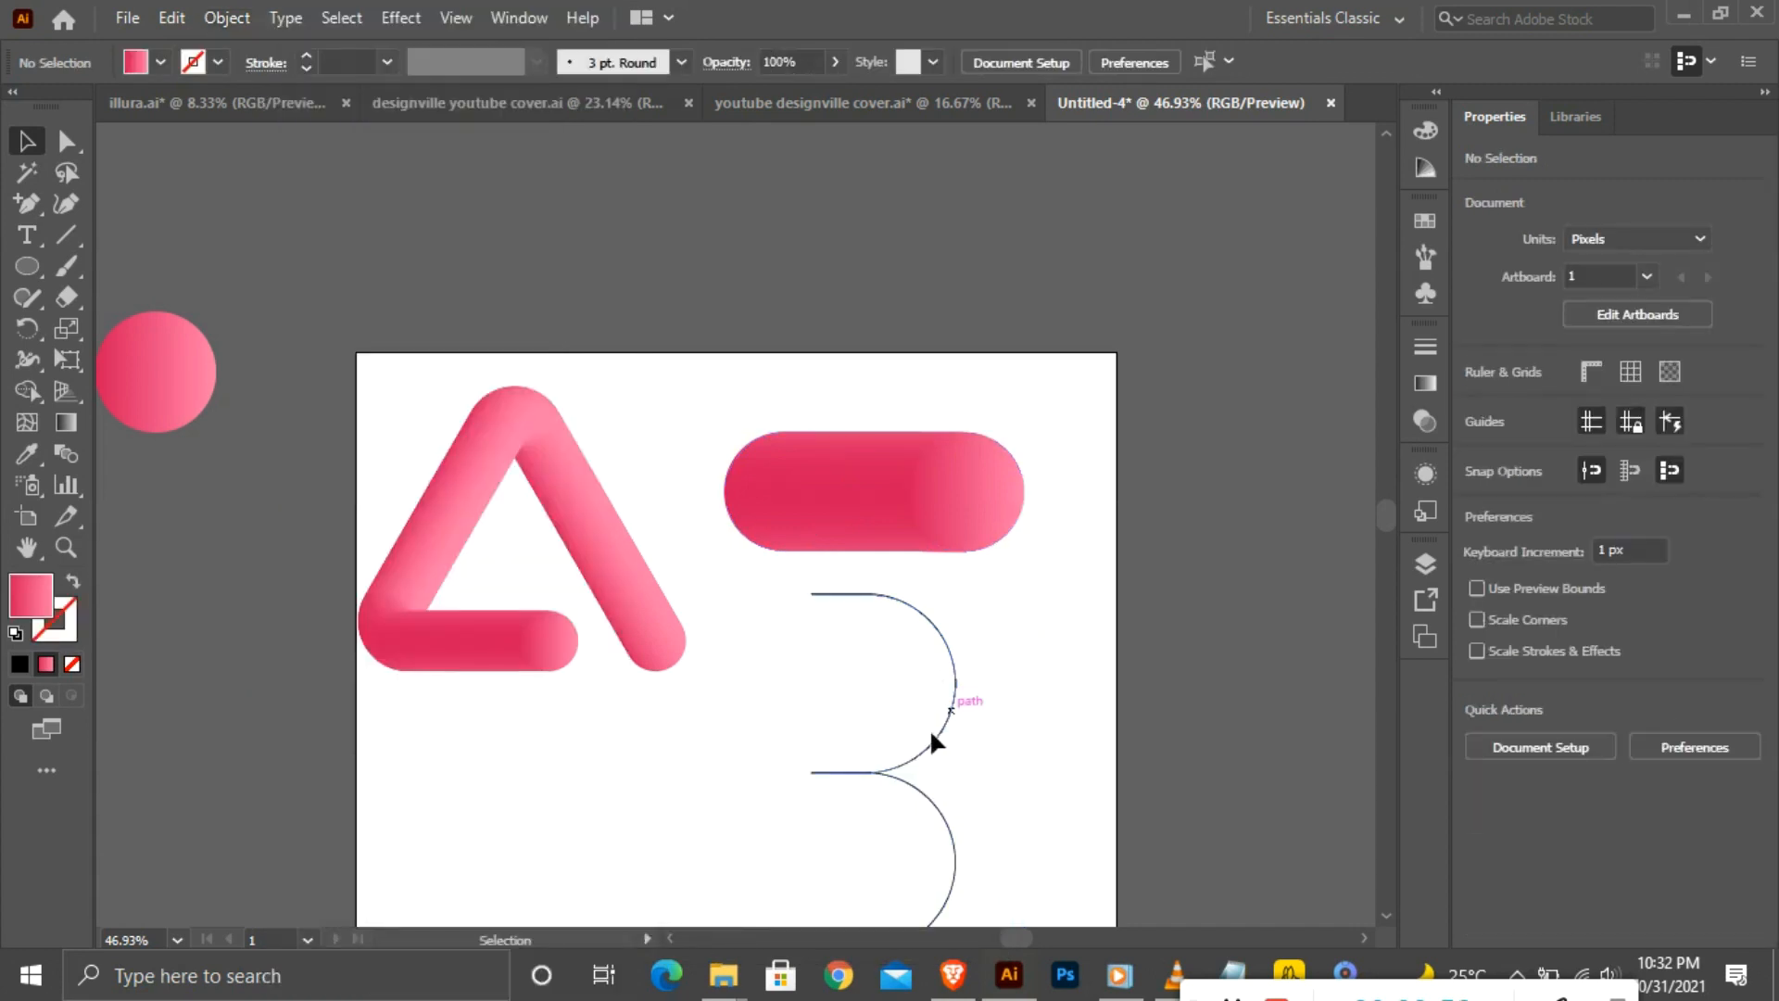
Expand the upper and the lower open curve, each with Fill and Stroke enabled.
click(921, 758)
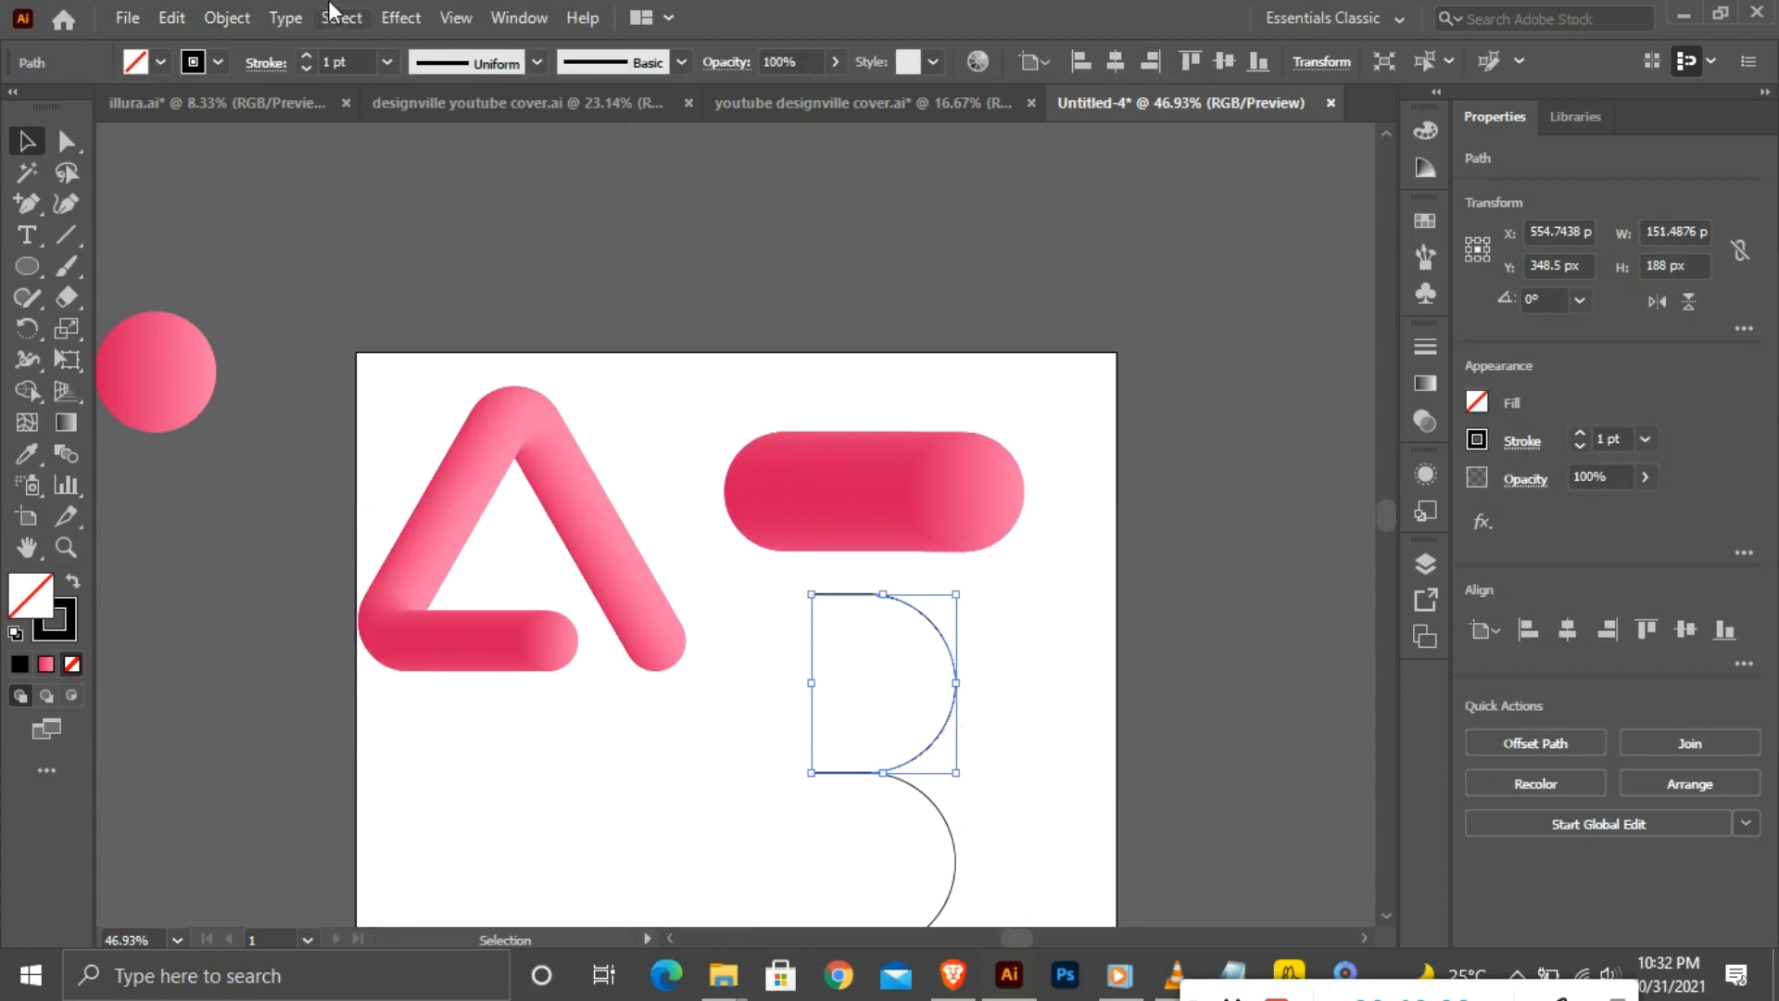
click(237, 20)
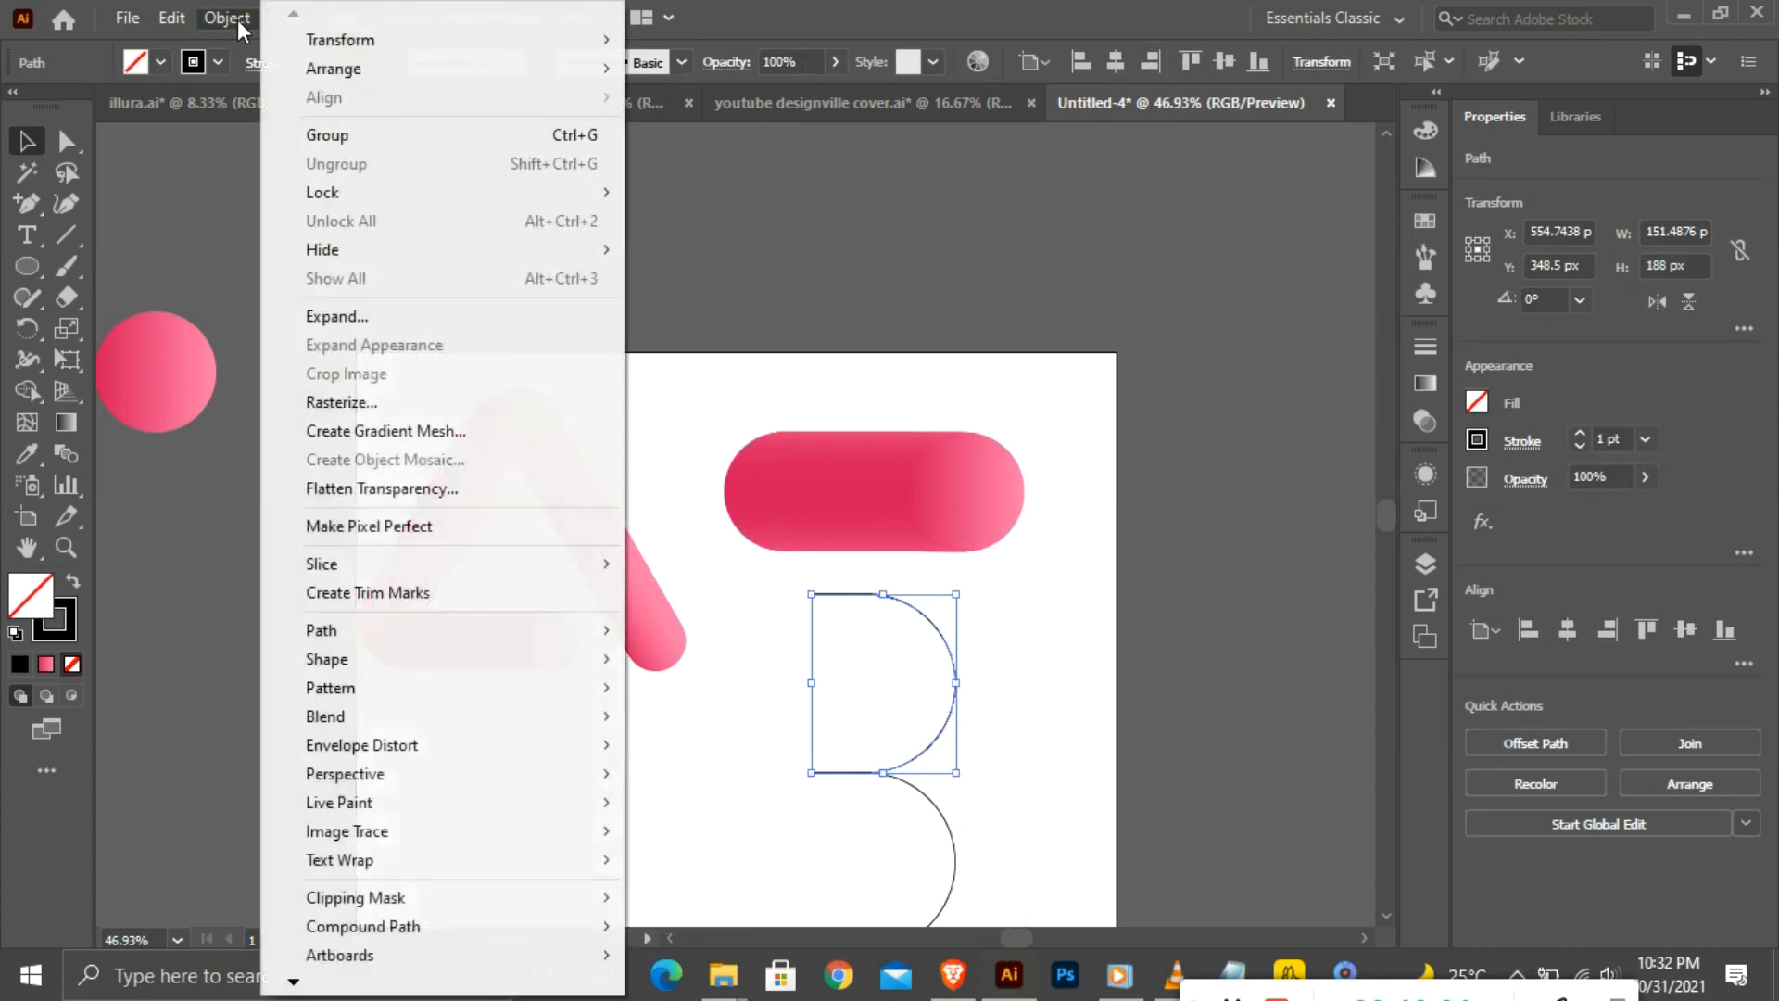
click(371, 320)
click(808, 632)
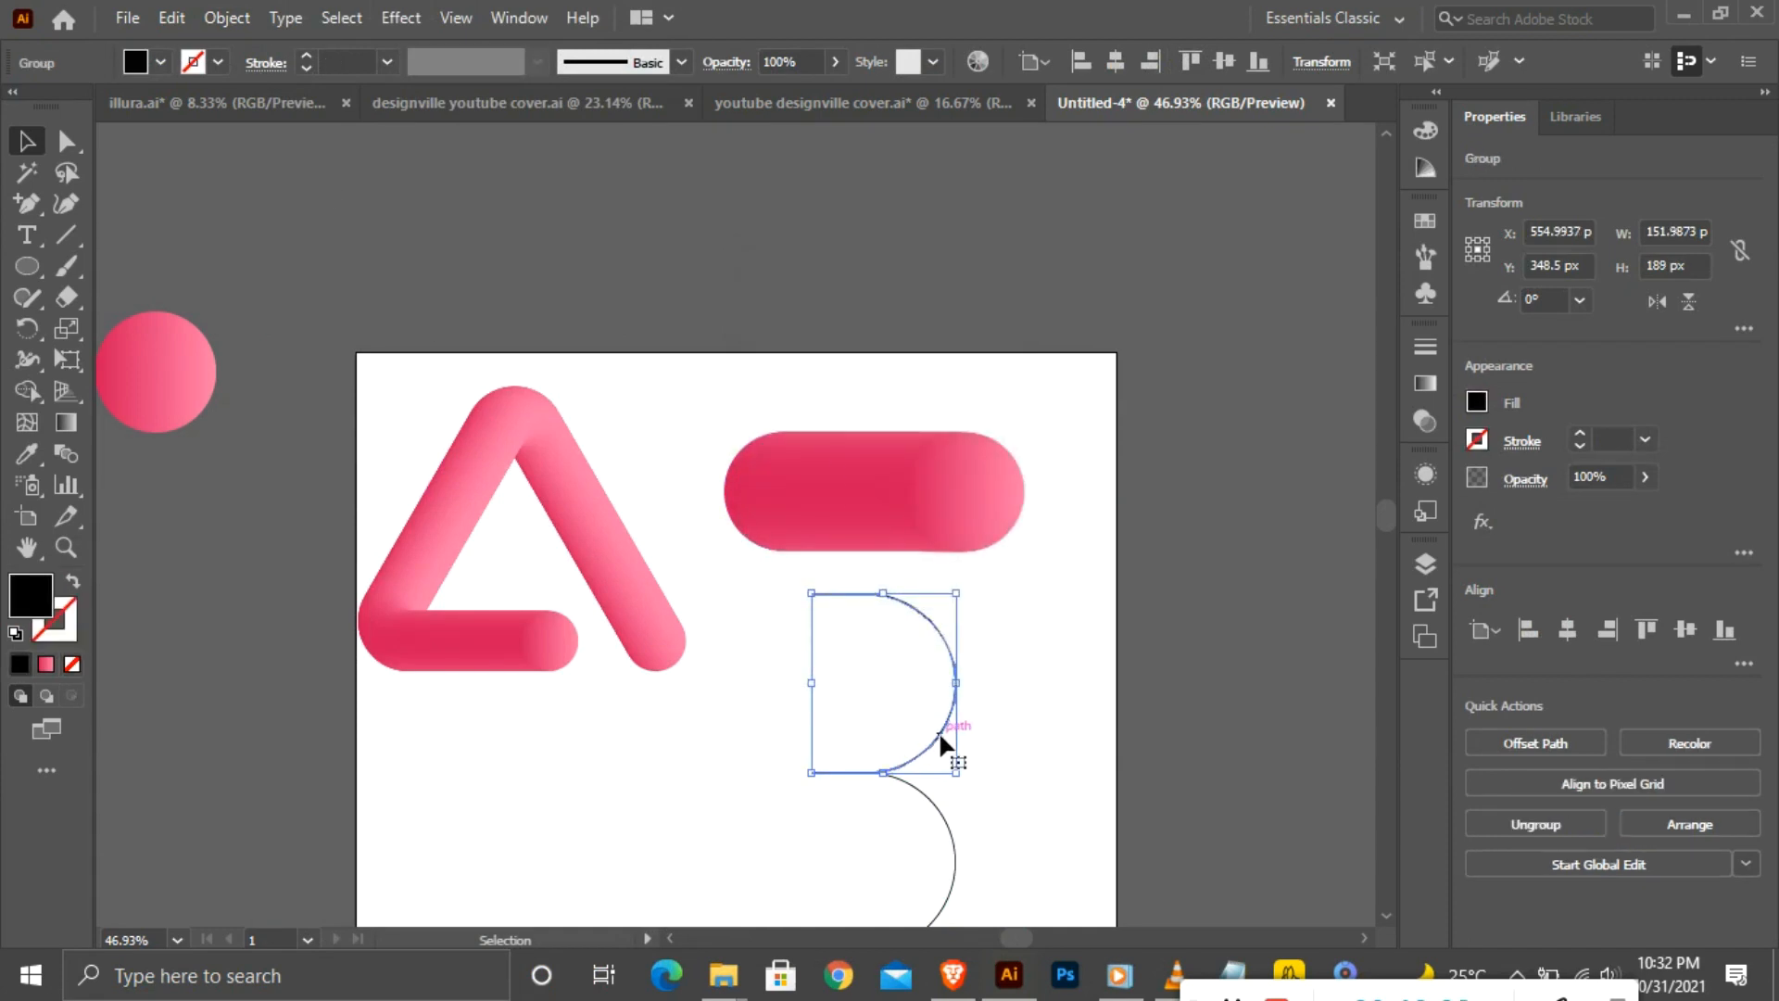
click(926, 800)
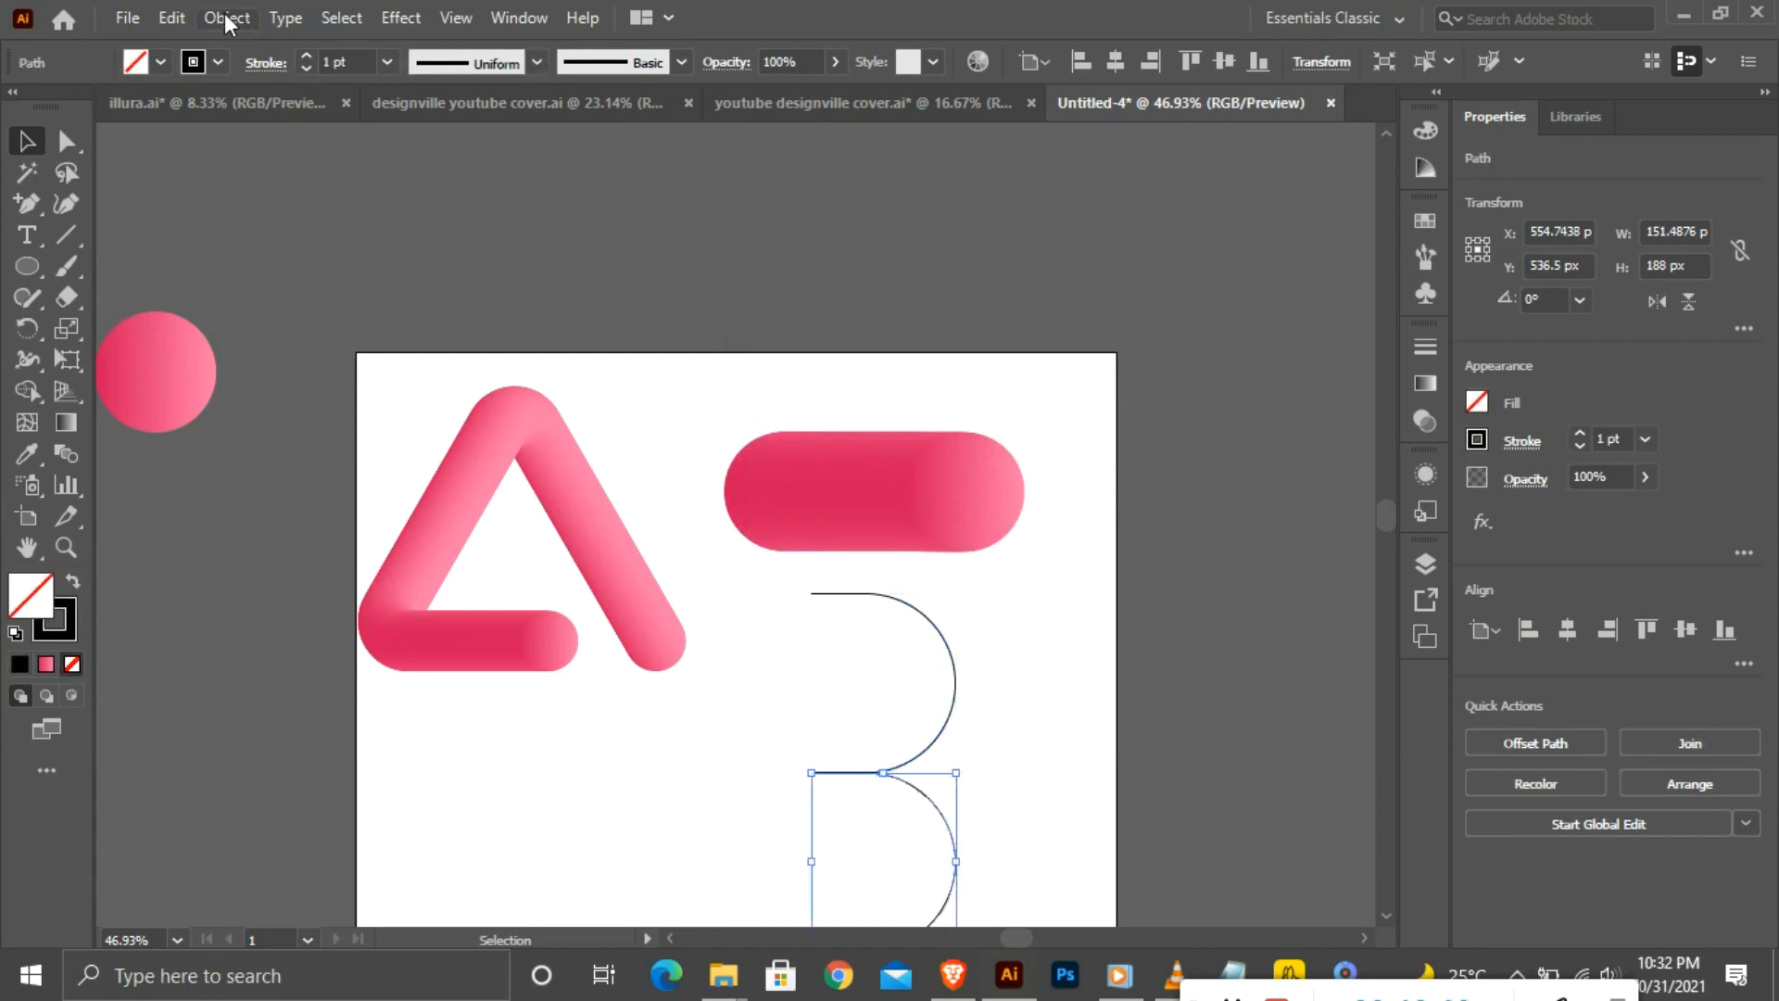
click(225, 13)
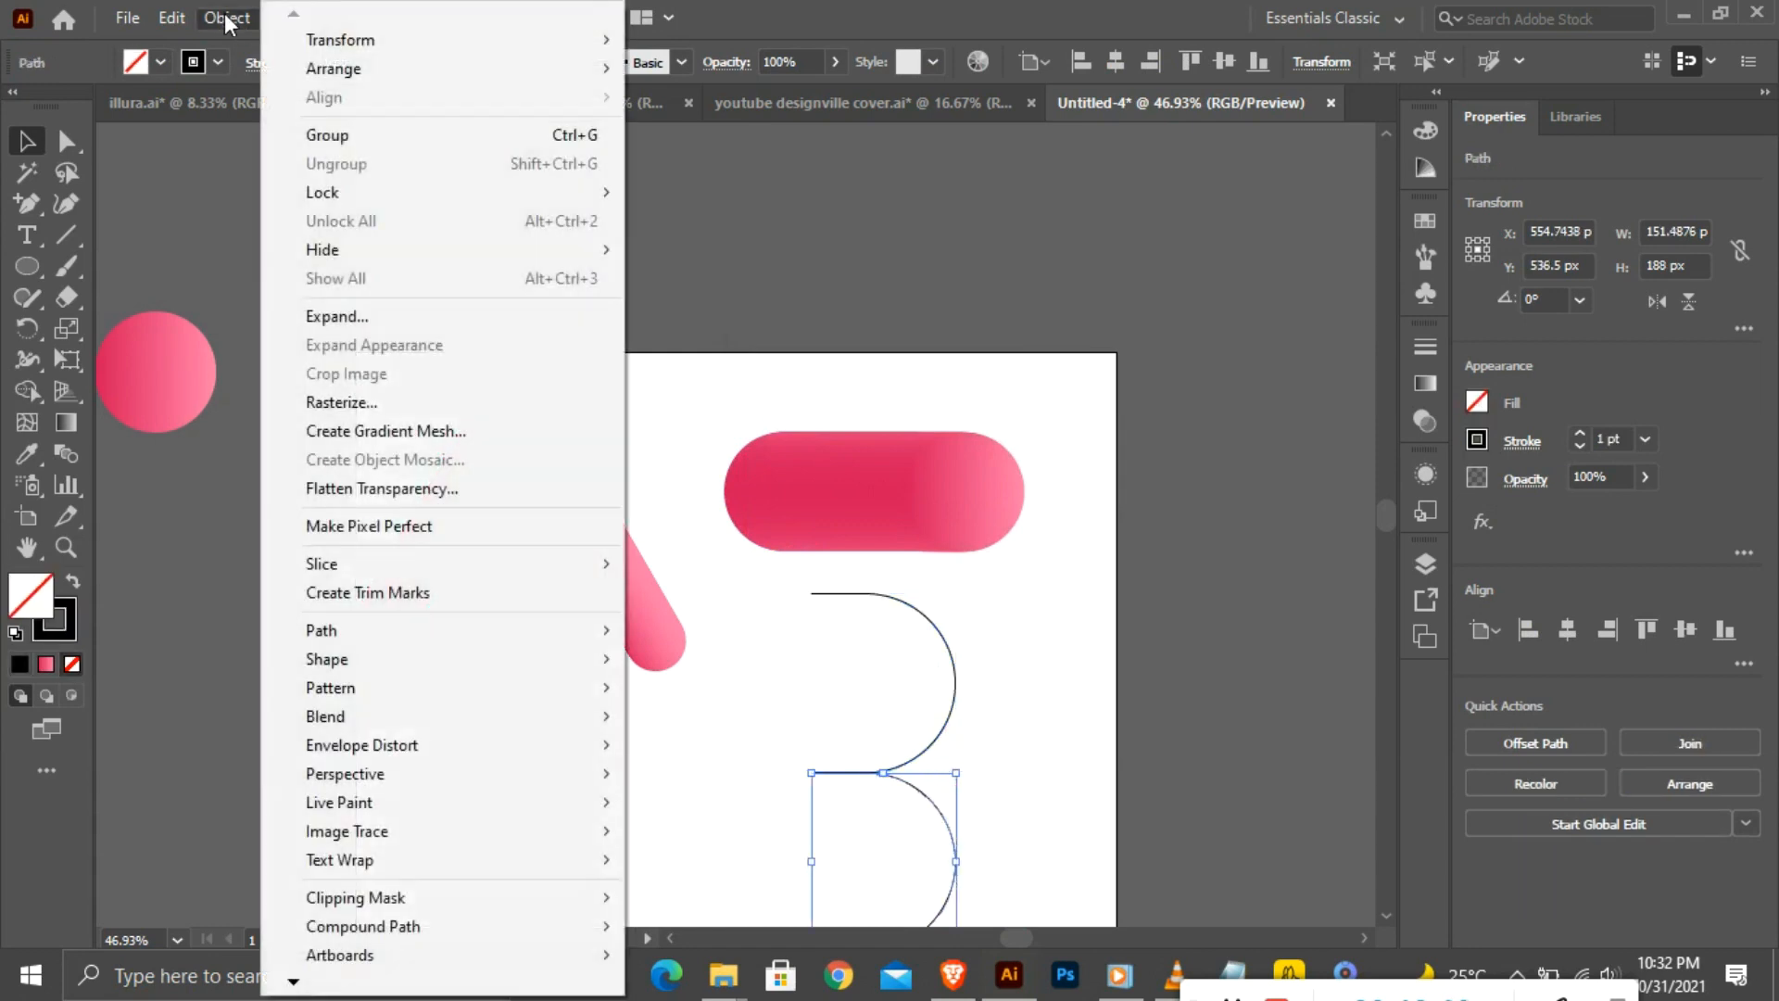
click(384, 316)
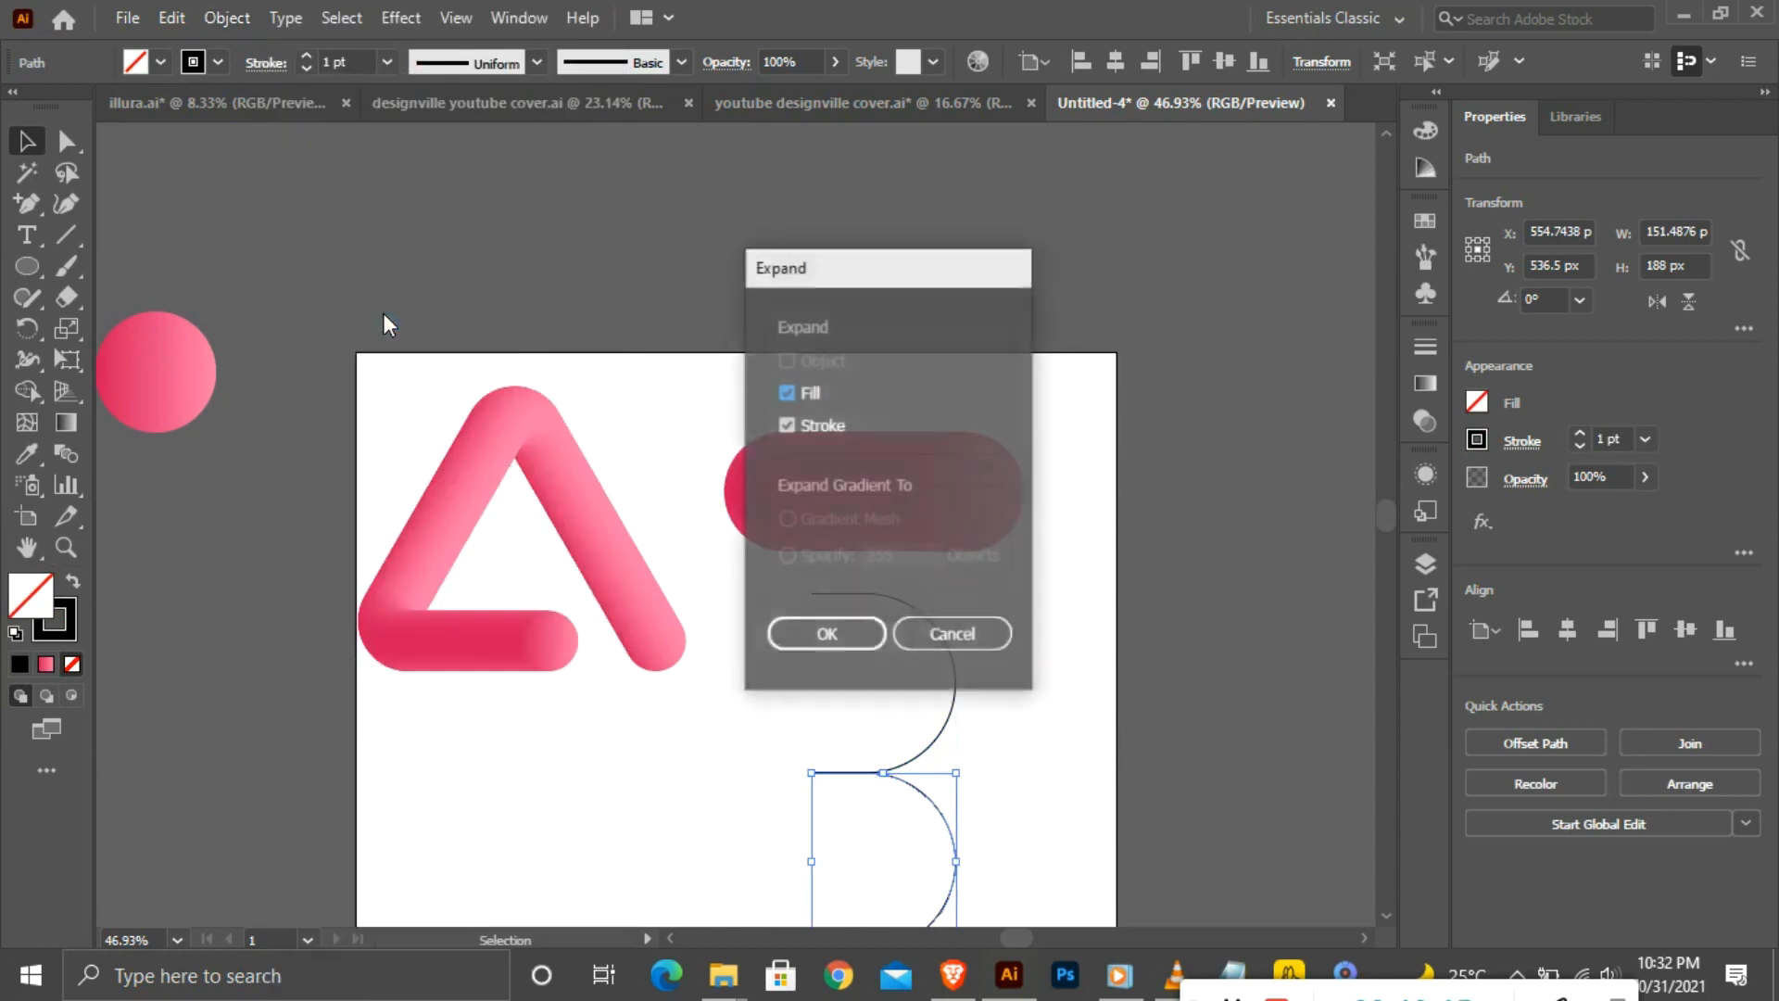
click(804, 636)
Merge the two expanded curves into one shape with the Shape Builder along their shared middle line.
drag(886, 612, 988, 872)
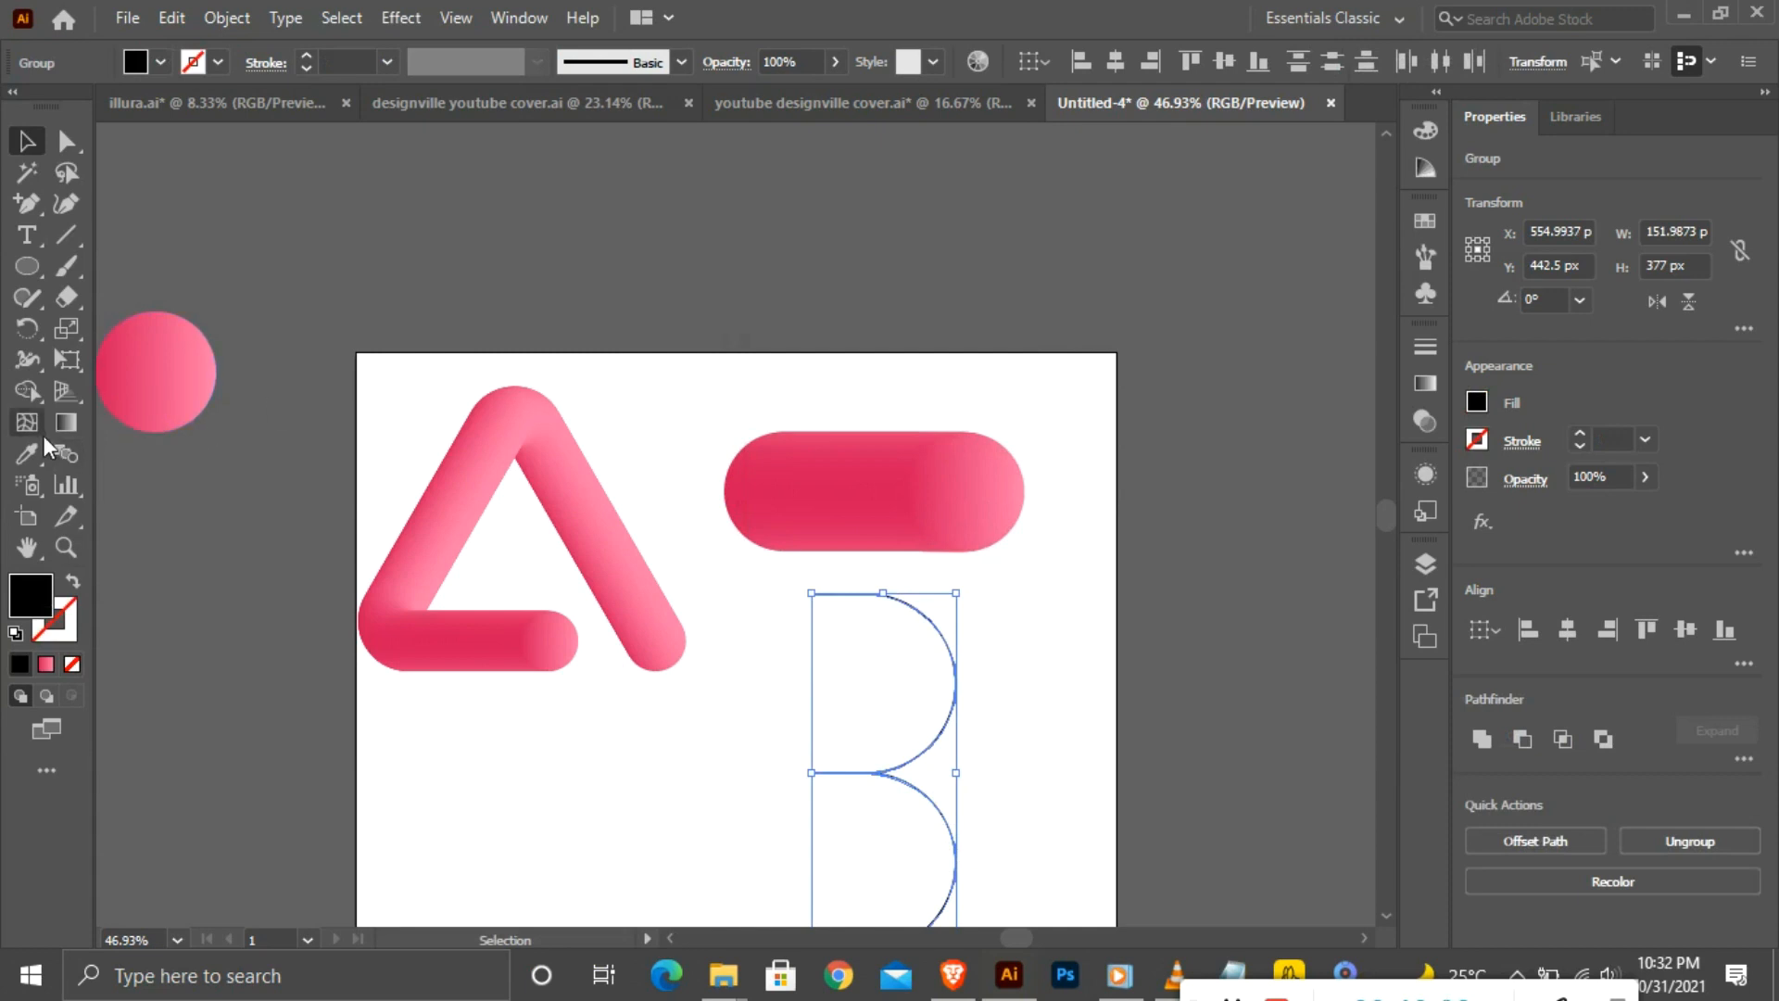
click(29, 392)
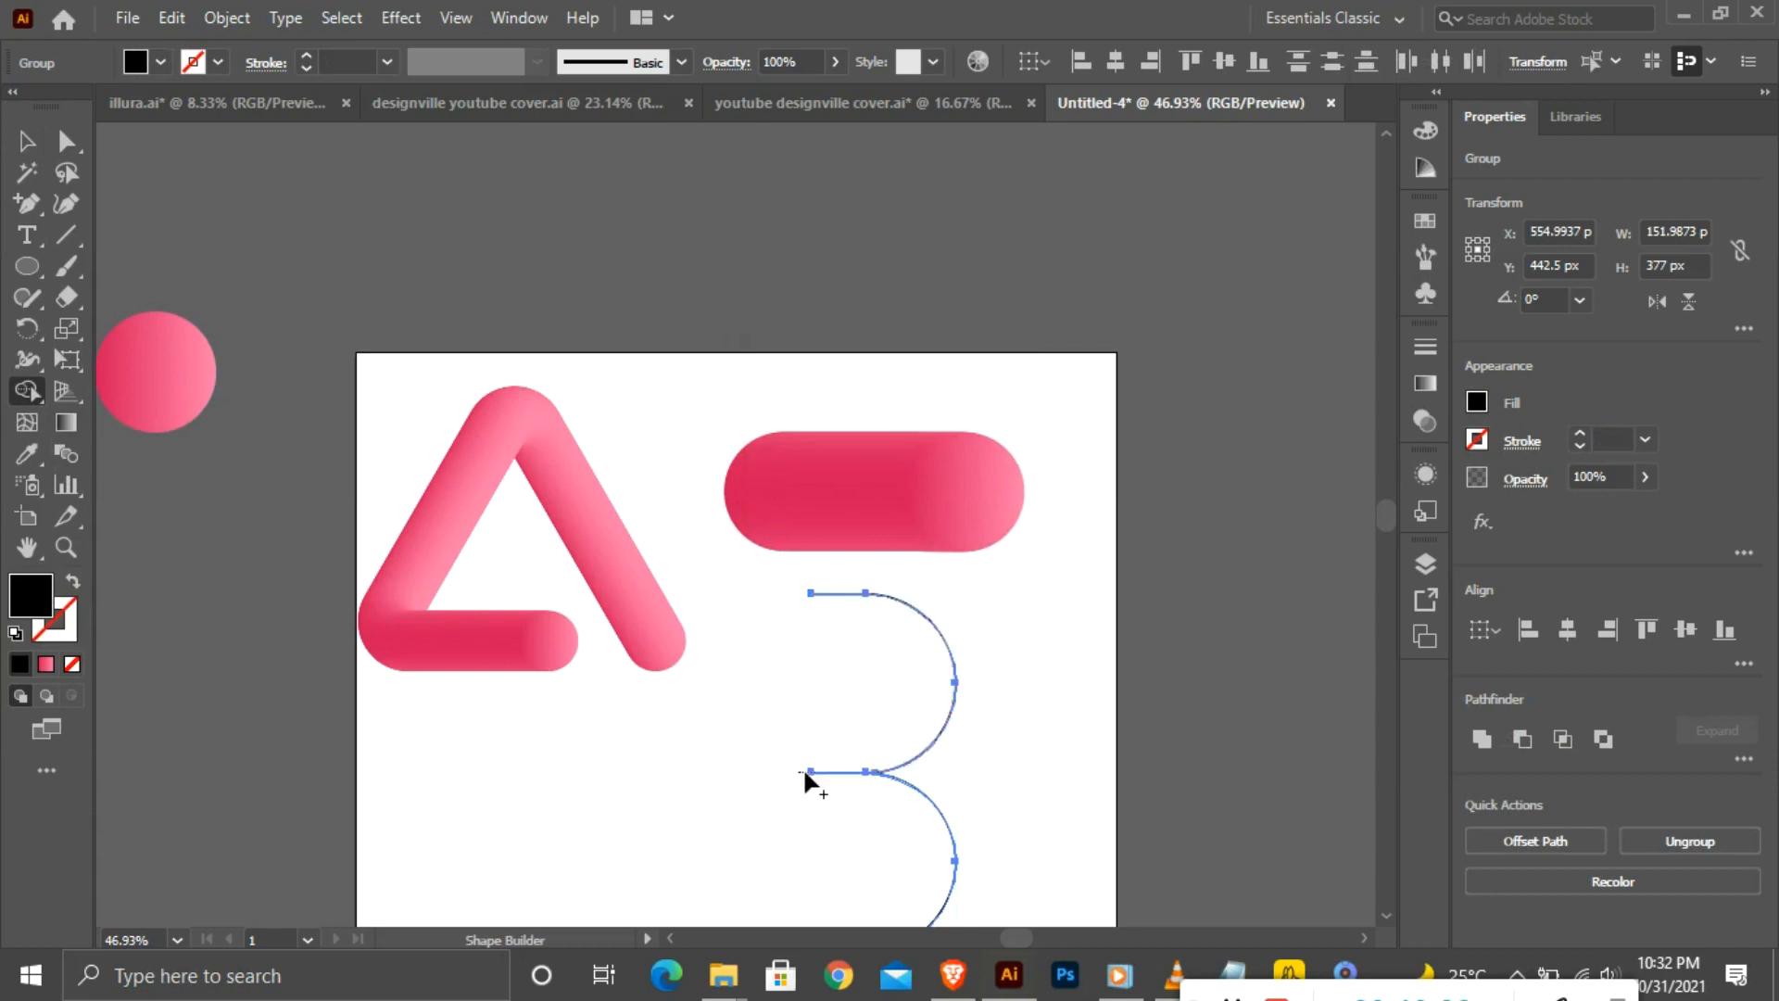
key(ctrl+1)
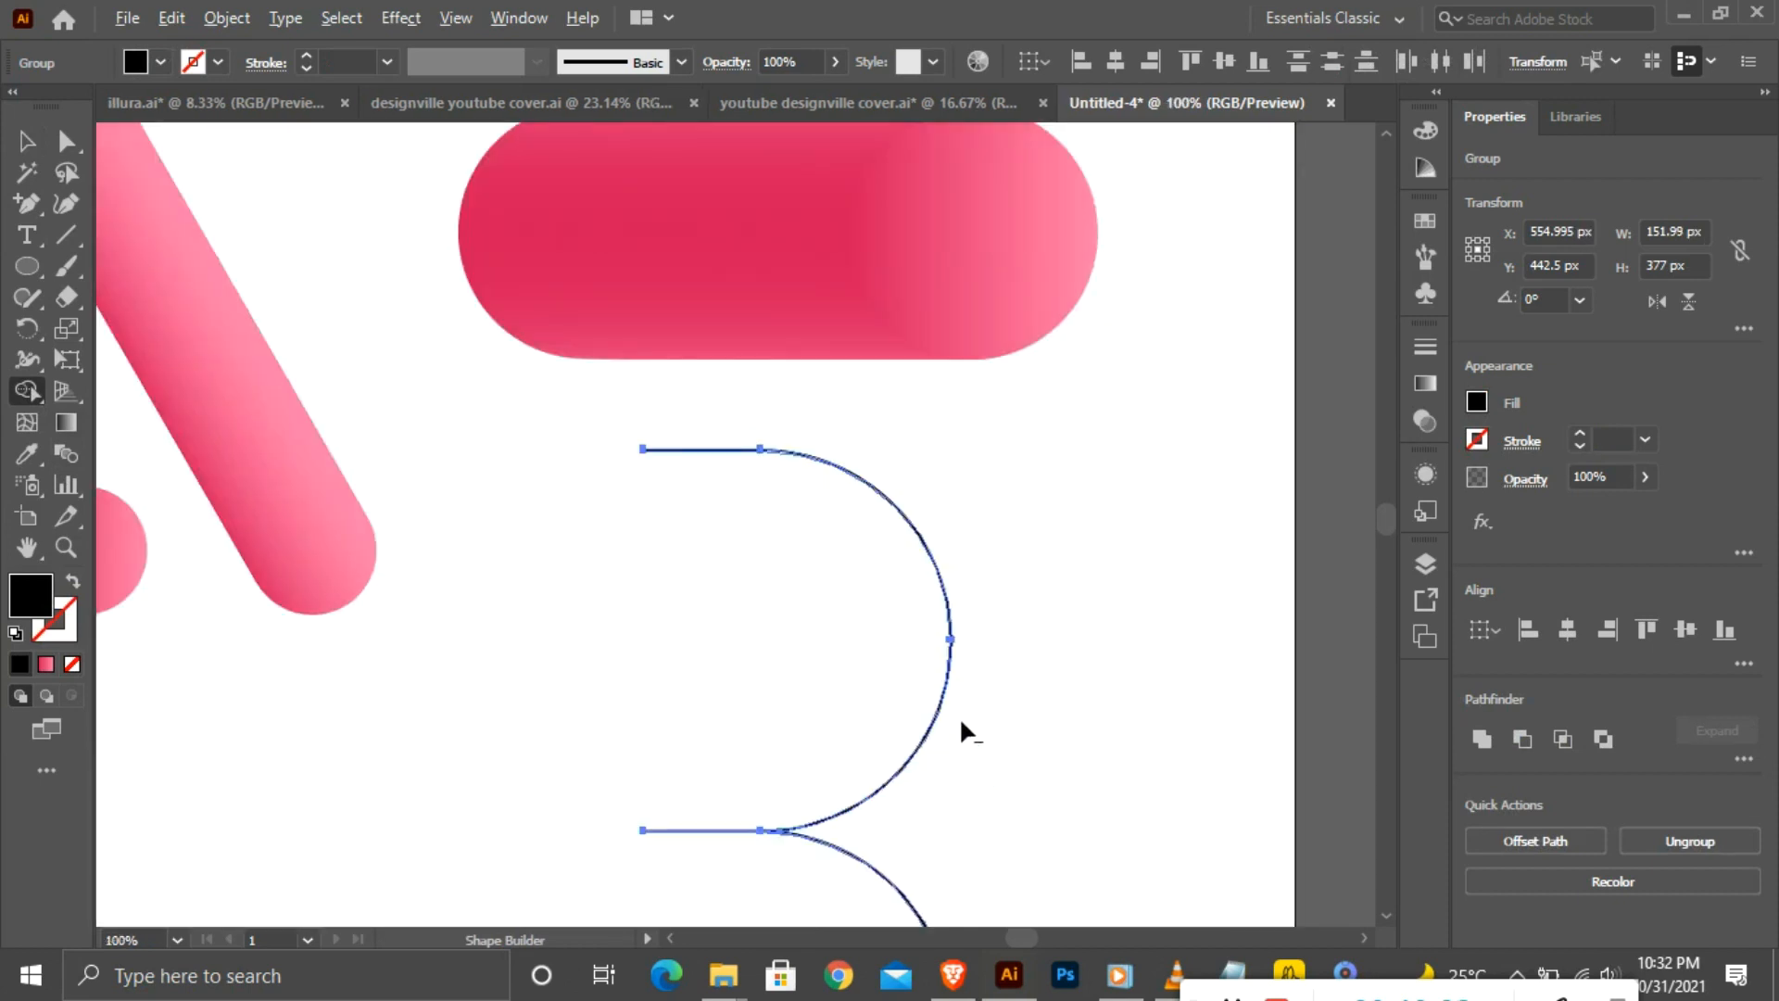
scroll(959, 716, down, 3)
scroll(929, 635, up, 3)
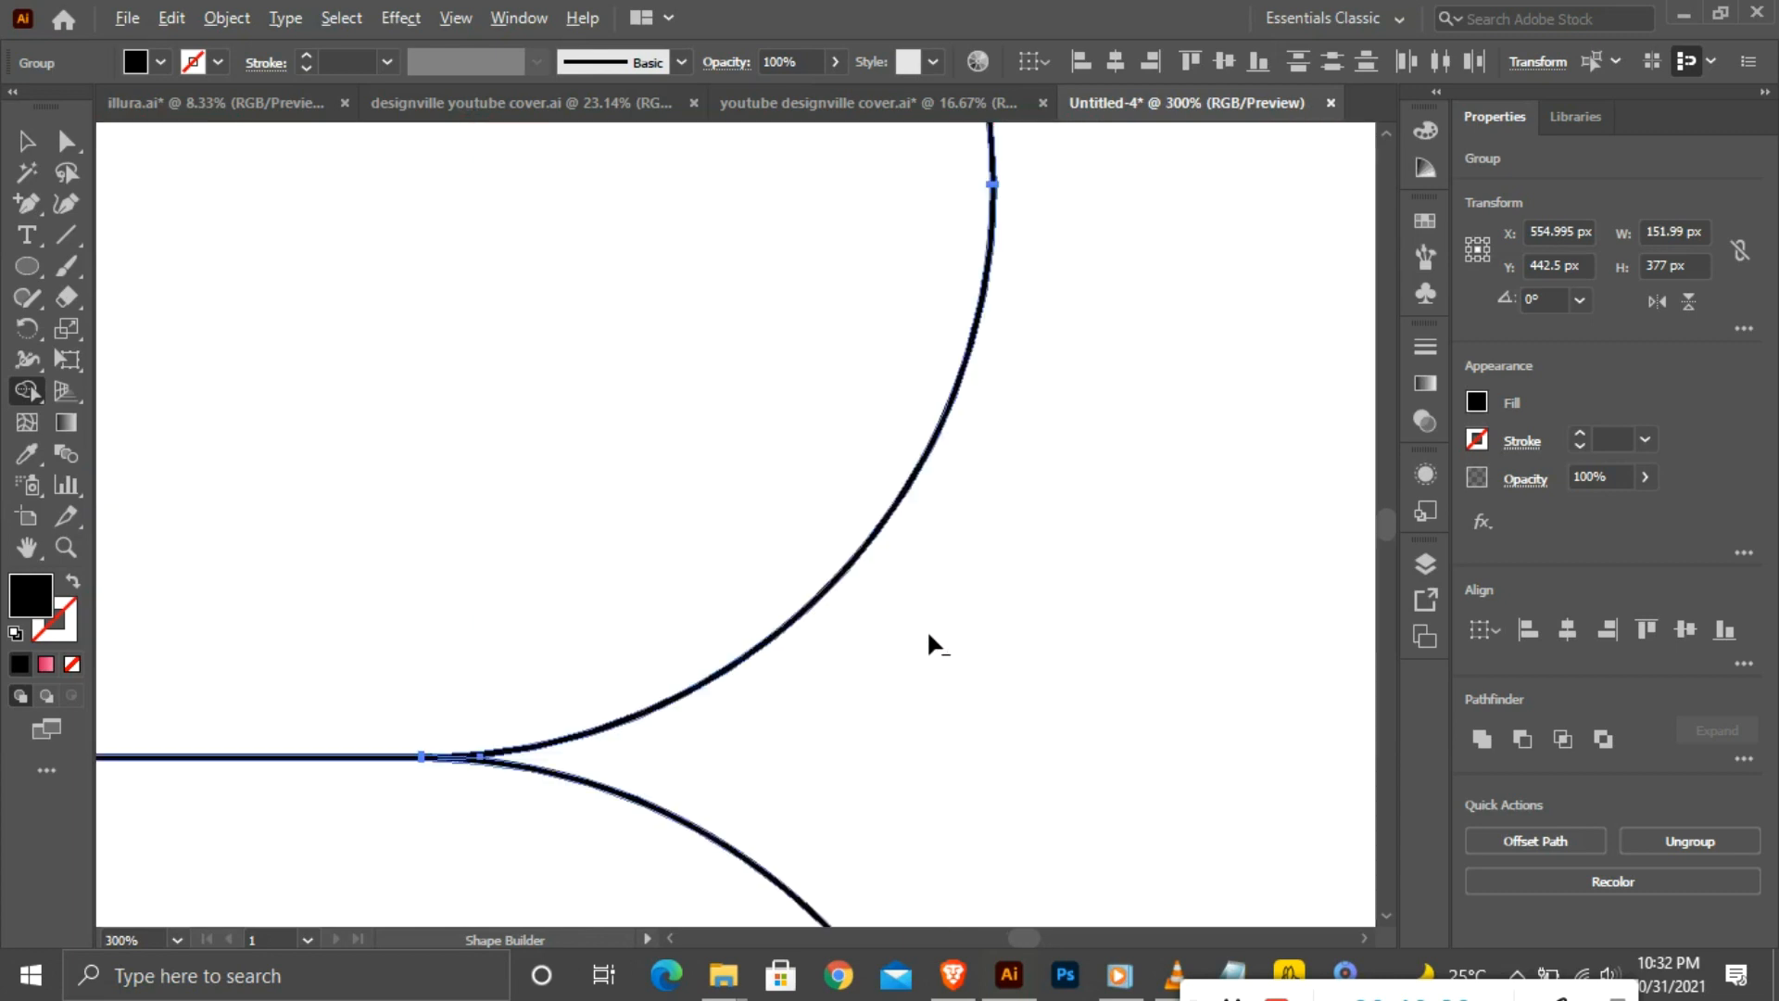
mouse_move(1032, 936)
mouse_down()
mouse_move(1004, 940)
mouse_move(1033, 938)
mouse_up()
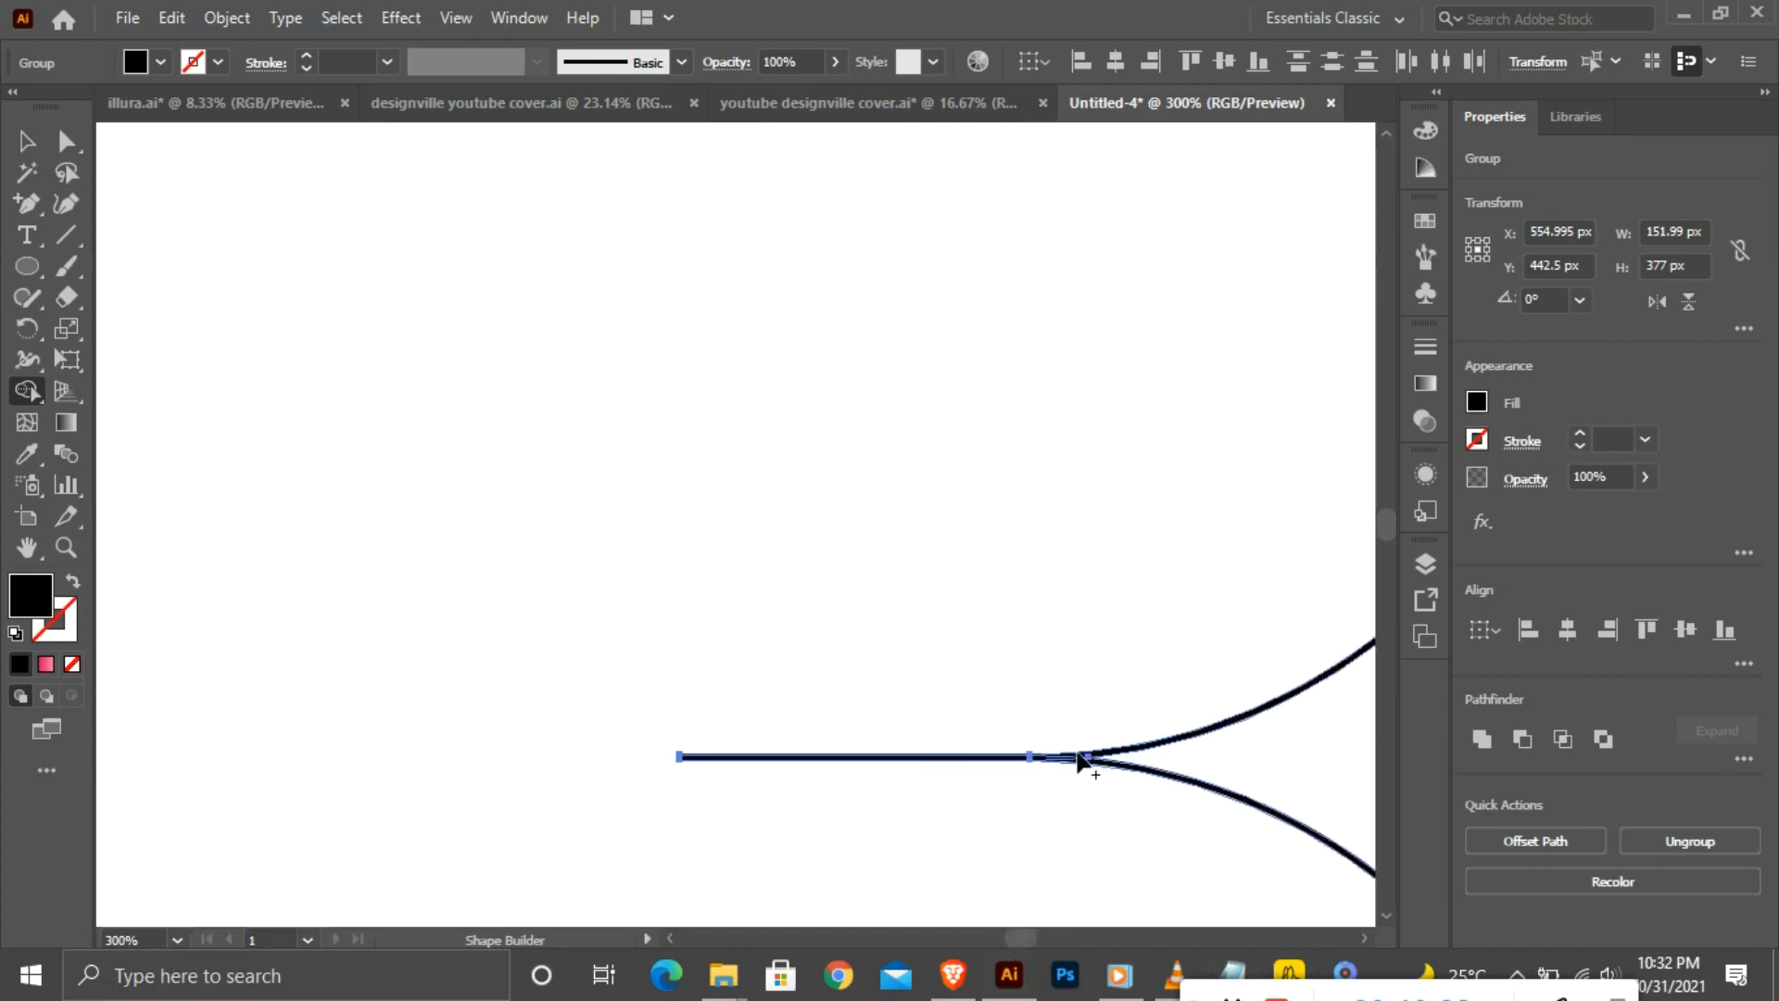
mouse_move(984, 760)
mouse_down()
mouse_move(1115, 755)
mouse_move(1067, 764)
mouse_up()
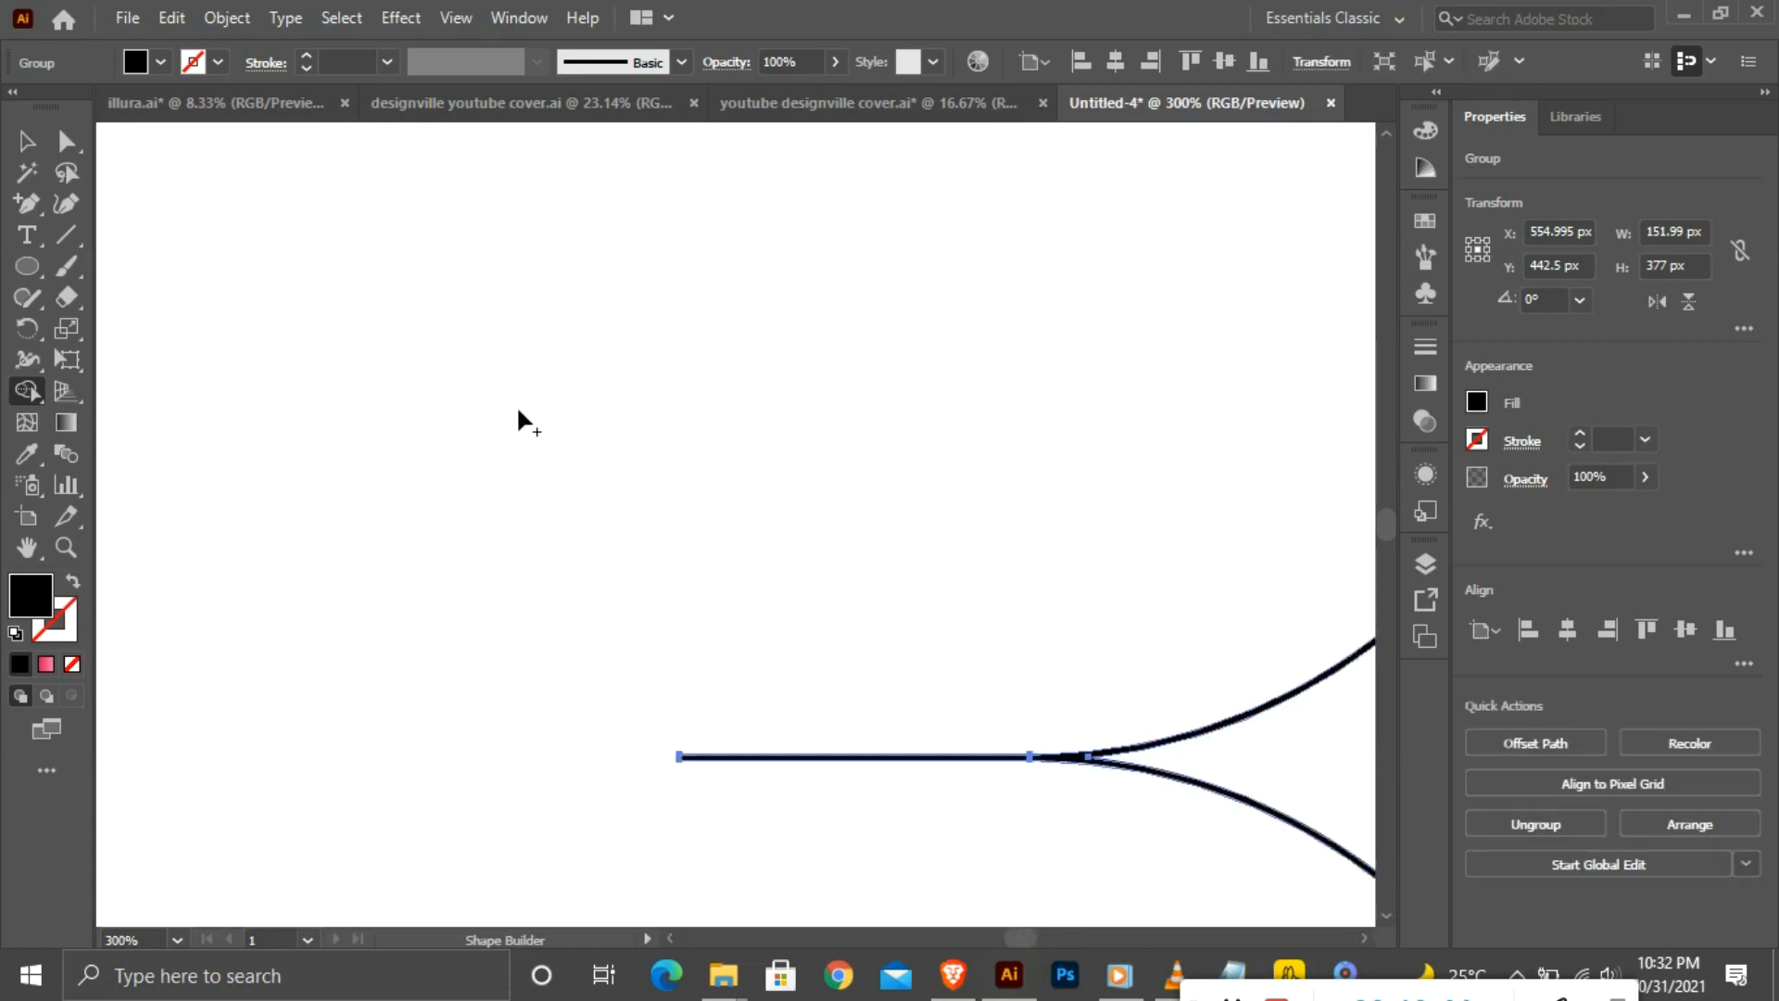
Replace the spine of the pink circle blend with the merged 3-shaped path.
scroll(552, 419, down, 6)
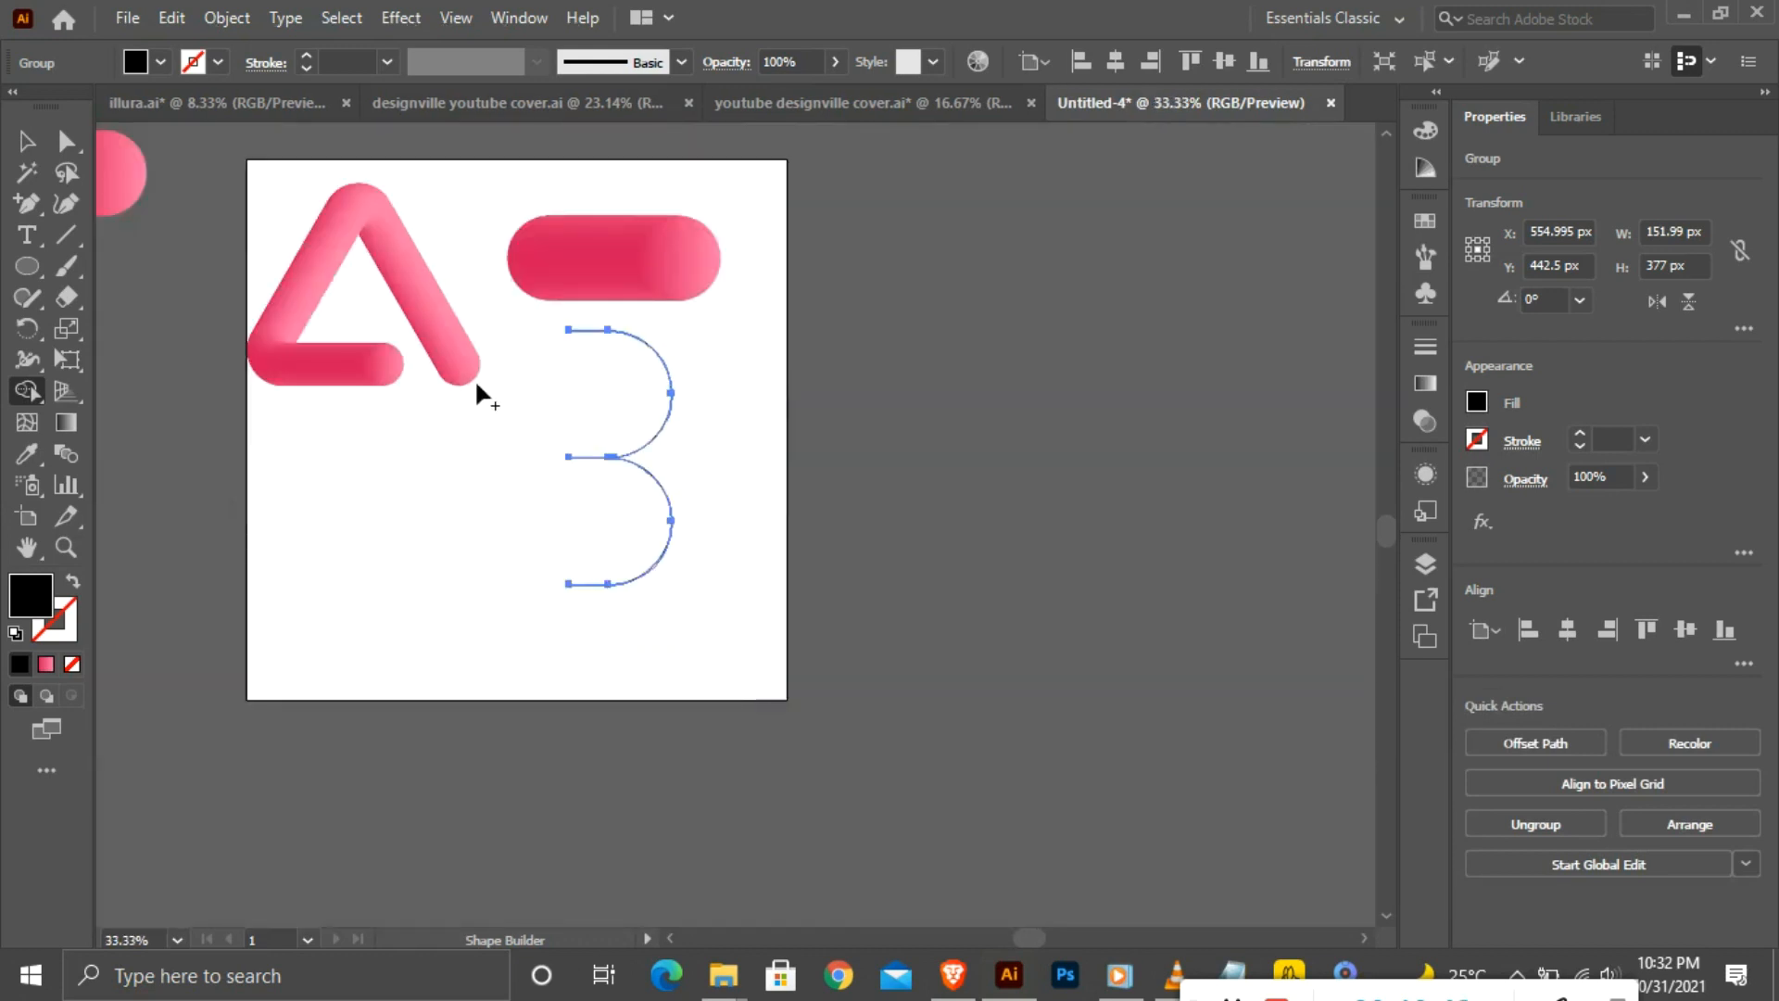
click(26, 141)
drag(517, 205, 731, 558)
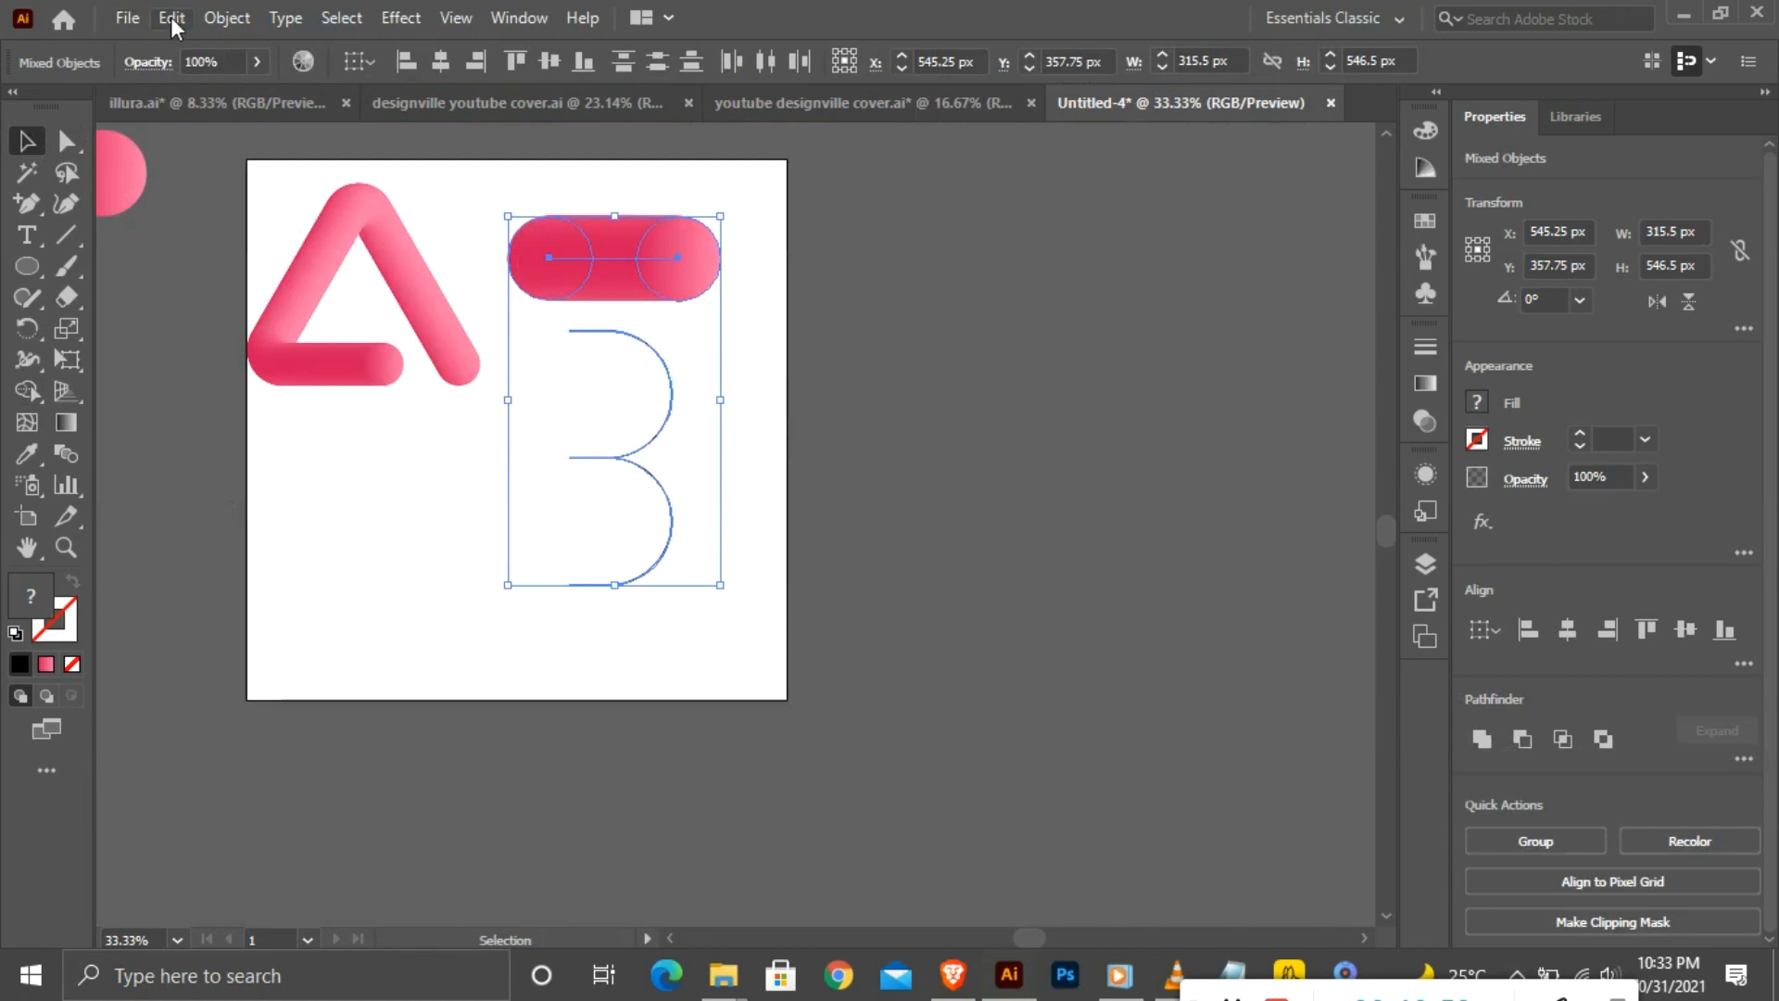
click(225, 18)
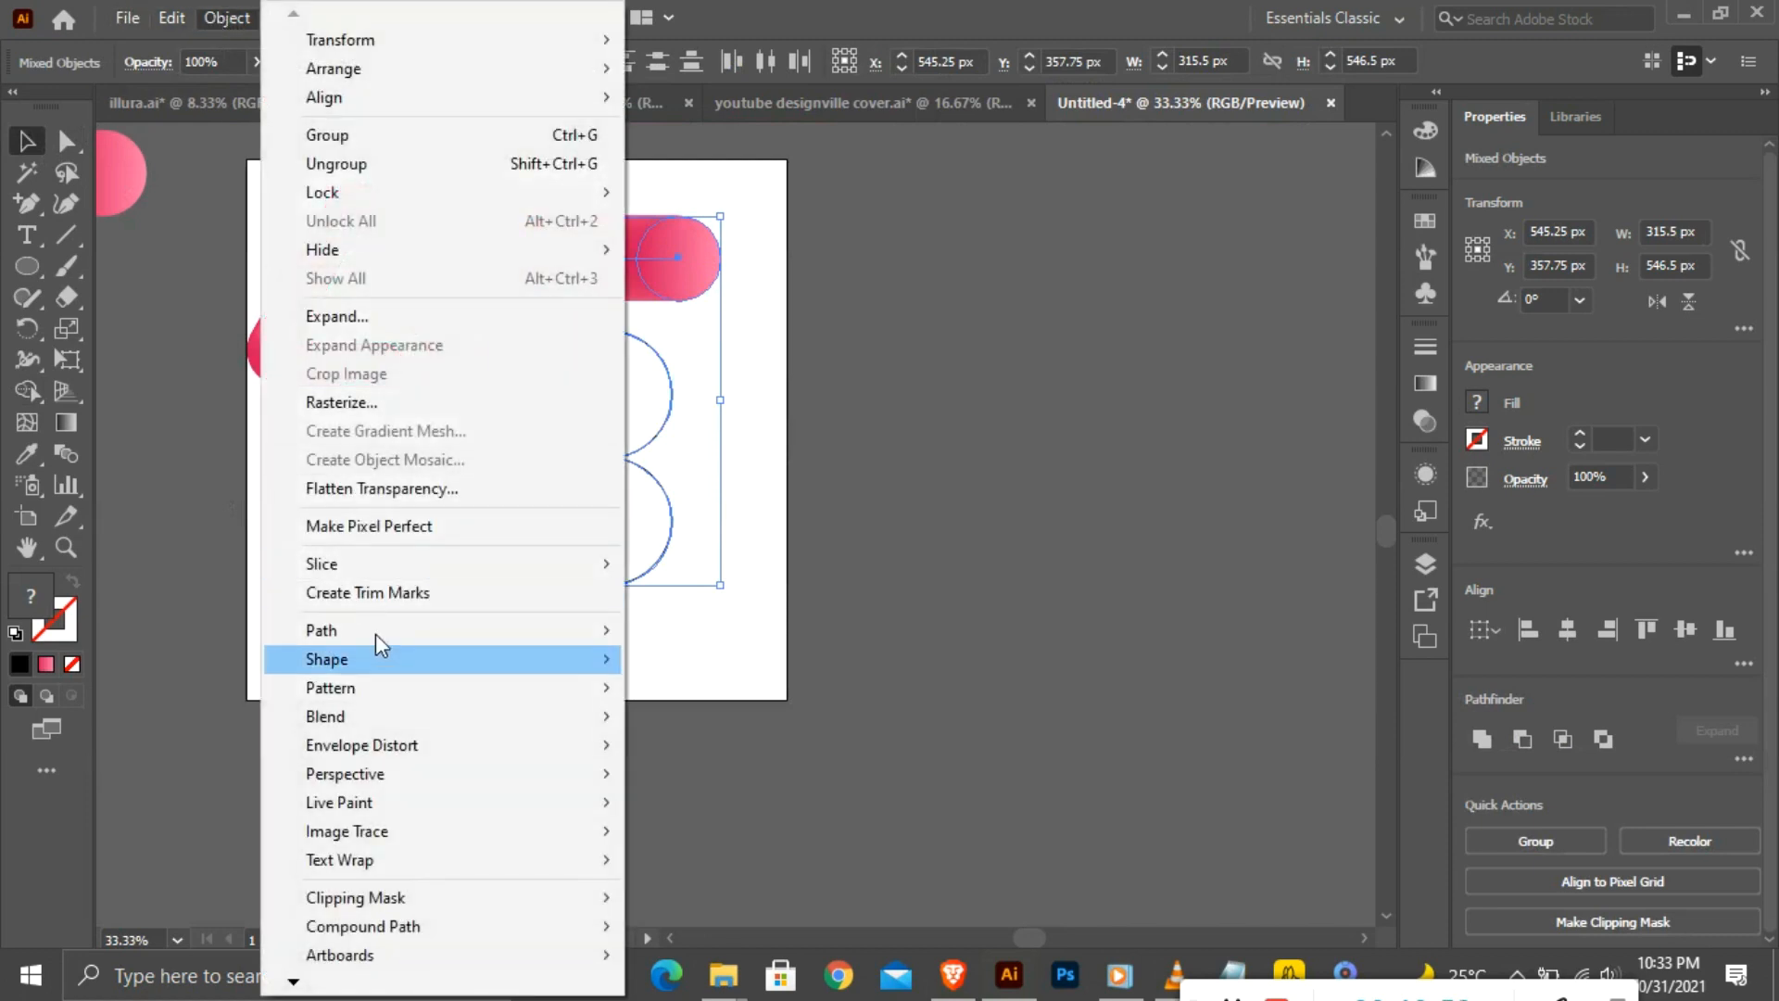
mouse_move(404, 709)
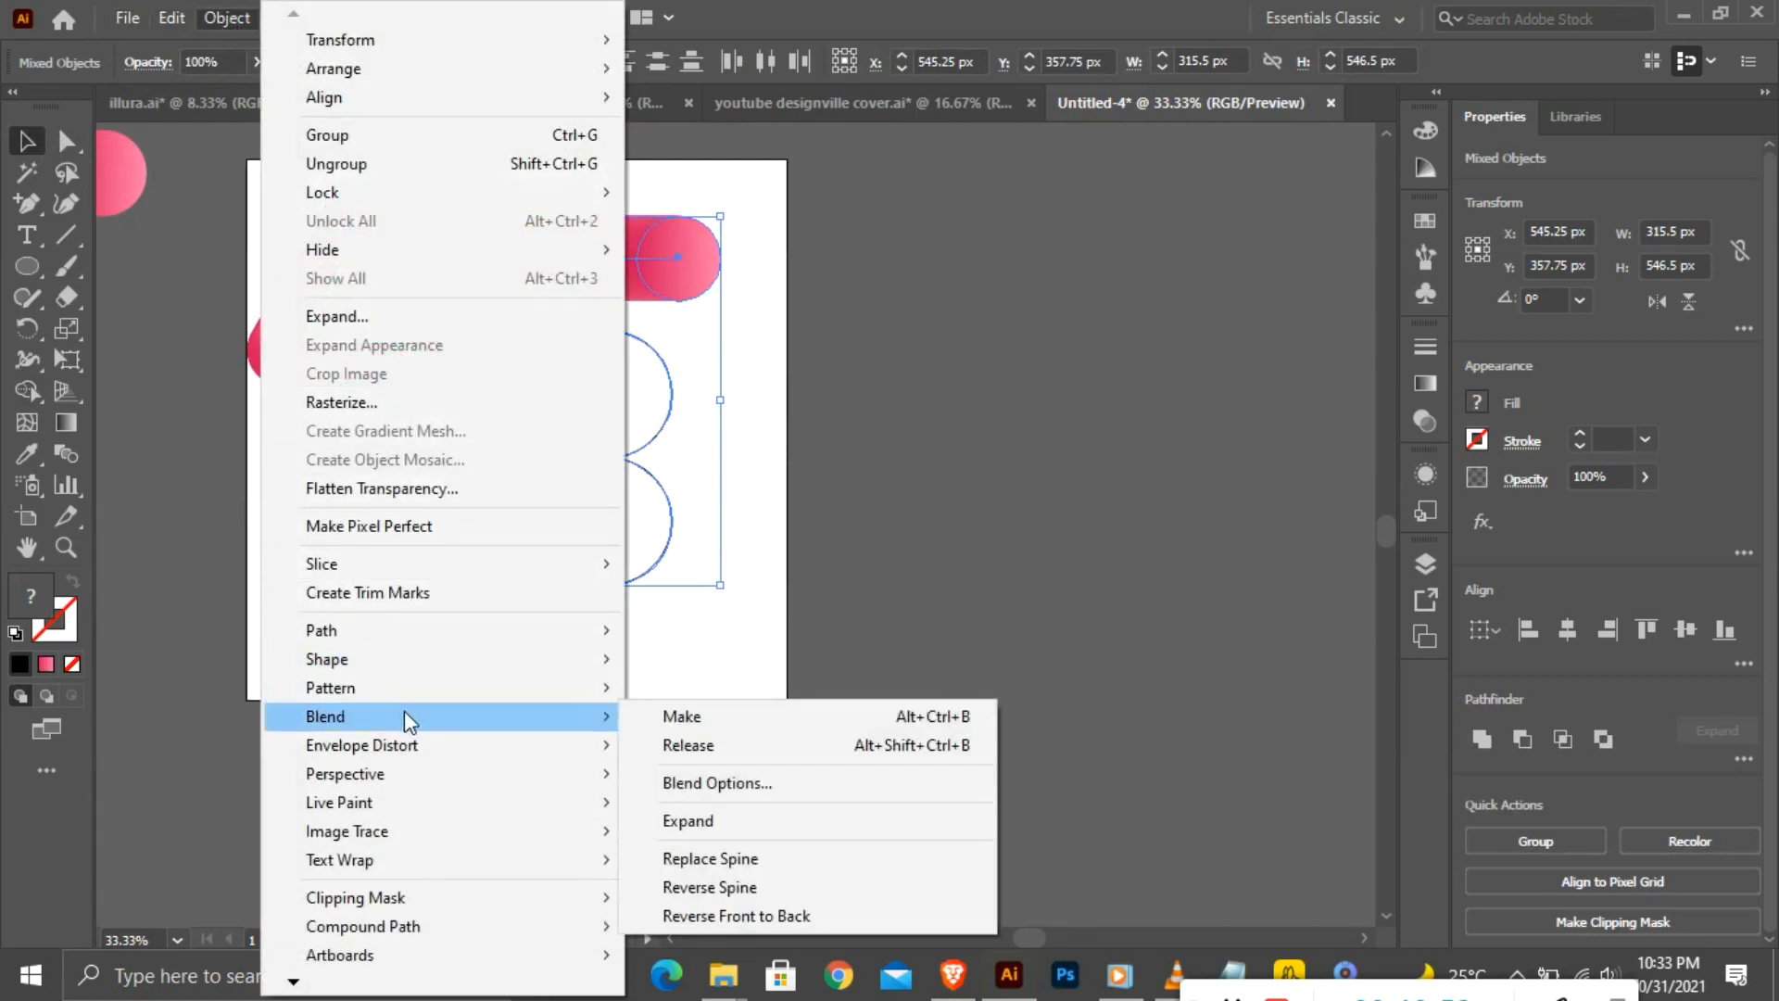
click(693, 856)
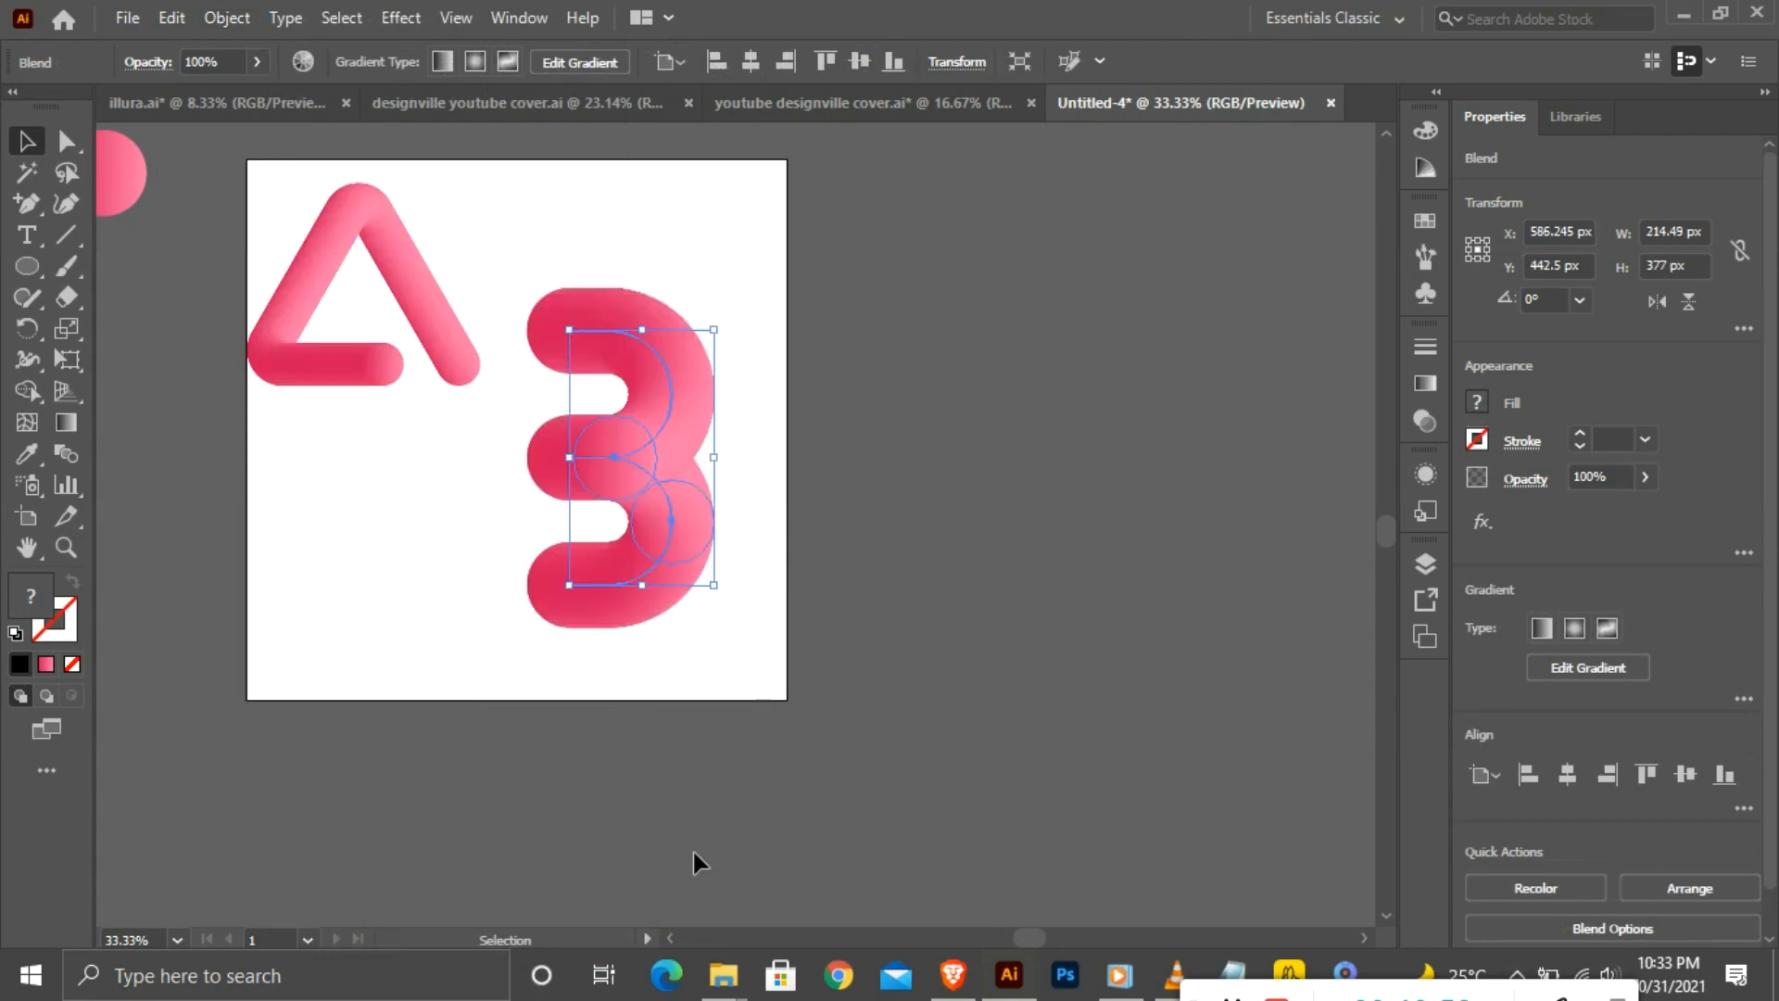
Move the 3-shaped tube up and scale the triangle tube to about 333 by 284 px.
click(388, 509)
drag(628, 458, 677, 471)
click(541, 559)
drag(440, 312, 526, 510)
drag(430, 365, 455, 419)
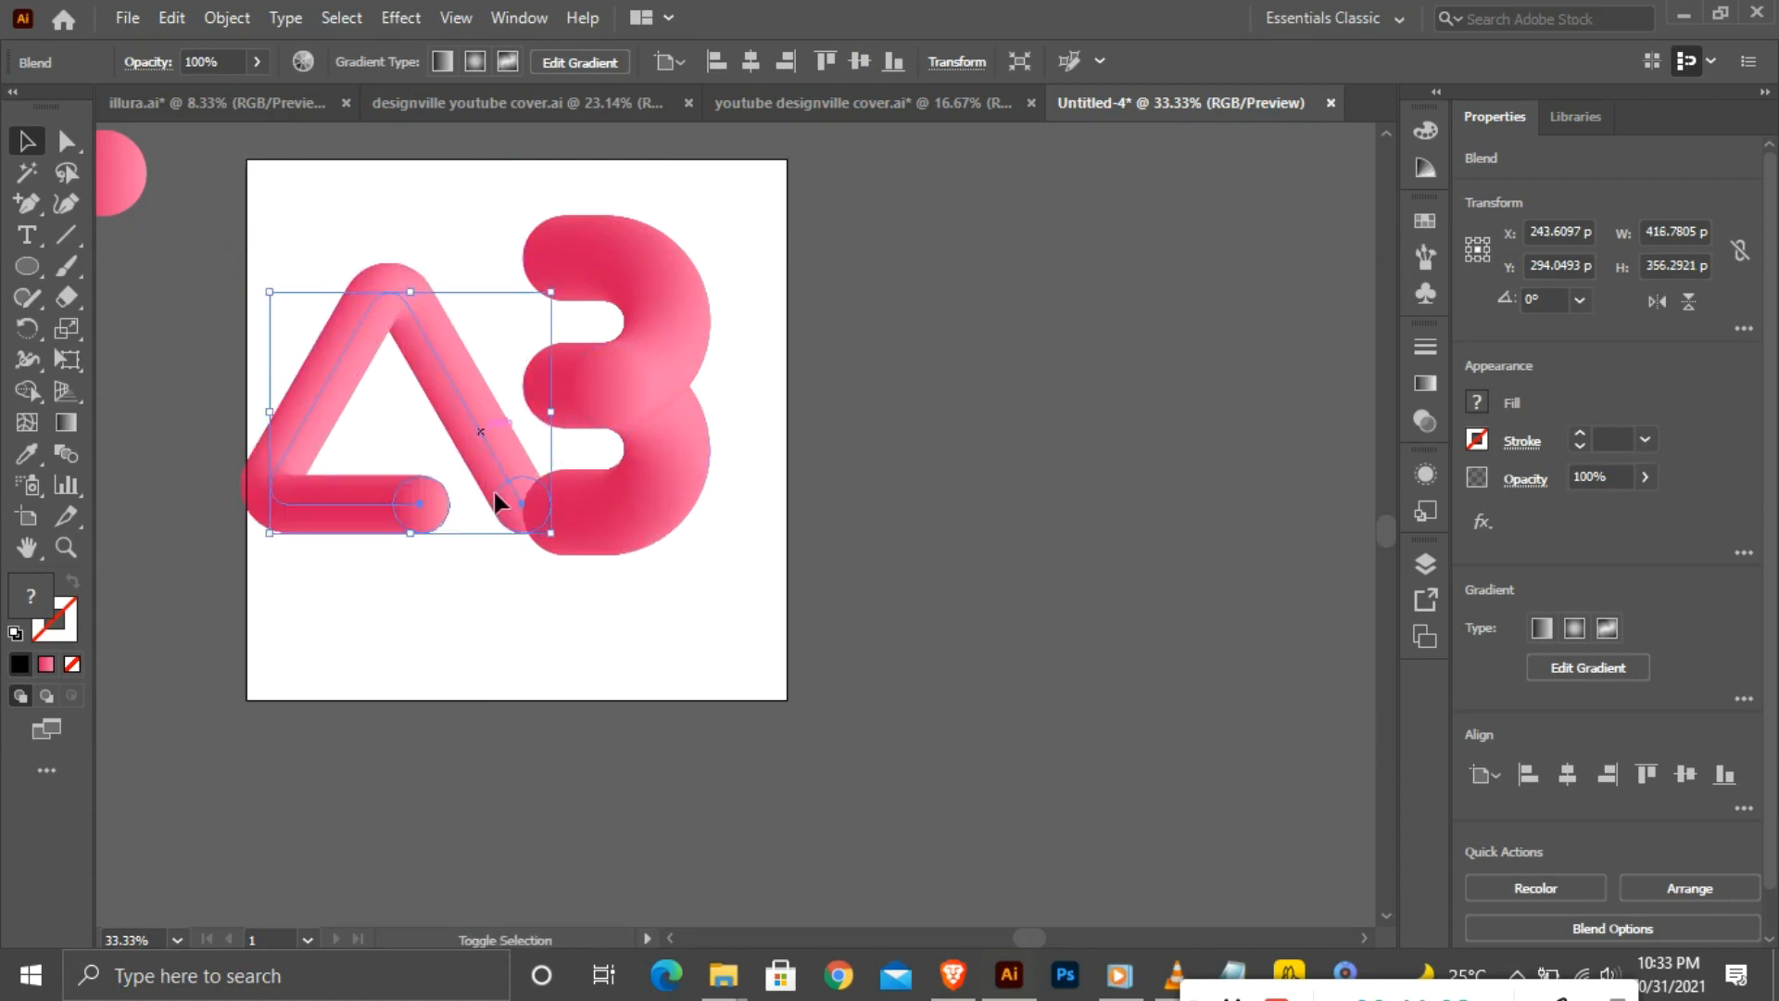
drag(551, 533, 522, 507)
Place the 3-shaped tube at about X 625, Y 306 px and the triangle beside it at about X 244, Y 305 px.
drag(588, 422, 611, 326)
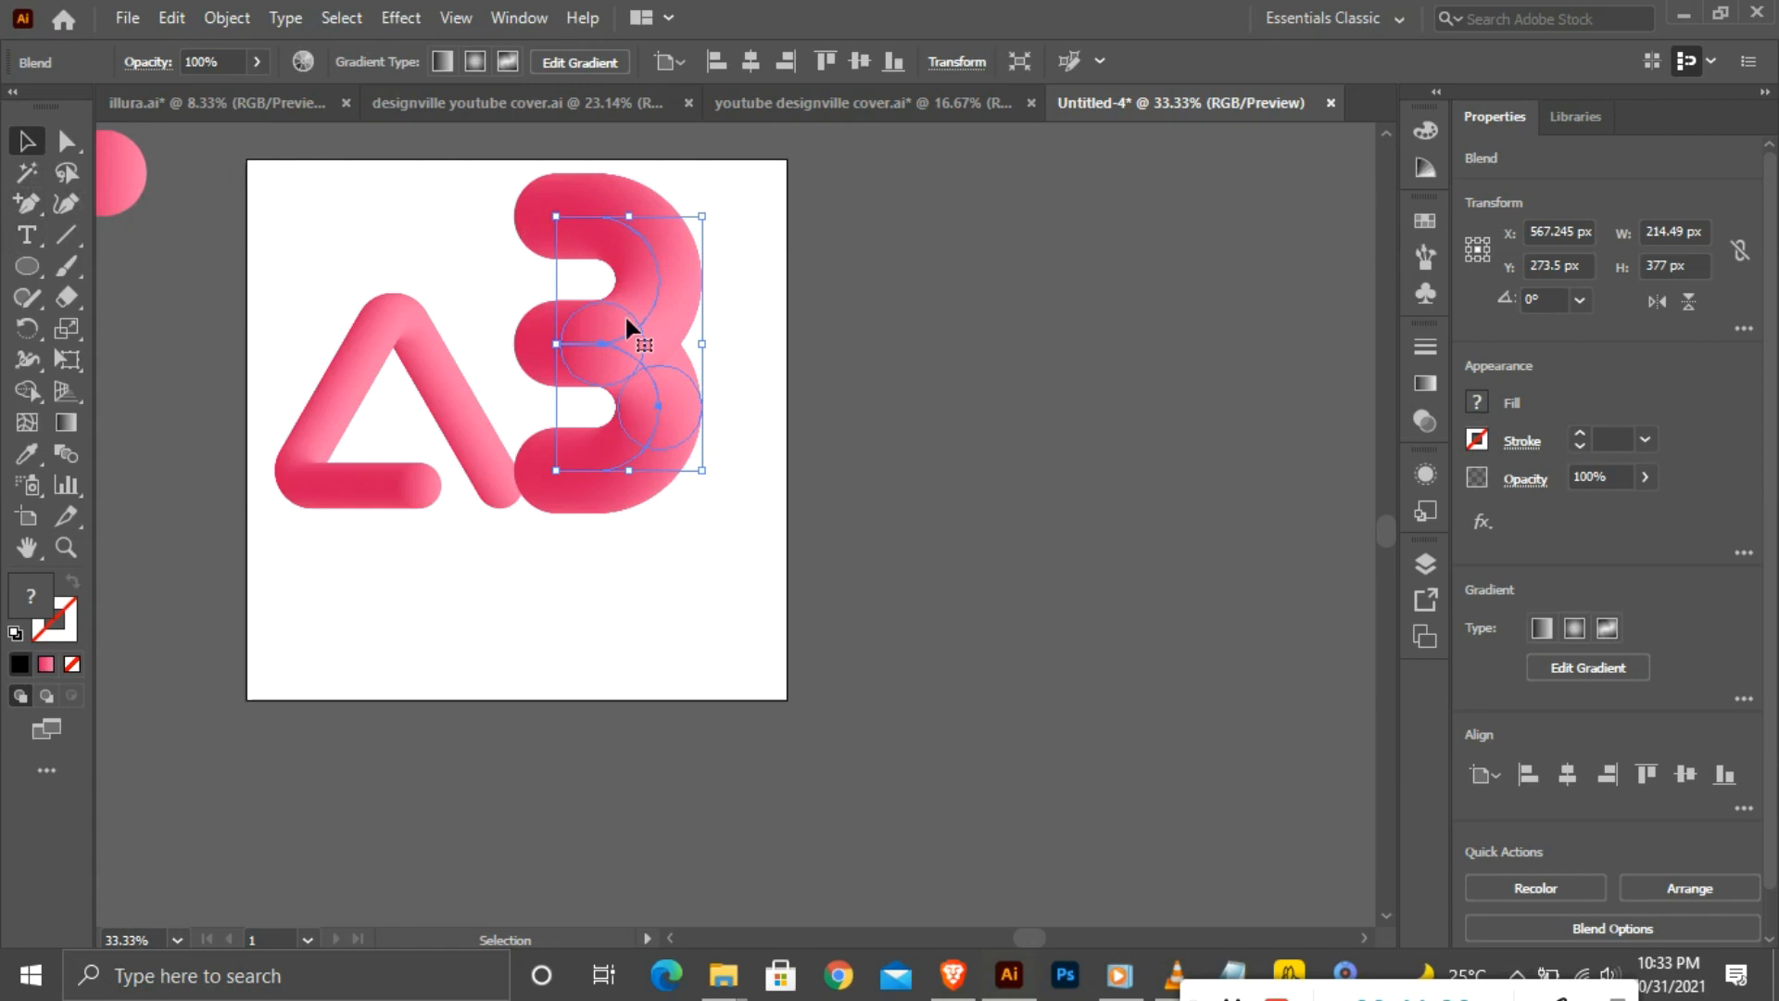
drag(600, 351, 629, 367)
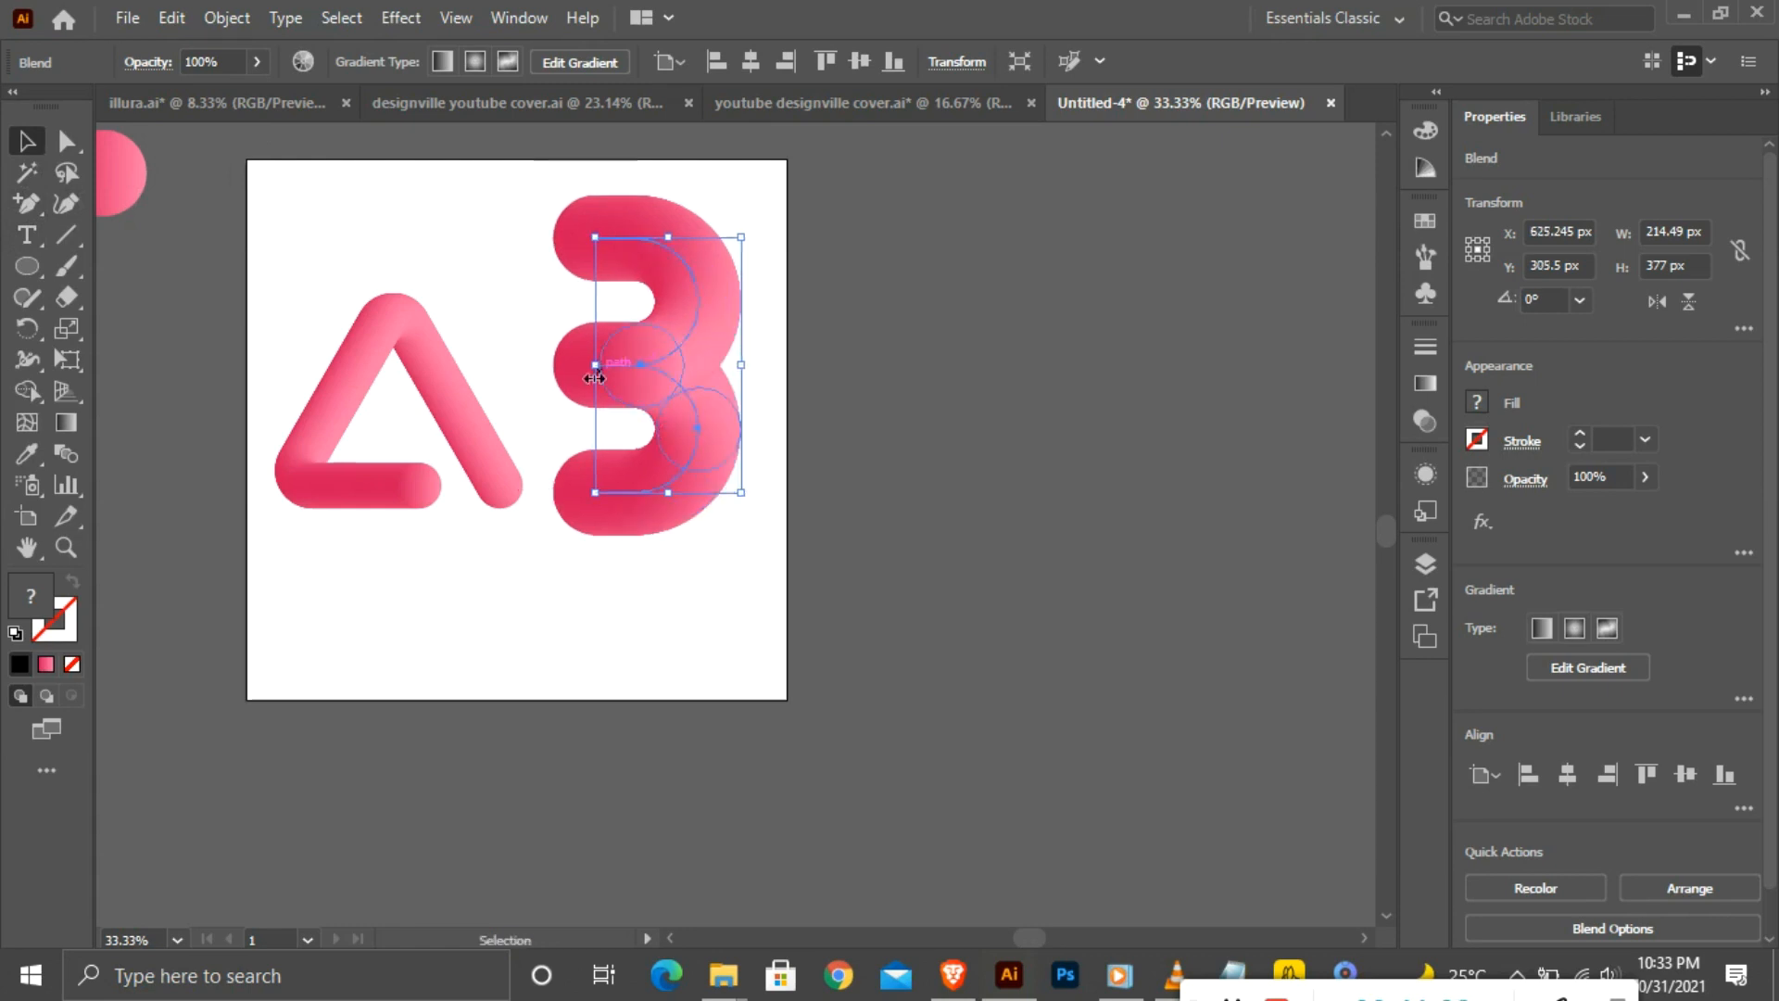
drag(434, 366, 431, 314)
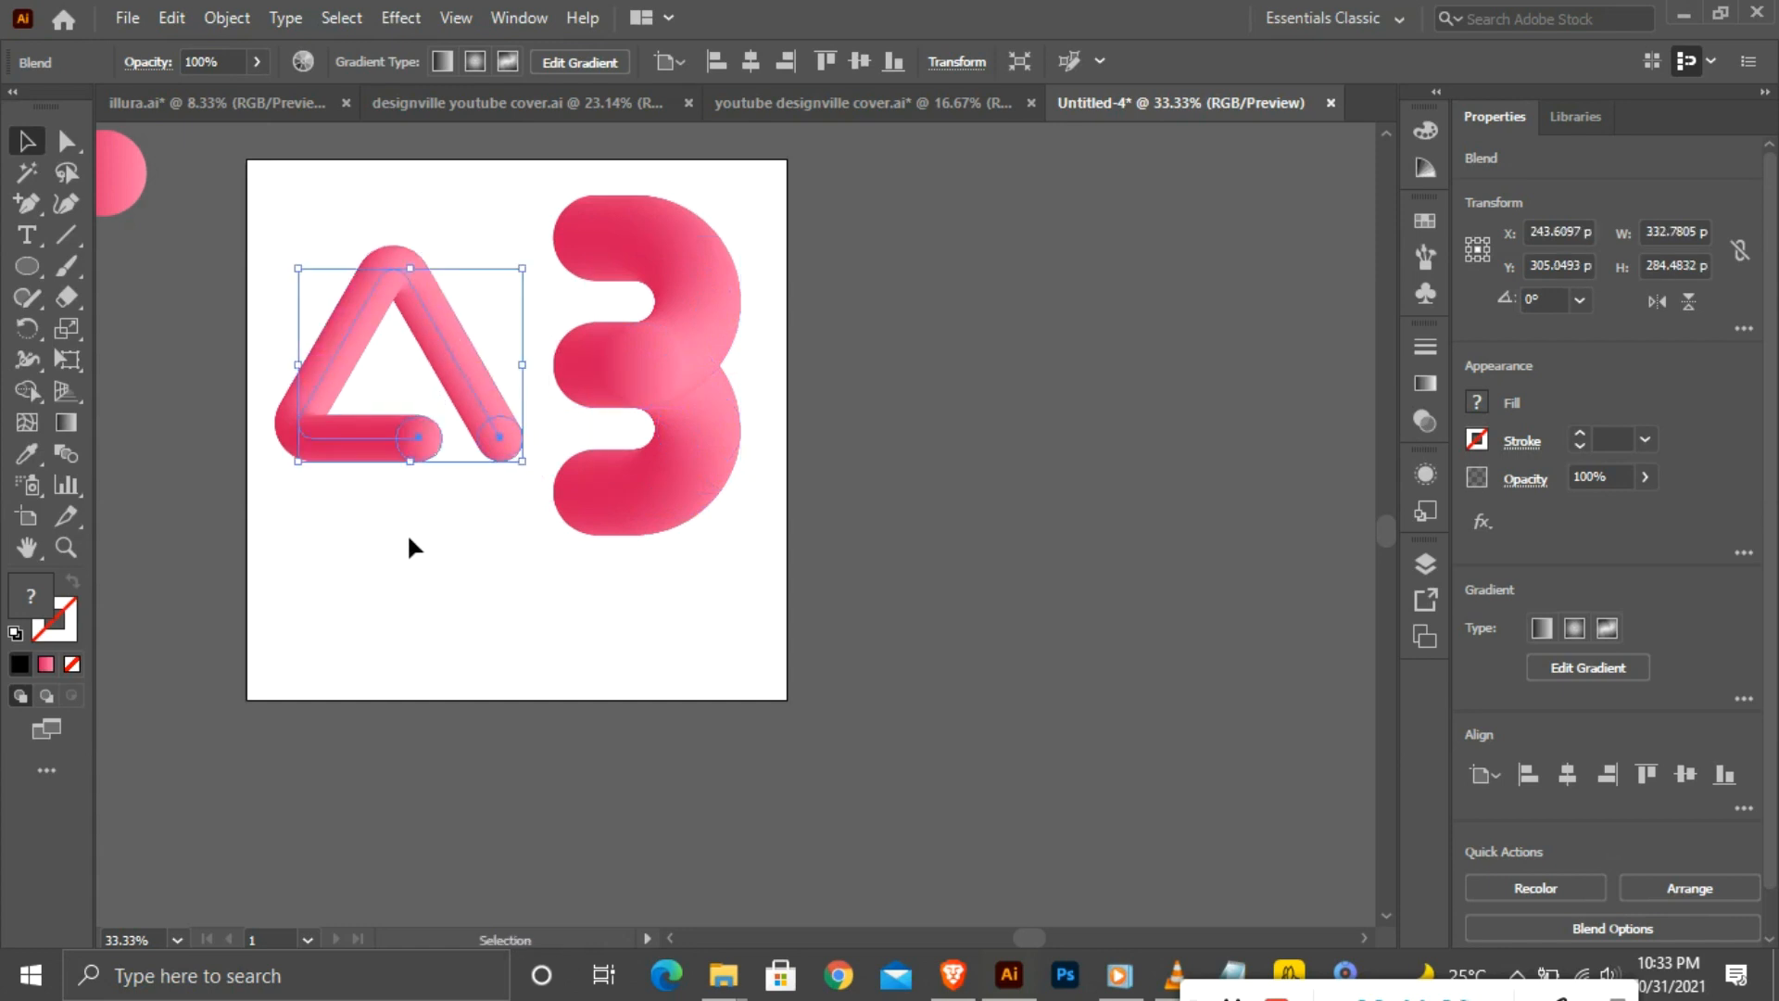
Scale the 3-shaped tube down to about 144 by 252 px and move the triangle up beside it to about X 256, Y 247 px.
click(658, 487)
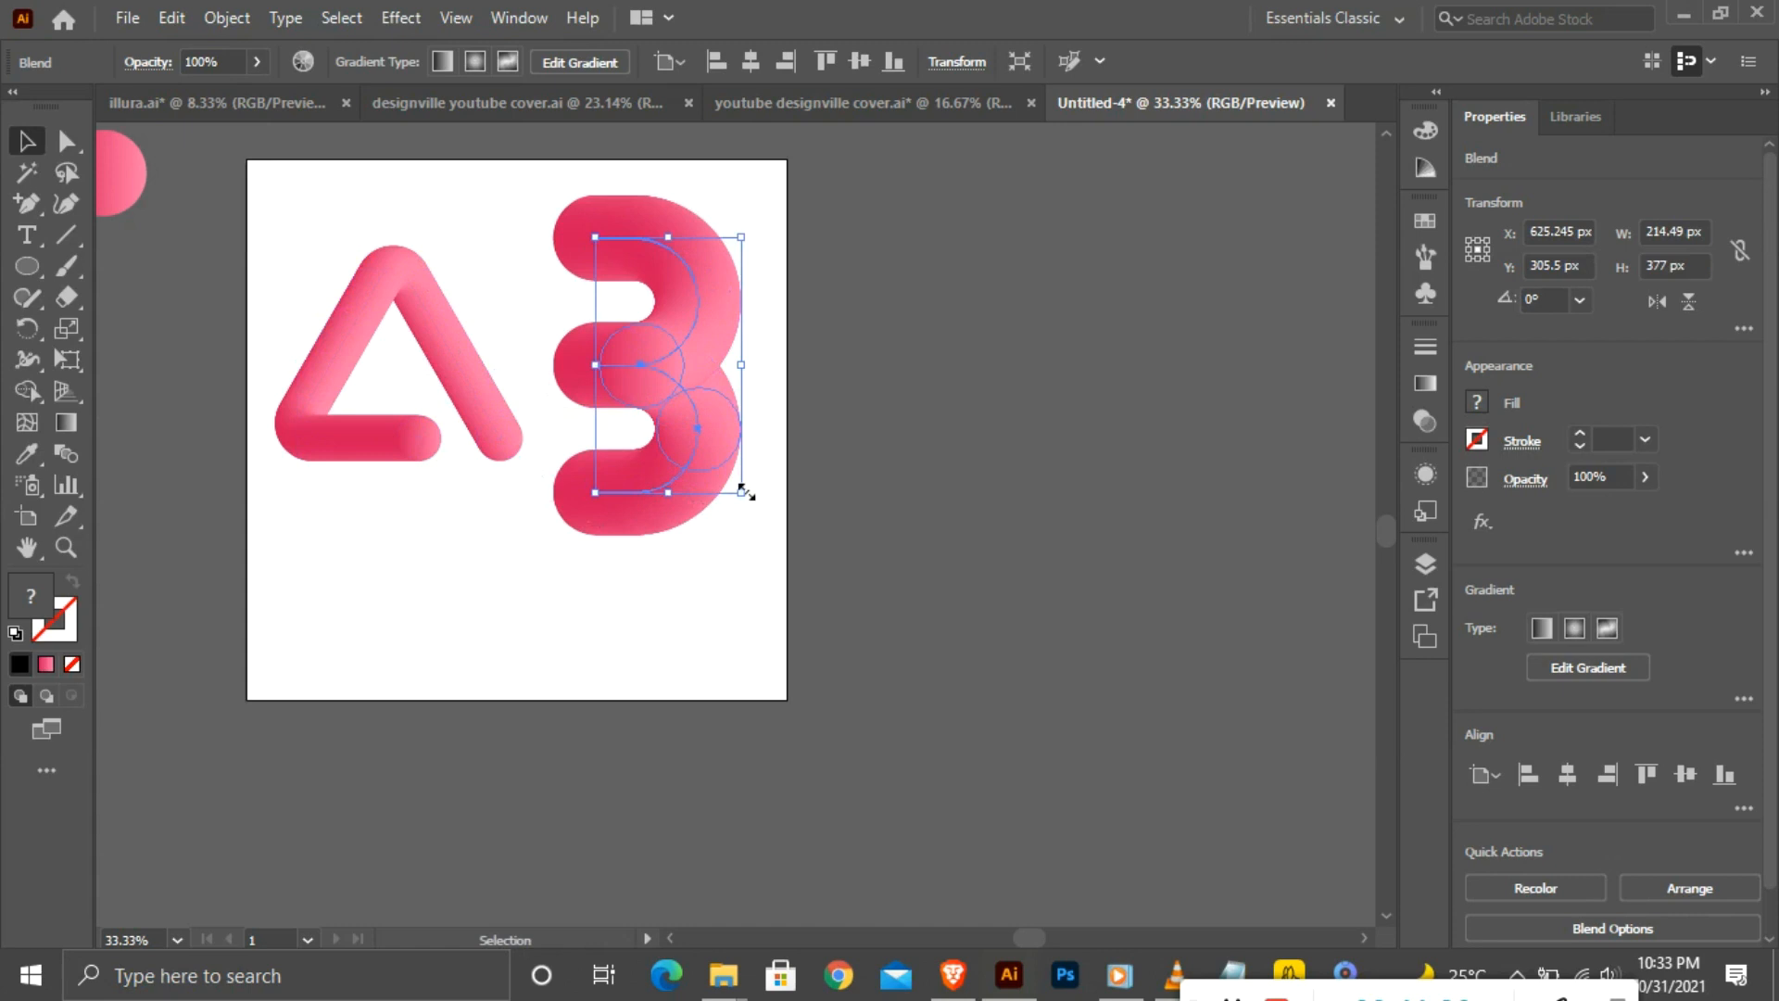
drag(739, 495, 717, 452)
drag(660, 383, 621, 354)
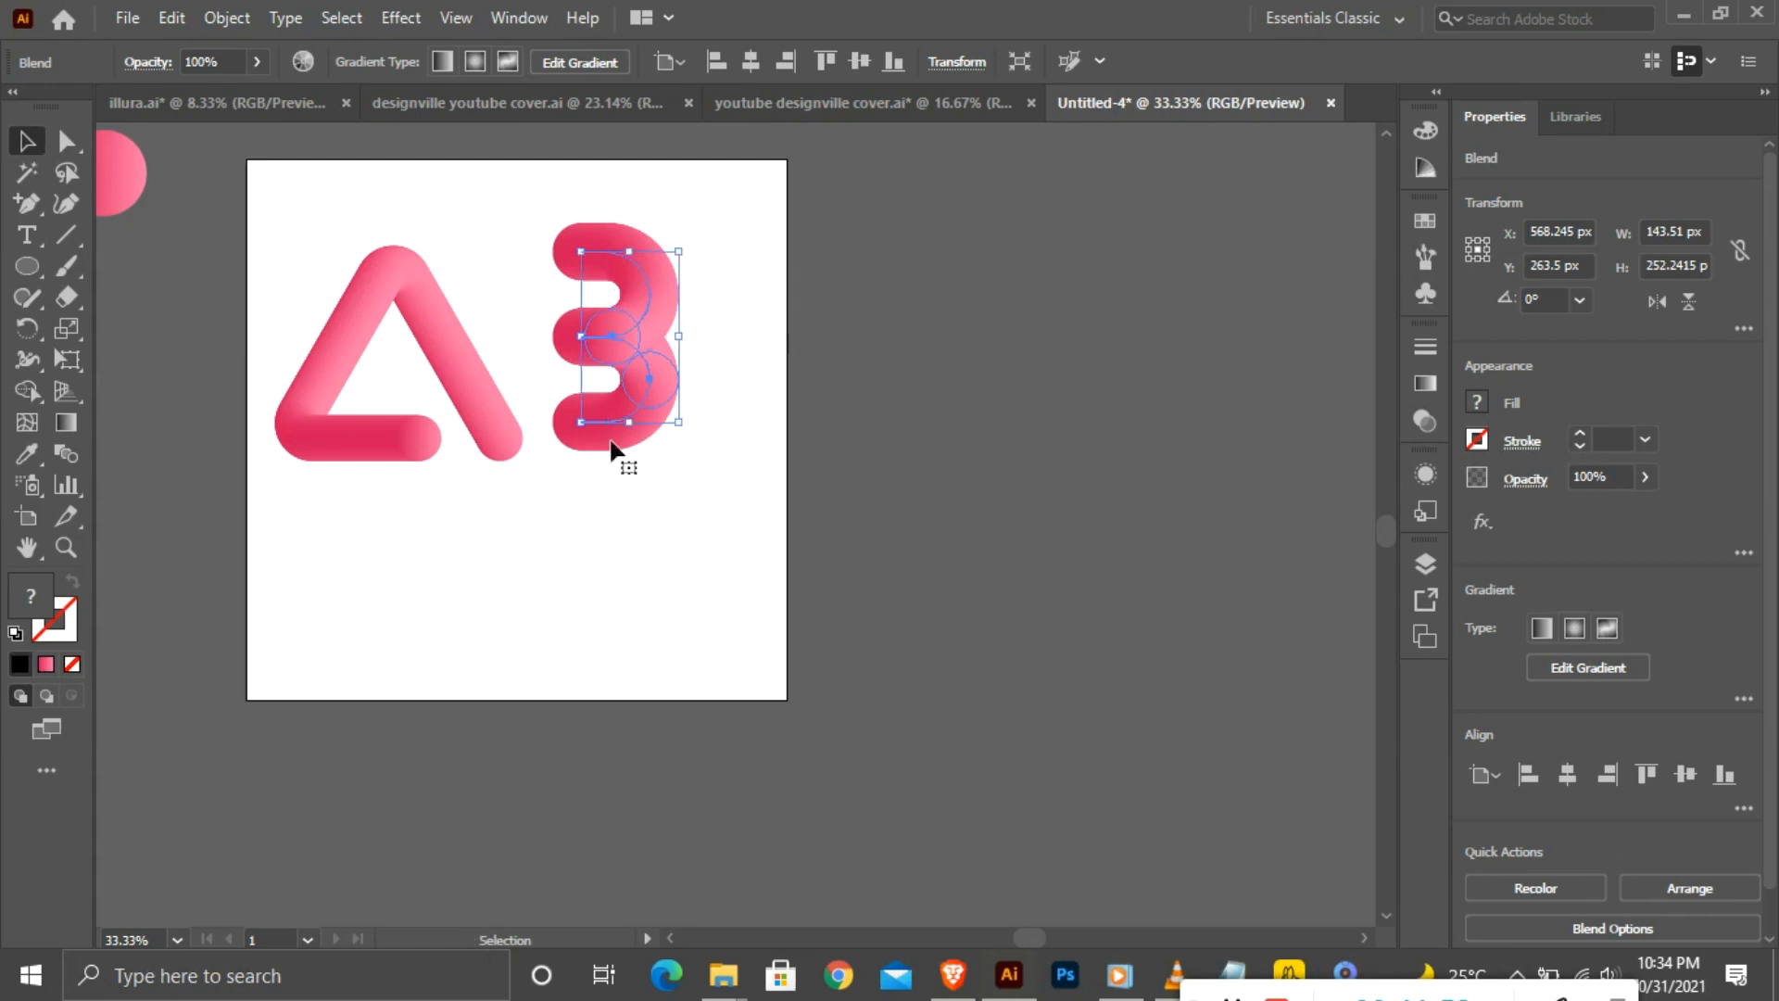
drag(347, 324, 354, 276)
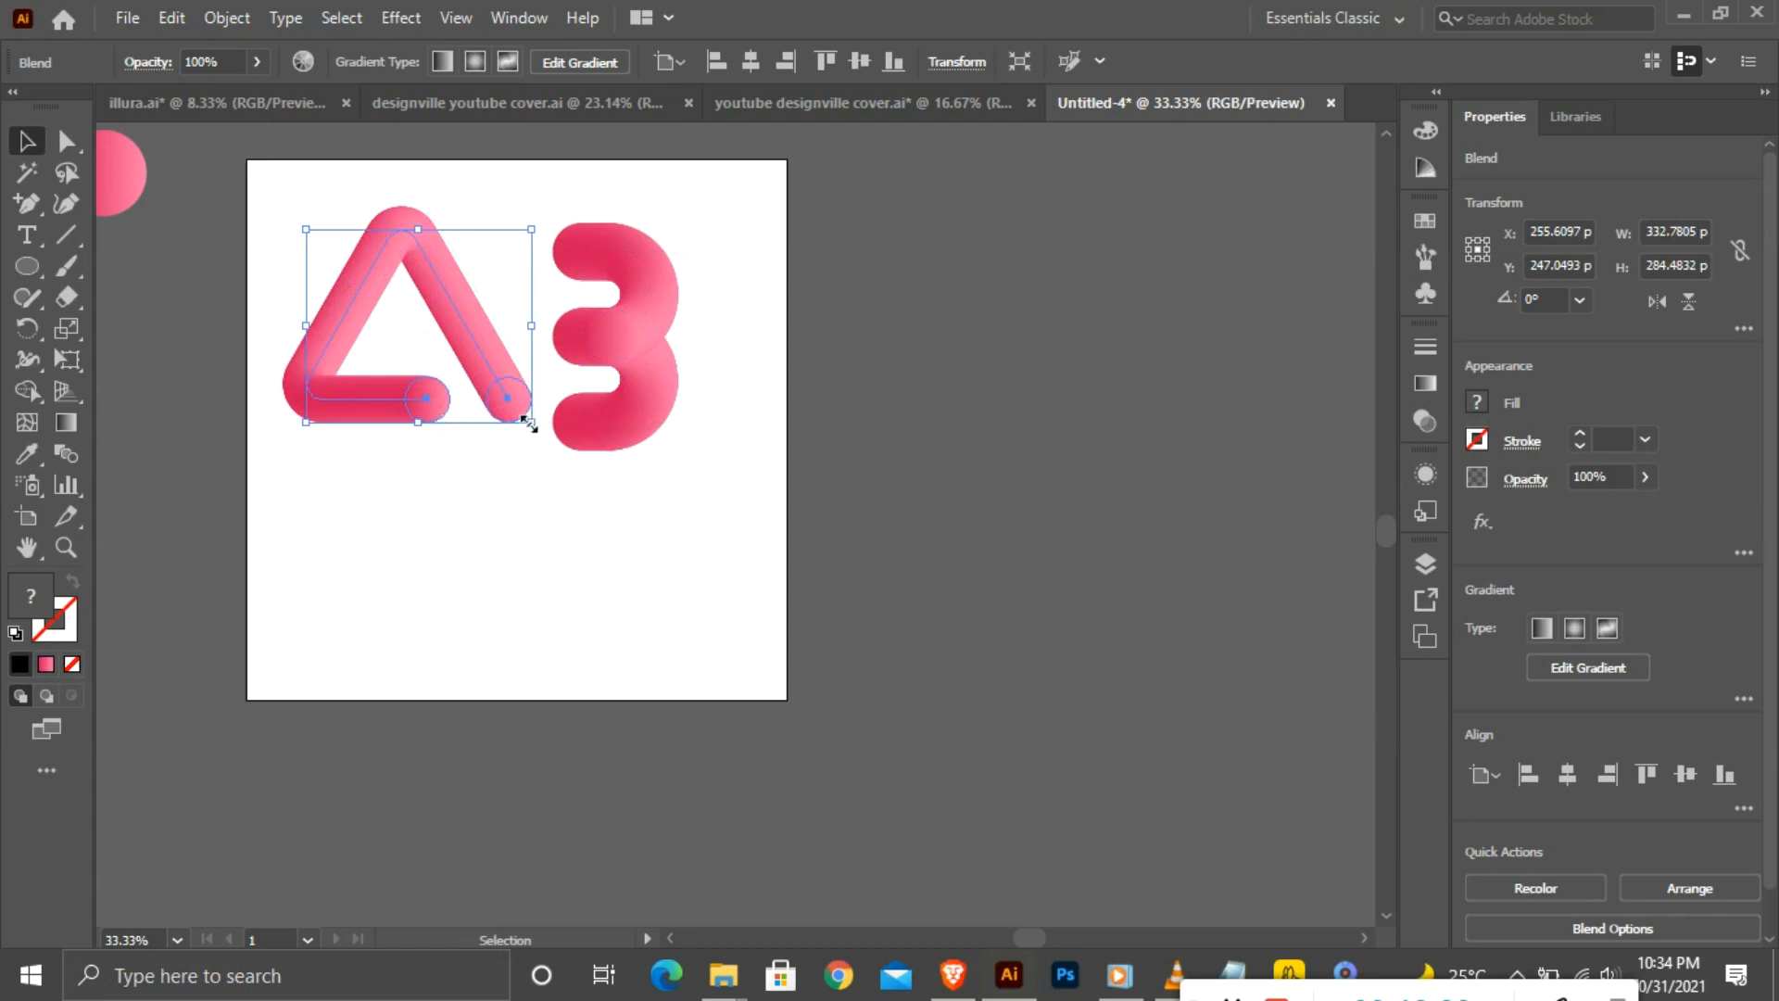